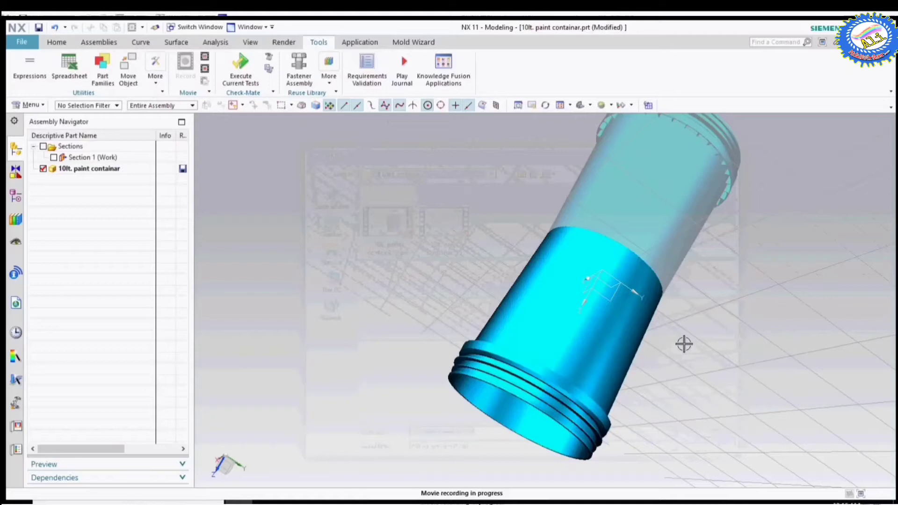
# Orbit the finished paint container and enlarge the model view to full screen
pyautogui.moveTo(684, 344)
pyautogui.mouseDown(button='middle')
pyautogui.moveTo(758, 363)
pyautogui.moveTo(748, 369)
pyautogui.moveTo(736, 300)
pyautogui.moveTo(679, 253)
pyautogui.moveTo(715, 260)
pyautogui.moveTo(700, 164)
pyautogui.moveTo(726, 168)
pyautogui.moveTo(670, 300)
pyautogui.moveTo(708, 295)
pyautogui.moveTo(587, 232)
pyautogui.moveTo(741, 293)
pyautogui.moveTo(806, 278)
pyautogui.moveTo(754, 298)
pyautogui.moveTo(773, 317)
pyautogui.mouseUp(button='middle')
pyautogui.hotkey('alt', 'Return')
pyautogui.hotkey('alt', 'Return')
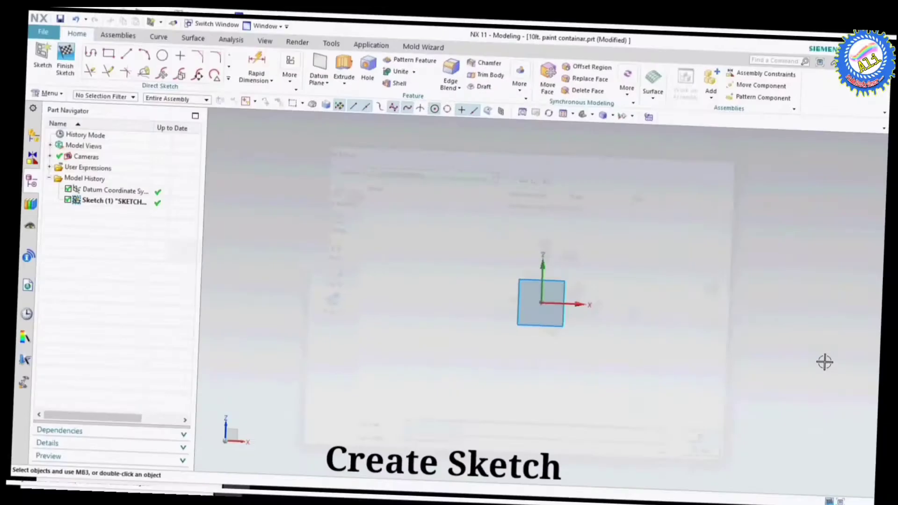
# Draw profile lines from the origin: a 59 run, a downward step and the 15.4 recess
pyautogui.click(517, 335)
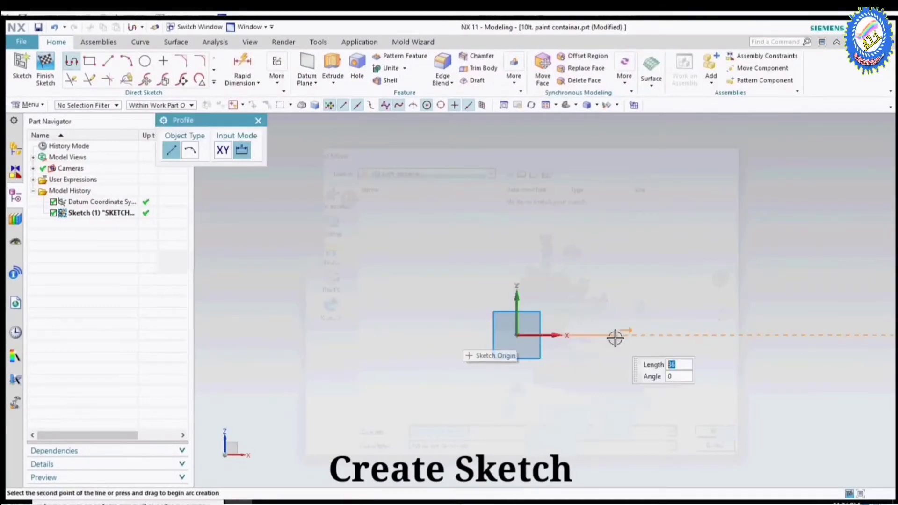
pyautogui.click(641, 335)
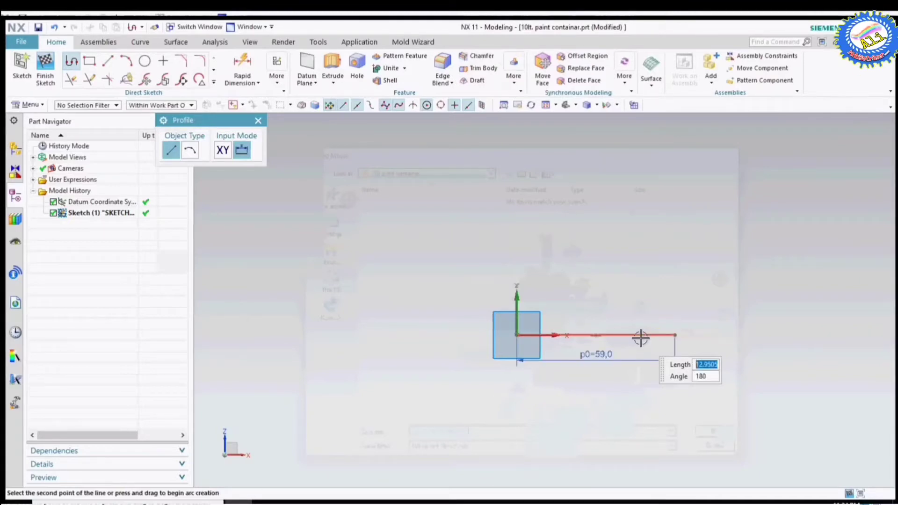
pyautogui.click(682, 335)
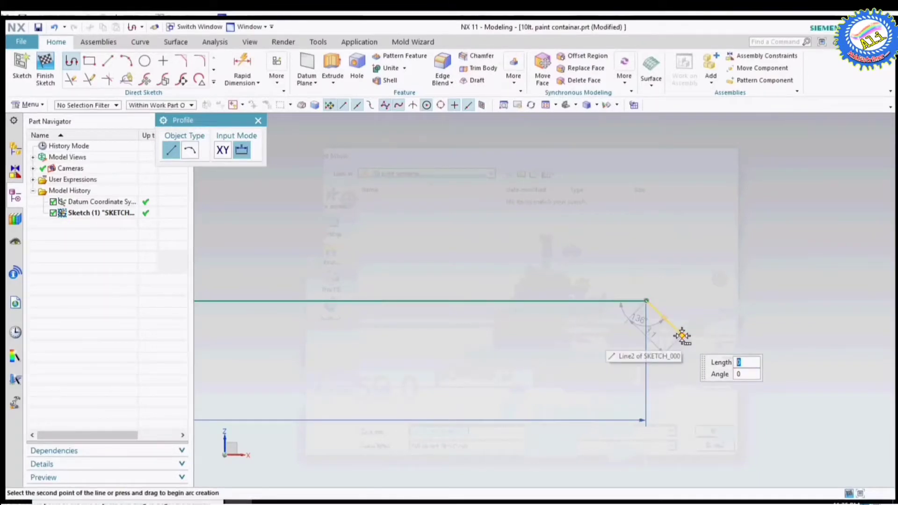
pyautogui.scroll(3, 681, 336)
pyautogui.scroll(-4, 652, 355)
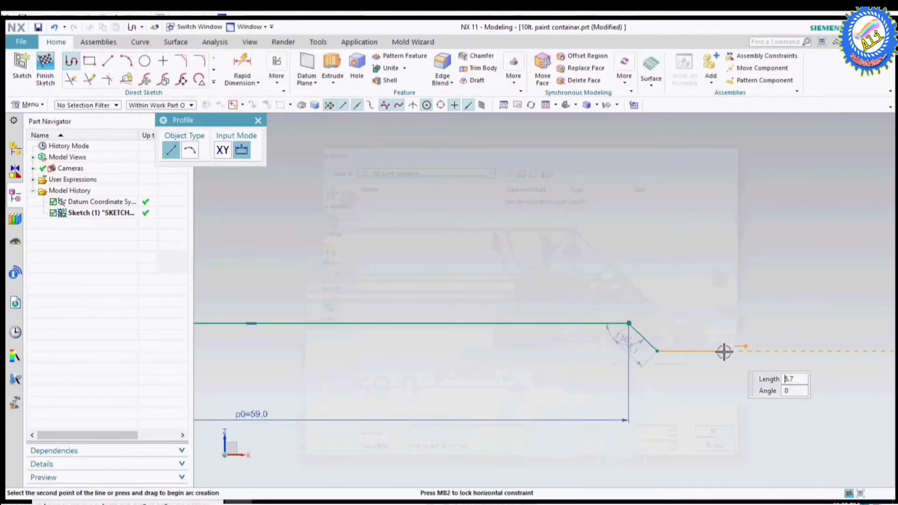
pyautogui.click(774, 350)
pyautogui.scroll(-2, 757, 353)
pyautogui.scroll(2, 737, 348)
pyautogui.scroll(-2, 682, 356)
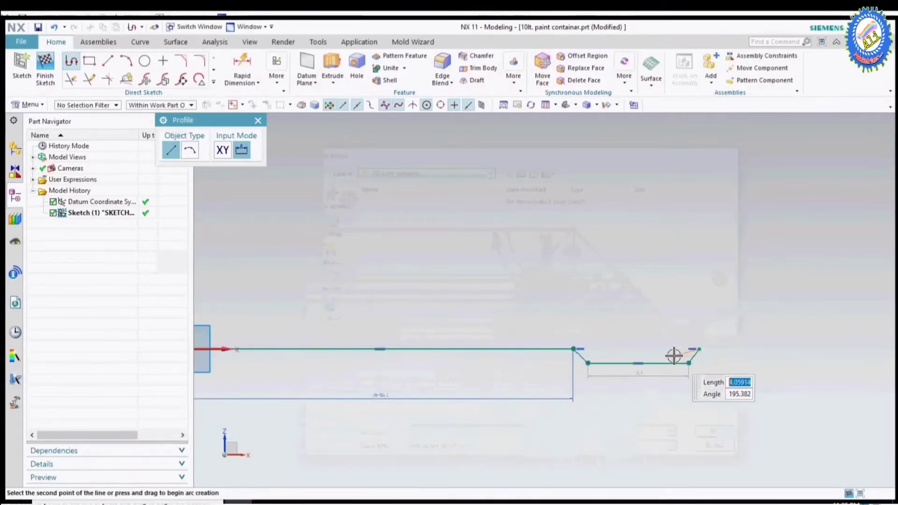
# Continue with the rising slope, the 12.5 run and the small groove, then end the profile
pyautogui.click(700, 349)
pyautogui.click(780, 349)
pyautogui.scroll(2, 790, 370)
pyautogui.scroll(2, 776, 374)
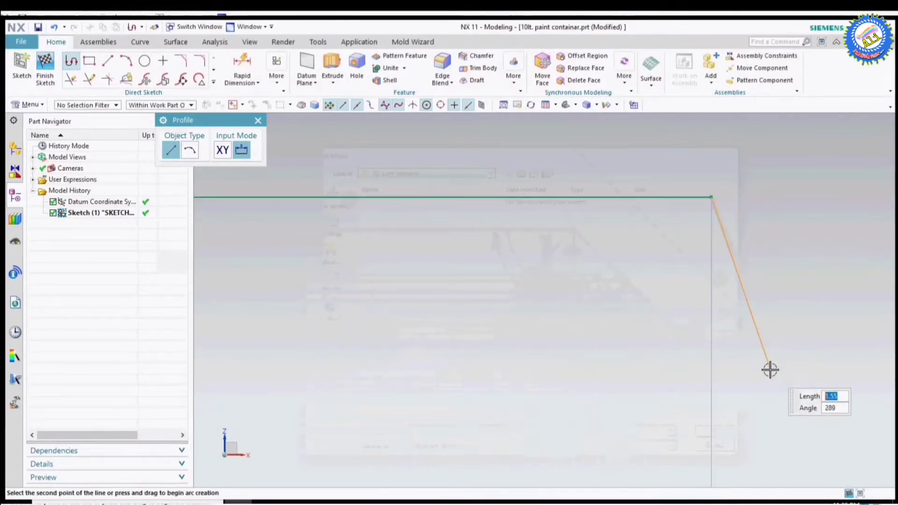
pyautogui.scroll(-4, 762, 381)
pyautogui.scroll(-2, 769, 385)
pyautogui.scroll(-2, 778, 384)
pyautogui.click(761, 381)
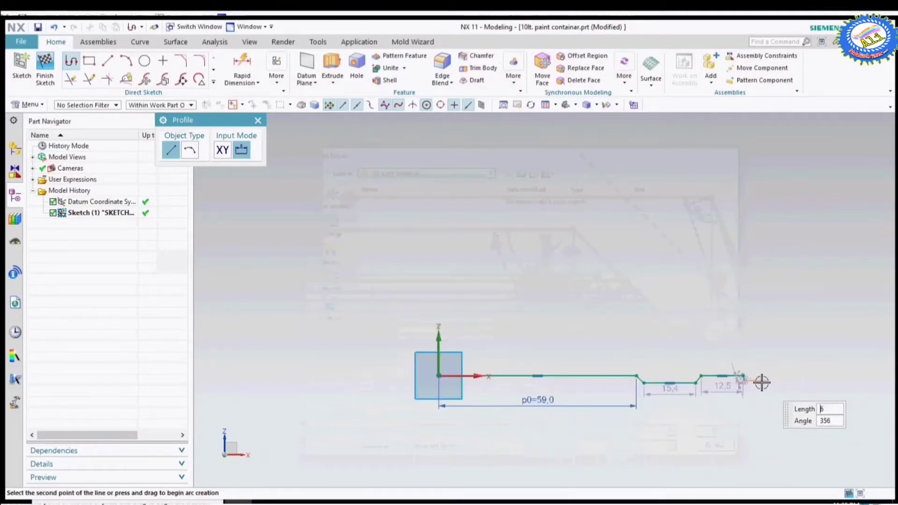
pyautogui.scroll(4, 727, 393)
pyautogui.click(727, 396)
pyautogui.click(740, 349)
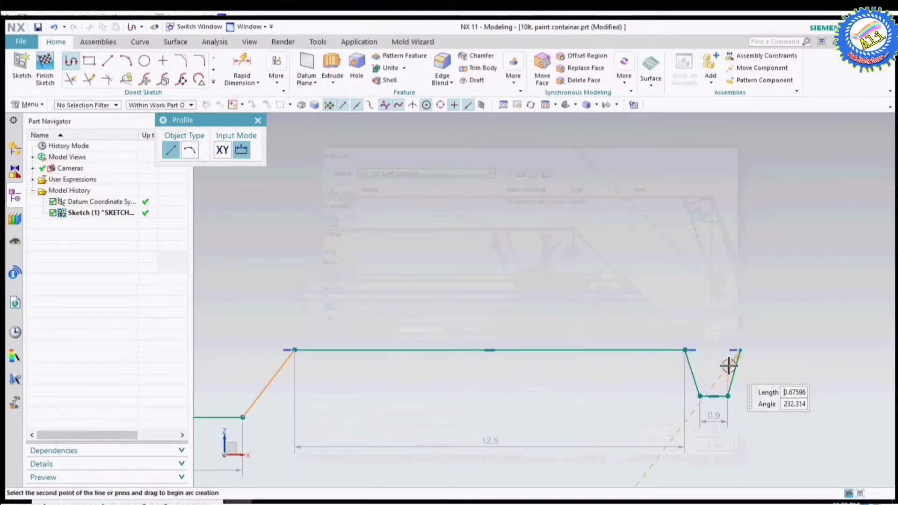
pyautogui.click(258, 120)
pyautogui.scroll(-3, 722, 325)
pyautogui.scroll(-2, 533, 388)
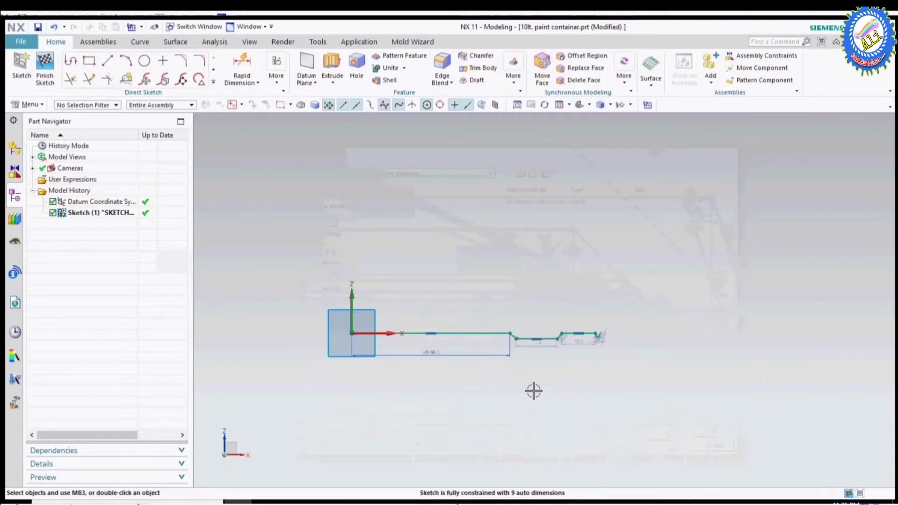
pyautogui.scroll(2, 533, 389)
# Dimension the profile's step depth as 1
pyautogui.click(241, 66)
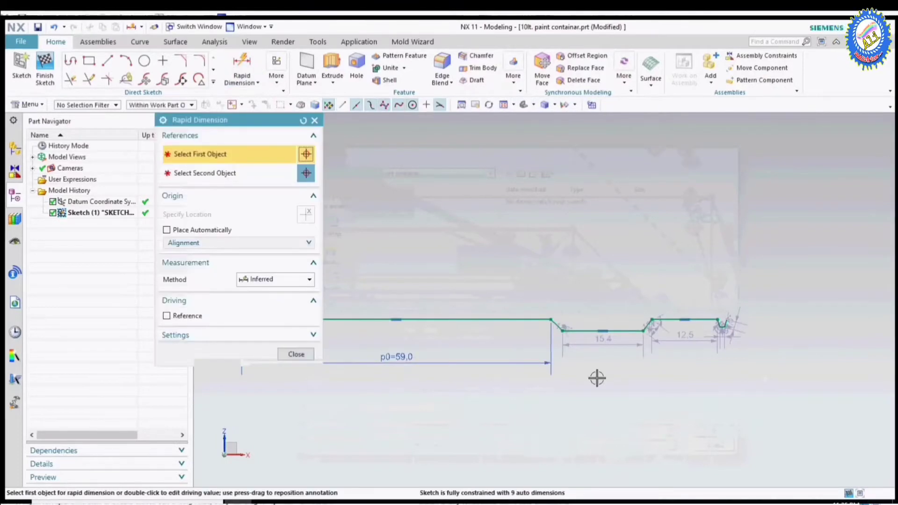
pyautogui.scroll(1, 597, 378)
pyautogui.scroll(2, 540, 311)
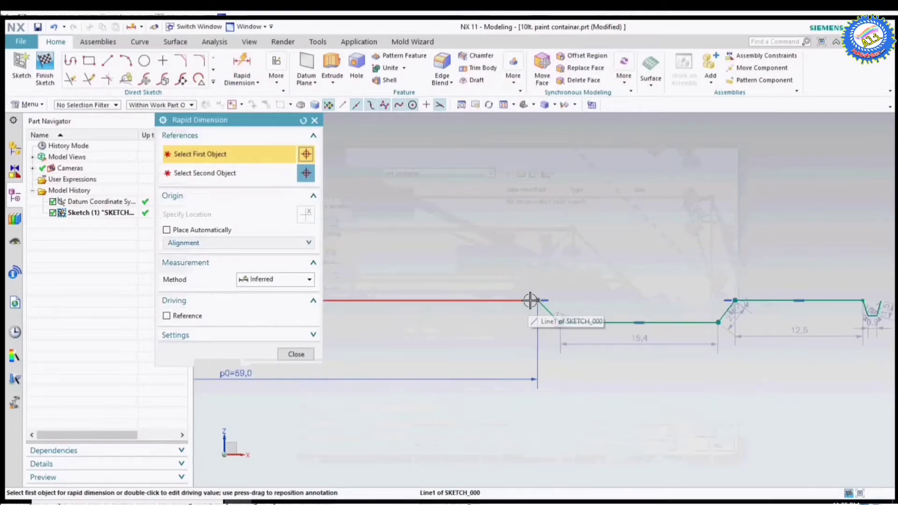
pyautogui.click(536, 301)
pyautogui.click(560, 322)
pyautogui.click(473, 313)
pyautogui.write('1')
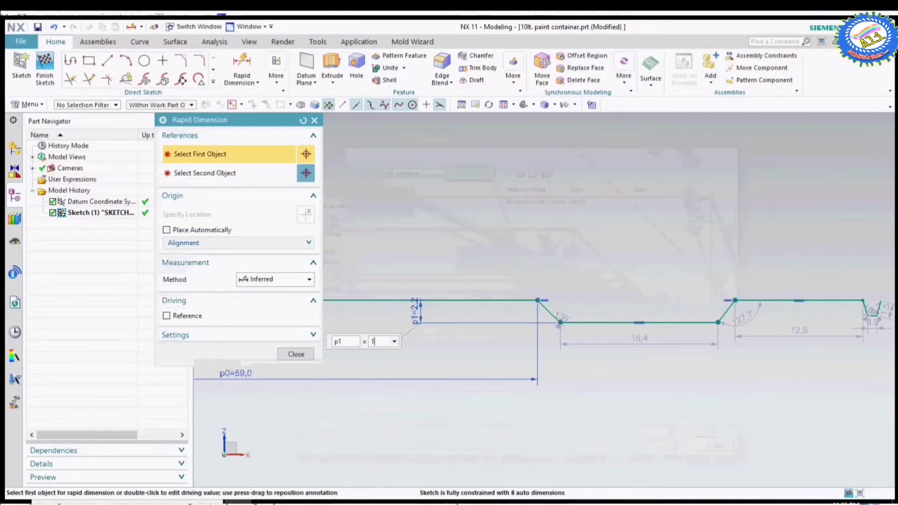
pyautogui.press('Return')
# Set the first slope's horizontal width to 3.5
pyautogui.scroll(2, 517, 300)
pyautogui.click(514, 298)
pyautogui.click(539, 321)
pyautogui.click(526, 248)
pyautogui.write('4')
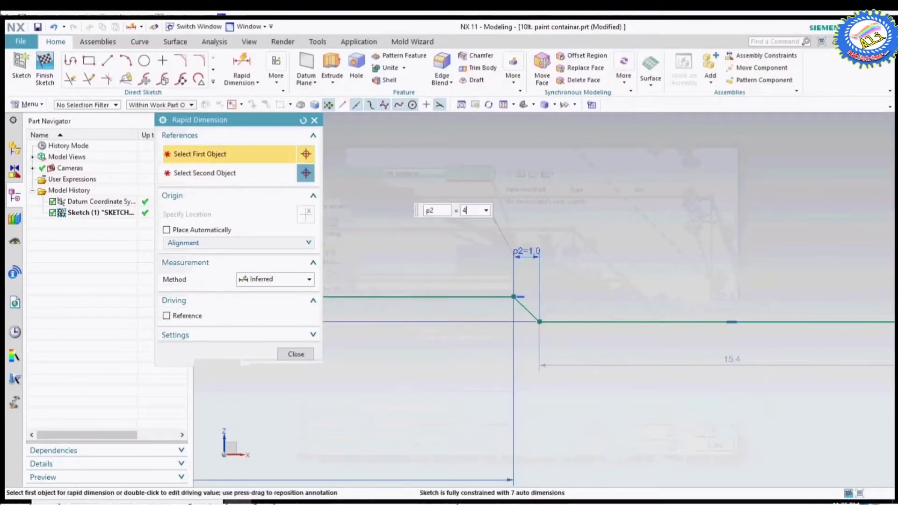
pyautogui.press('Return')
pyautogui.write('3.5')
pyautogui.press('Return')
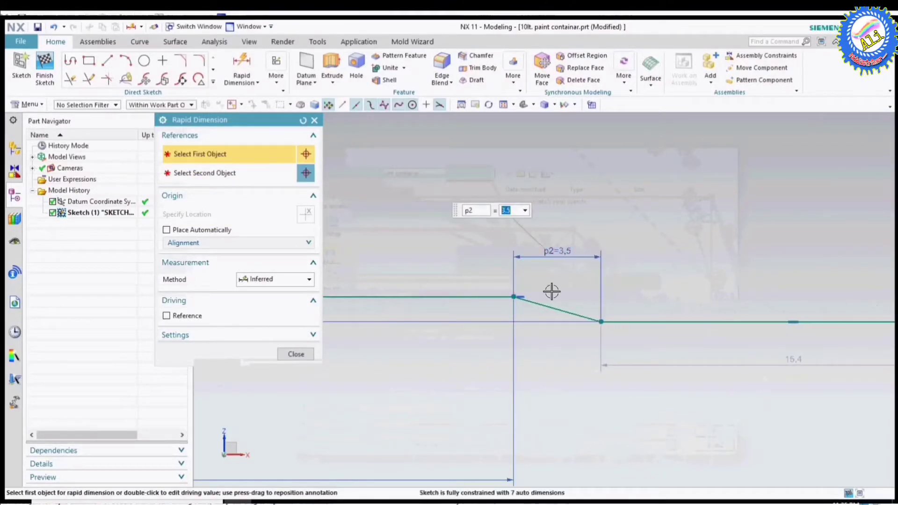
# Dimension the second slope's width as 2.5
pyautogui.scroll(-3, 552, 300)
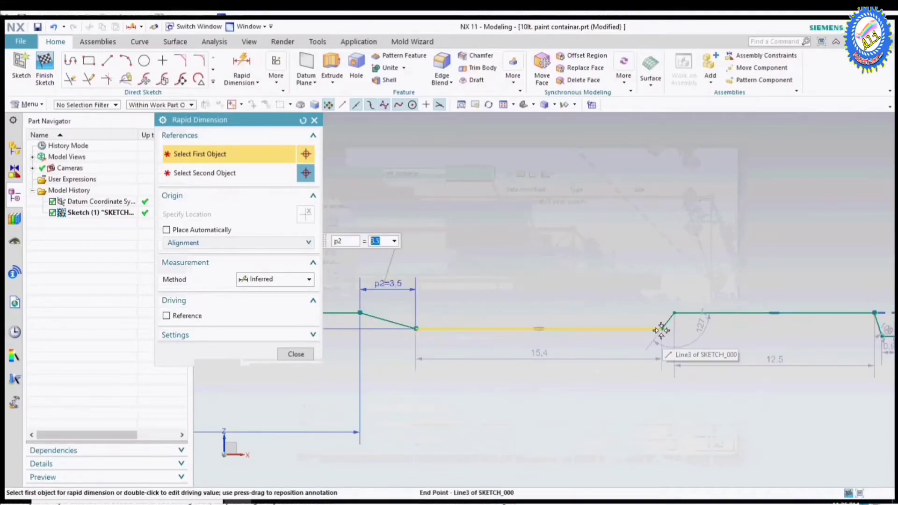
pyautogui.click(660, 330)
pyautogui.click(674, 313)
pyautogui.click(668, 278)
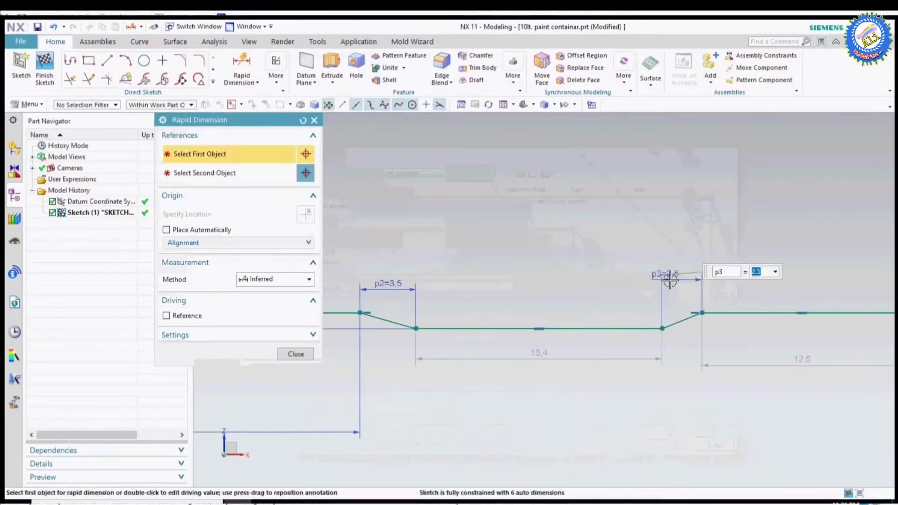
# Dimension the groove's top width between its two top corners as 1.8
pyautogui.scroll(3, 669, 279)
pyautogui.scroll(3, 730, 327)
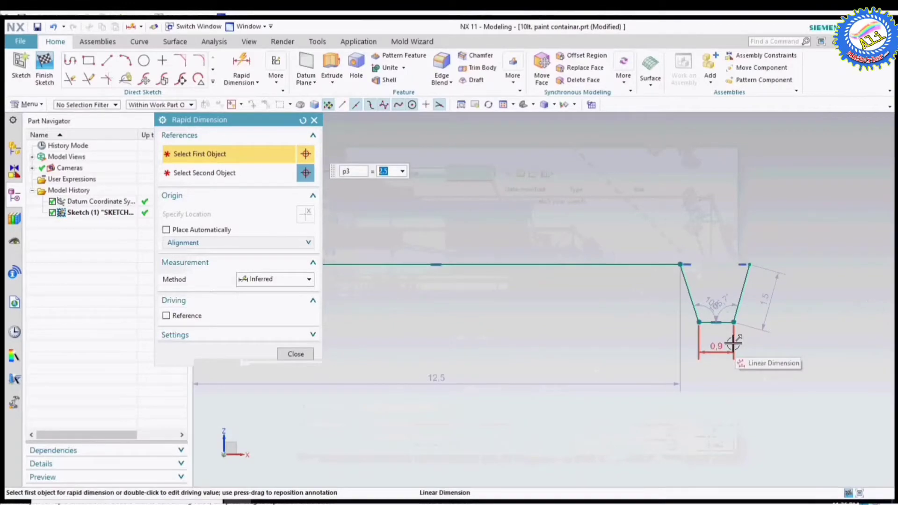
pyautogui.click(681, 265)
pyautogui.click(749, 264)
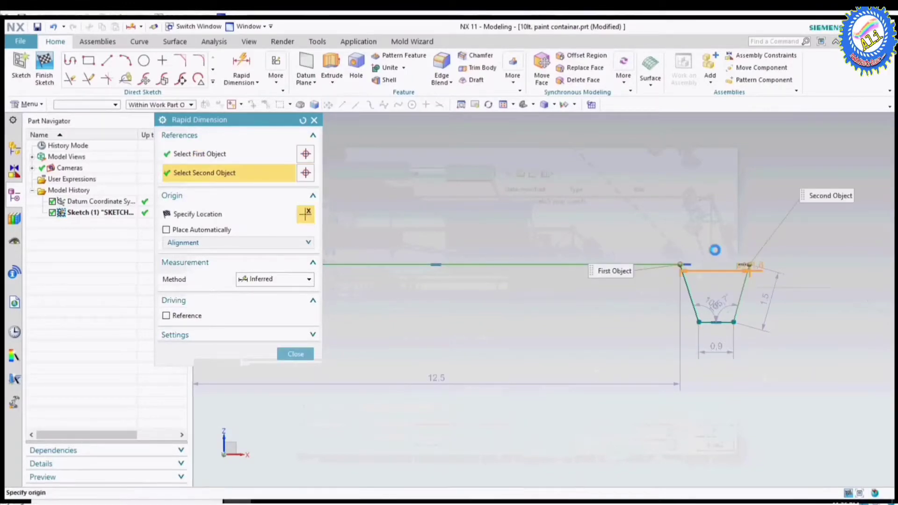
pyautogui.click(749, 226)
pyautogui.write('.8')
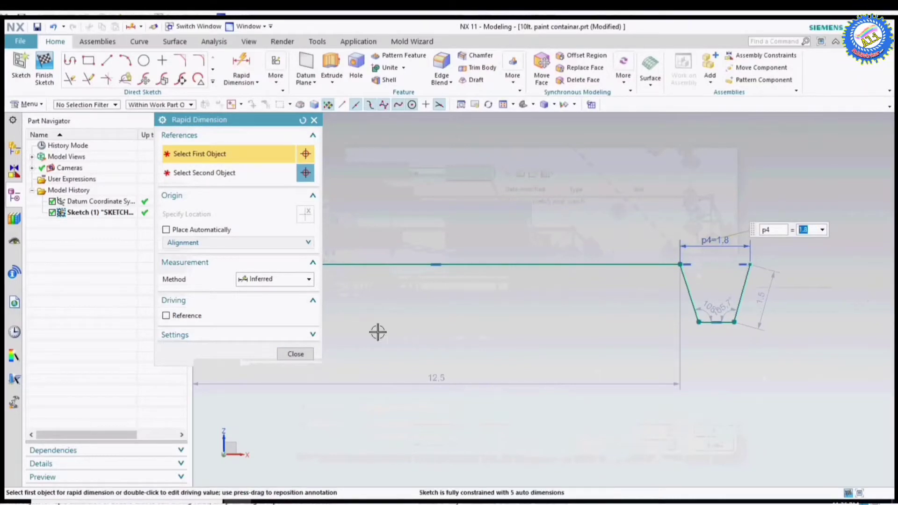
pyautogui.press('Escape')
# Quick Extend the top line beside the groove and re-dimension the groove top at 1.8
pyautogui.click(89, 79)
pyautogui.click(633, 262)
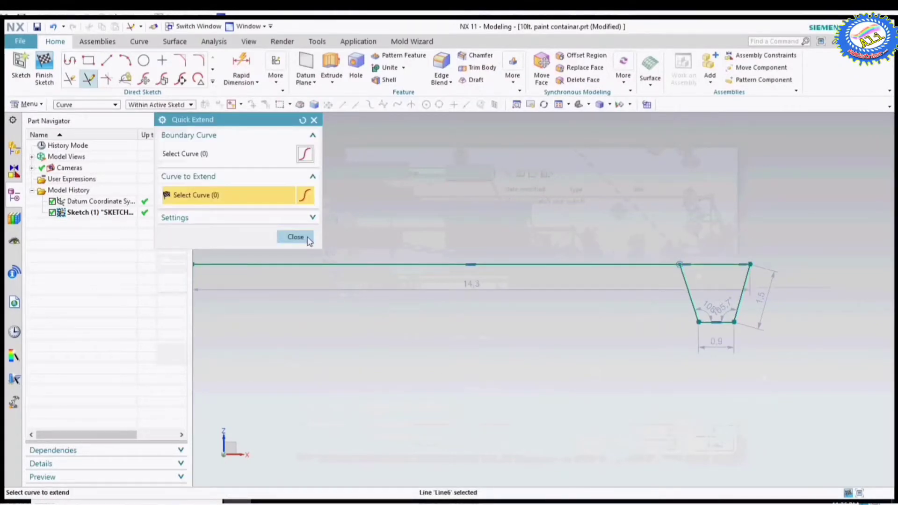
pyautogui.click(297, 236)
pyautogui.scroll(2, 787, 297)
pyautogui.click(241, 65)
pyautogui.click(609, 251)
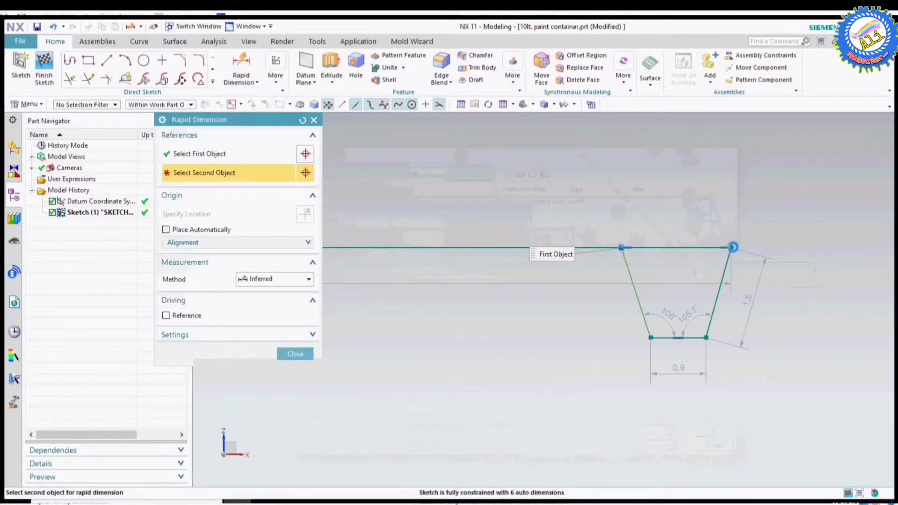
pyautogui.click(731, 247)
pyautogui.click(676, 203)
pyautogui.press('Escape')
pyautogui.scroll(-4, 657, 295)
# Dimension the overall length from the origin as 164/2, giving 82
pyautogui.scroll(-1, 583, 304)
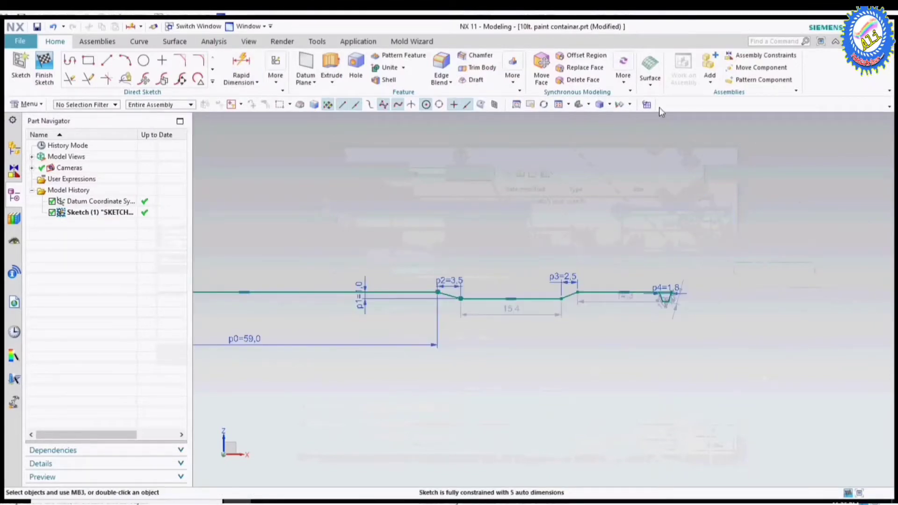
pyautogui.click(241, 66)
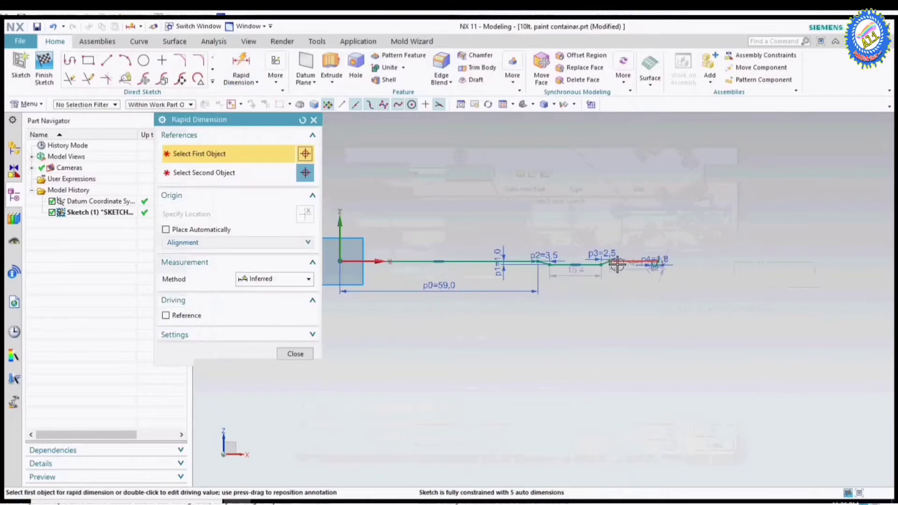
pyautogui.scroll(3, 570, 322)
pyautogui.click(575, 330)
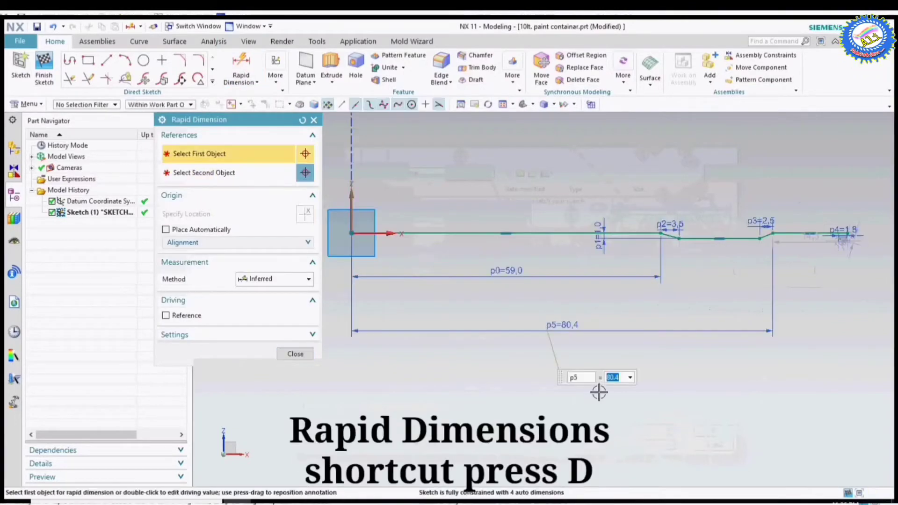
pyautogui.write('164/2')
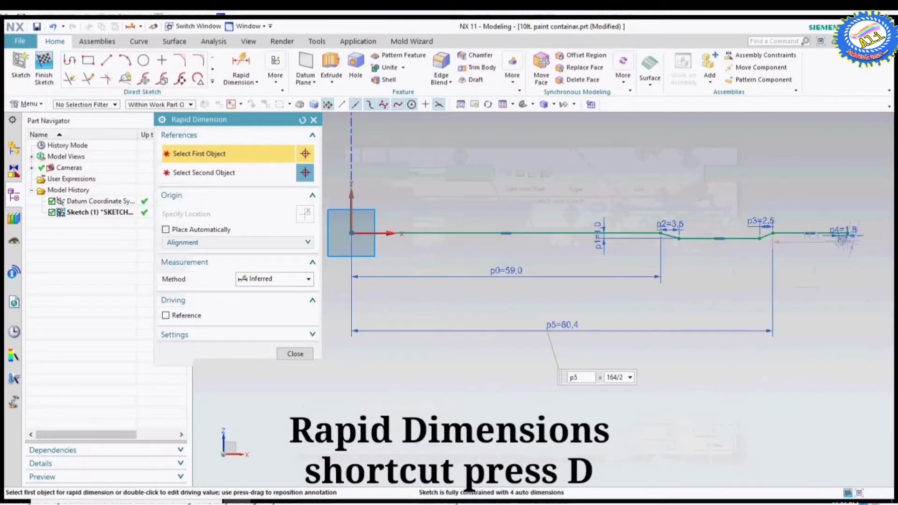
pyautogui.press('Return')
# Dimension the groove depth between its top and bottom lines as 3
pyautogui.scroll(1, 725, 238)
pyautogui.scroll(2, 789, 270)
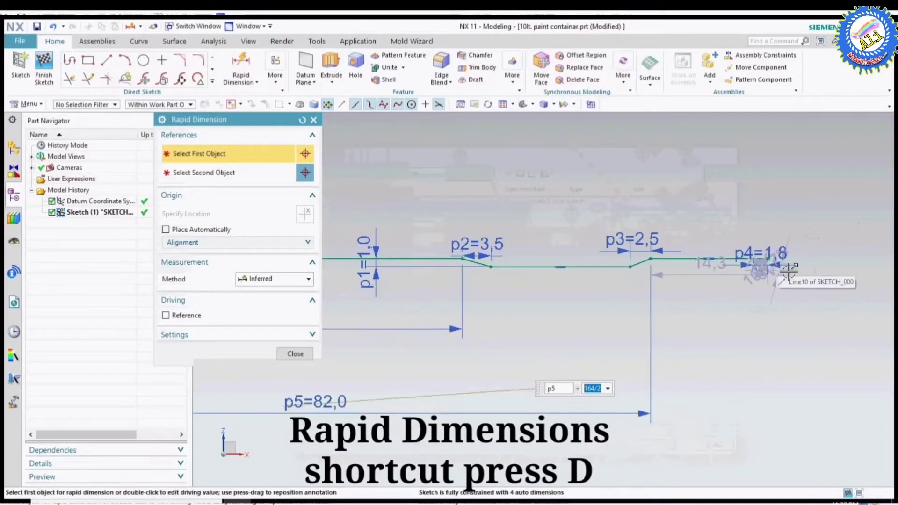
pyautogui.scroll(2, 789, 270)
pyautogui.click(750, 262)
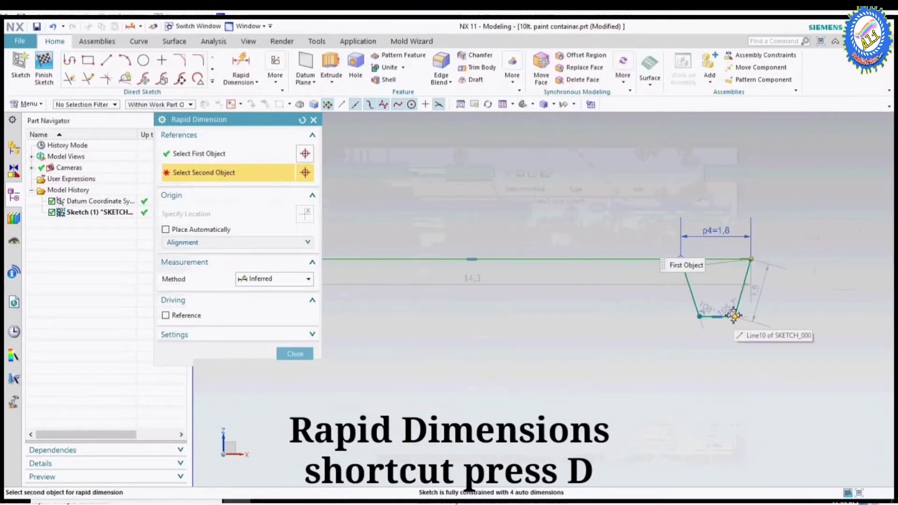
pyautogui.click(733, 316)
pyautogui.click(816, 290)
pyautogui.write('3')
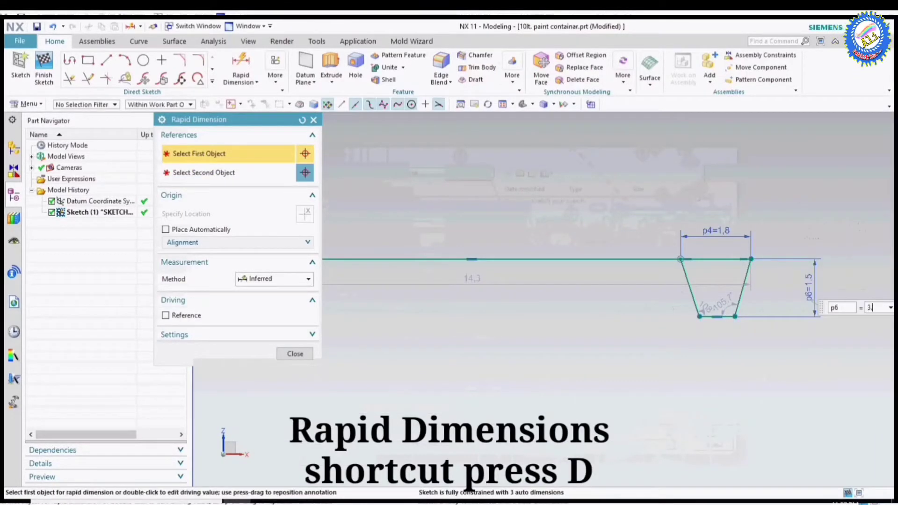
pyautogui.press('Return')
pyautogui.press('Escape')
pyautogui.scroll(3, 733, 377)
pyautogui.scroll(2, 715, 369)
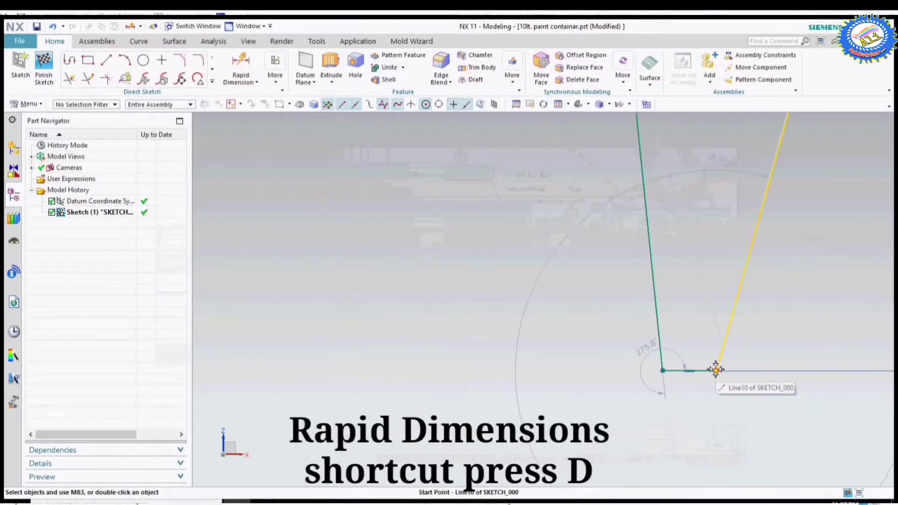
pyautogui.scroll(-3, 715, 370)
# Dimension the trapezoid's bottom edge width as 1.5
pyautogui.press('d')
pyautogui.scroll(3, 571, 267)
pyautogui.click(747, 359)
pyautogui.click(639, 359)
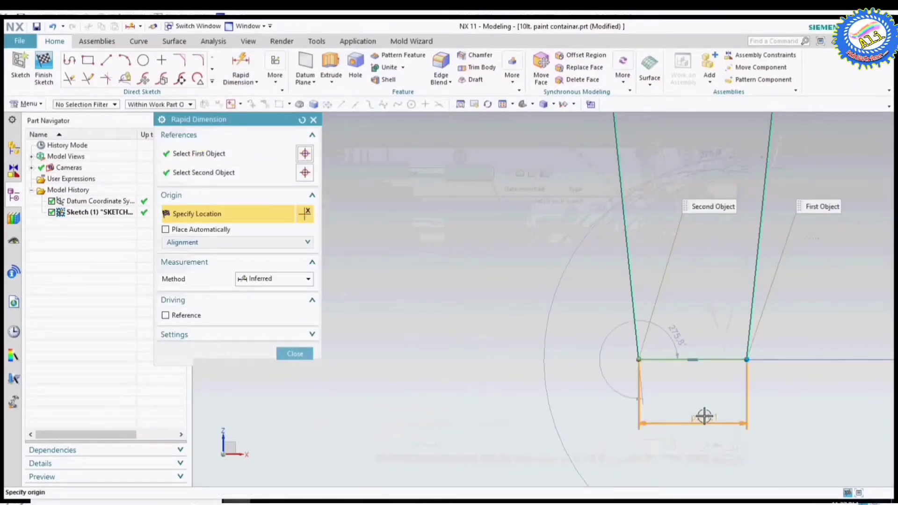
pyautogui.click(704, 415)
pyautogui.click(294, 354)
pyautogui.scroll(-3, 677, 362)
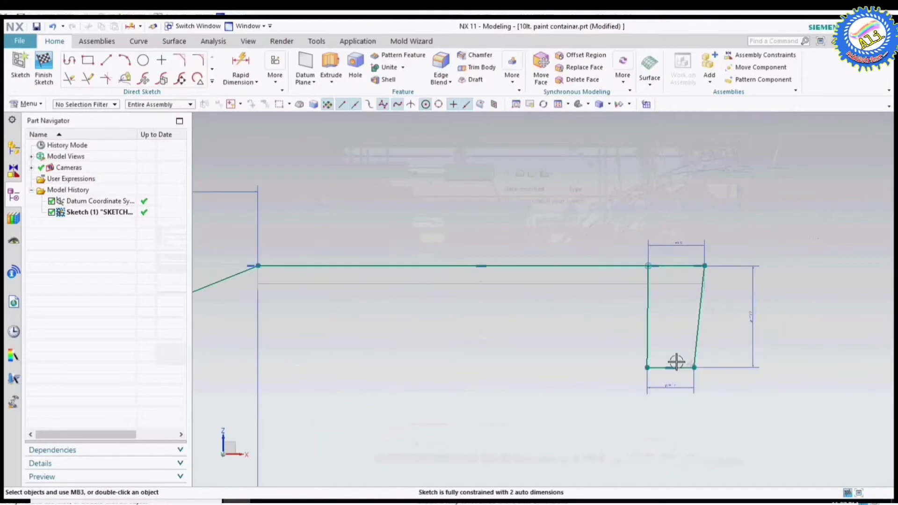
pyautogui.scroll(2, 676, 361)
# Set the bottom midpoint to top-right corner offset to 1.5/2, making the side vertical
pyautogui.press('d')
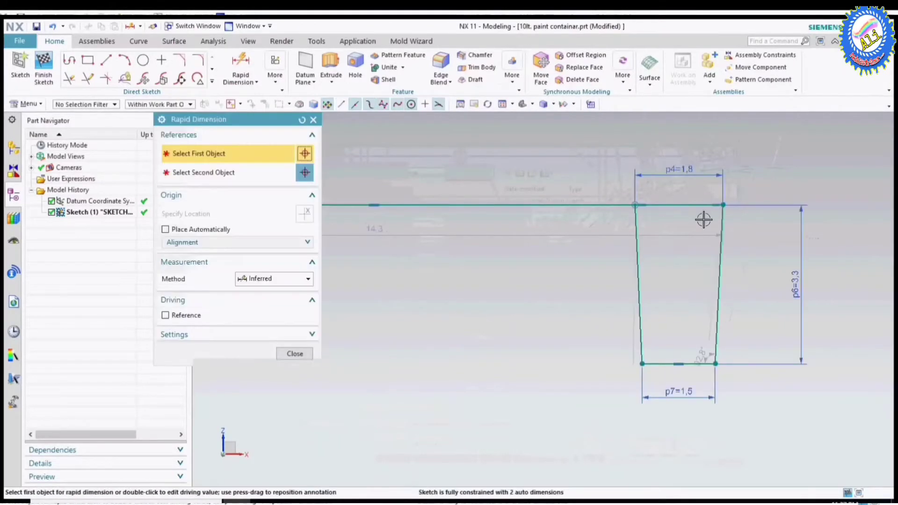
pyautogui.click(722, 205)
pyautogui.click(678, 363)
pyautogui.click(776, 444)
pyautogui.write('1.5/2')
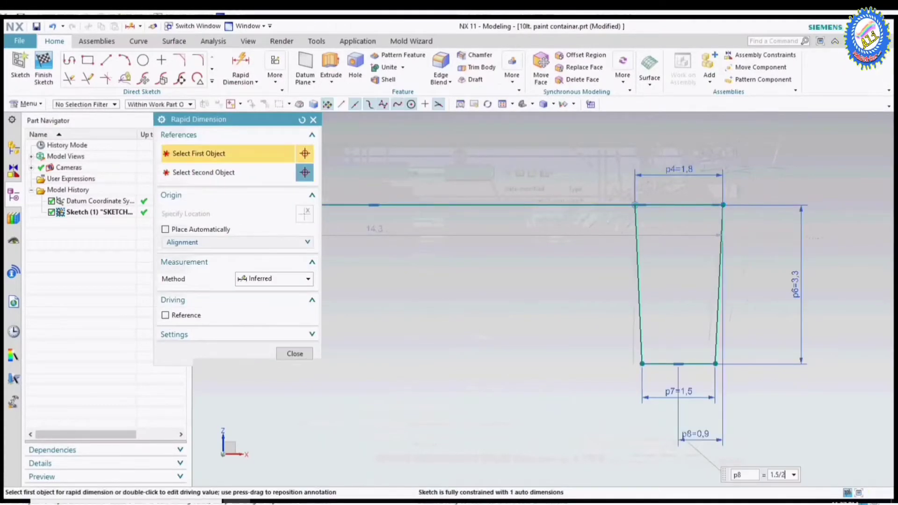
pyautogui.press('Return')
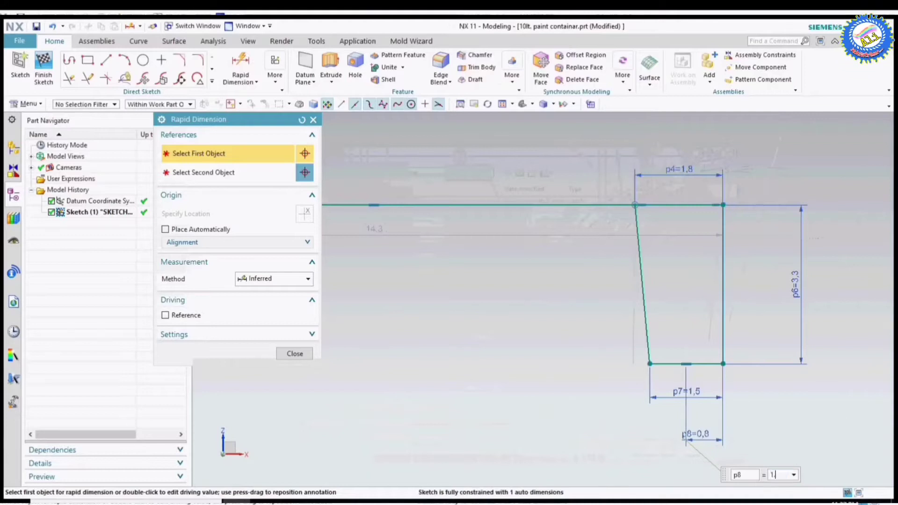
pyautogui.press('Escape')
pyautogui.scroll(-4, 721, 307)
# Try an angle dimension between the trapezoid's sides, then discard and undo it
pyautogui.scroll(-2, 711, 280)
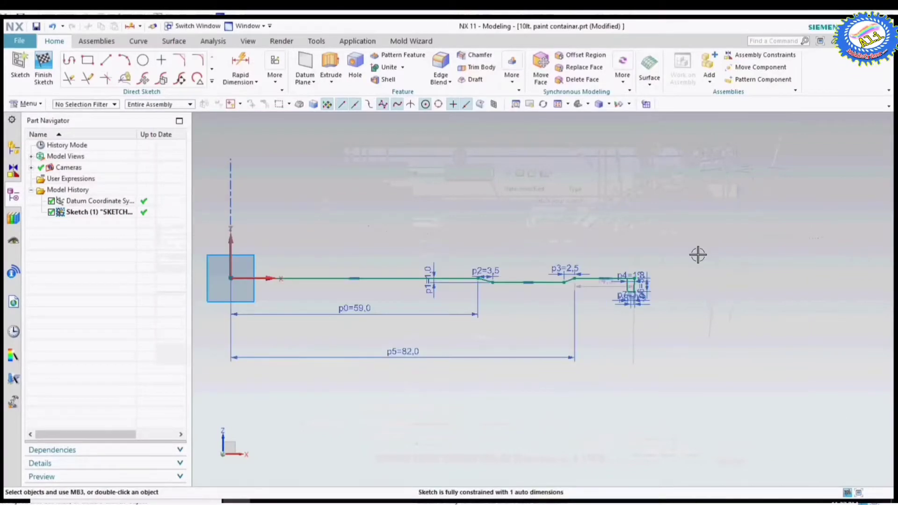
pyautogui.scroll(4, 636, 272)
pyautogui.scroll(2, 605, 286)
pyautogui.scroll(-1, 605, 287)
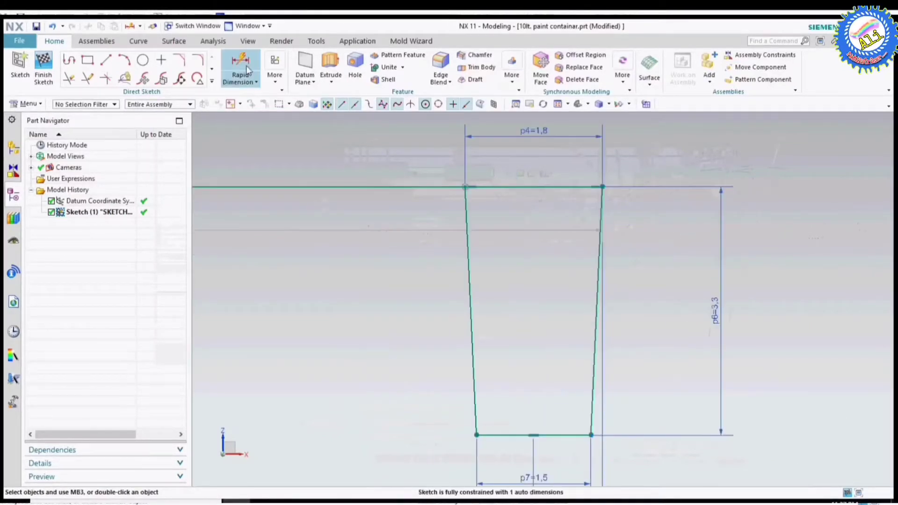
pyautogui.click(551, 243)
pyautogui.click(528, 160)
pyautogui.scroll(3, 541, 184)
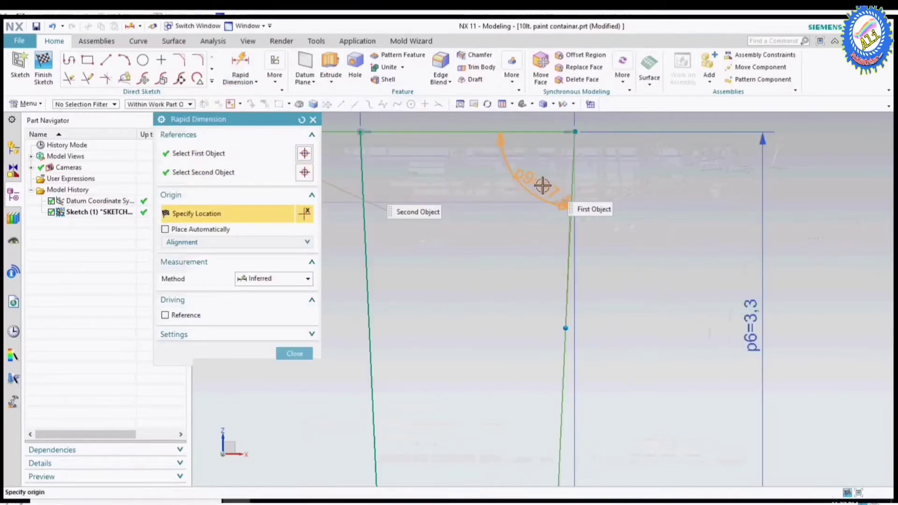
pyautogui.click(541, 184)
pyautogui.click(449, 288)
pyautogui.press('Escape')
pyautogui.scroll(-3, 559, 311)
pyautogui.hotkey('ctrl', 'z')
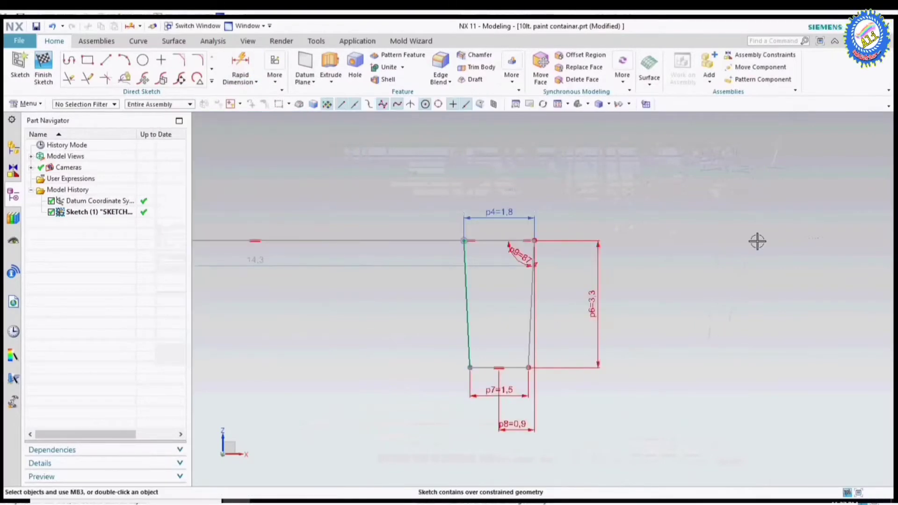
# Delete the trapezoid's two side lines
pyautogui.click(485, 342)
pyautogui.click(531, 318)
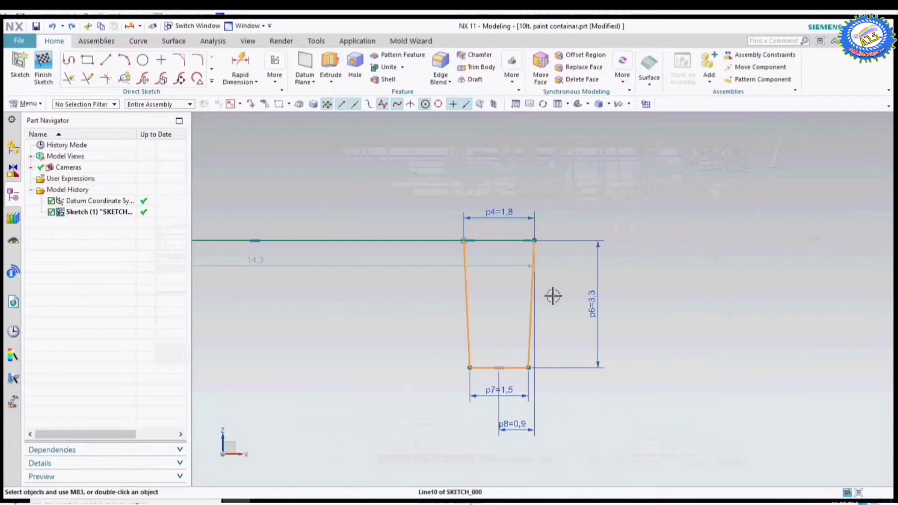
pyautogui.click(632, 261)
pyautogui.scroll(-4, 689, 171)
pyautogui.scroll(-5, 513, 365)
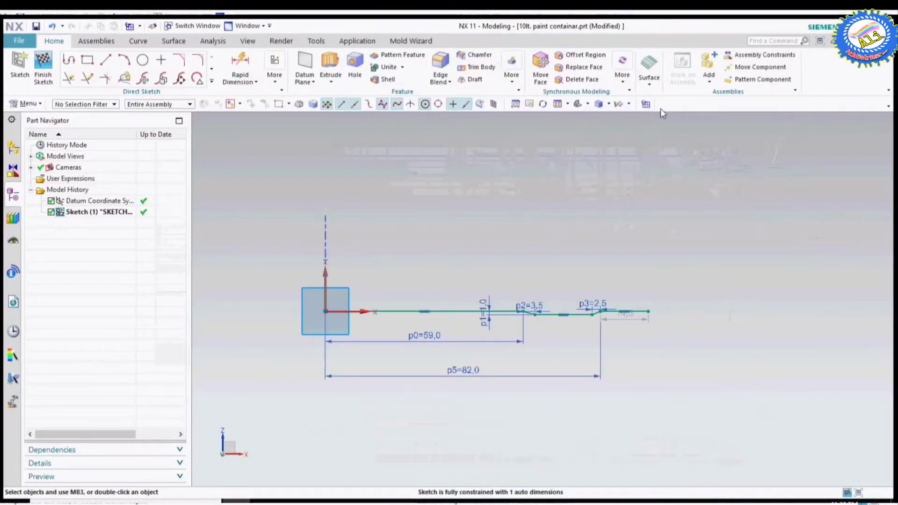
pyautogui.scroll(3, 678, 316)
pyautogui.press('Escape')
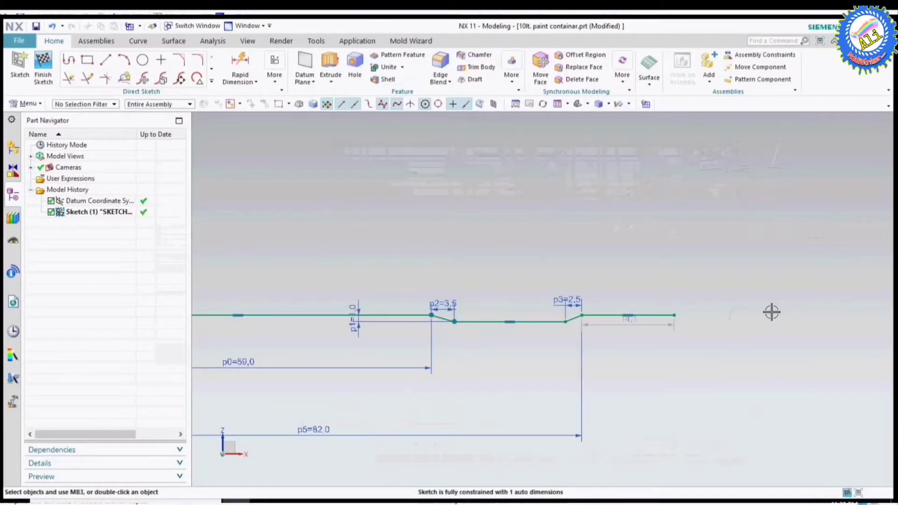
pyautogui.scroll(-2, 795, 322)
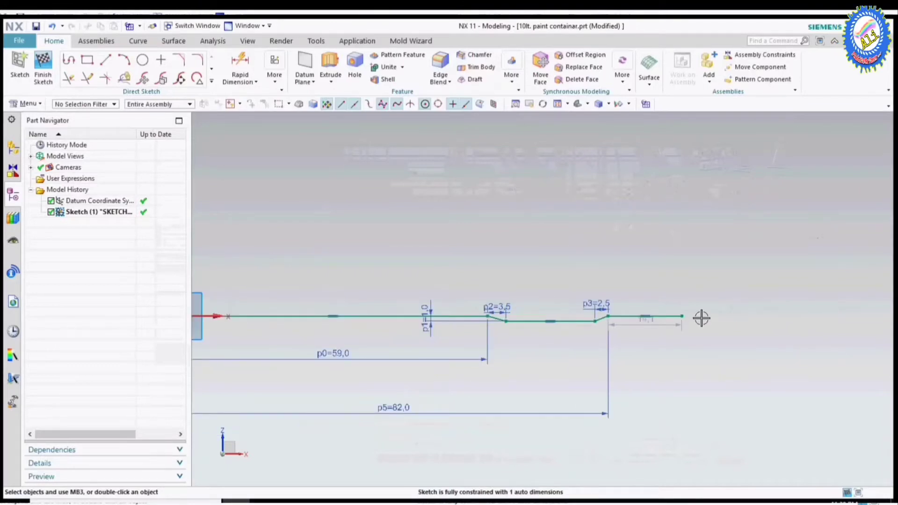
# Dimension the base line from the origin to its end as 218/2, giving 109
pyautogui.click(236, 66)
pyautogui.scroll(-2, 393, 319)
pyautogui.click(393, 319)
pyautogui.click(597, 419)
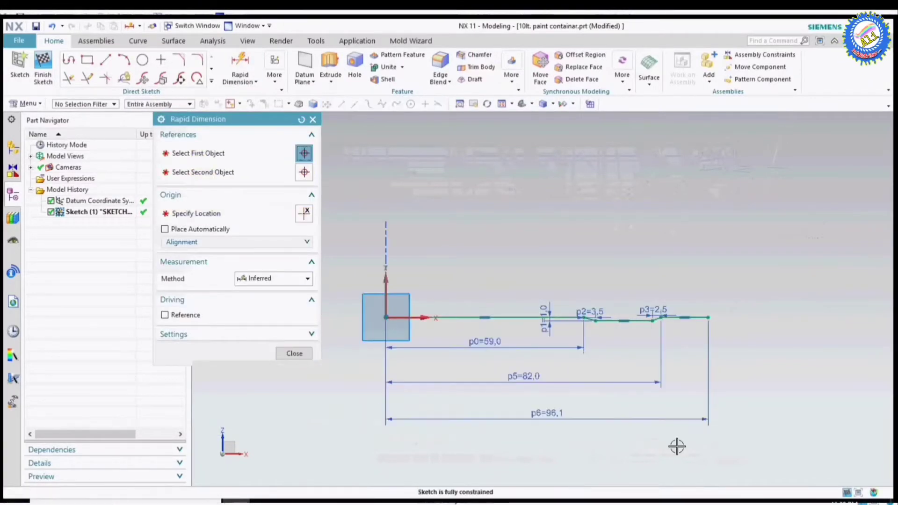
pyautogui.write('218/2')
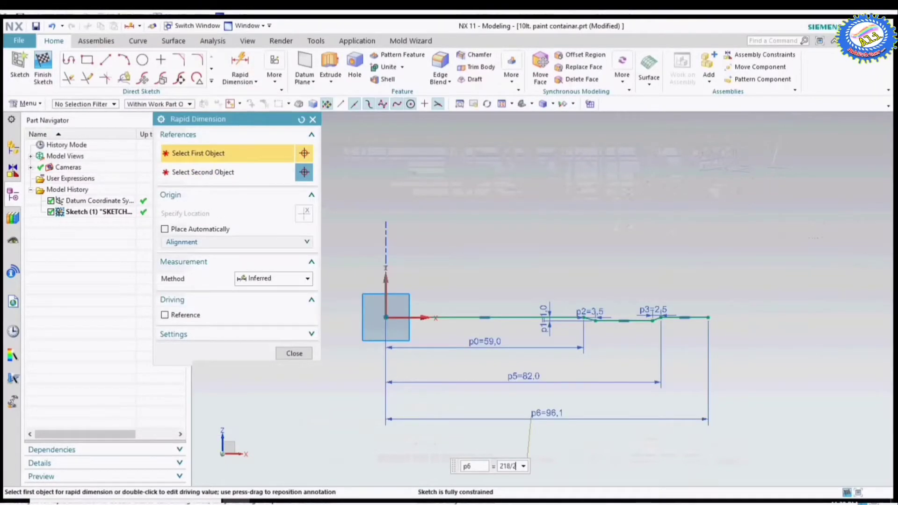
pyautogui.press('Return')
pyautogui.press('Escape')
# Move the p1, p2 and p3 dimension labels above the line
pyautogui.moveTo(544, 319); pyautogui.dragTo(547, 282)
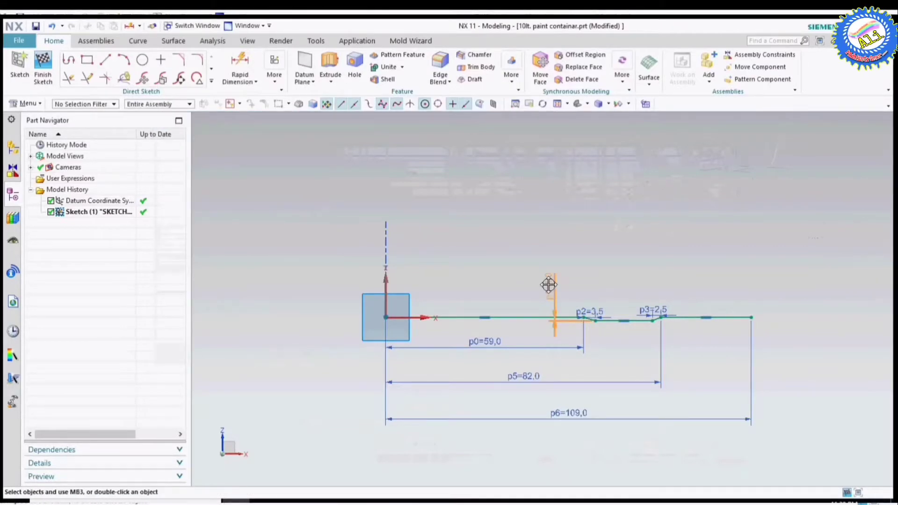
pyautogui.moveTo(588, 311); pyautogui.dragTo(588, 288)
pyautogui.moveTo(653, 310); pyautogui.dragTo(653, 288)
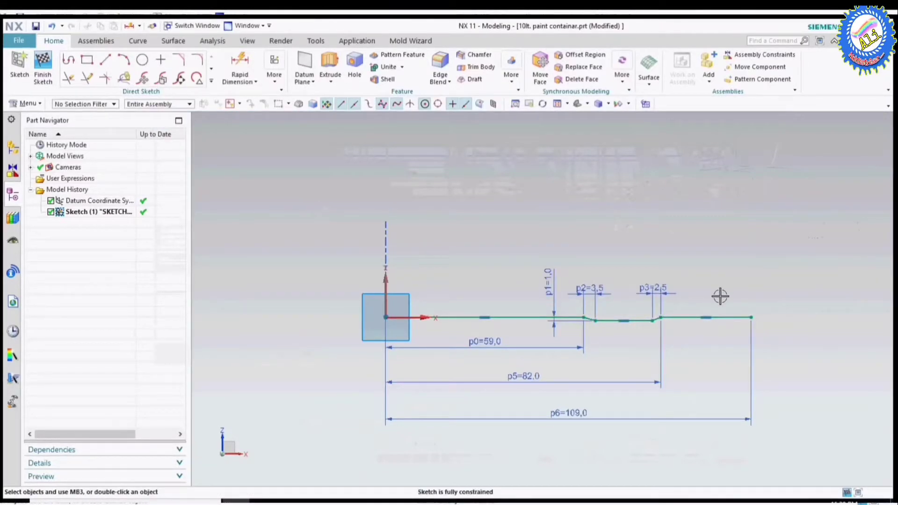
pyautogui.scroll(-1, 659, 365)
pyautogui.scroll(-1, 675, 371)
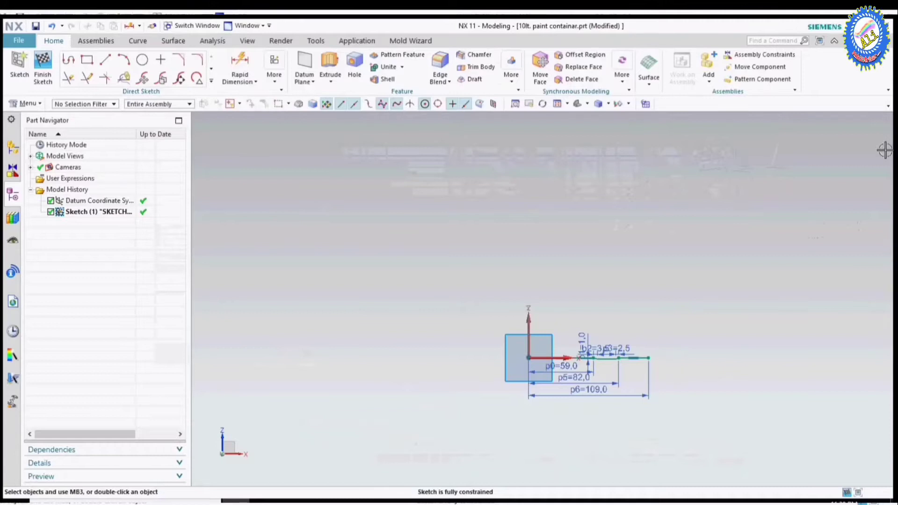
# Start a new line profile at the base line's right end
pyautogui.click(69, 59)
pyautogui.scroll(1, 622, 369)
pyautogui.scroll(-1, 622, 369)
pyautogui.click(622, 386)
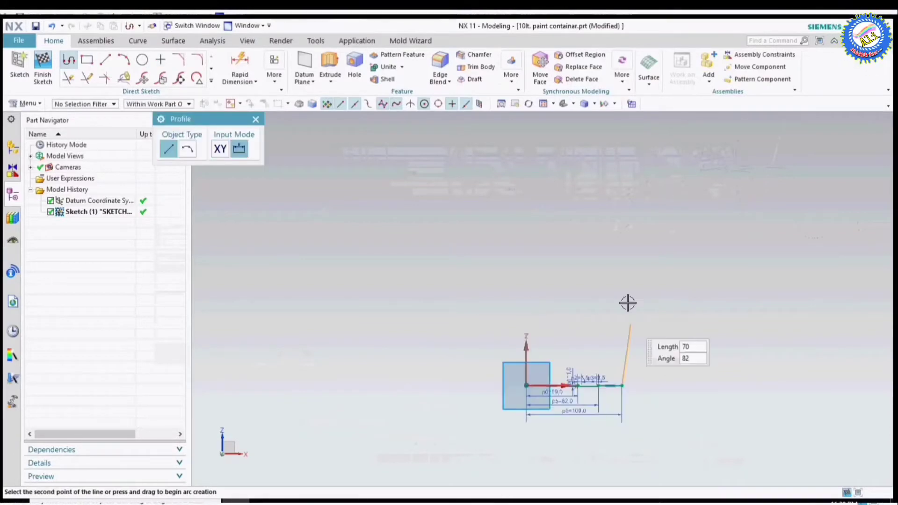
# Finish the profile: wall top, inner wall, horizontal line to the axis, closing at the origin
pyautogui.click(649, 127)
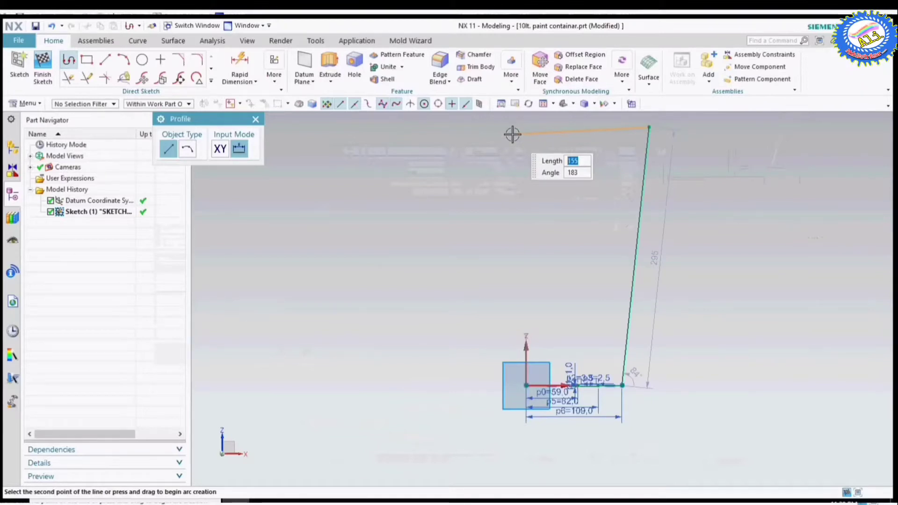
pyautogui.scroll(3, 627, 129)
pyautogui.keyDown('shift'); pyautogui.moveTo(628, 128); pyautogui.dragTo(670, 136, button='middle'); pyautogui.keyUp('shift')
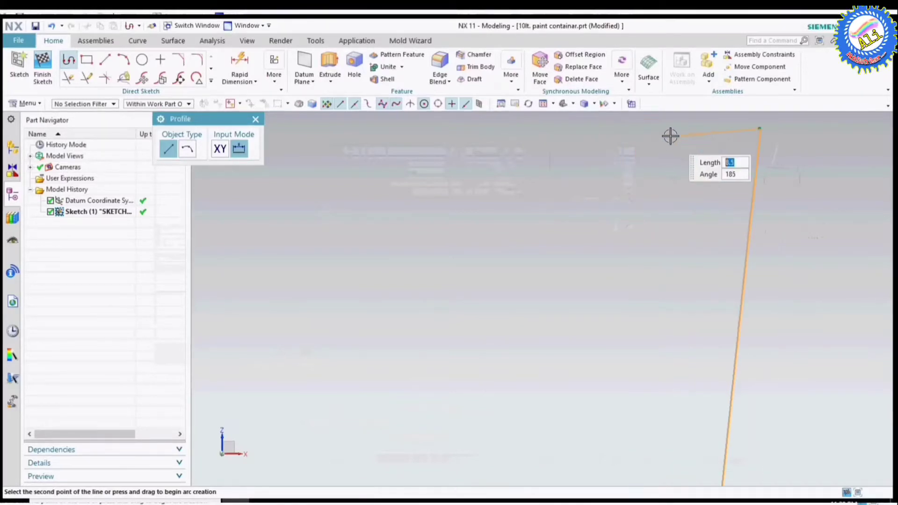
pyautogui.click(702, 131)
pyautogui.keyDown('shift'); pyautogui.moveTo(692, 448); pyautogui.dragTo(688, 349, button='middle'); pyautogui.keyUp('shift')
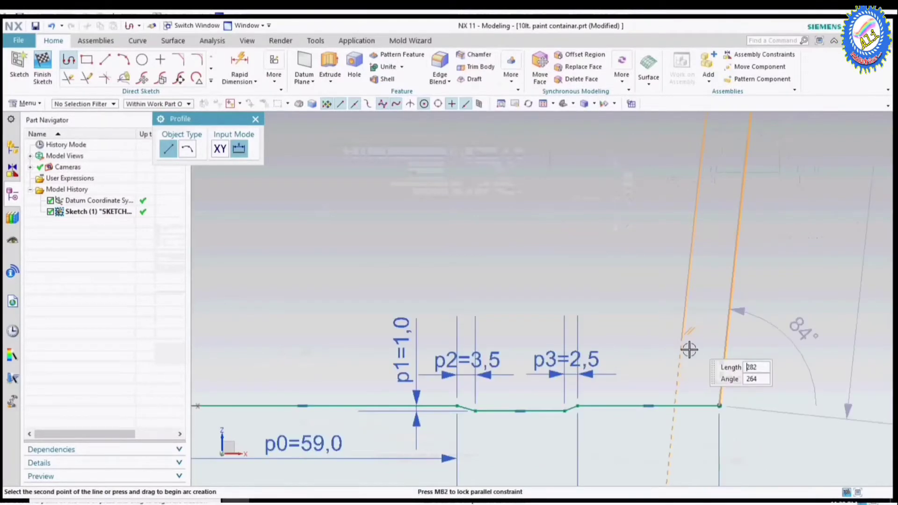
pyautogui.click(681, 381)
pyautogui.scroll(-3, 661, 391)
pyautogui.scroll(3, 401, 391)
pyautogui.click(385, 344)
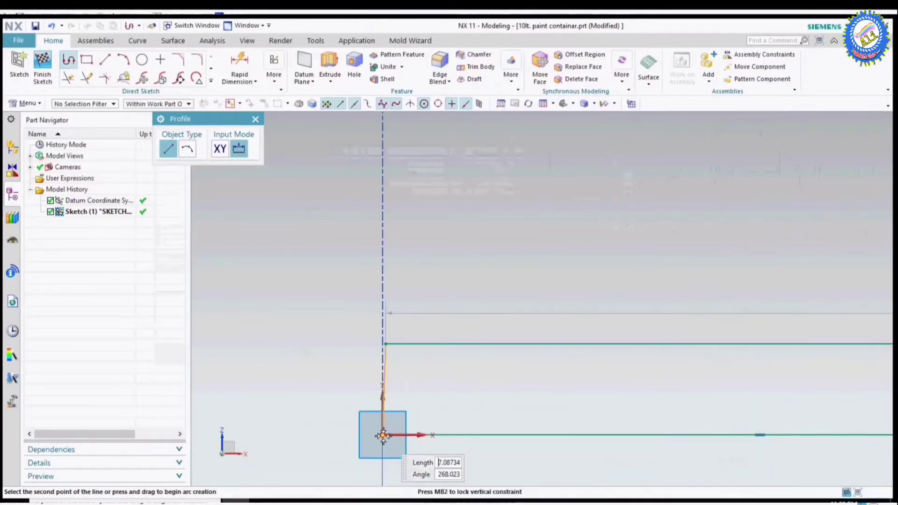
pyautogui.click(382, 436)
pyautogui.press('Escape')
# Dimension the vertical gap between the upper horizontal line and the base line
pyautogui.keyDown('shift'); pyautogui.moveTo(381, 433); pyautogui.dragTo(412, 330, button='middle'); pyautogui.keyUp('shift')
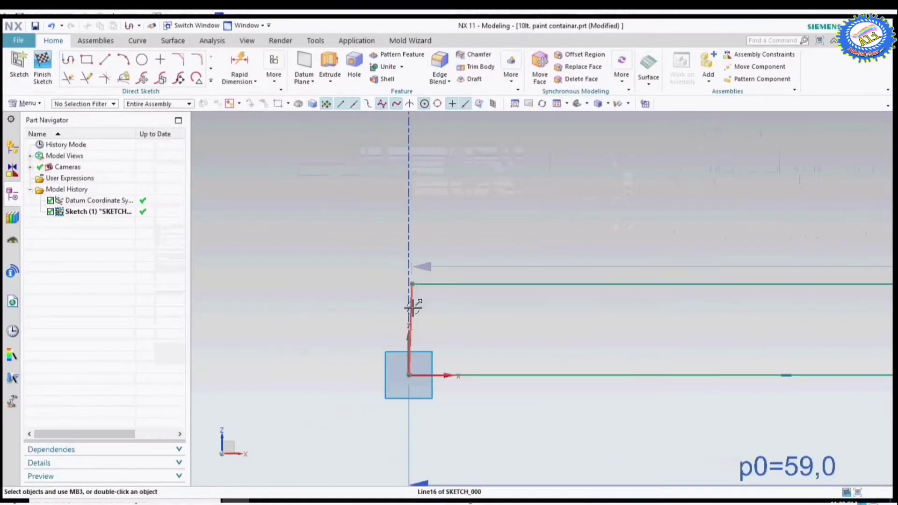
pyautogui.click(412, 307)
pyautogui.scroll(-5, 403, 328)
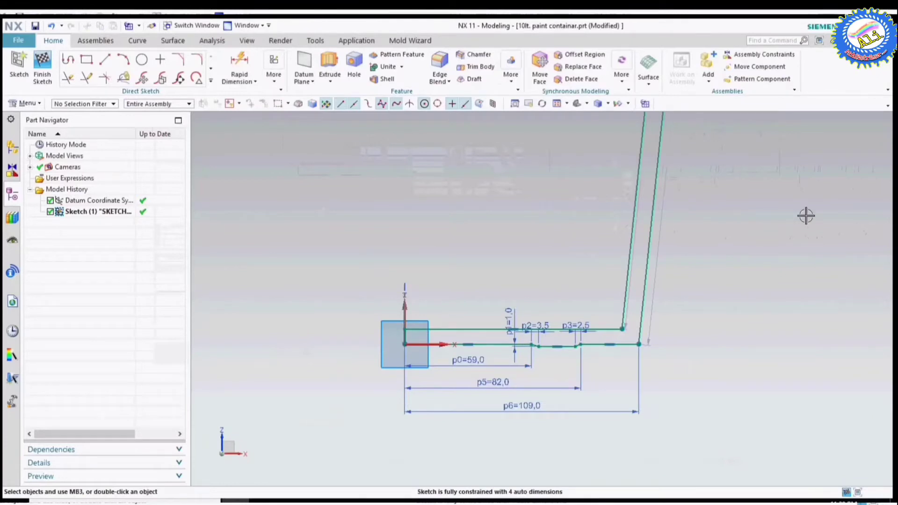
pyautogui.click(239, 67)
pyautogui.scroll(4, 392, 336)
pyautogui.click(659, 318)
pyautogui.click(579, 355)
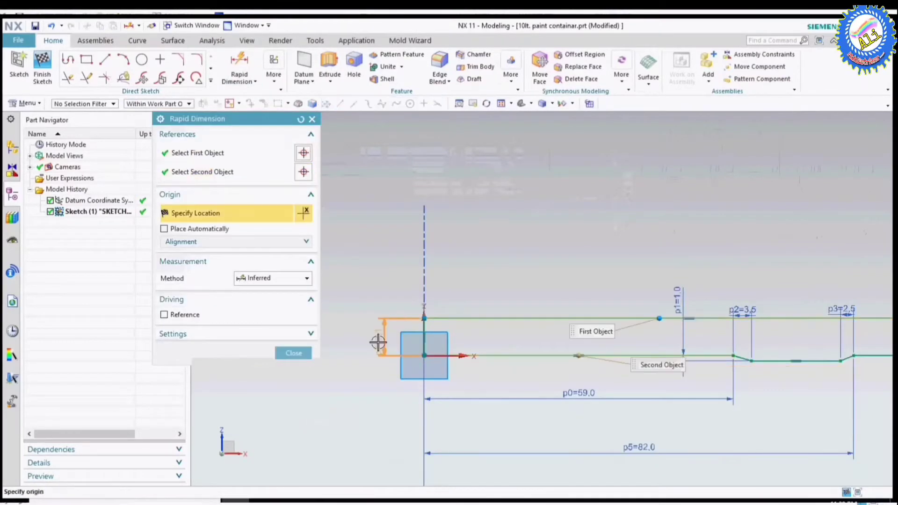
pyautogui.click(378, 343)
# Set the wall thickness between the two slanted wall lines to 1.4
pyautogui.scroll(-2, 718, 331)
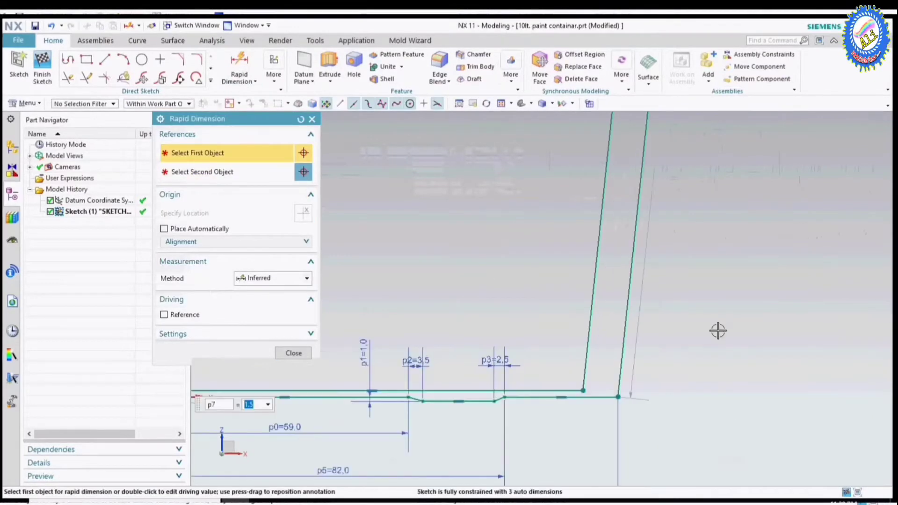
pyautogui.click(623, 332)
pyautogui.click(592, 302)
pyautogui.click(662, 301)
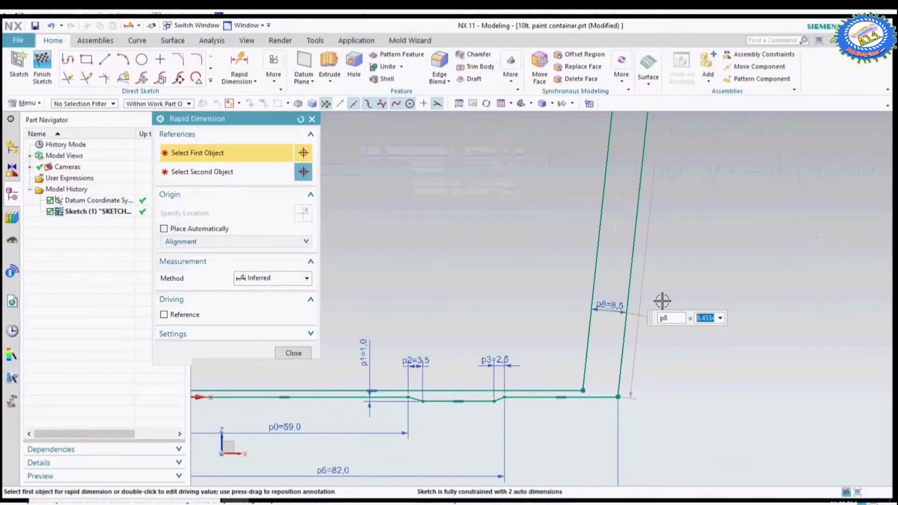
pyautogui.write('1.4')
pyautogui.press('Return')
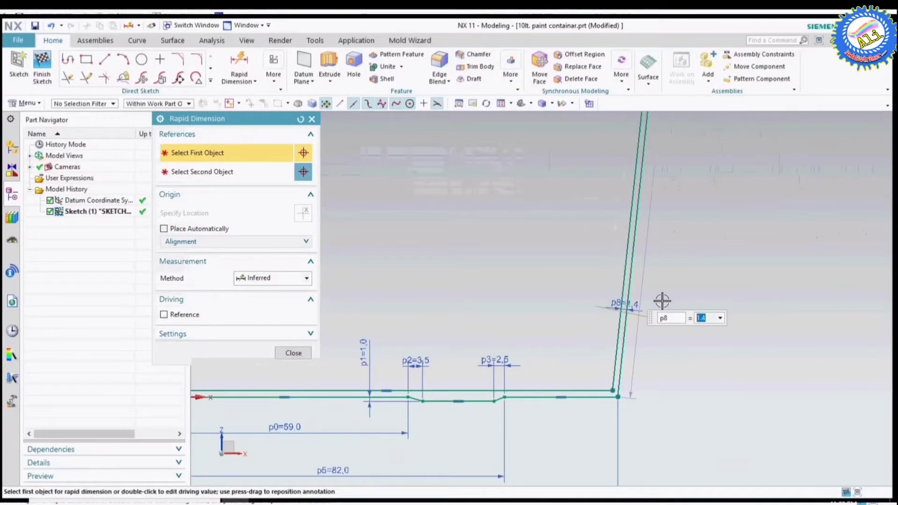
pyautogui.click(293, 352)
pyautogui.scroll(-5, 601, 255)
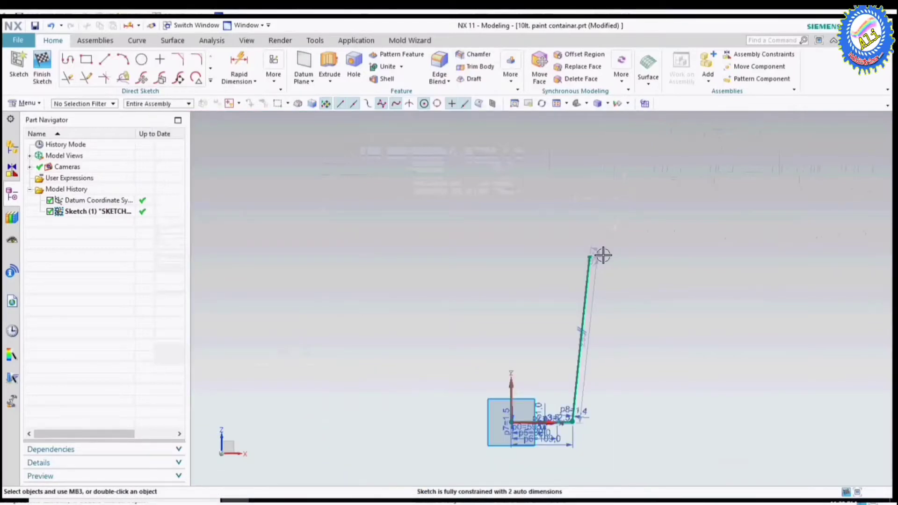
pyautogui.scroll(4, 577, 206)
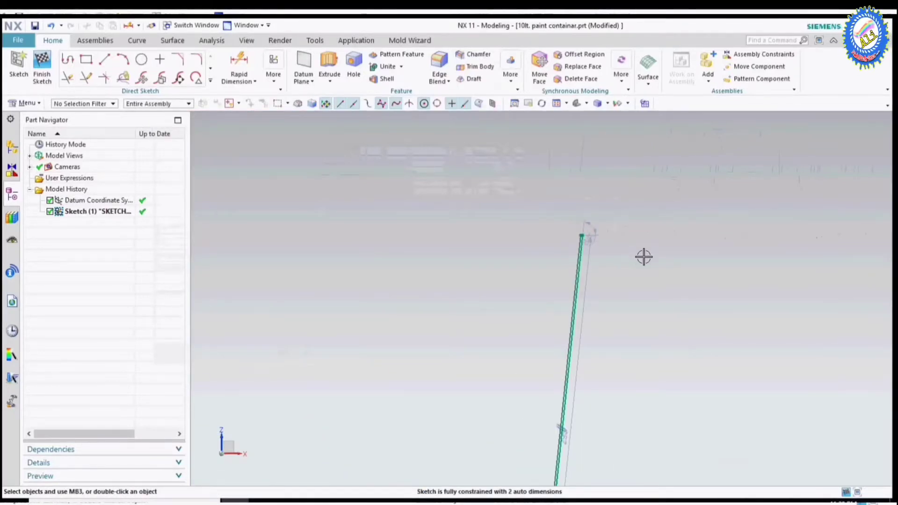
# Dimension the slanted line's vertical height between its endpoints as 290
pyautogui.press('d')
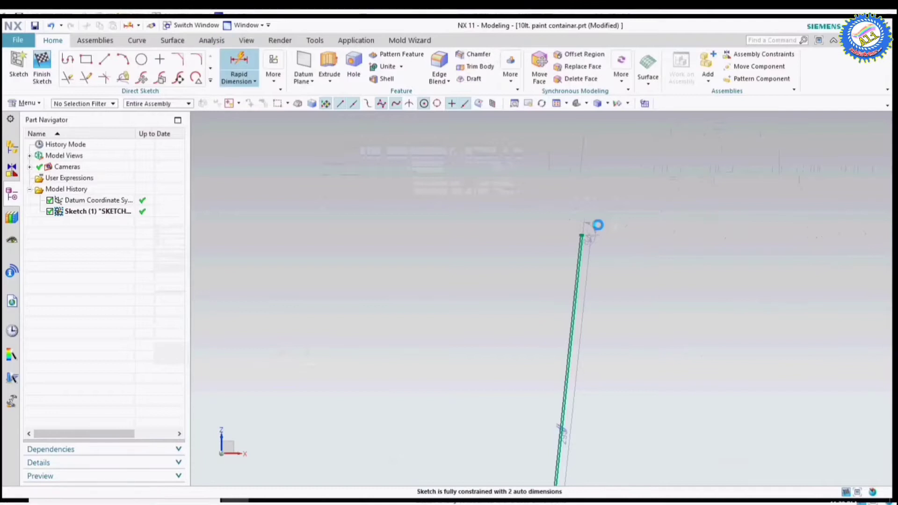
pyautogui.click(579, 229)
pyautogui.keyDown('shift'); pyautogui.moveTo(579, 229); pyautogui.dragTo(573, 127, button='middle'); pyautogui.keyUp('shift')
pyautogui.click(549, 402)
pyautogui.scroll(-3, 550, 402)
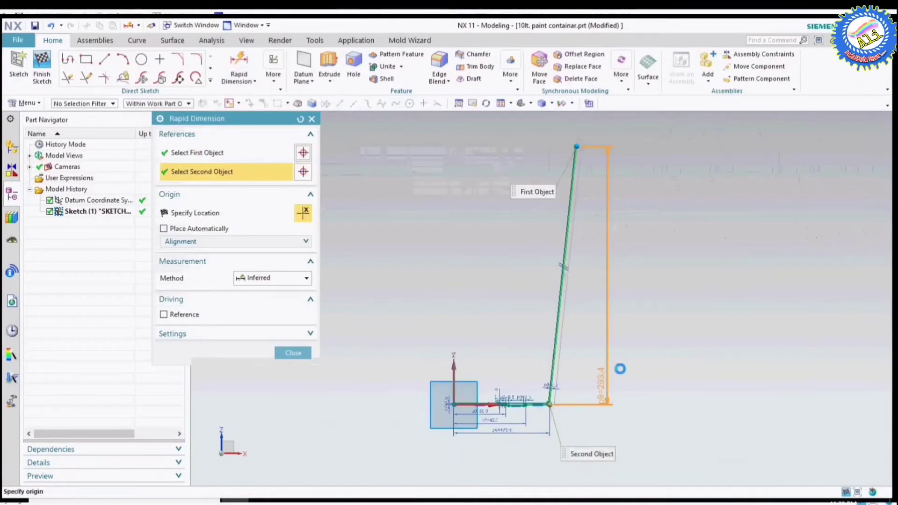
pyautogui.click(736, 296)
pyautogui.write('290')
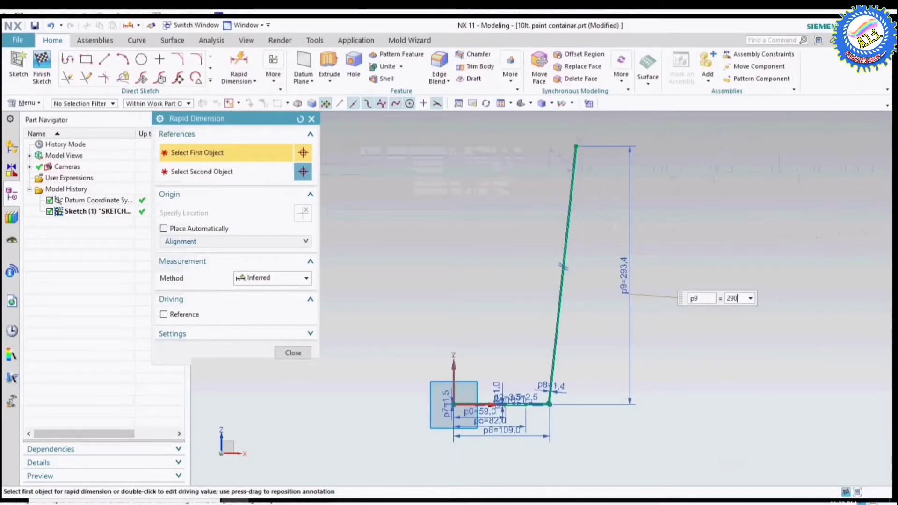
pyautogui.press('Return')
pyautogui.click(293, 353)
pyautogui.scroll(3, 509, 416)
pyautogui.scroll(2, 538, 423)
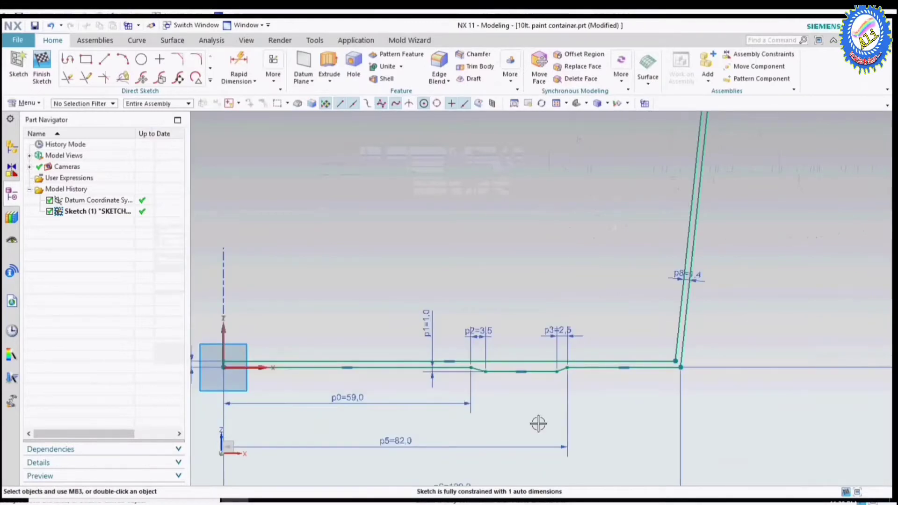
pyautogui.scroll(-1, 509, 423)
pyautogui.scroll(1, 559, 433)
pyautogui.scroll(-4, 641, 437)
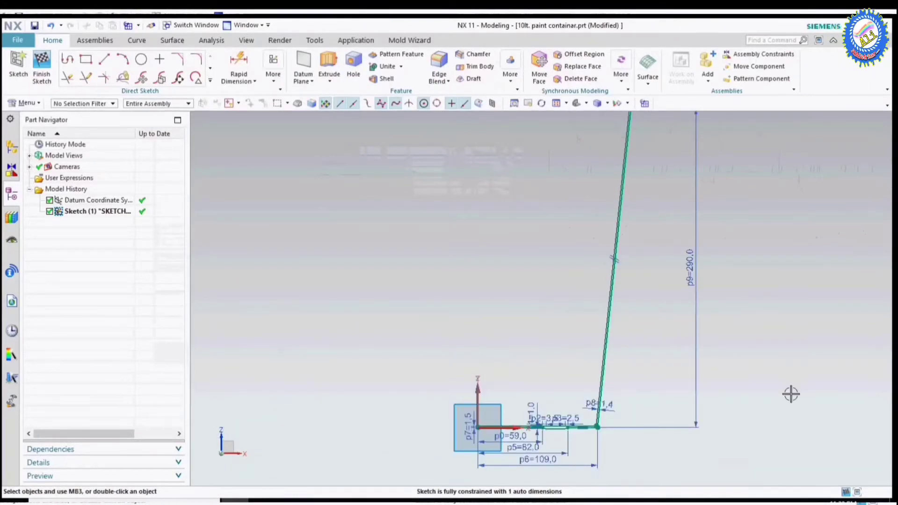
pyautogui.scroll(-1, 748, 356)
pyautogui.scroll(3, 608, 206)
pyautogui.scroll(2, 622, 187)
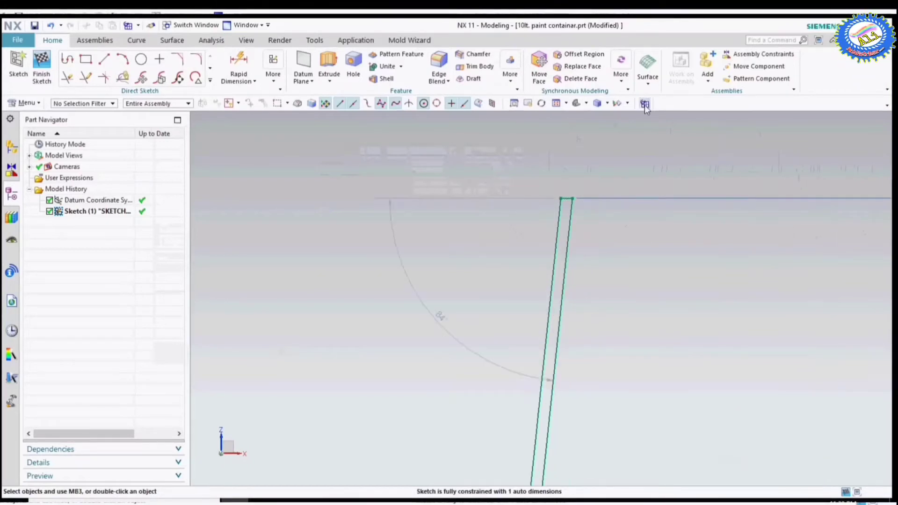
# Draw the lip from the wall top: 3.5 horizontal, 3.5 downward, then back to the wall
pyautogui.click(68, 58)
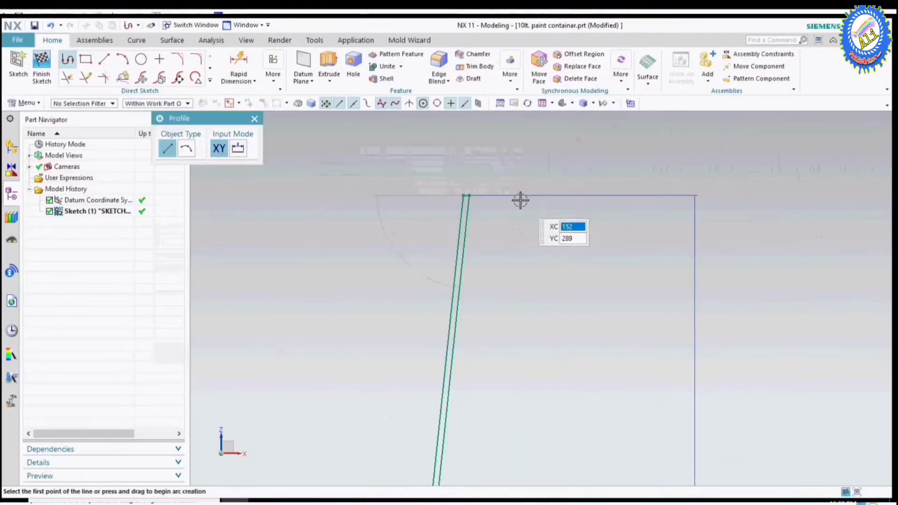
pyautogui.click(467, 195)
pyautogui.scroll(4, 467, 195)
pyautogui.scroll(1, 520, 192)
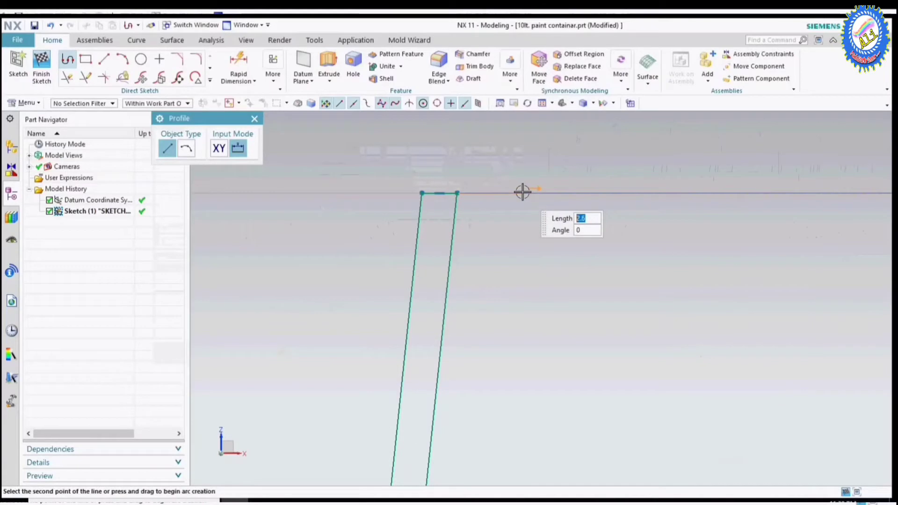
pyautogui.write('3.5')
pyautogui.press('Tab')
pyautogui.scroll(3, 568, 192)
pyautogui.click(571, 192)
pyautogui.scroll(3, 531, 237)
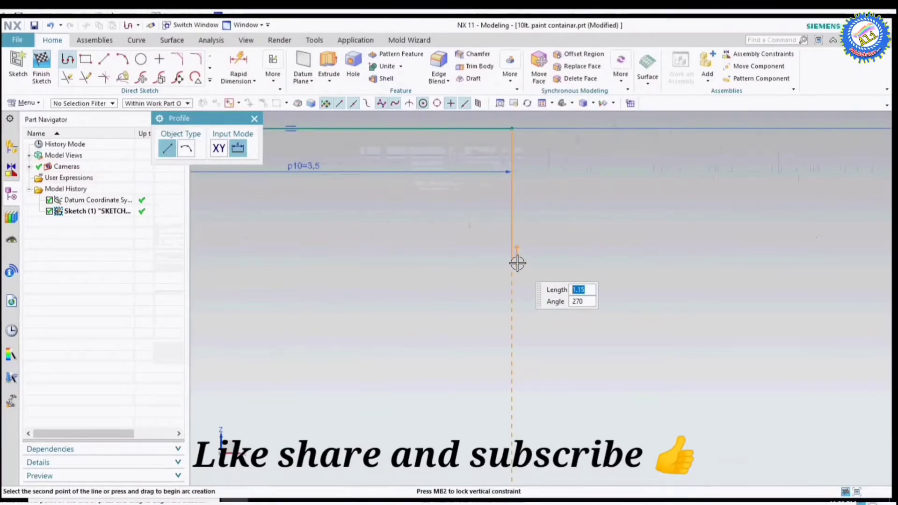
pyautogui.write('3.5')
pyautogui.press('Tab')
pyautogui.scroll(-3, 517, 264)
pyautogui.press('Return')
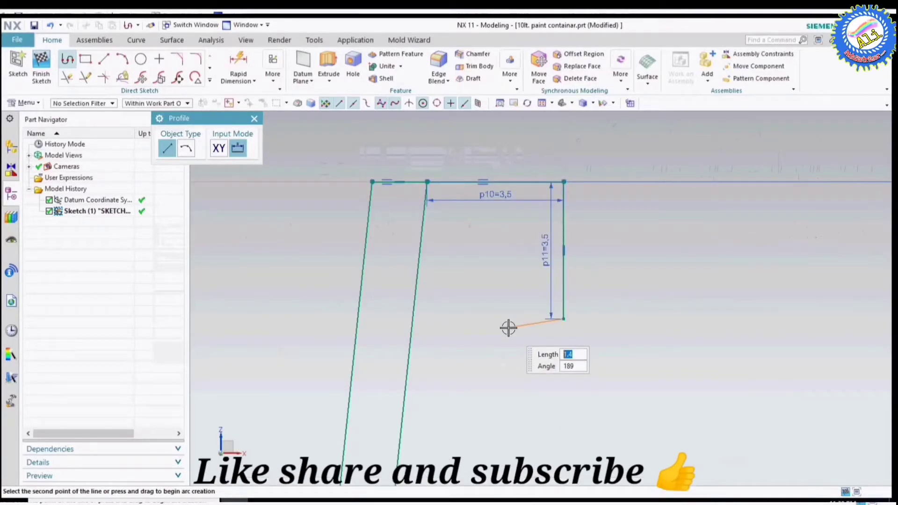
pyautogui.scroll(-3, 463, 304)
pyautogui.press('Return')
pyautogui.scroll(3, 463, 304)
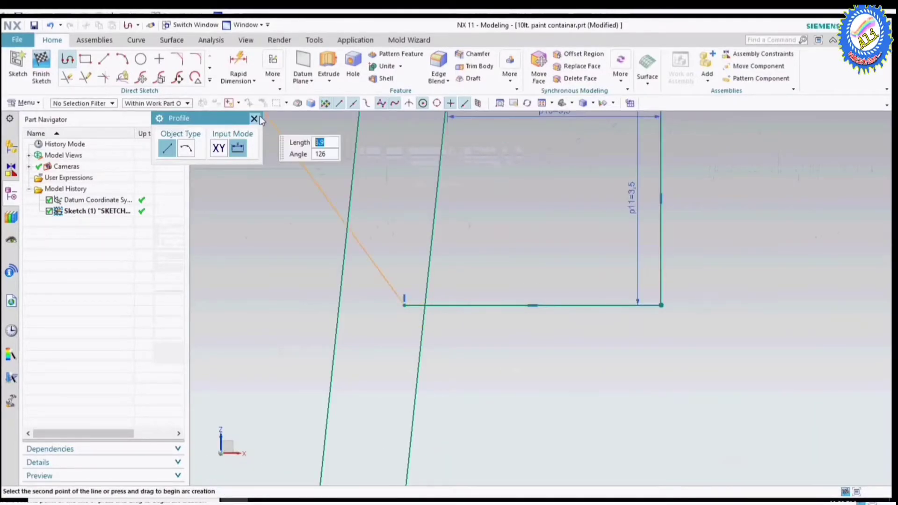
# Quick-trim the overhanging line end at the lip
pyautogui.click(254, 119)
pyautogui.press('t')
pyautogui.middleClick(441, 346)
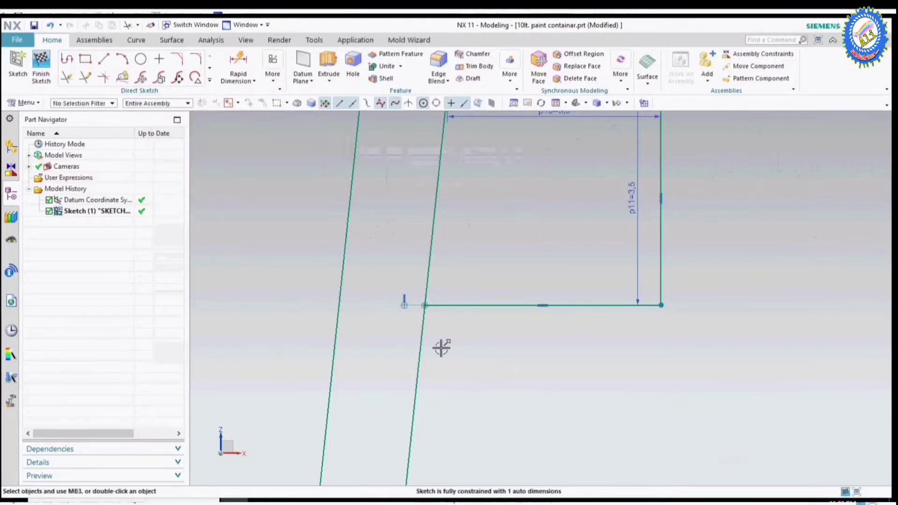
pyautogui.click(411, 310)
pyautogui.scroll(-2, 645, 338)
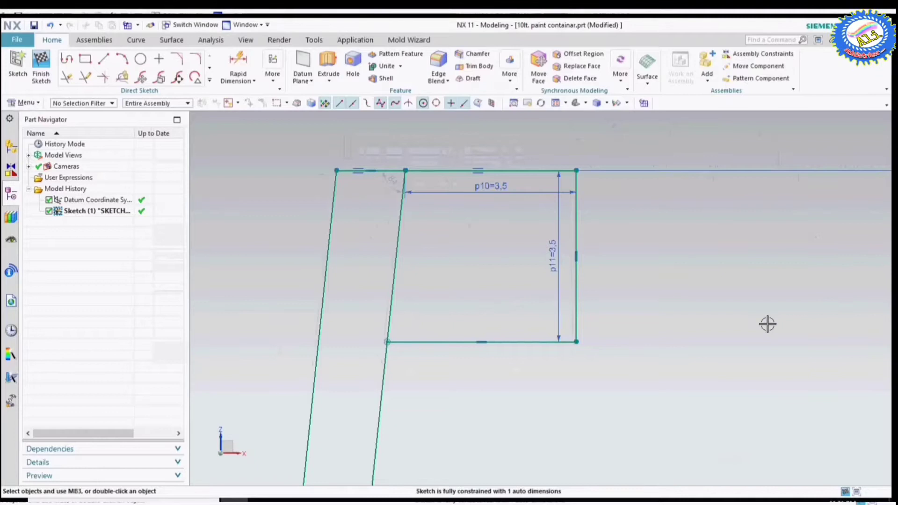
# Dimension the lip's horizontal distance from the vertical axis as 126
pyautogui.press('d')
pyautogui.scroll(-5, 615, 249)
pyautogui.click(595, 243)
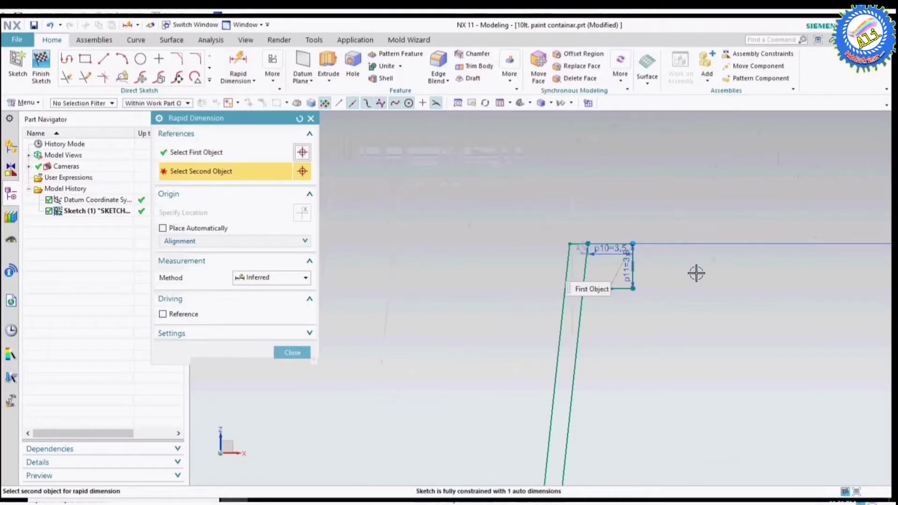
pyautogui.scroll(-3, 598, 246)
pyautogui.click(518, 354)
pyautogui.click(709, 234)
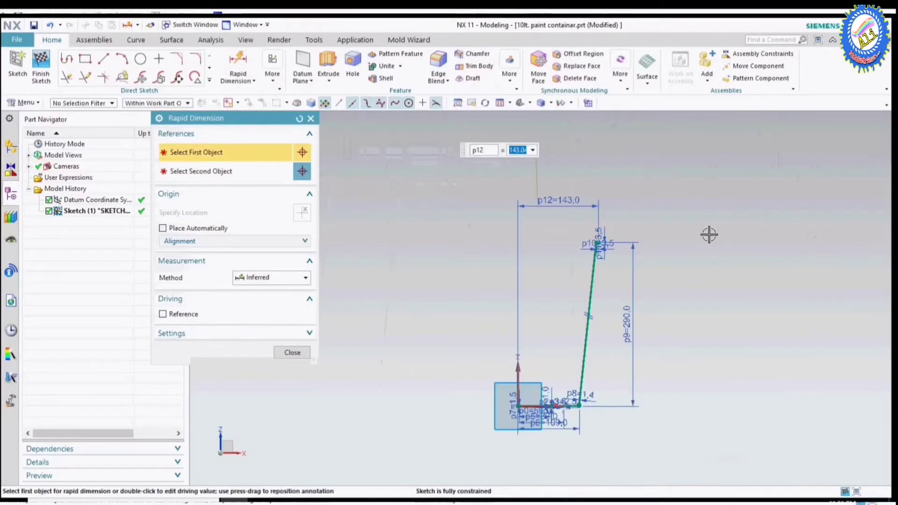
pyautogui.write('126')
pyautogui.press('Return')
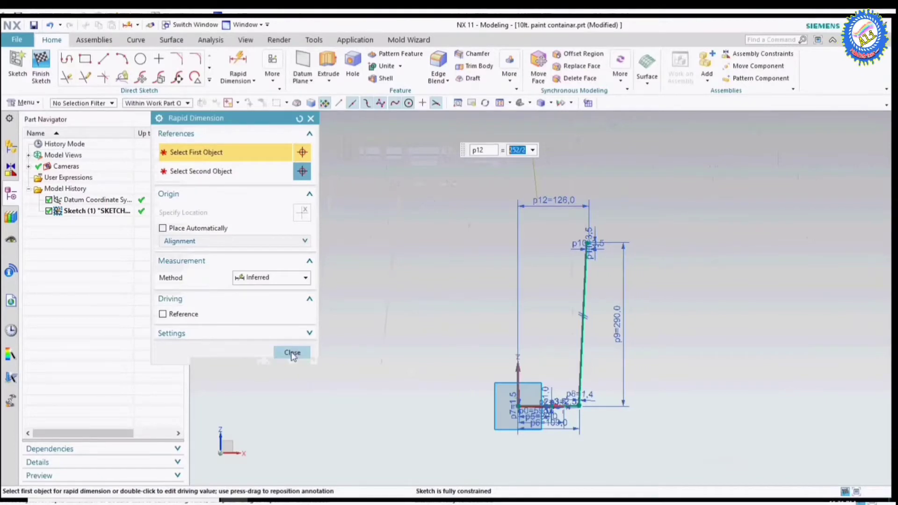
pyautogui.click(292, 352)
pyautogui.scroll(2, 486, 278)
pyautogui.scroll(2, 671, 394)
pyautogui.scroll(2, 537, 427)
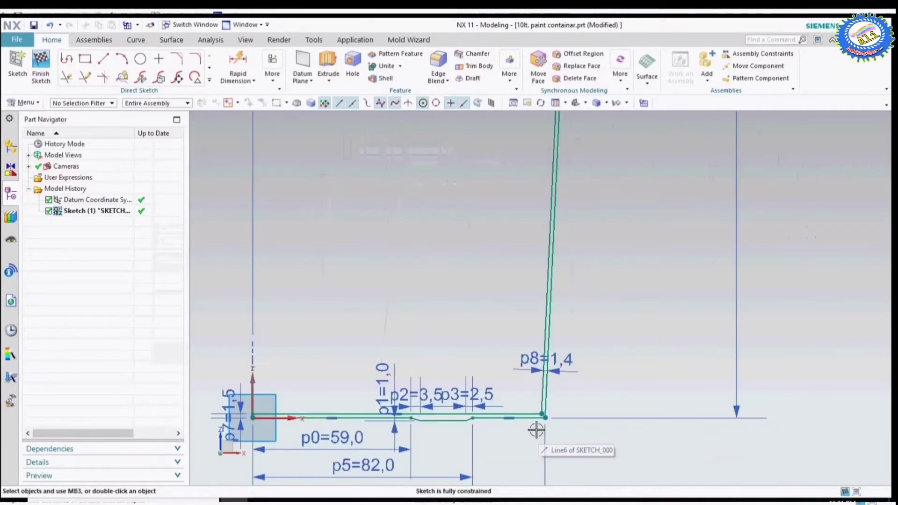
pyautogui.scroll(2, 537, 426)
pyautogui.scroll(-3, 597, 263)
pyautogui.scroll(-1, 538, 350)
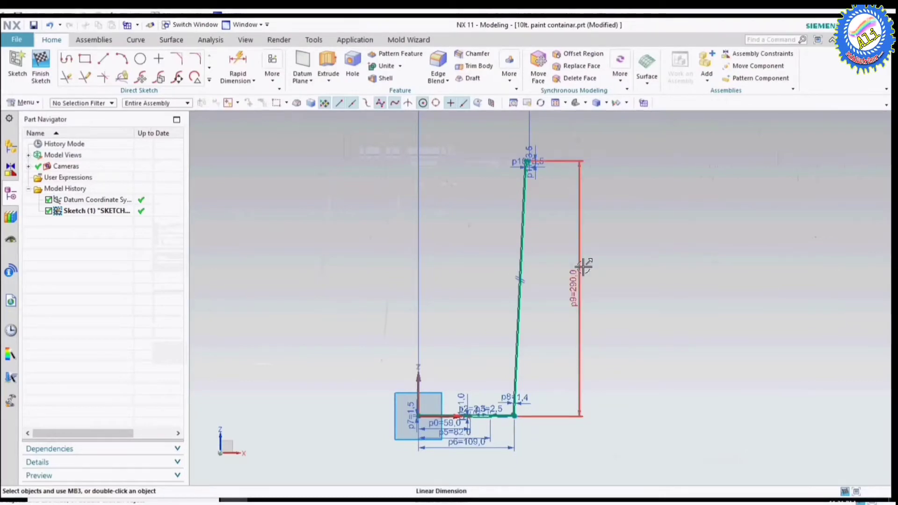
# Edit the wall height dimension p9 from 290 to 287
pyautogui.doubleClick(580, 295)
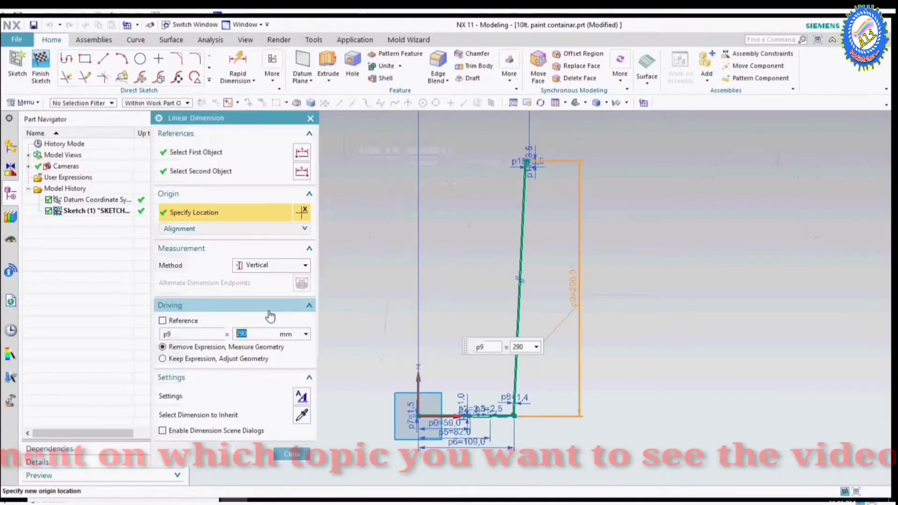
pyautogui.write('286.')
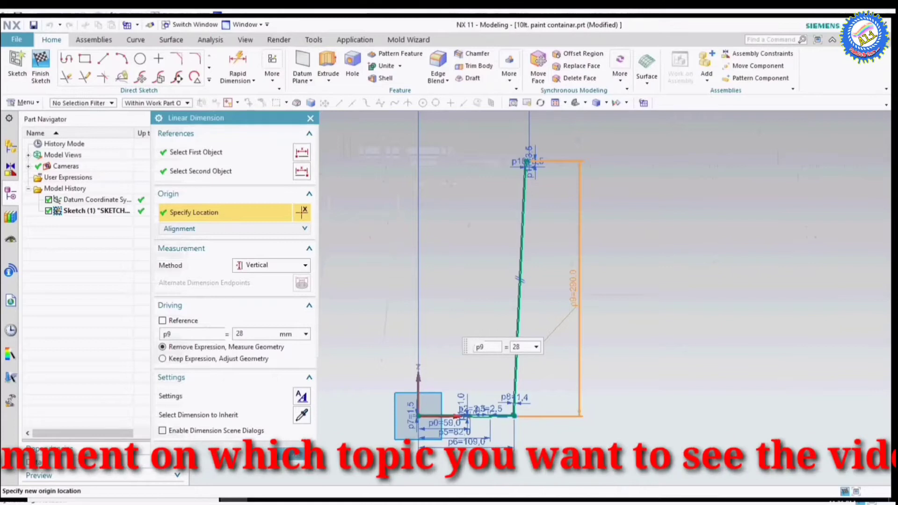
pyautogui.press('BackSpace')
pyautogui.press('BackSpace')
pyautogui.write('7')
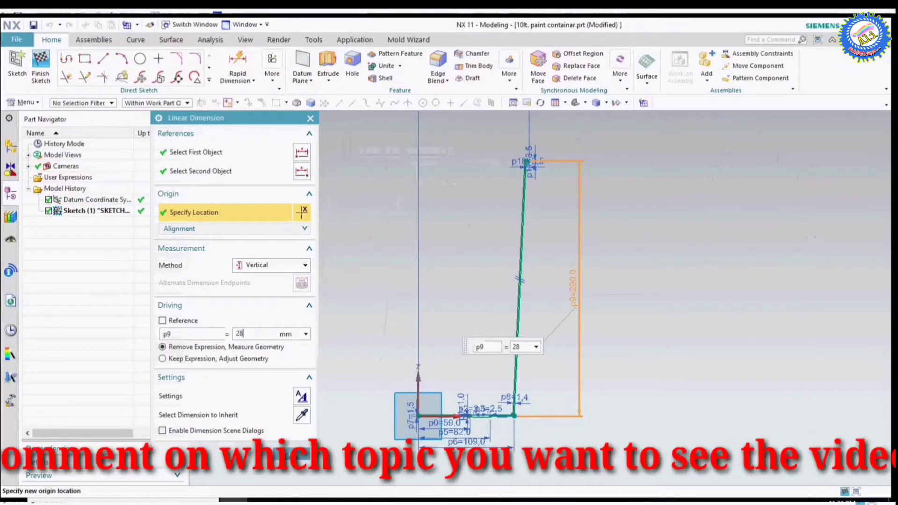
pyautogui.press('Return')
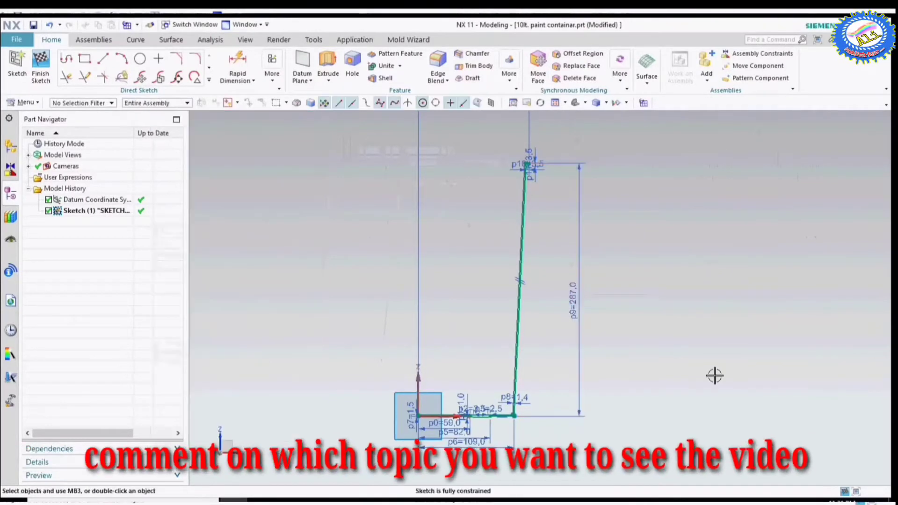
# Draw the rib outline off the wall: a 4-long edge, a 0.9 vertical edge, and a closing line
pyautogui.scroll(5, 519, 161)
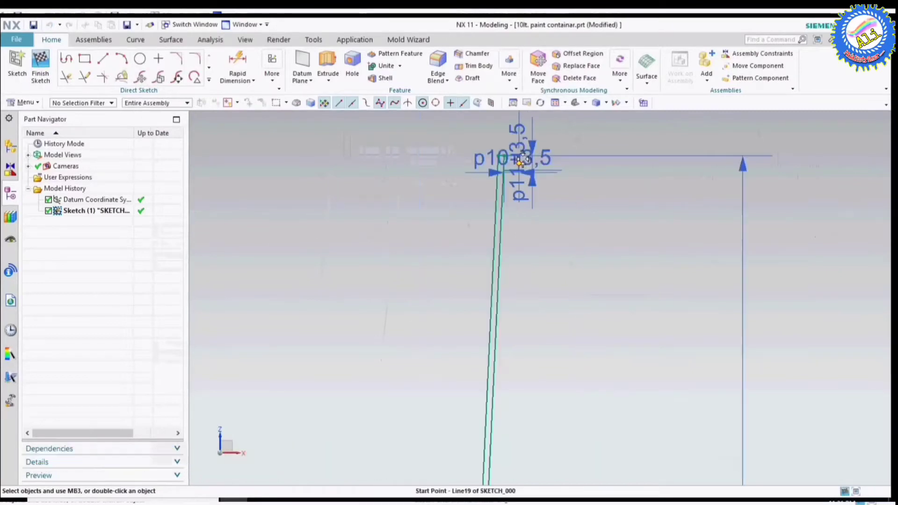
pyautogui.scroll(-1, 524, 187)
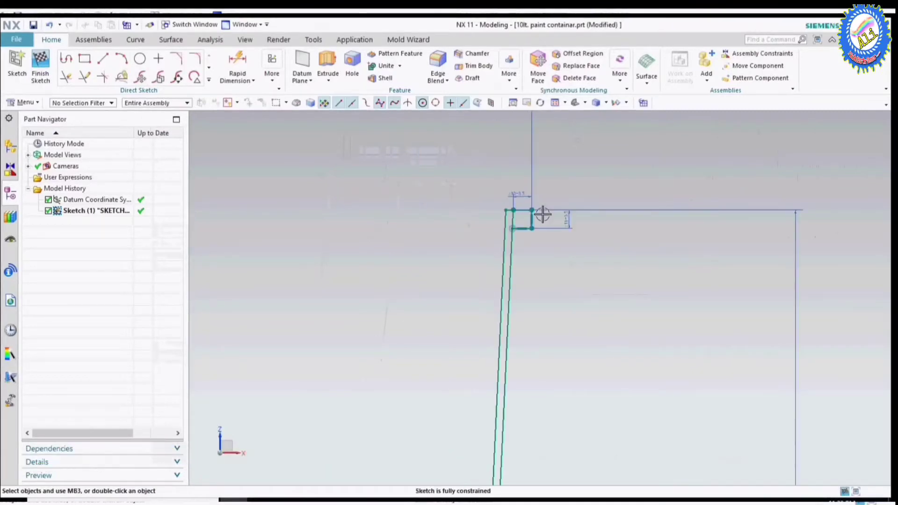
pyautogui.scroll(-1, 512, 180)
pyautogui.scroll(-2, 416, 168)
pyautogui.click(641, 108)
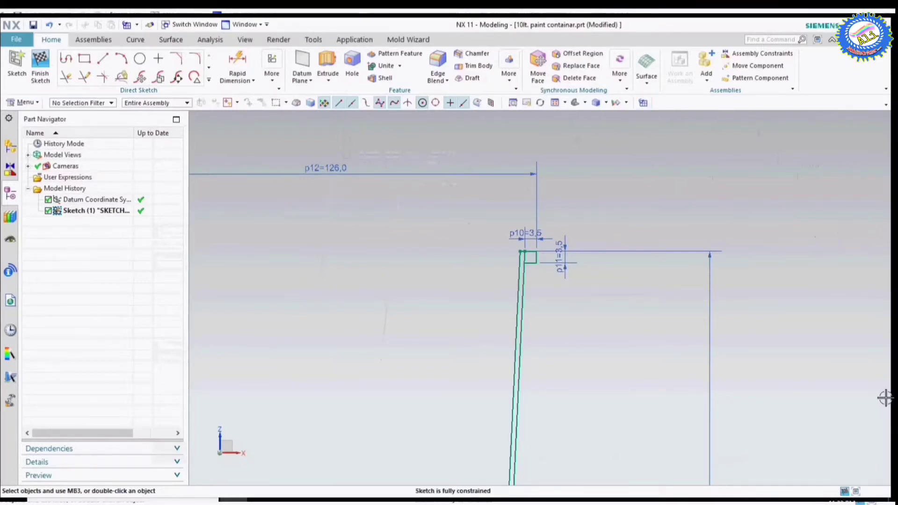
pyautogui.press('l')
pyautogui.scroll(1, 609, 306)
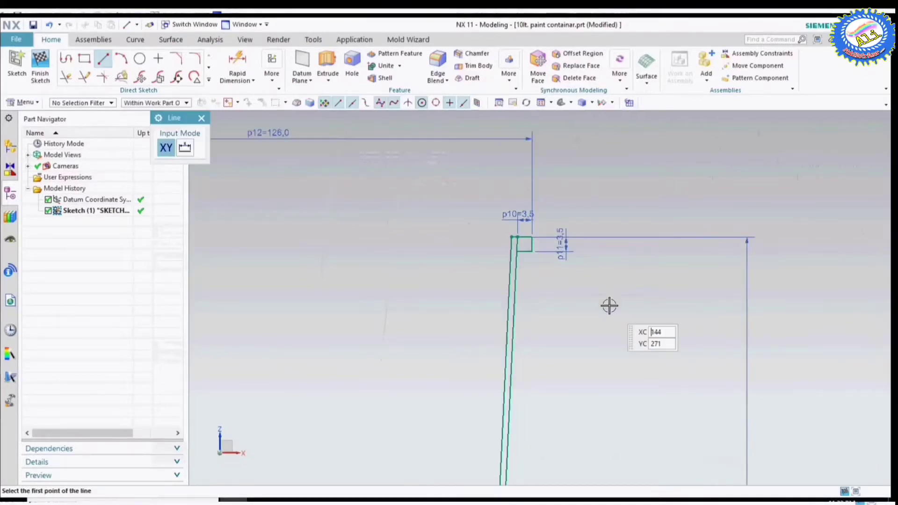
pyautogui.click(515, 267)
pyautogui.scroll(5, 555, 266)
pyautogui.scroll(2, 570, 267)
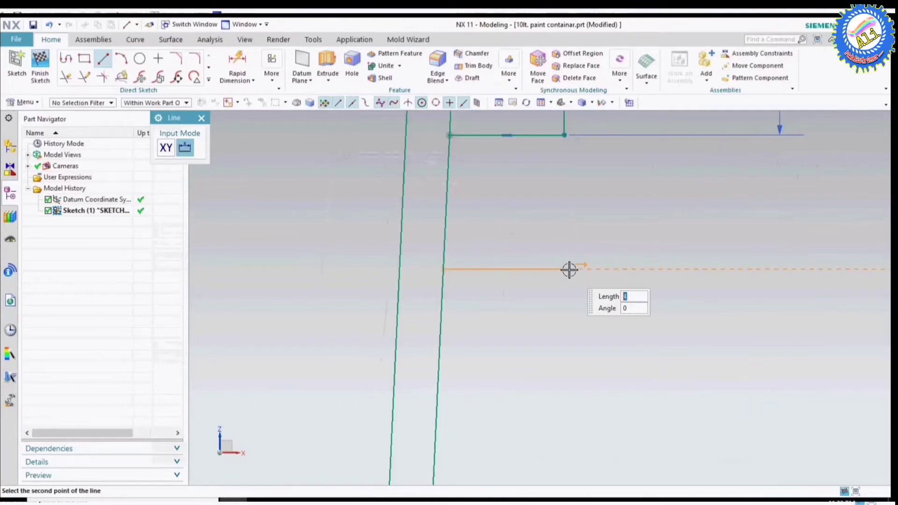
pyautogui.click(568, 284)
pyautogui.scroll(2, 568, 283)
pyautogui.click(562, 268)
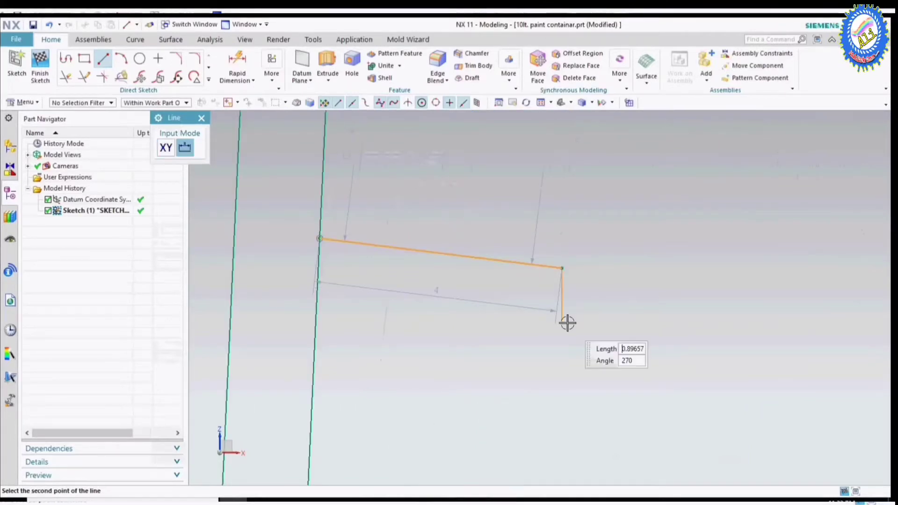
pyautogui.click(563, 323)
pyautogui.click(563, 323)
pyautogui.click(313, 371)
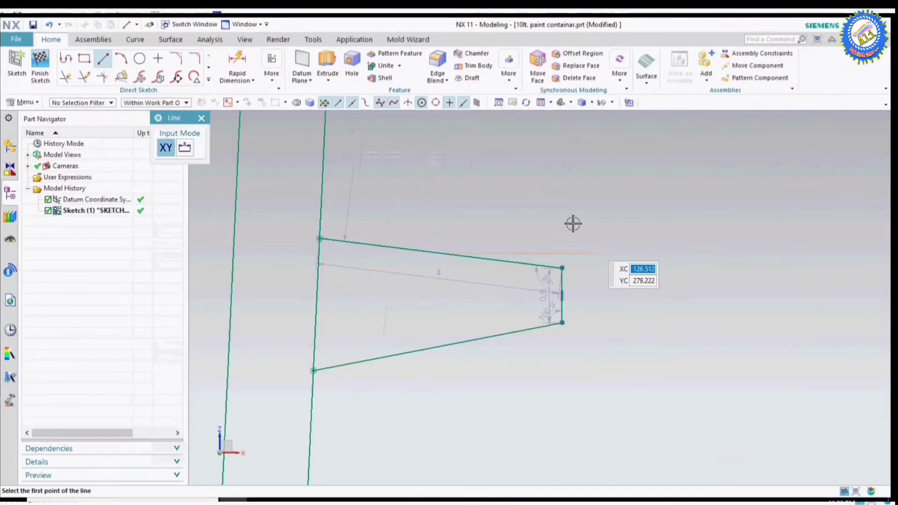
# Dimension the rib's 2.2 height at the wall between its two wall corners
pyautogui.scroll(-1, 573, 223)
pyautogui.scroll(-1, 313, 168)
pyautogui.press('Escape')
pyautogui.click(241, 82)
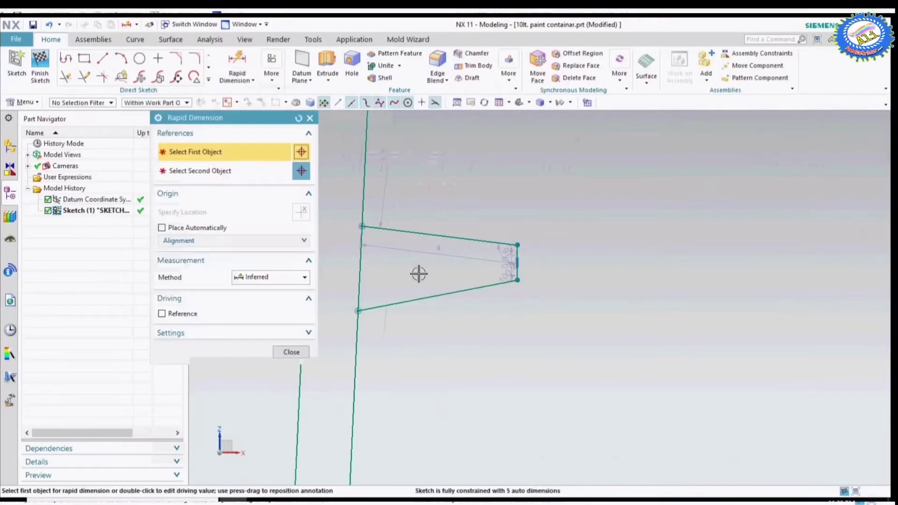
pyautogui.scroll(-2, 416, 276)
pyautogui.click(407, 277)
pyautogui.scroll(1, 406, 277)
# Dimension the rib's top corner 9.0 below the neck step edge
pyautogui.click(381, 284)
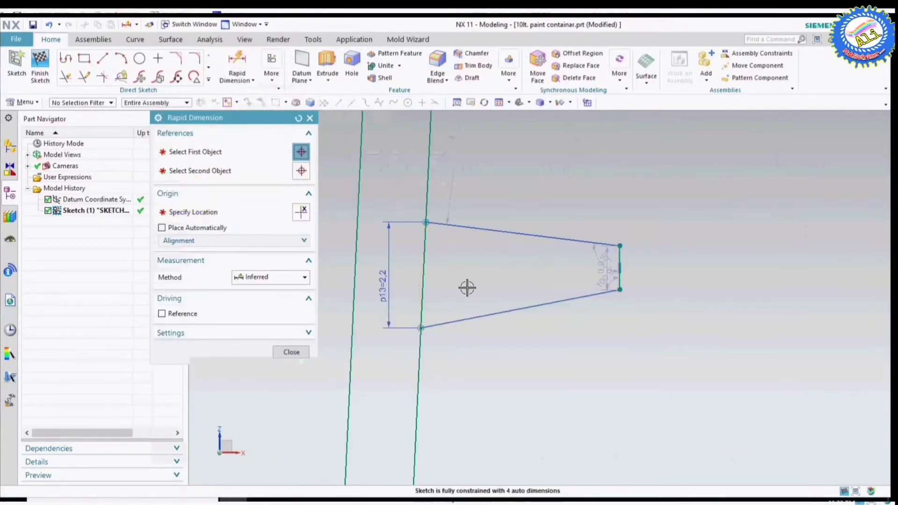
pyautogui.scroll(1, 466, 287)
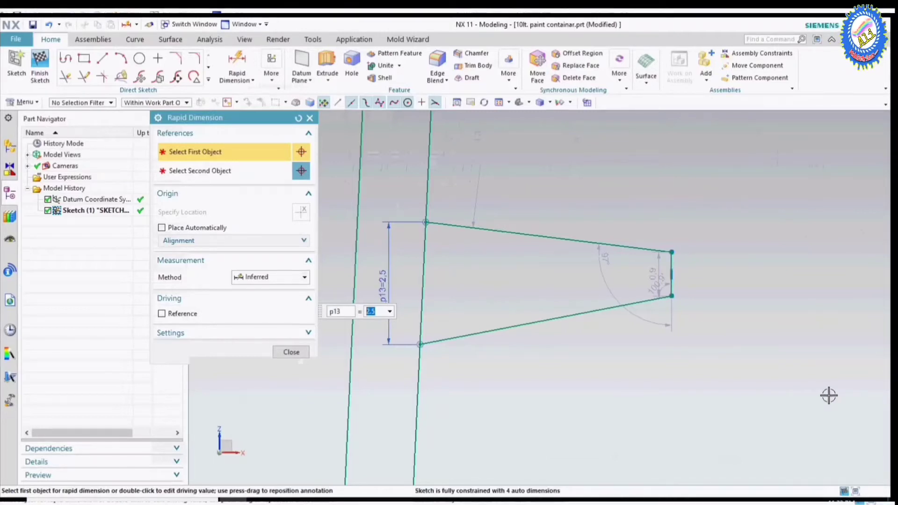
pyautogui.click(522, 356)
pyautogui.click(532, 188)
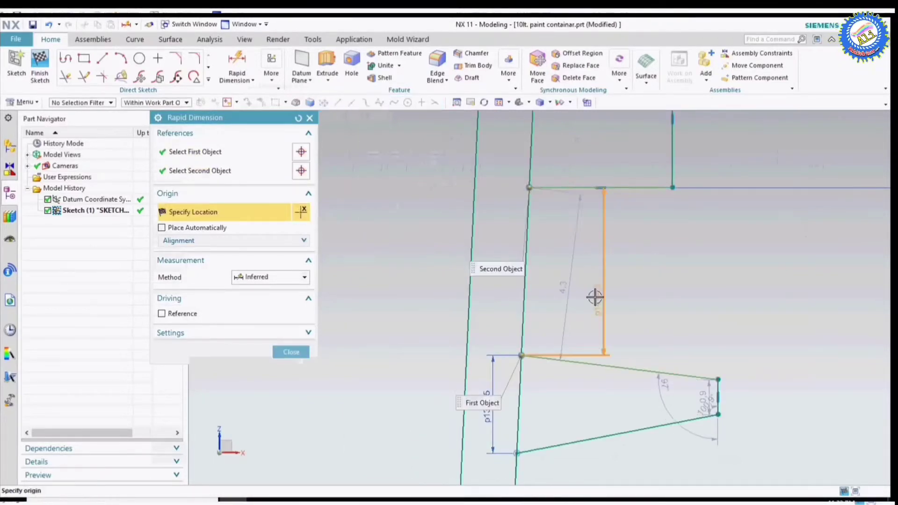
pyautogui.click(594, 295)
pyautogui.scroll(-3, 676, 286)
pyautogui.write('9')
pyautogui.press('Return')
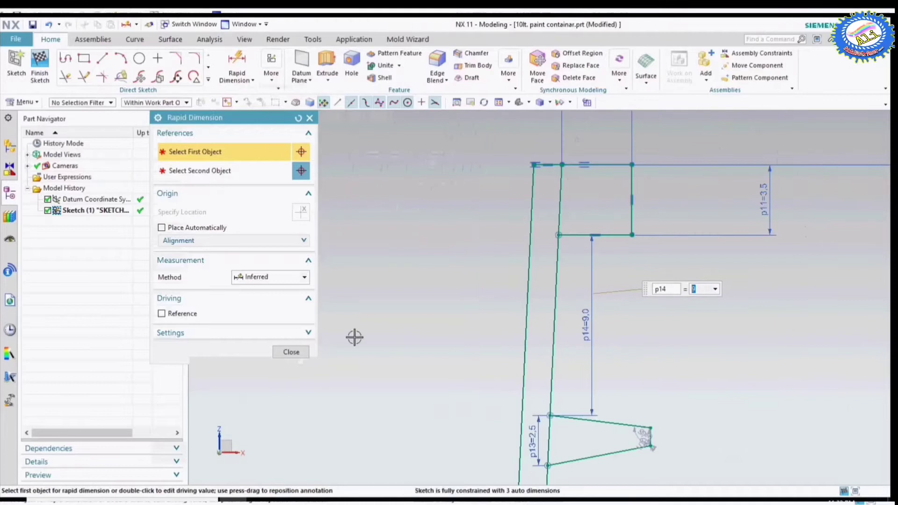
pyautogui.scroll(3, 641, 341)
pyautogui.scroll(3, 656, 341)
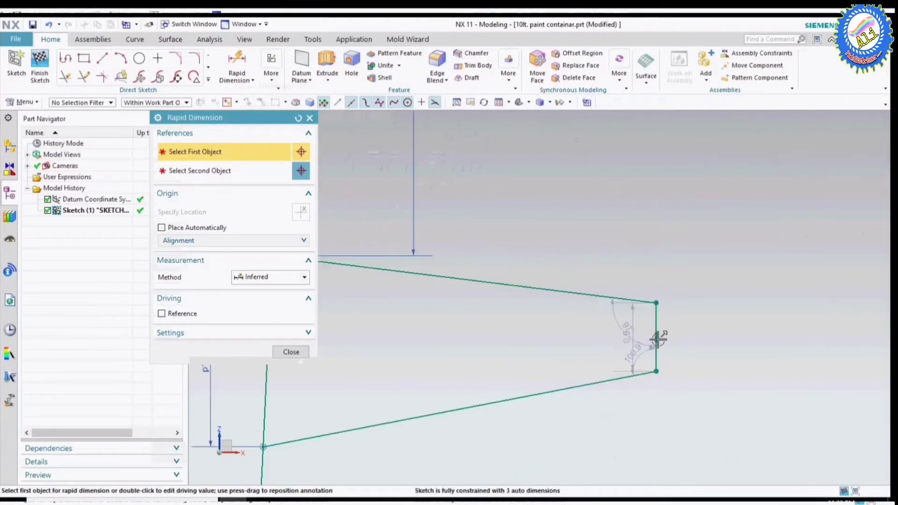
pyautogui.middleClick(563, 341)
# Reshape the rib trapezoid's right end and dimension its end offset at 1.3
pyautogui.scroll(-3, 610, 325)
pyautogui.moveTo(611, 325); pyautogui.dragTo(580, 318)
pyautogui.scroll(4, 580, 320)
pyautogui.scroll(-2, 632, 301)
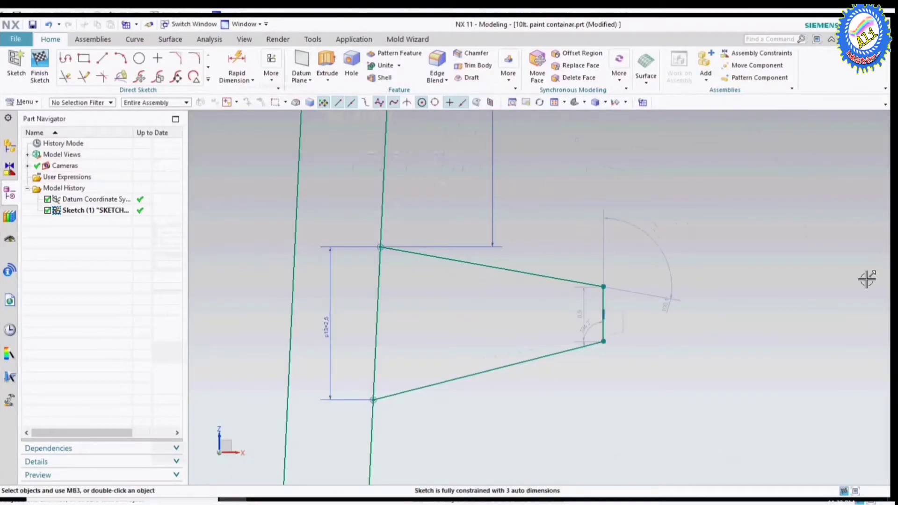
pyautogui.moveTo(603, 289); pyautogui.dragTo(602, 286)
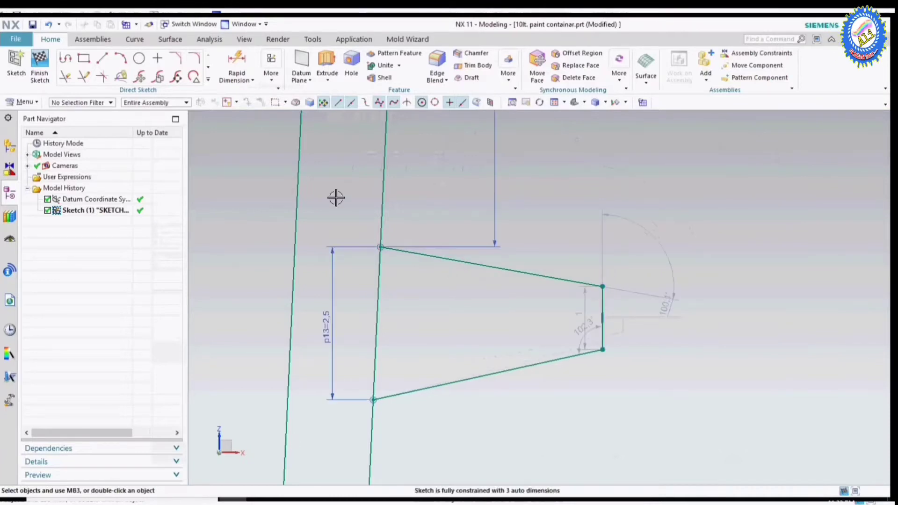
pyautogui.press('d')
pyautogui.click(381, 250)
pyautogui.click(602, 318)
pyautogui.click(798, 300)
pyautogui.write('1.25')
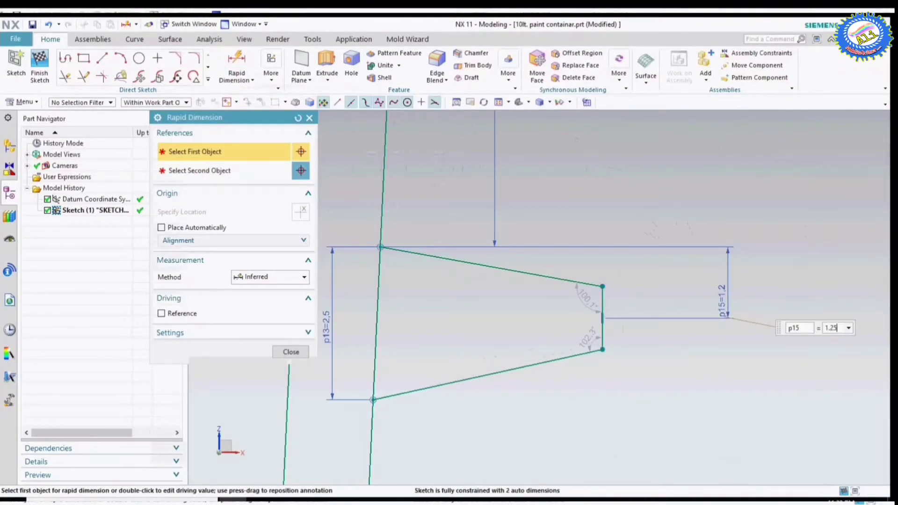
pyautogui.press('Return')
pyautogui.click(287, 353)
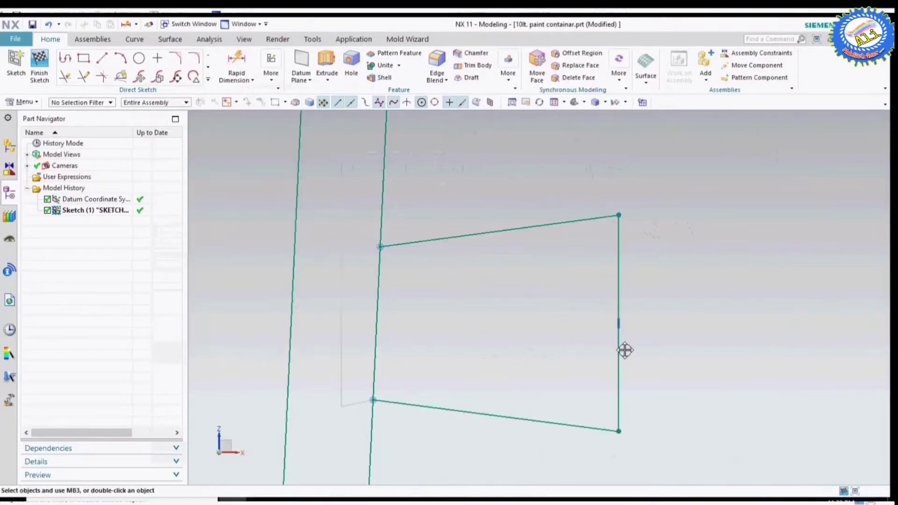
# Test the rib's free edge, then add an angular dimension between its end edge and top line
pyautogui.moveTo(626, 350); pyautogui.dragTo(531, 284)
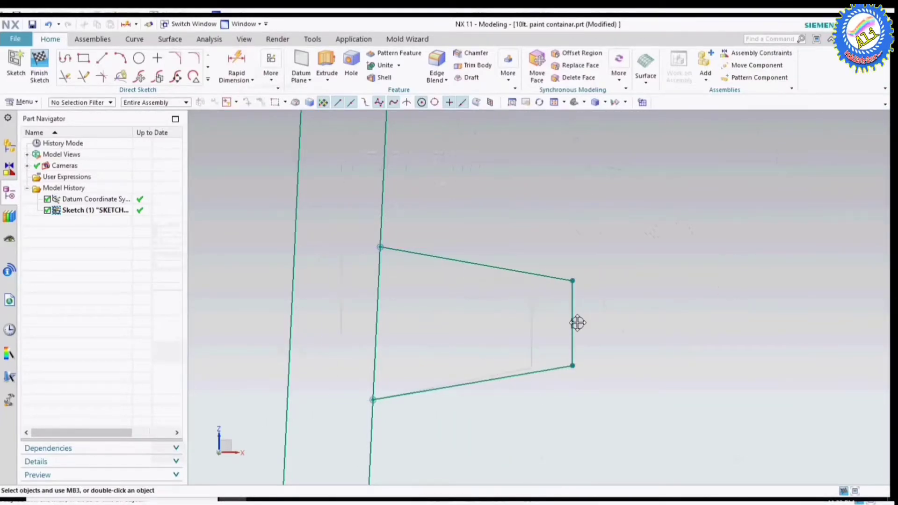
pyautogui.moveTo(532, 284); pyautogui.dragTo(629, 321)
pyautogui.press('d')
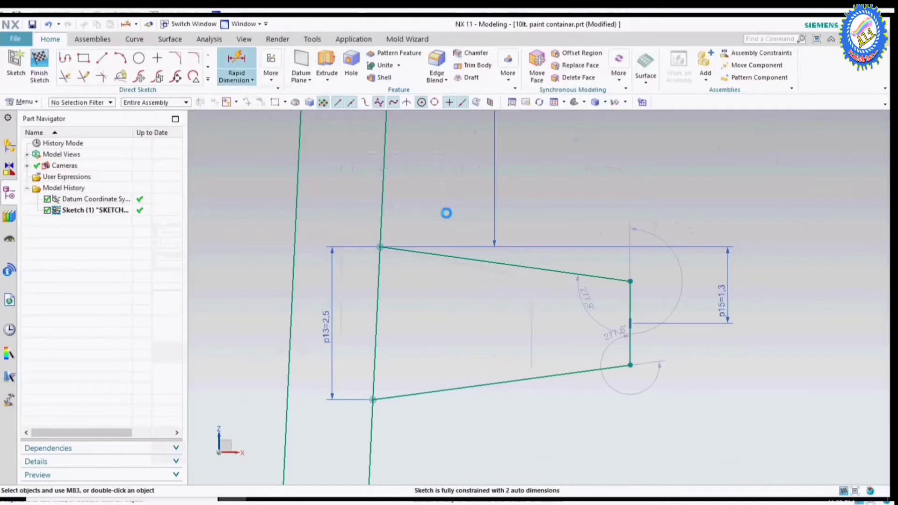
pyautogui.click(631, 323)
pyautogui.click(504, 264)
pyautogui.scroll(-3, 617, 296)
pyautogui.click(695, 288)
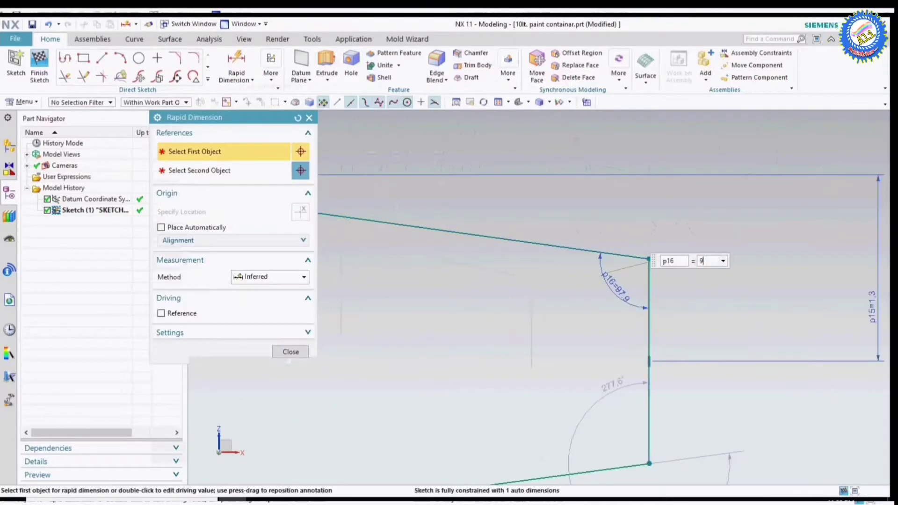
pyautogui.scroll(2, 692, 286)
pyautogui.scroll(3, 471, 307)
pyautogui.press('Escape')
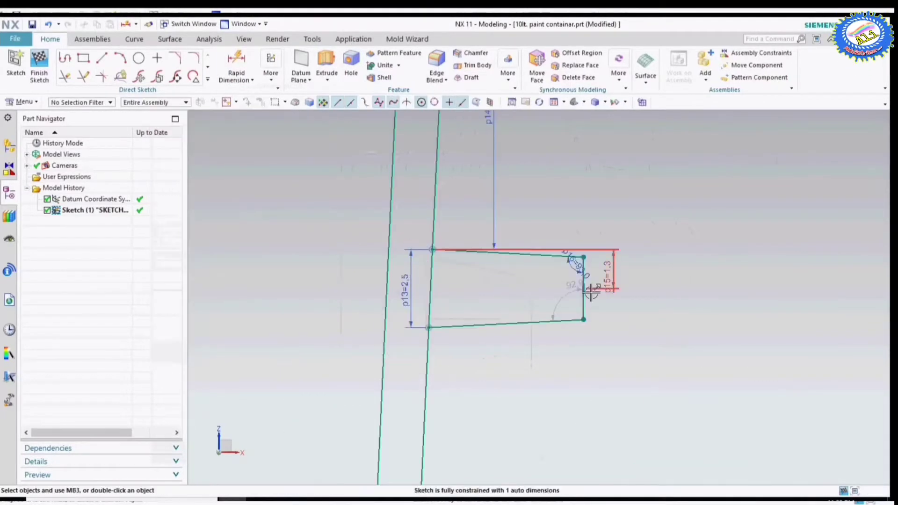
pyautogui.scroll(-2, 655, 313)
pyautogui.scroll(2, 626, 328)
pyautogui.scroll(3, 482, 326)
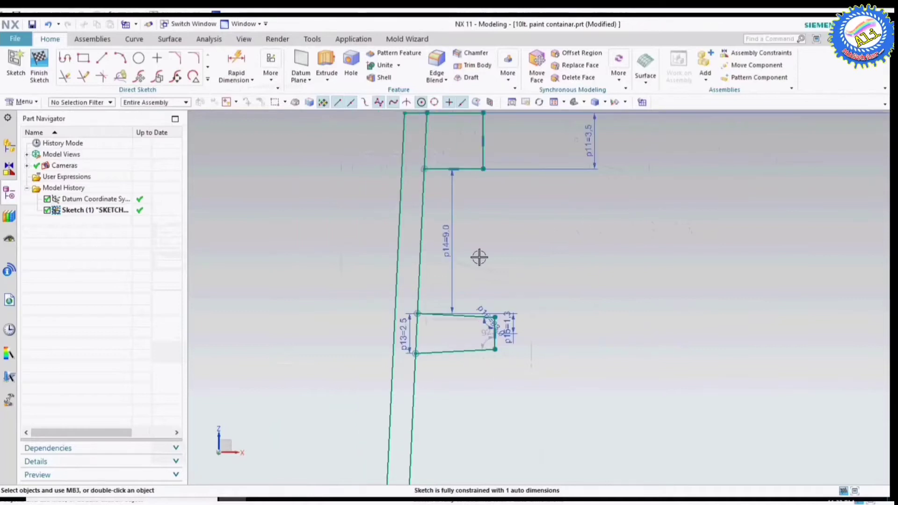
pyautogui.scroll(-1, 479, 257)
pyautogui.scroll(-2, 501, 317)
# Dimension the rib width as 5.0 from its right corner to the container wall
pyautogui.press('d')
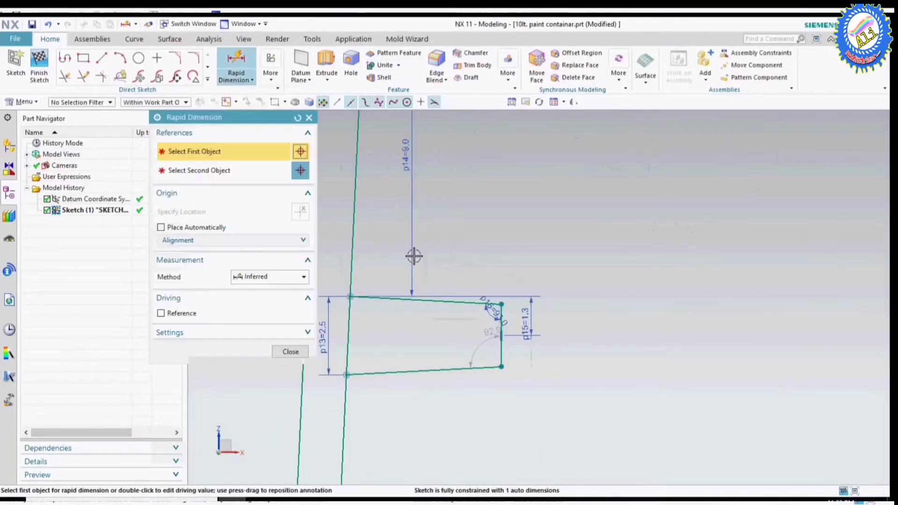
pyautogui.scroll(3, 552, 309)
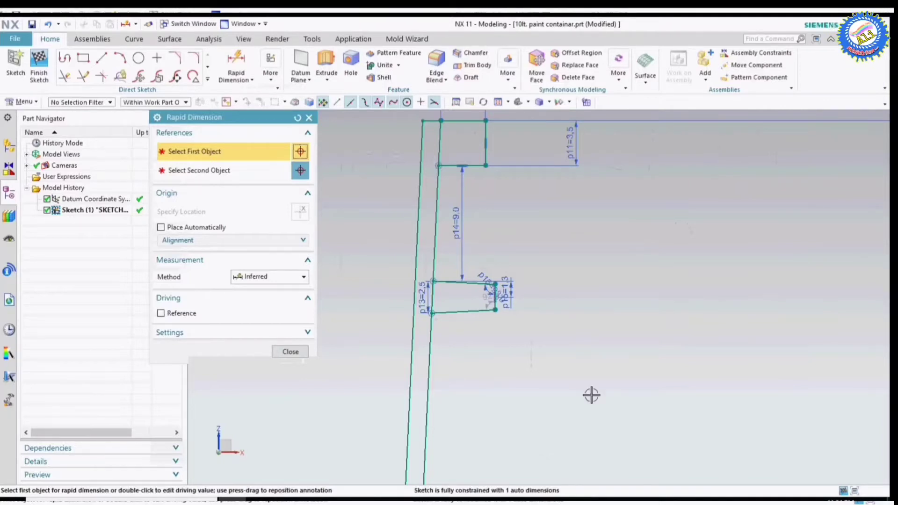
pyautogui.scroll(1, 601, 358)
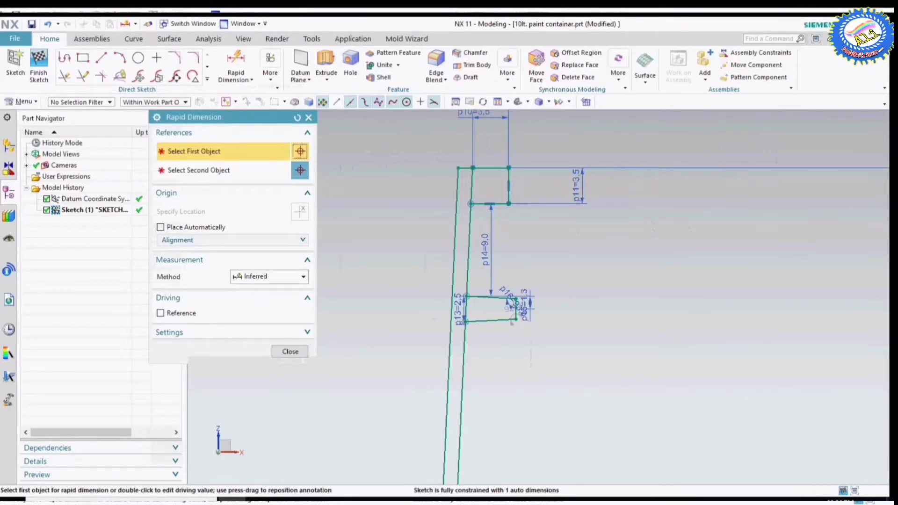
pyautogui.click(467, 323)
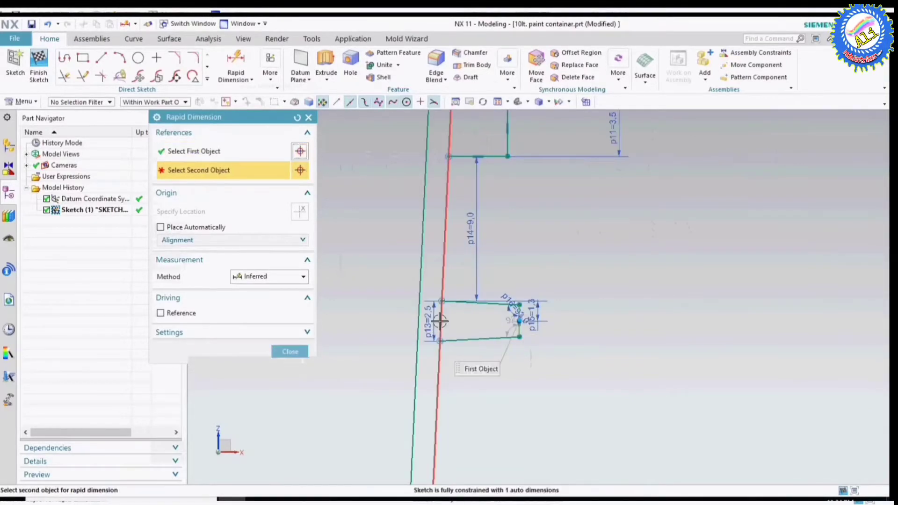
pyautogui.click(515, 310)
pyautogui.scroll(5, 491, 327)
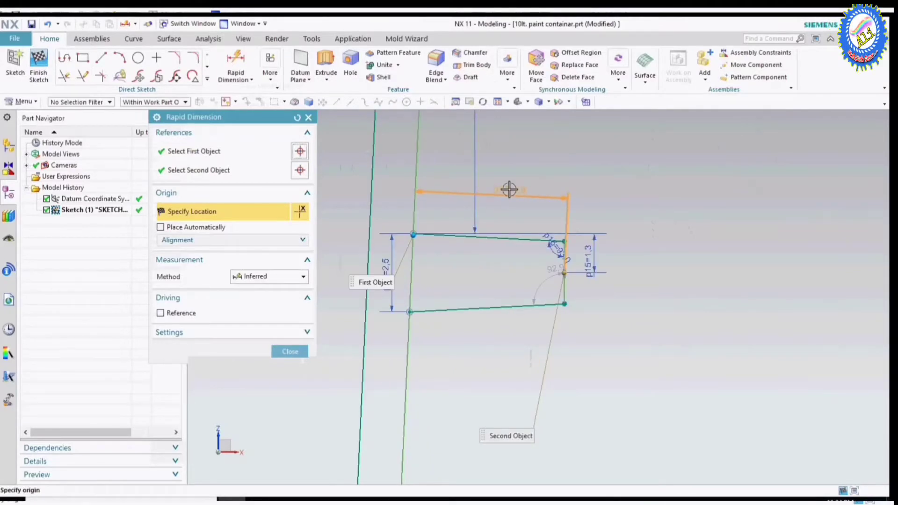
pyautogui.click(508, 189)
pyautogui.click(290, 351)
pyautogui.scroll(-3, 444, 256)
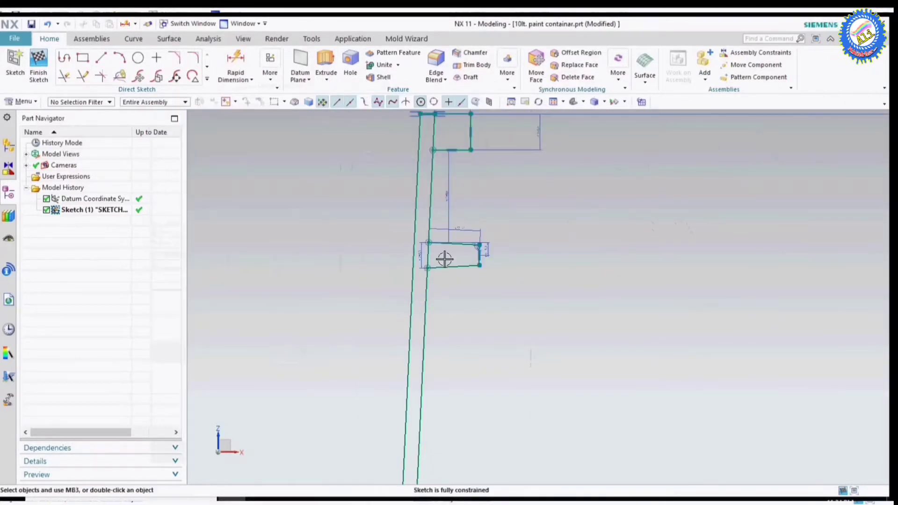
pyautogui.scroll(-3, 444, 256)
# Draw a closed four-line bead profile on the outer wall with a vertical right edge
pyautogui.press('z')
pyautogui.scroll(3, 468, 234)
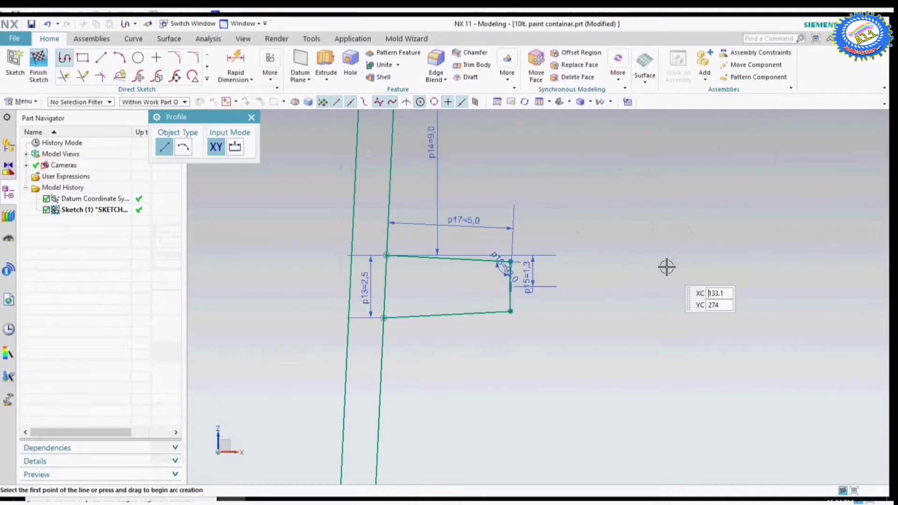
pyautogui.scroll(-3, 474, 262)
pyautogui.scroll(3, 451, 337)
pyautogui.click(396, 341)
pyautogui.click(560, 361)
pyautogui.scroll(2, 561, 362)
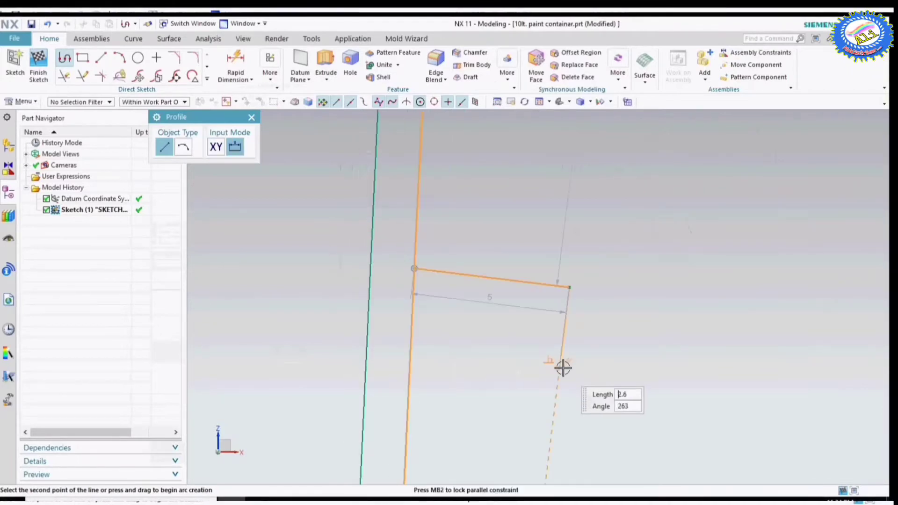
pyautogui.click(566, 346)
pyautogui.click(382, 361)
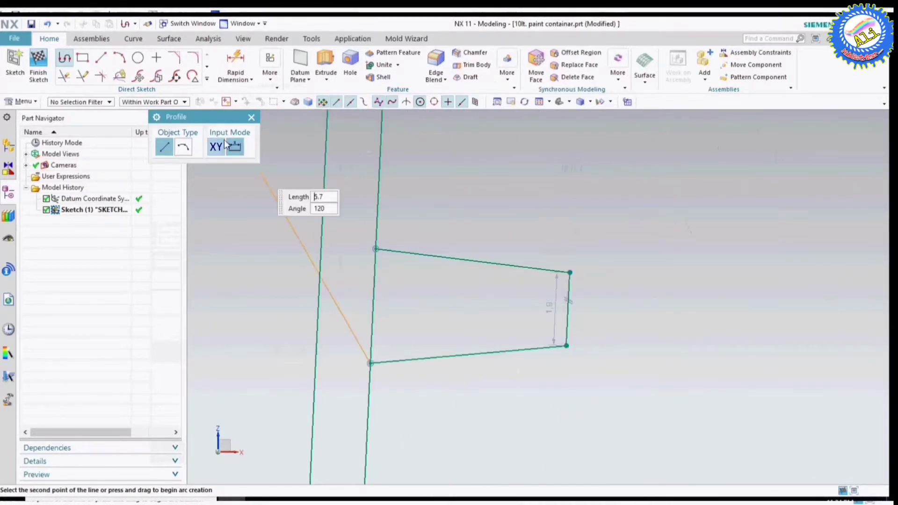
pyautogui.press('Escape')
pyautogui.scroll(3, 571, 304)
pyautogui.click(561, 304)
pyautogui.click(709, 288)
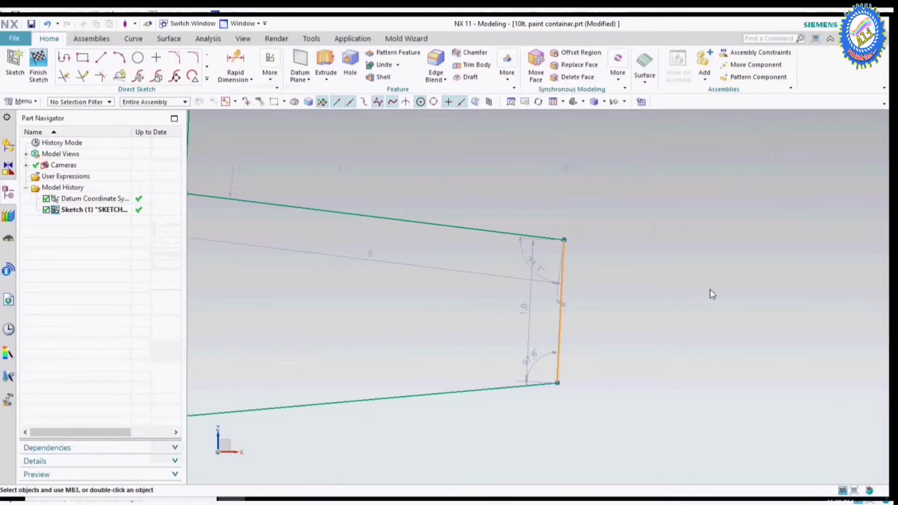
# Dimension the new bead's height as 3.0
pyautogui.scroll(-3, 723, 251)
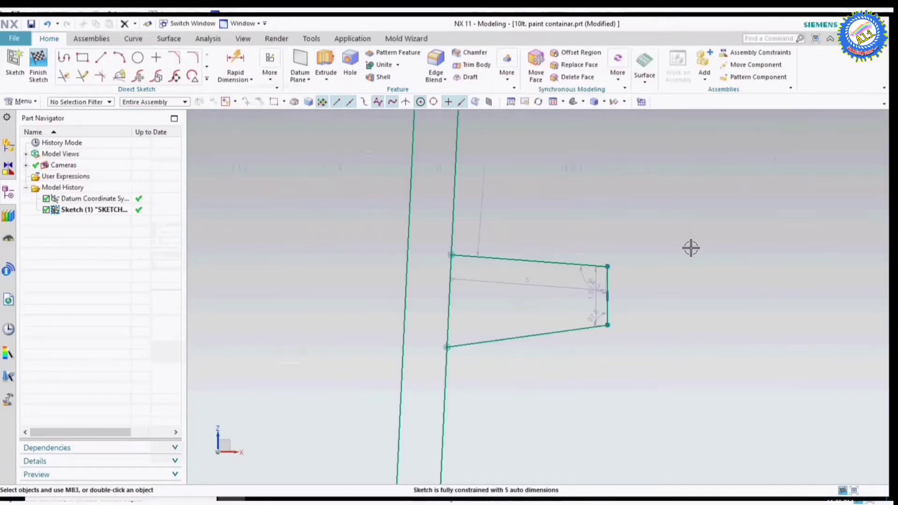
pyautogui.click(236, 63)
pyautogui.click(447, 347)
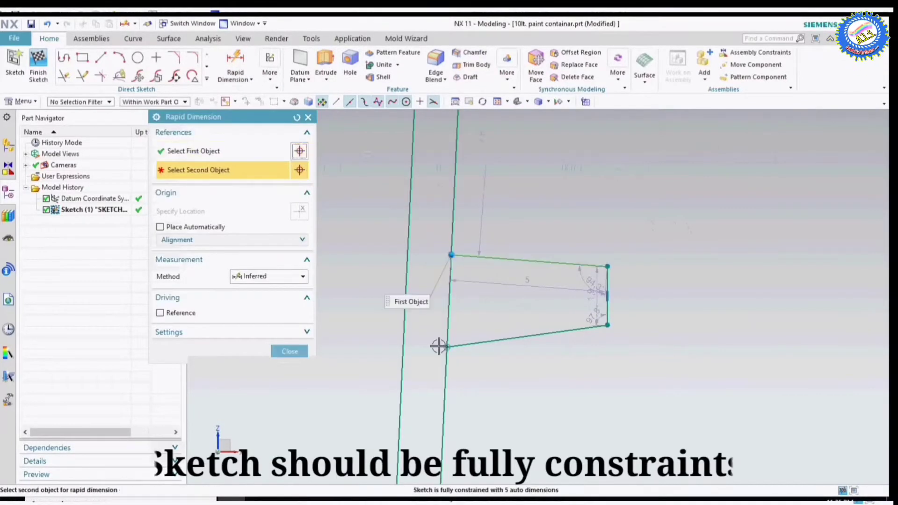
pyautogui.click(452, 255)
pyautogui.click(374, 301)
pyautogui.write('3')
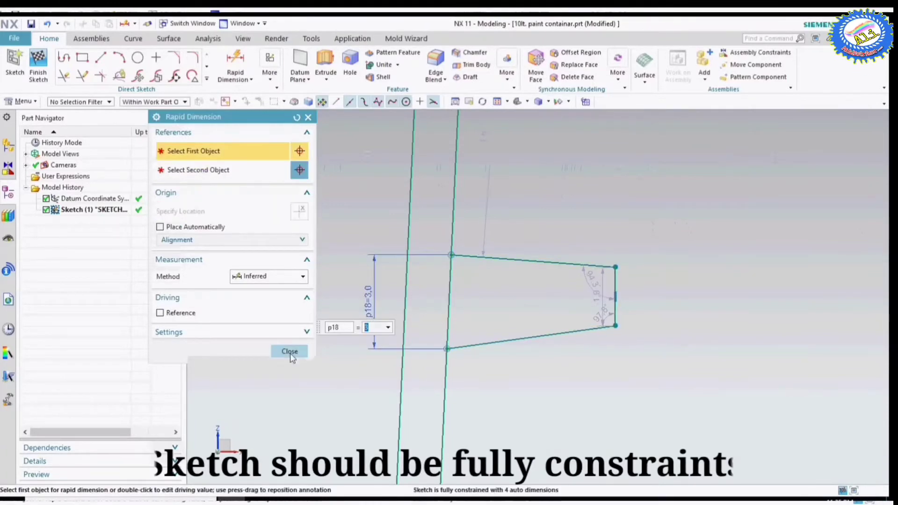
pyautogui.click(290, 351)
# Add a 1.5 vertical offset dimension on the bead's right end
pyautogui.click(235, 63)
pyautogui.click(615, 304)
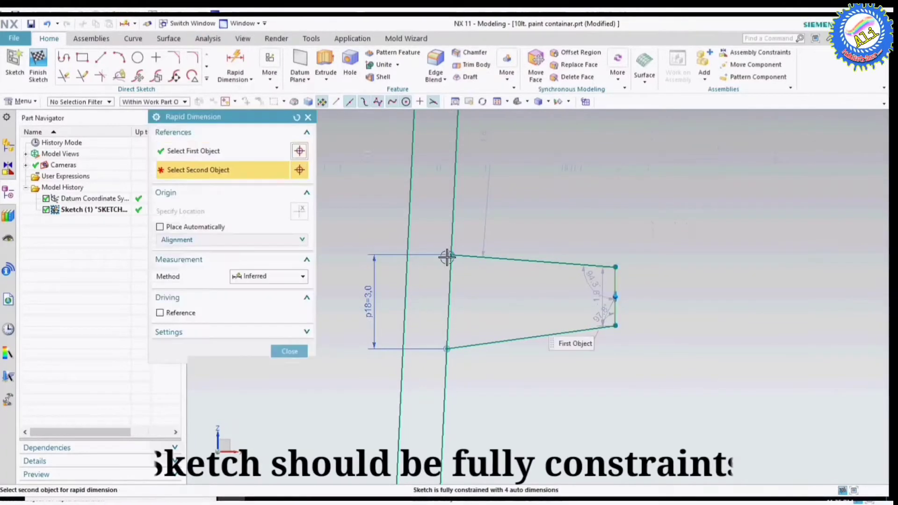
pyautogui.click(451, 255)
pyautogui.click(734, 279)
pyautogui.write('1.5')
pyautogui.press('Return')
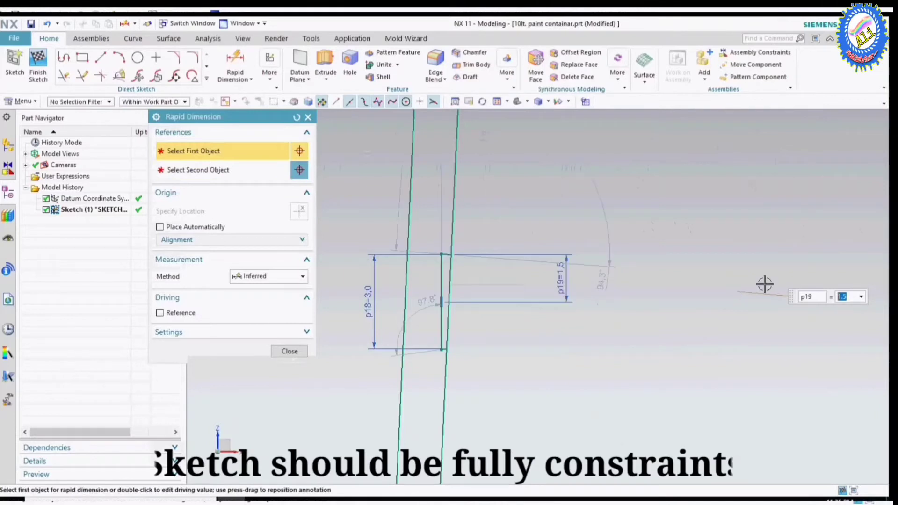
pyautogui.click(290, 352)
pyautogui.scroll(2, 625, 286)
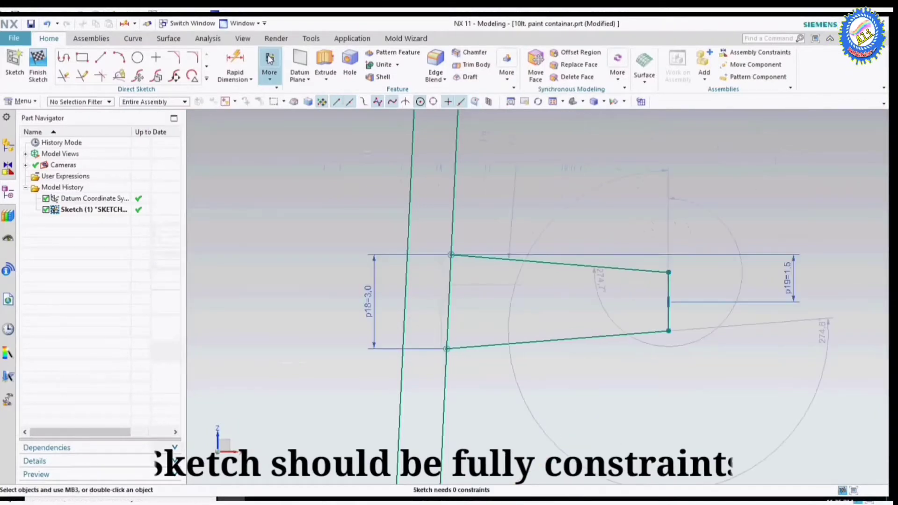
# Add an angular dimension between the bead's top line and right end line
pyautogui.press('d')
pyautogui.scroll(2, 663, 285)
pyautogui.click(678, 285)
pyautogui.click(652, 254)
pyautogui.click(619, 301)
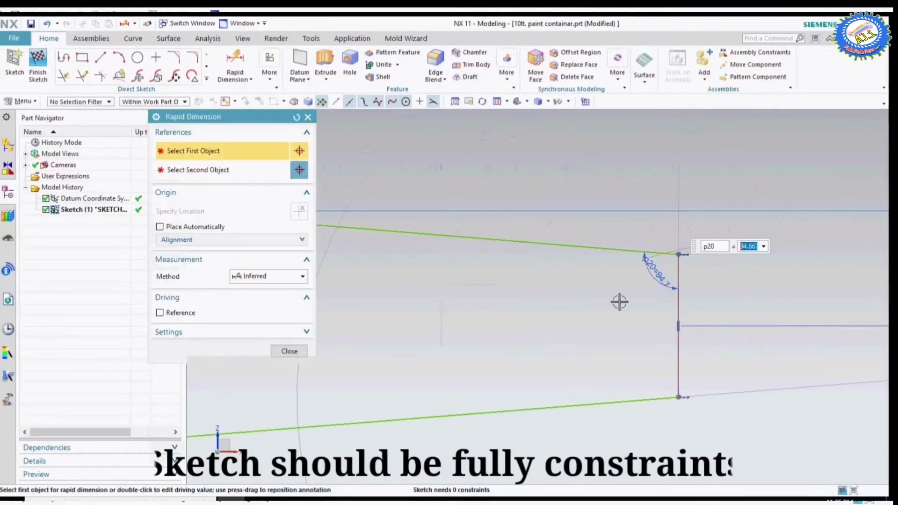
pyautogui.press('Return')
pyautogui.scroll(-3, 357, 297)
pyautogui.scroll(3, 566, 293)
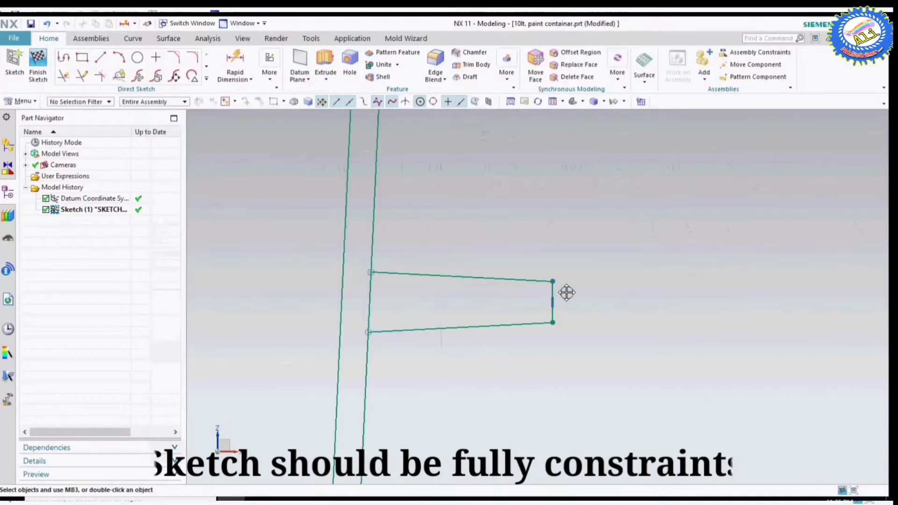
pyautogui.scroll(-2, 671, 275)
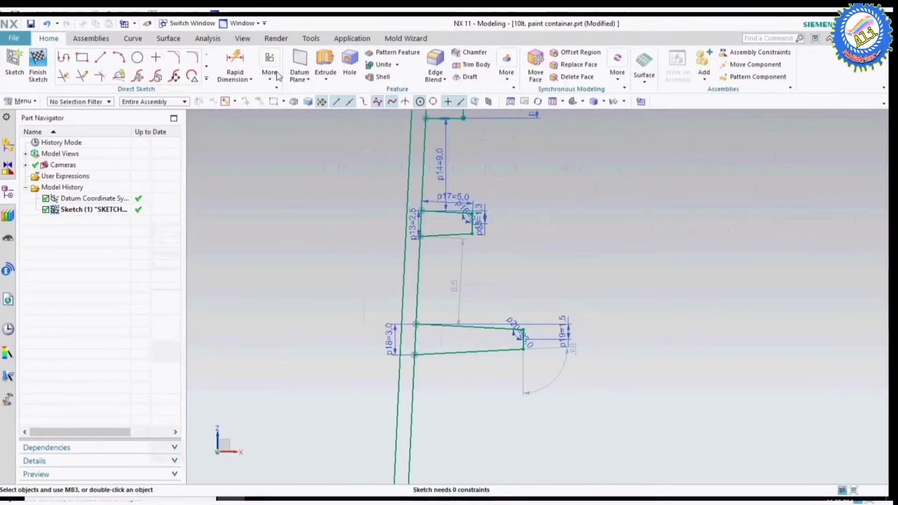
# Dimension the vertical gap between the two steps as 10.0
pyautogui.press('d')
pyautogui.scroll(2, 412, 324)
pyautogui.click(410, 326)
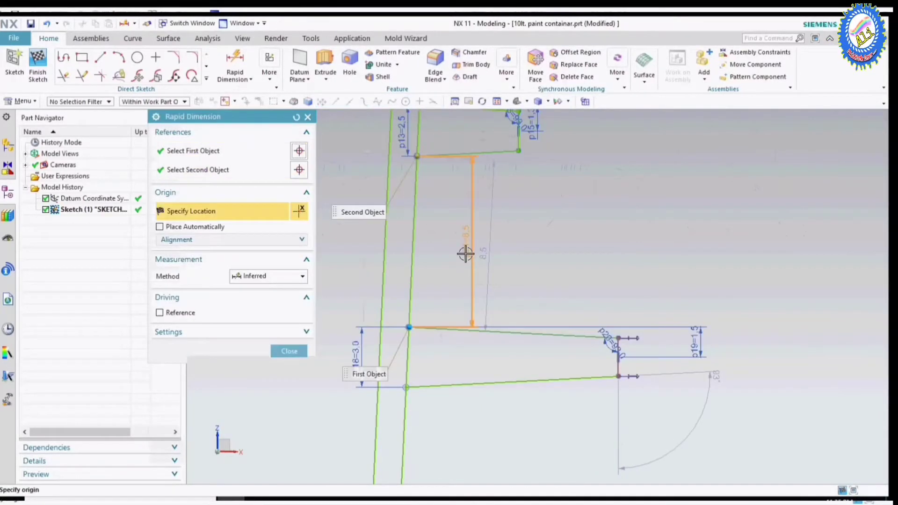
pyautogui.click(465, 253)
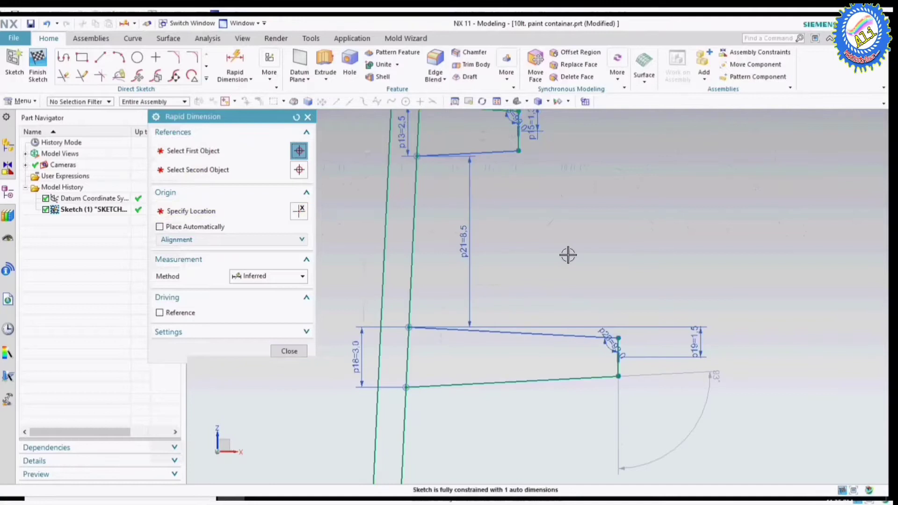
pyautogui.click(287, 350)
# Dimension the lower step's horizontal length p22 as 10.0
pyautogui.press('d')
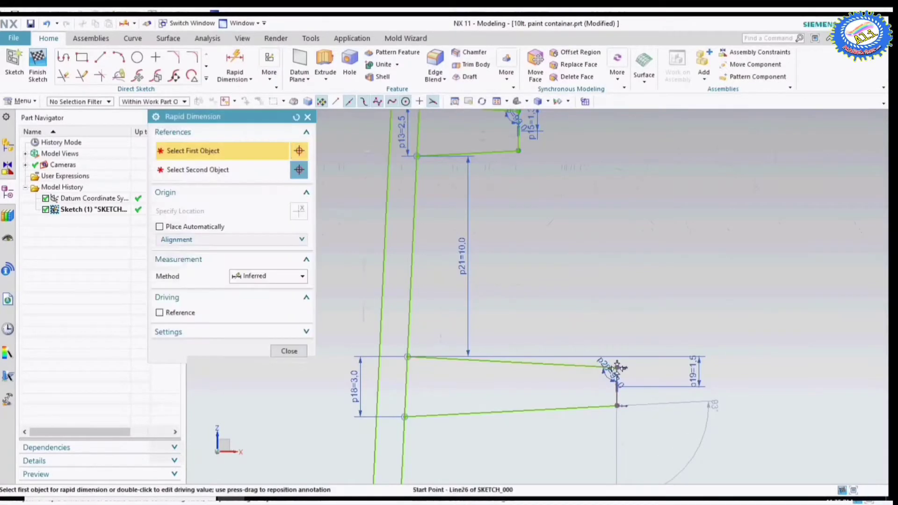
pyautogui.click(615, 370)
pyautogui.click(403, 389)
pyautogui.click(513, 329)
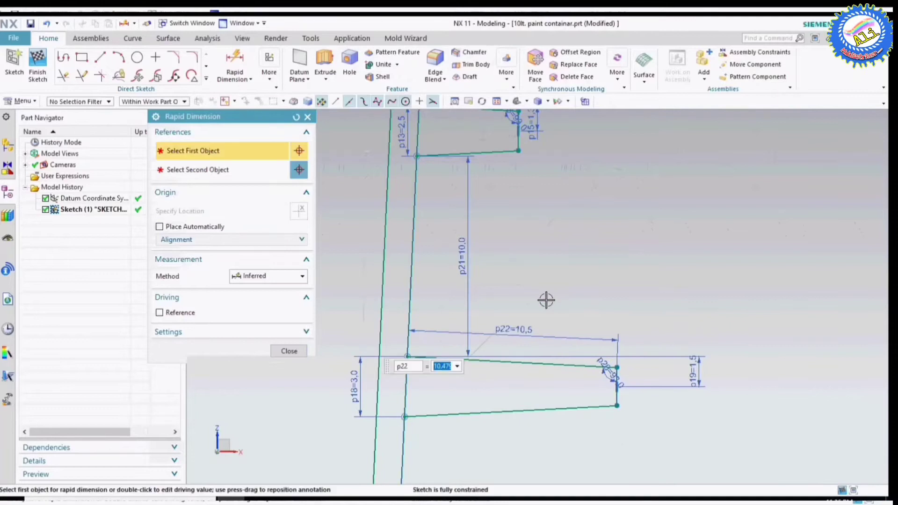
pyautogui.click(289, 351)
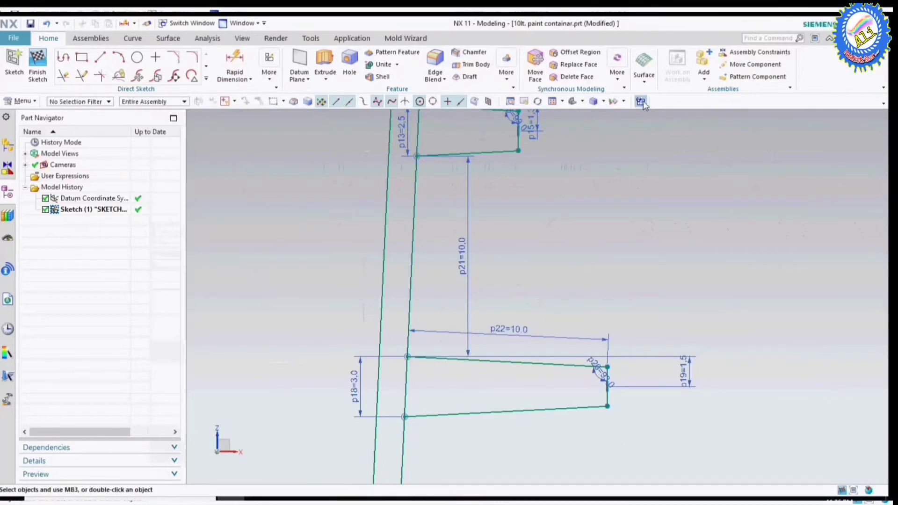
pyautogui.scroll(-5, 632, 115)
pyautogui.scroll(3, 675, 206)
pyautogui.scroll(2, 596, 217)
pyautogui.scroll(-2, 441, 318)
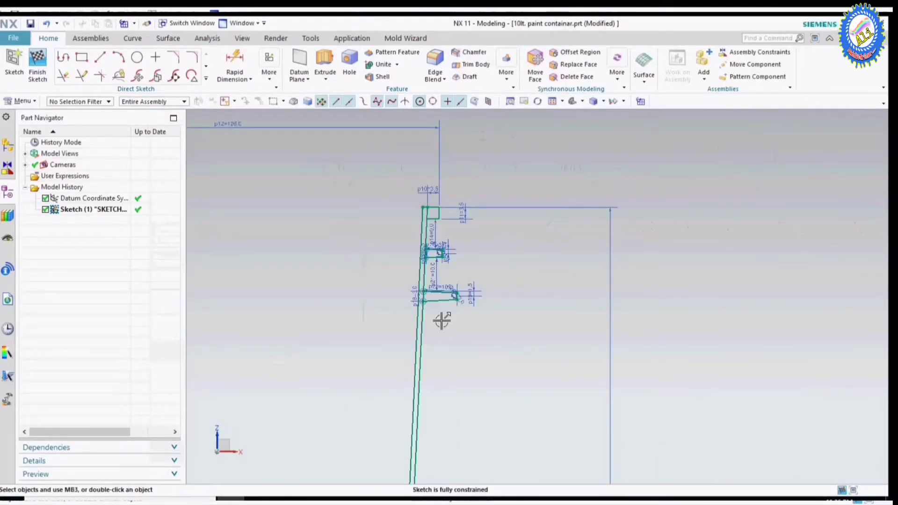
pyautogui.scroll(2, 594, 349)
# Draw the closed, bent foot-ring profile from the wall: 4.4 horizontal, diagonal, legs and short bottom
pyautogui.click(63, 57)
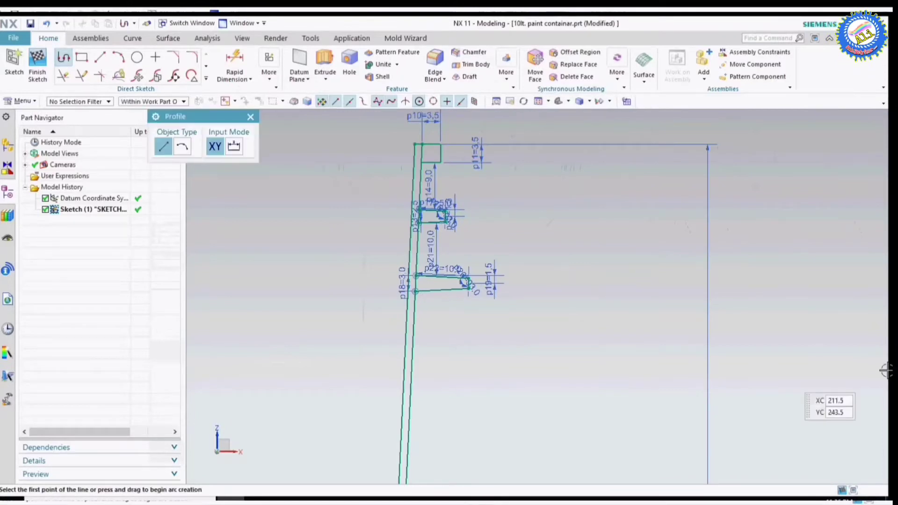
pyautogui.click(412, 347)
pyautogui.scroll(3, 411, 347)
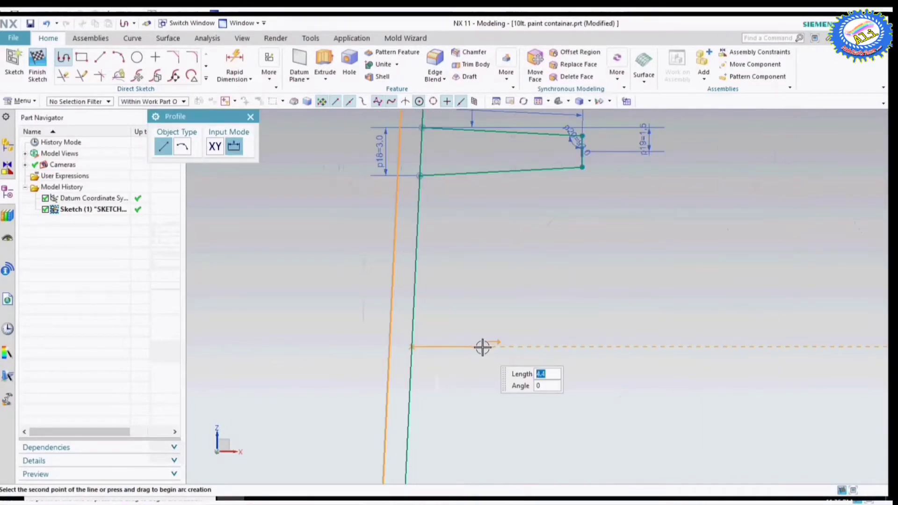
pyautogui.click(481, 346)
pyautogui.click(527, 384)
pyautogui.scroll(-2, 551, 413)
pyautogui.scroll(1, 551, 444)
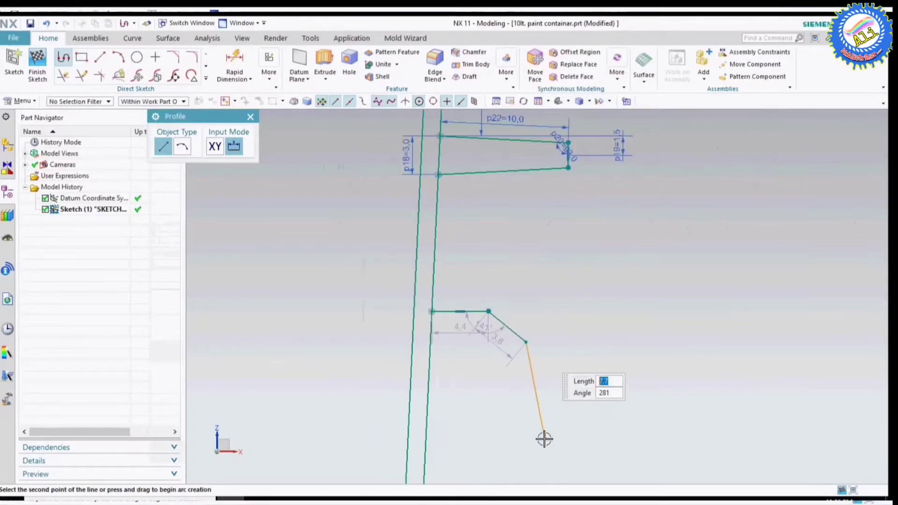
pyautogui.click(541, 444)
pyautogui.scroll(2, 562, 445)
pyautogui.scroll(3, 517, 441)
pyautogui.click(516, 462)
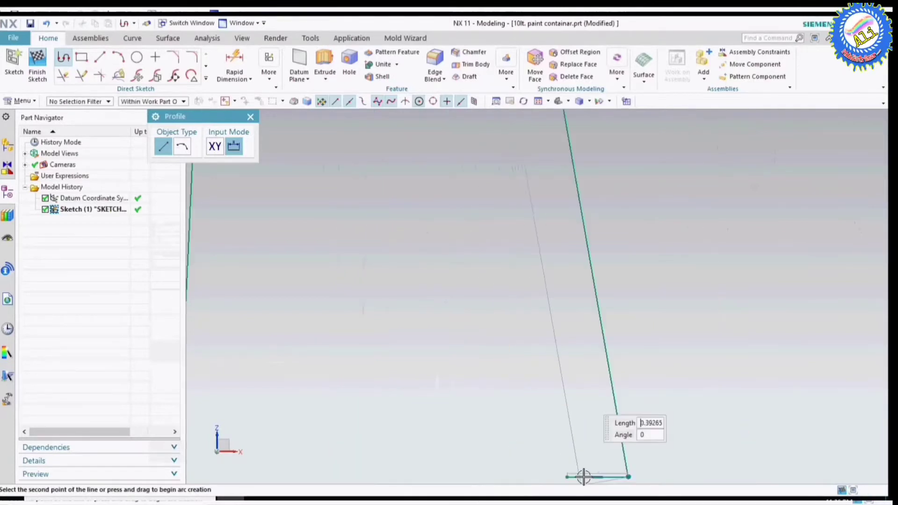
pyautogui.scroll(-2, 557, 371)
pyautogui.scroll(2, 541, 300)
pyautogui.click(545, 299)
pyautogui.scroll(2, 514, 265)
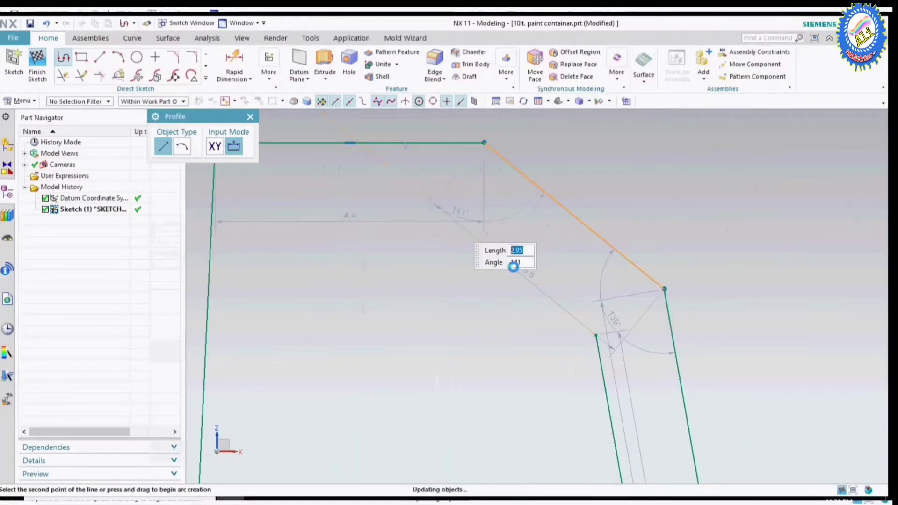
pyautogui.click(513, 264)
pyautogui.scroll(-2, 513, 265)
pyautogui.click(252, 117)
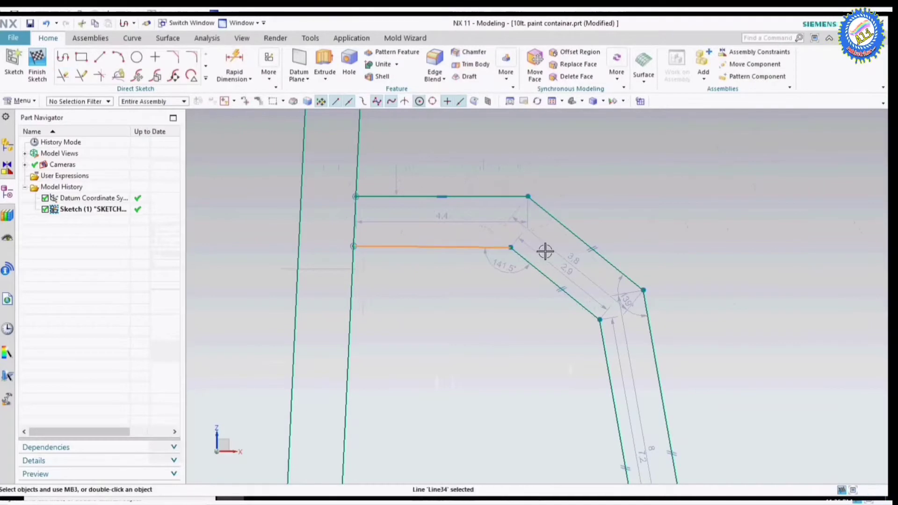
# Place a 1.4 spacing dimension between the foot ring's two horizontal lines
pyautogui.scroll(-4, 468, 257)
pyautogui.press('d')
pyautogui.scroll(2, 474, 260)
pyautogui.click(444, 221)
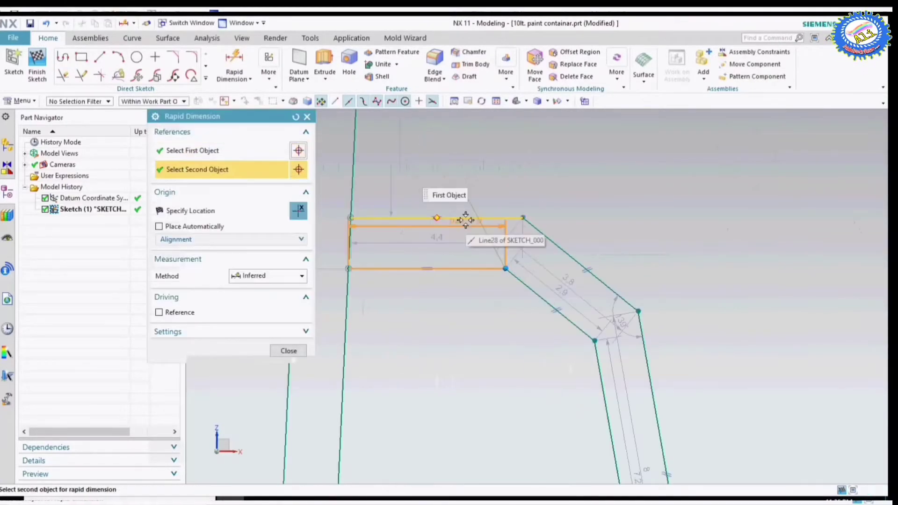
pyautogui.scroll(-1, 435, 234)
pyautogui.click(424, 252)
pyautogui.scroll(2, 397, 257)
pyautogui.click(372, 257)
# Apply the 1.4 spacing and dimension an 8.5 gap from the foot's top line to the lower step
pyautogui.write('1.4')
pyautogui.press('Return')
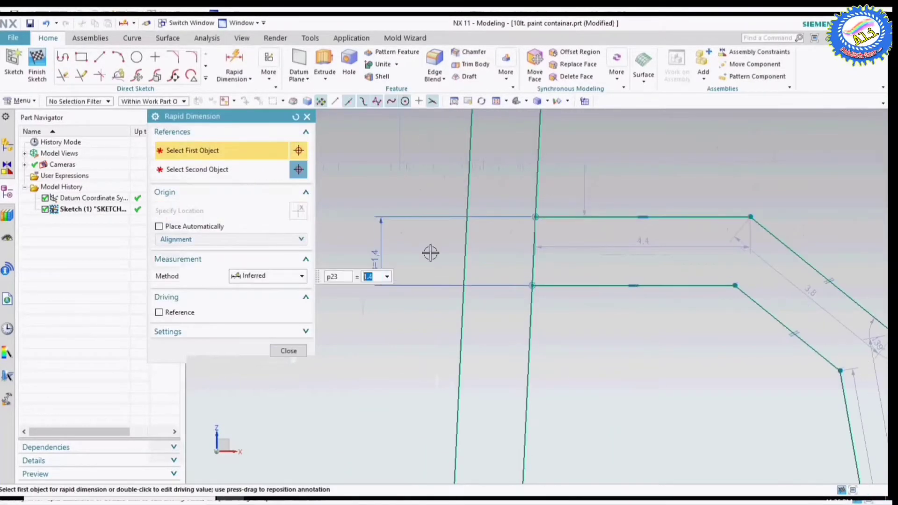
pyautogui.click(290, 350)
pyautogui.press('d')
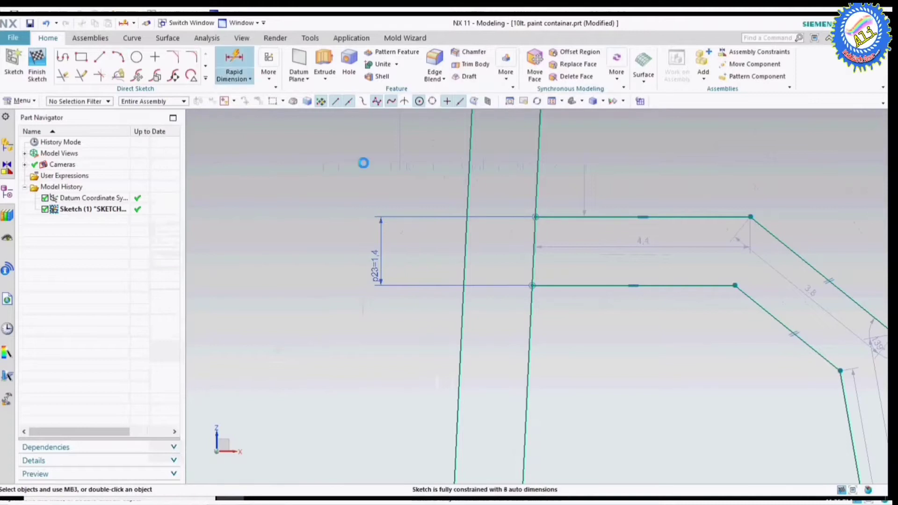
pyautogui.click(535, 216)
pyautogui.scroll(-3, 561, 197)
pyautogui.click(575, 151)
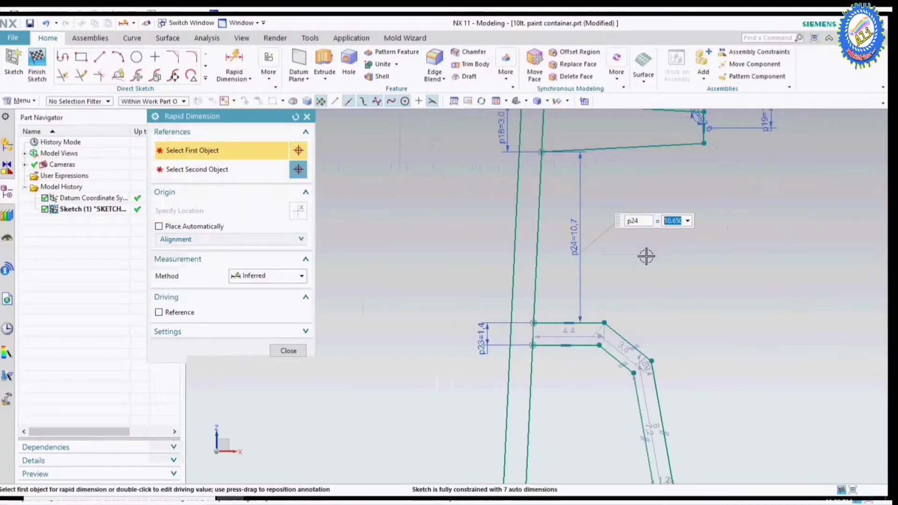
pyautogui.write('.5')
pyautogui.press('Return')
pyautogui.click(289, 350)
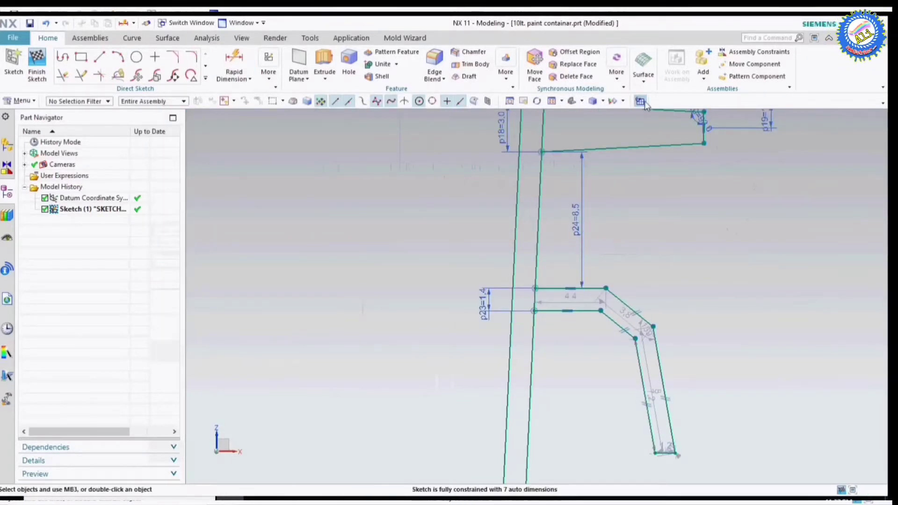
# Add the 10.5 horizontal offset dimension p25 from the foot's bottom corner to the wall
pyautogui.scroll(-2, 593, 310)
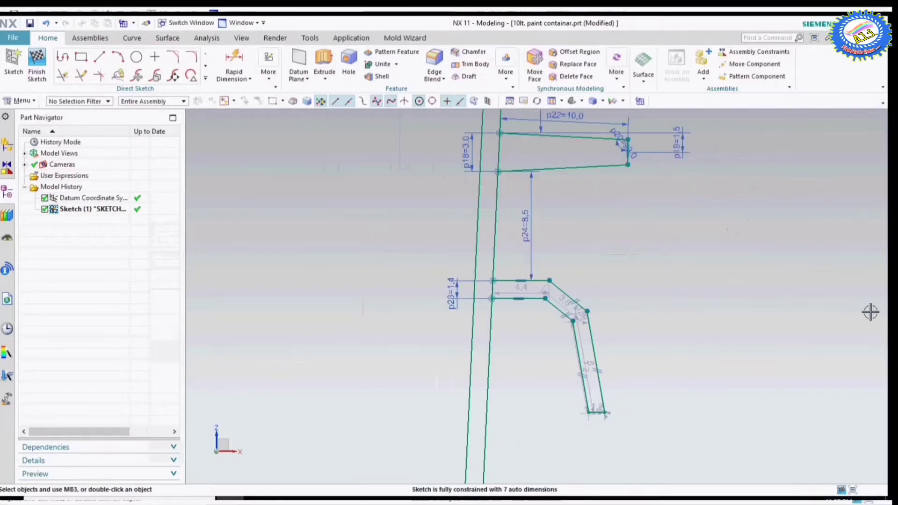
pyautogui.click(234, 63)
pyautogui.click(603, 412)
pyautogui.click(486, 412)
pyautogui.scroll(3, 520, 421)
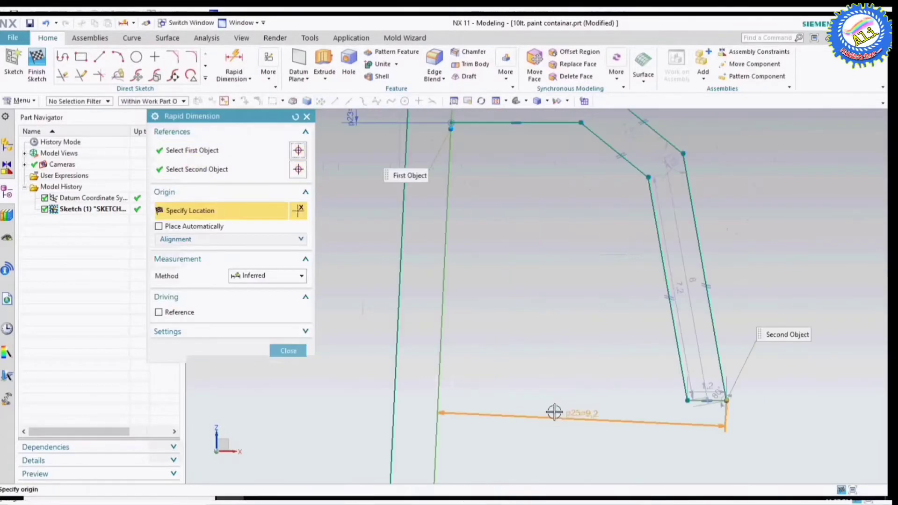
pyautogui.click(551, 418)
pyautogui.write('10.5')
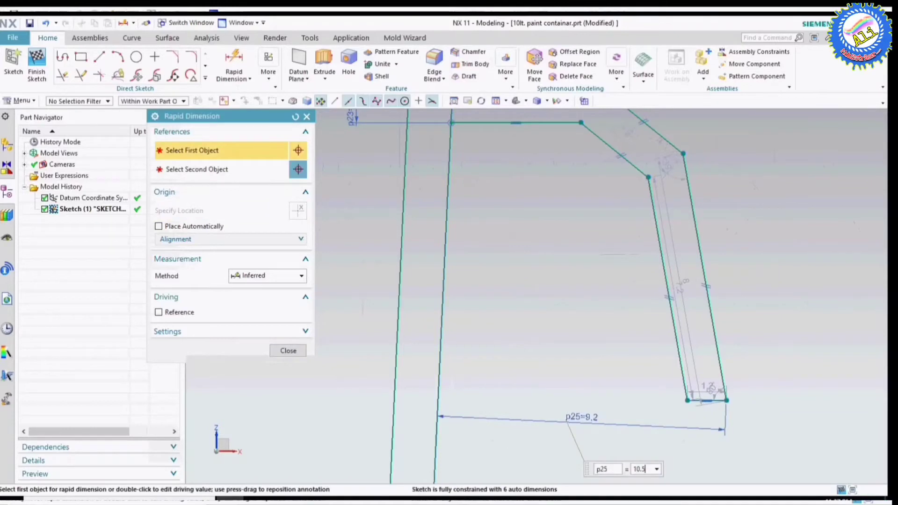
pyautogui.press('Return')
pyautogui.click(294, 354)
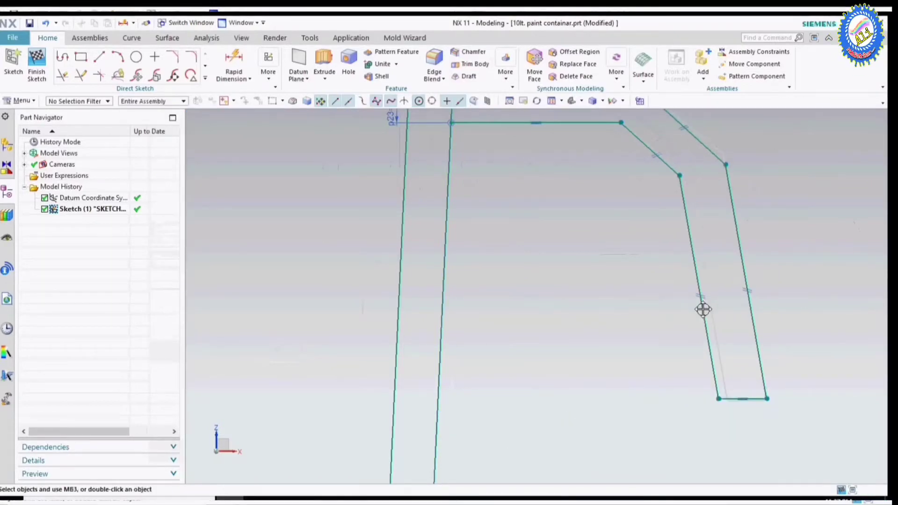
pyautogui.scroll(-2, 701, 307)
pyautogui.scroll(1, 692, 234)
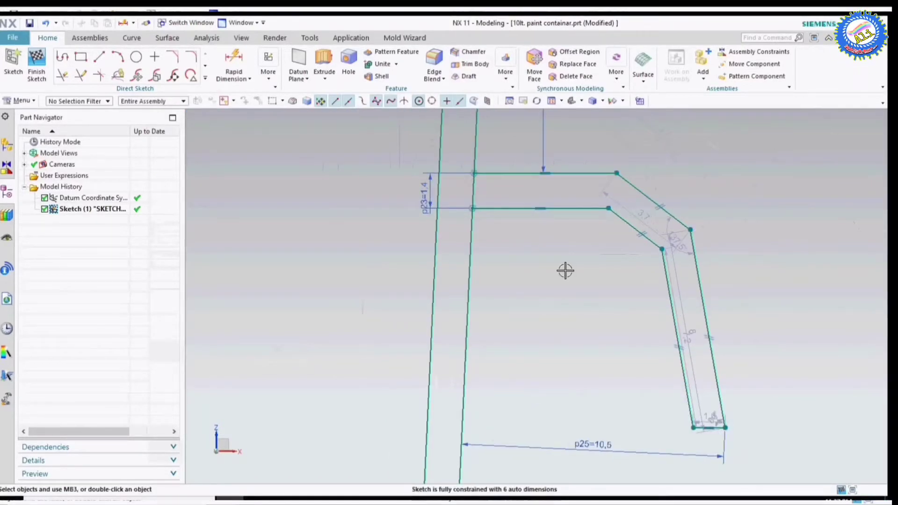
# Try a new value for the outer leg's height dimension p26, then undo it
pyautogui.press('d')
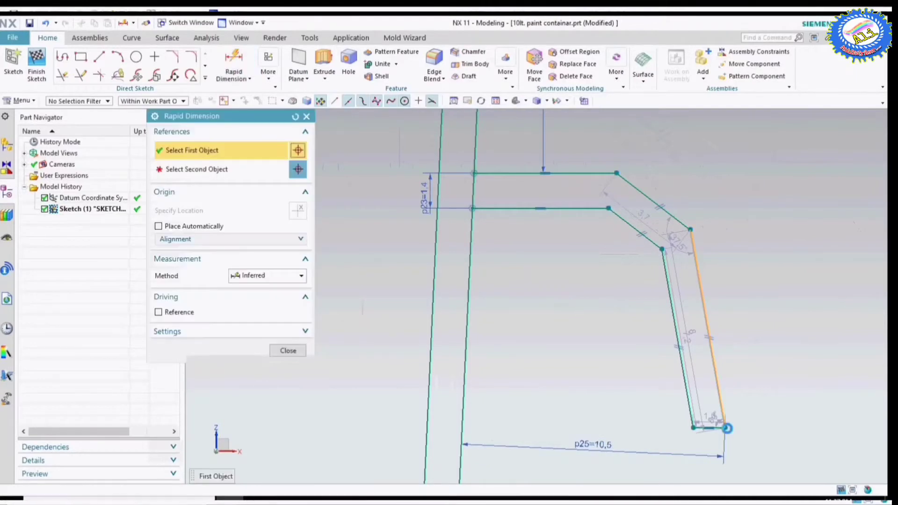
pyautogui.click(725, 427)
pyautogui.click(797, 237)
pyautogui.press('Return')
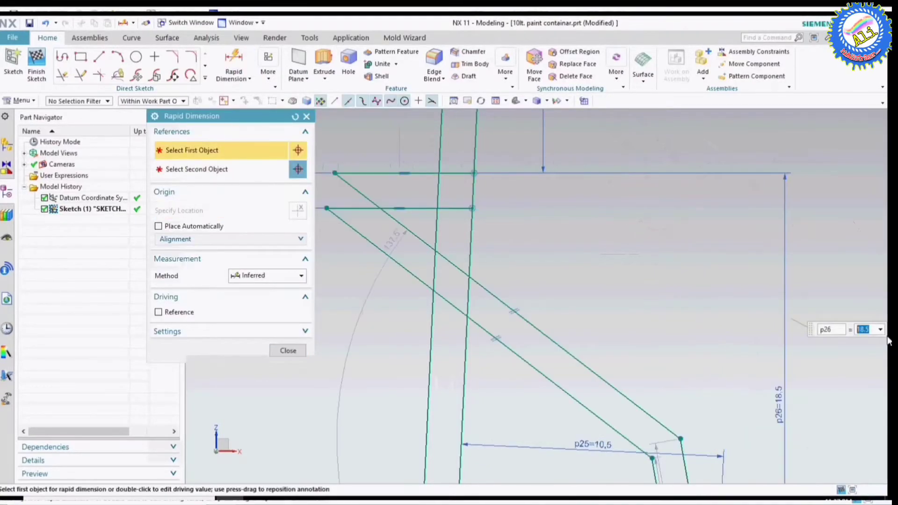
pyautogui.click(288, 350)
pyautogui.hotkey('ctrl', 'z')
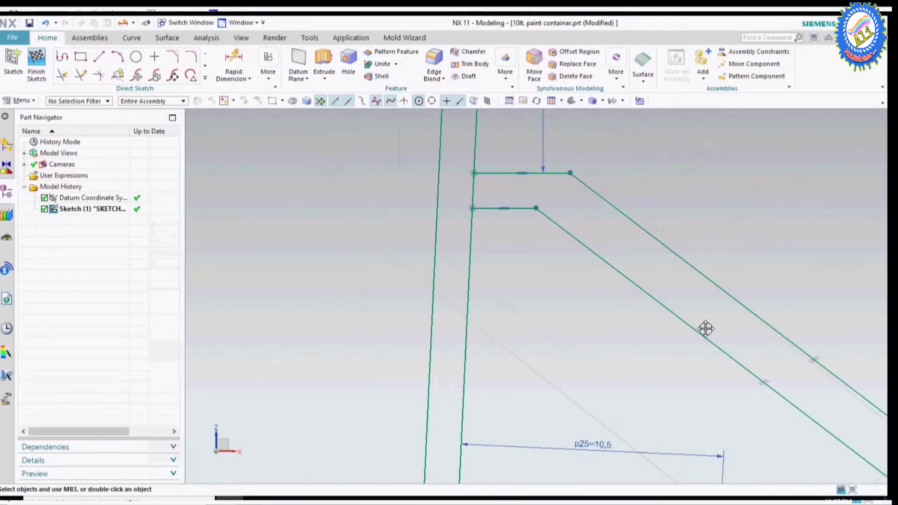
# Constrain two leg endpoints together and drag the foot so its legs stand upright
pyautogui.scroll(1, 643, 224)
pyautogui.click(562, 201)
pyautogui.click(566, 147)
pyautogui.click(627, 127)
pyautogui.scroll(-2, 655, 361)
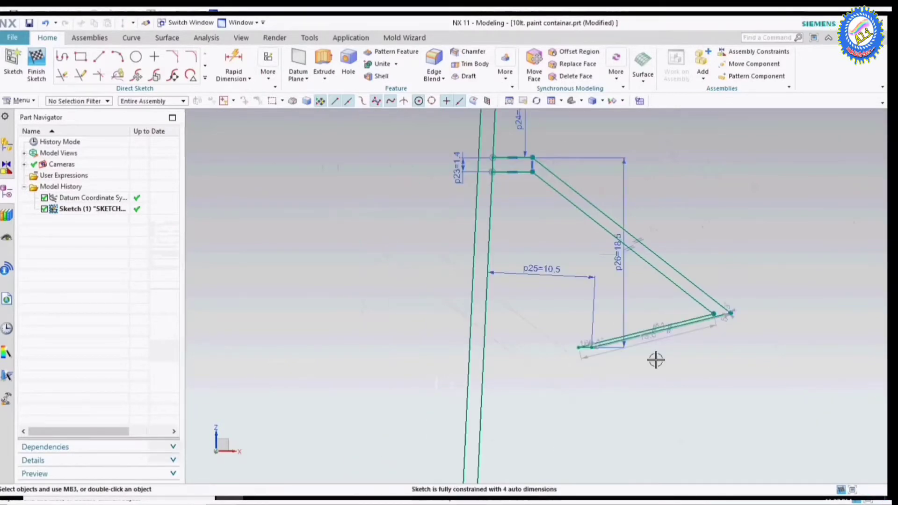
pyautogui.moveTo(584, 335); pyautogui.dragTo(588, 328)
pyautogui.scroll(2, 589, 262)
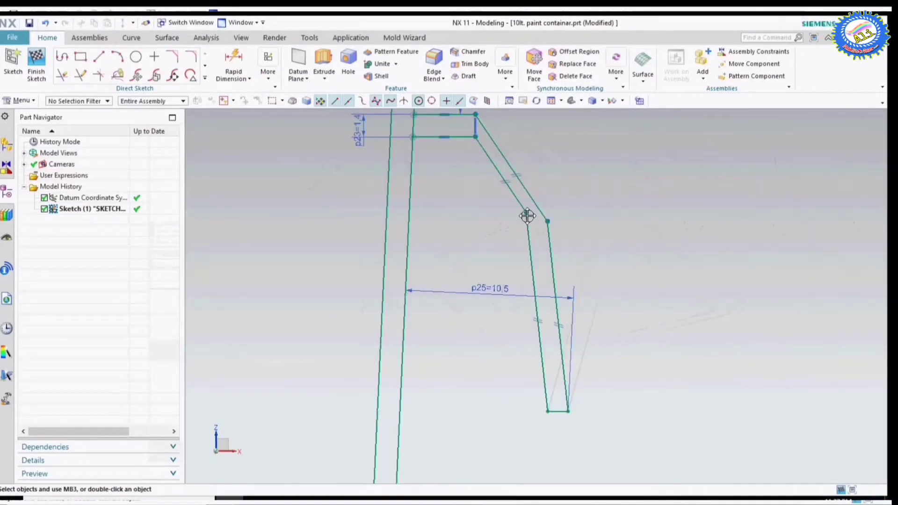
pyautogui.moveTo(561, 210); pyautogui.dragTo(575, 227)
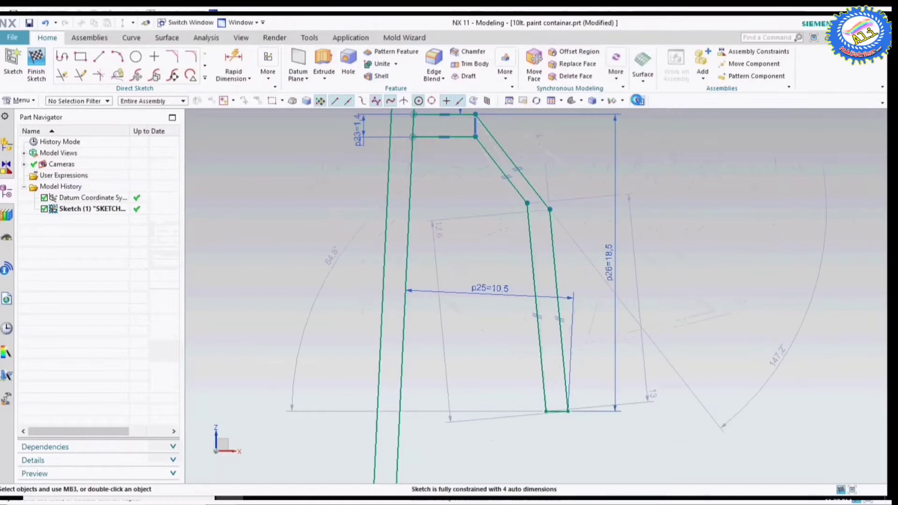
pyautogui.scroll(3, 548, 346)
# Set the angle p27 between the foot's bottom line and right leg to 87°
pyautogui.press('d')
pyautogui.click(531, 358)
pyautogui.scroll(2, 532, 357)
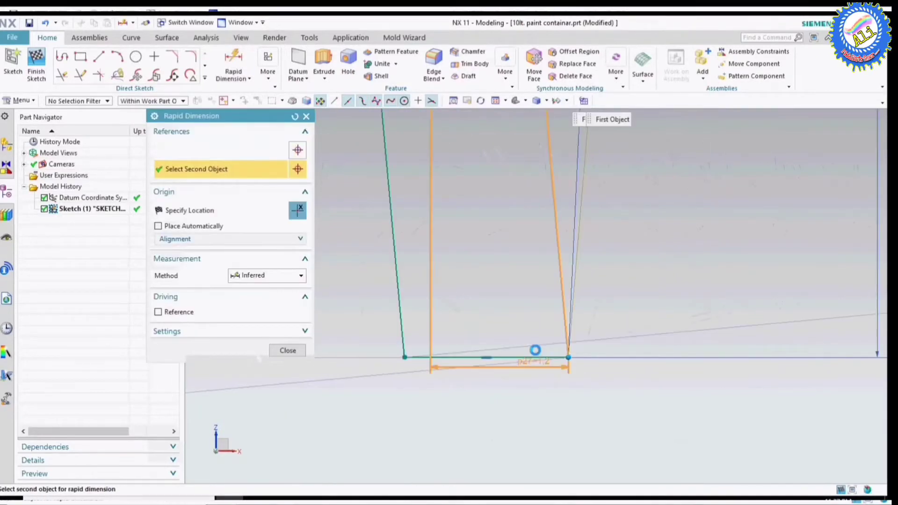
pyautogui.click(653, 328)
pyautogui.write('87')
pyautogui.press('Return')
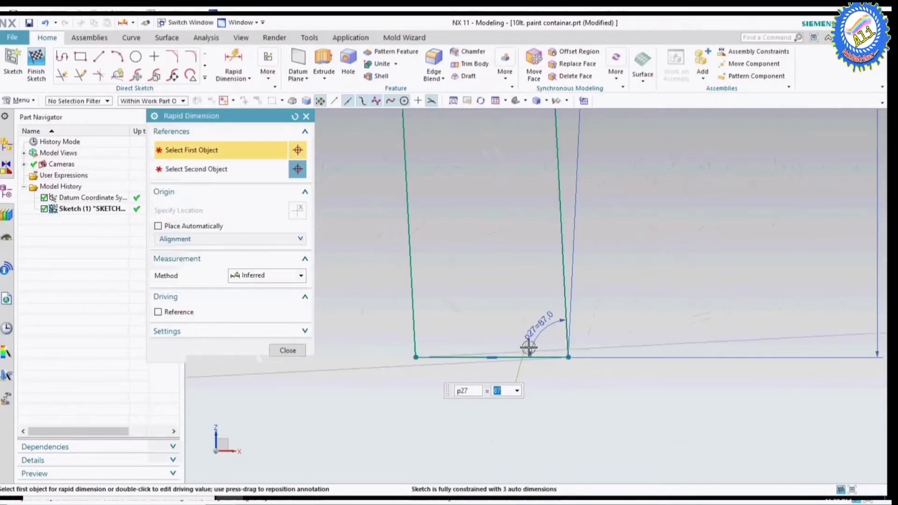
pyautogui.middleClick(456, 399)
pyautogui.scroll(-3, 538, 425)
pyautogui.scroll(-2, 537, 425)
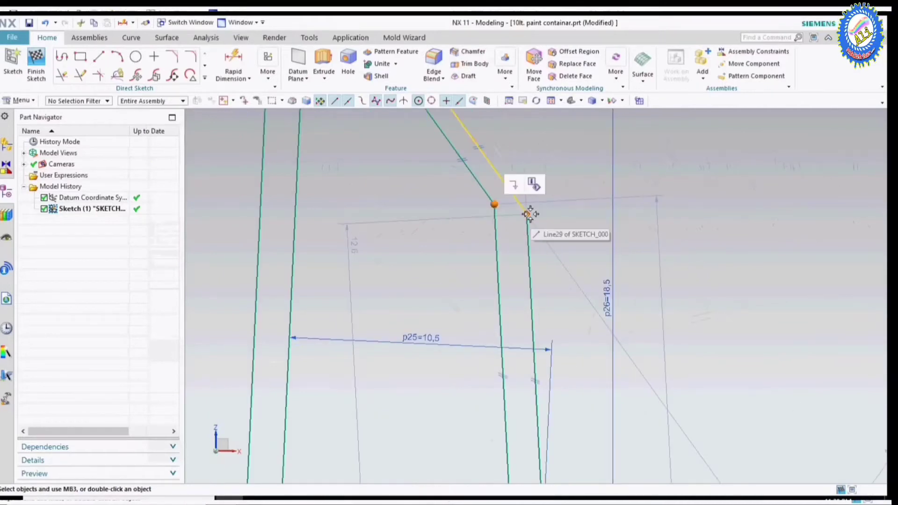
# Add the bottom width dimension p28 across the two leg bottom points
pyautogui.press('d')
pyautogui.scroll(-3, 511, 286)
pyautogui.scroll(5, 511, 287)
pyautogui.click(508, 187)
pyautogui.click(402, 187)
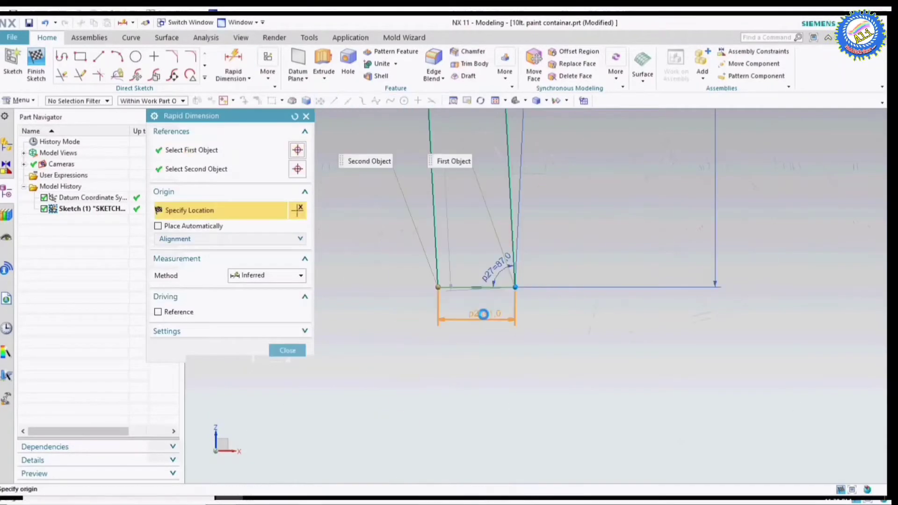
pyautogui.click(482, 316)
pyautogui.middleClick(577, 338)
pyautogui.scroll(-3, 537, 413)
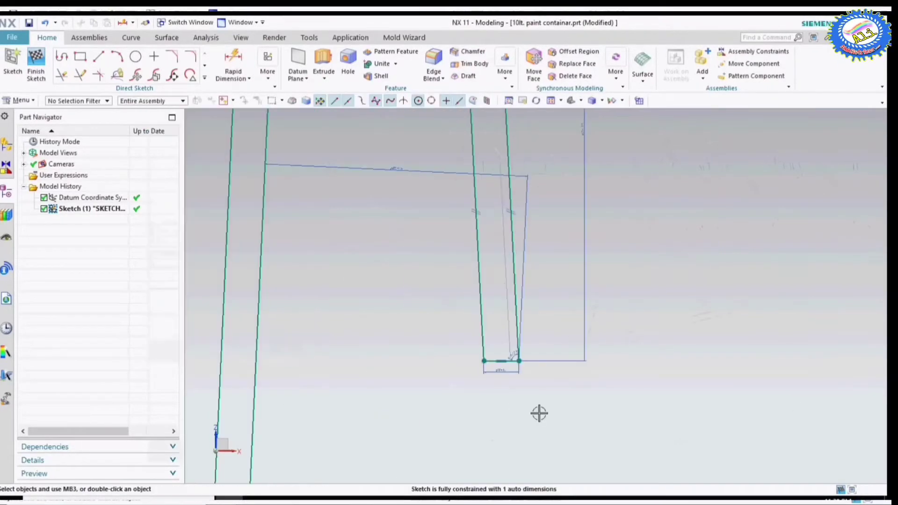
pyautogui.scroll(-2, 531, 394)
# Dimension the thickness between the two sloped shoulder lines as p29 = 1.4
pyautogui.press('d')
pyautogui.scroll(3, 487, 224)
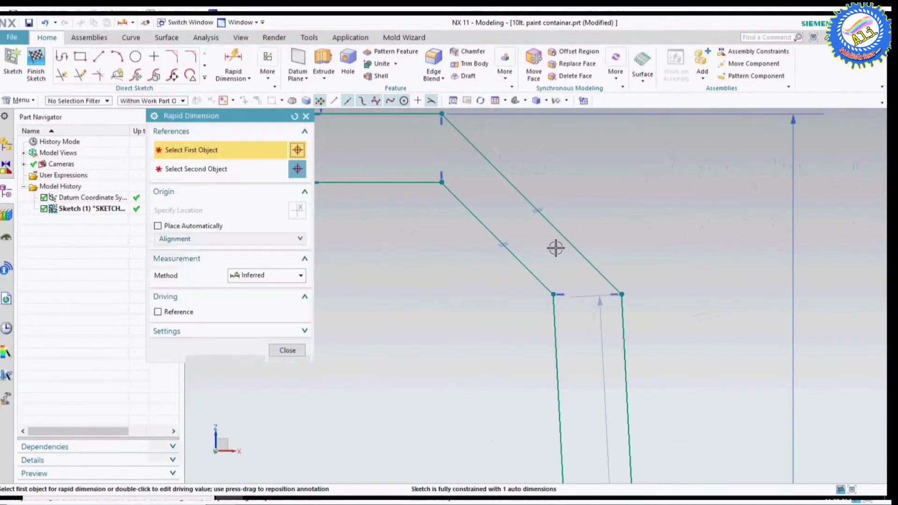
pyautogui.click(525, 260)
pyautogui.click(531, 245)
pyautogui.click(515, 262)
pyautogui.press('Return')
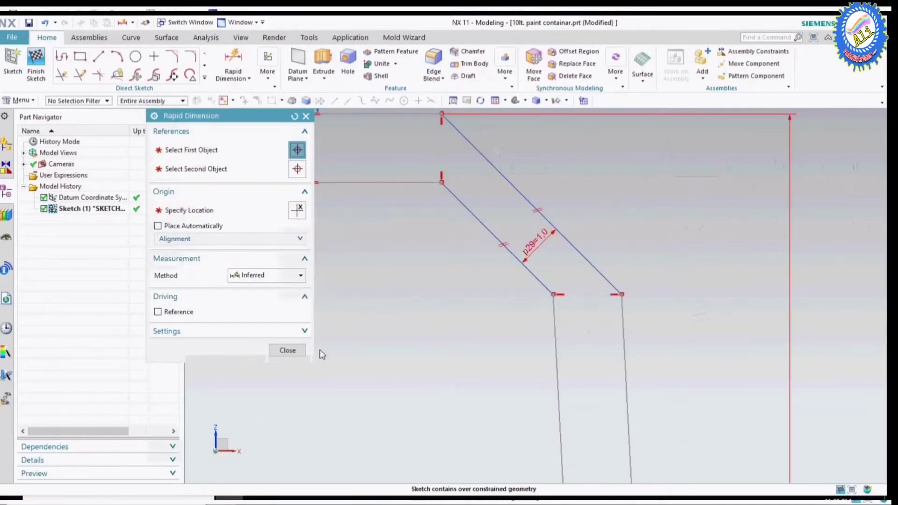
pyautogui.click(287, 351)
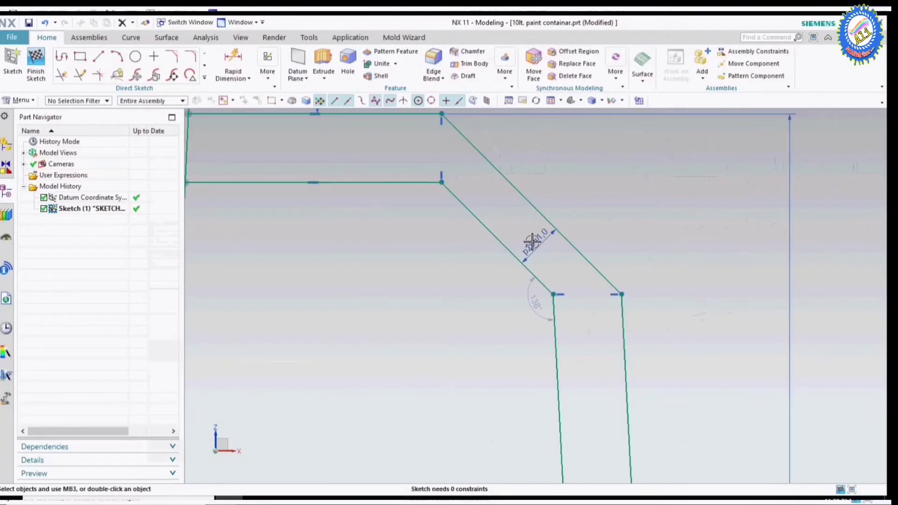
pyautogui.doubleClick(535, 241)
pyautogui.write('1.4')
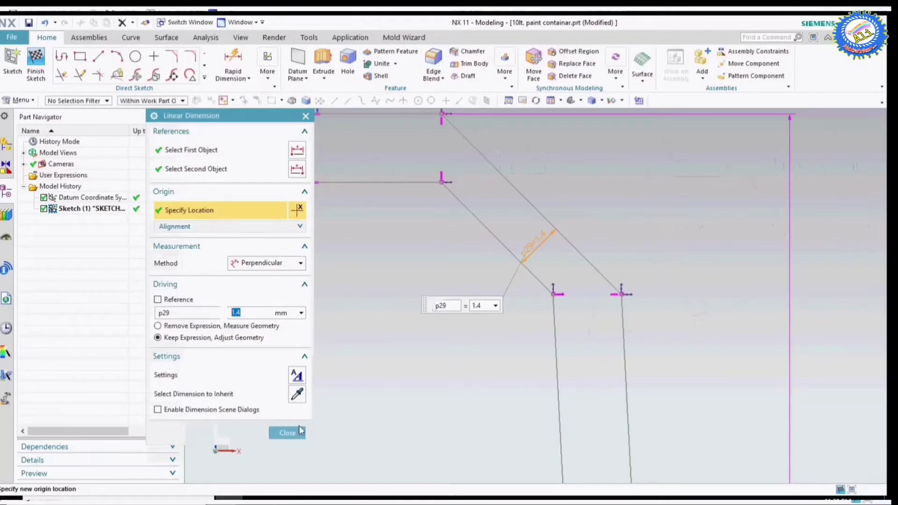
pyautogui.click(300, 431)
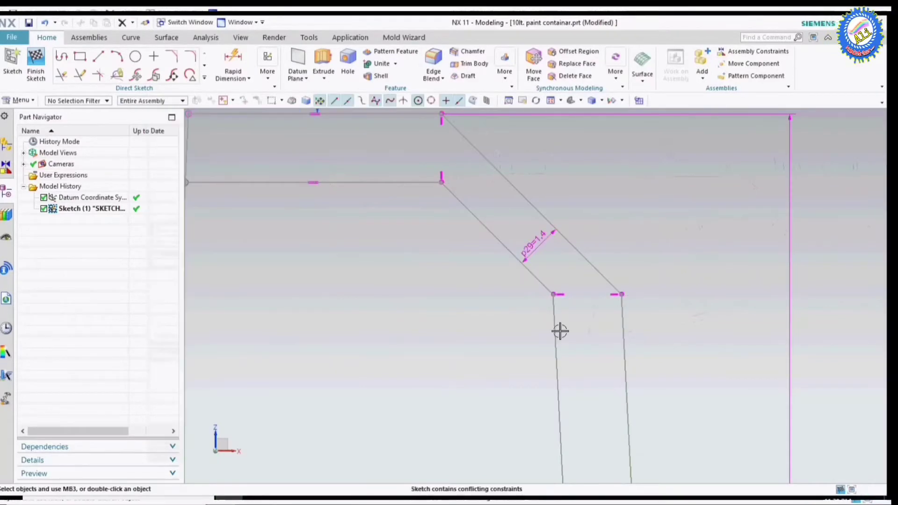
# Delete the two sloped shoulder lines, then undo the deletion
pyautogui.click(515, 249)
pyautogui.click(587, 218)
pyautogui.press('Delete')
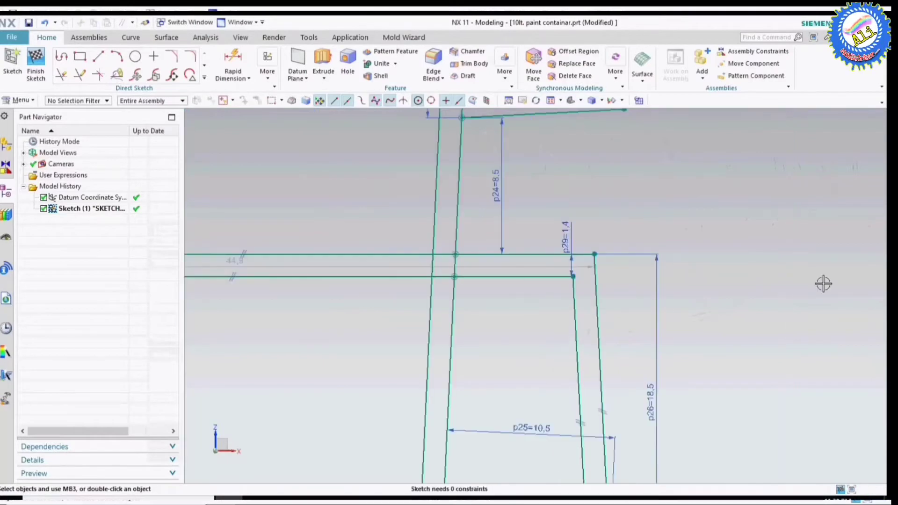
pyautogui.hotkey('ctrl', 'z')
# Remove the corner's vertical alignment constraint and drag the shoulder corner to re-solve
pyautogui.scroll(4, 525, 263)
pyautogui.click(523, 269)
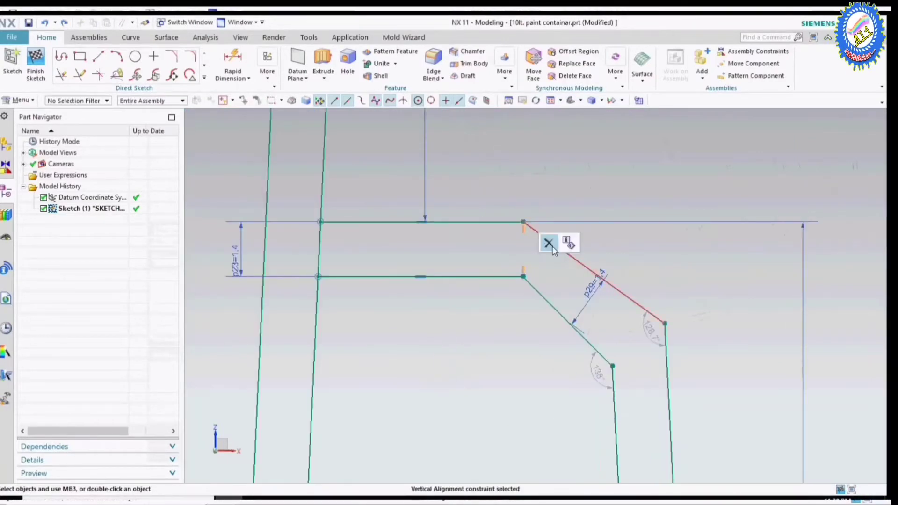
pyautogui.click(549, 243)
pyautogui.click(603, 304)
pyautogui.click(788, 321)
pyautogui.scroll(-3, 764, 201)
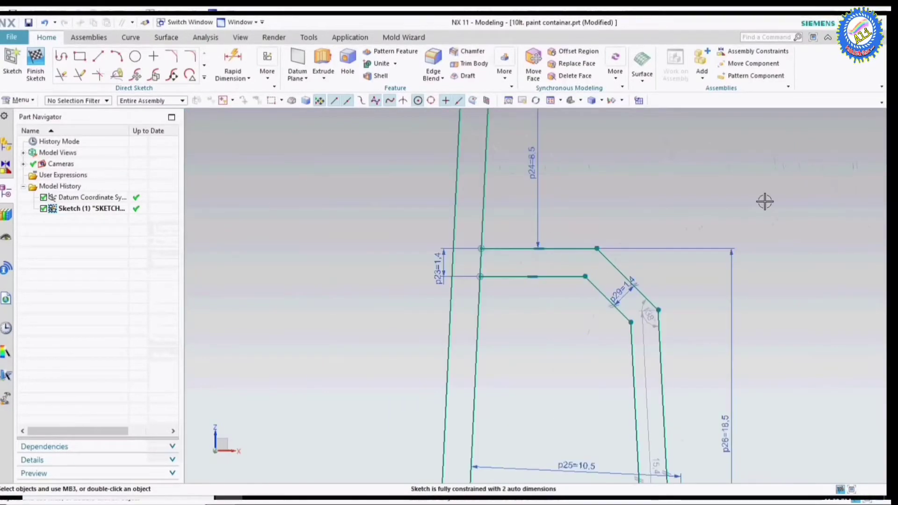
pyautogui.moveTo(588, 271); pyautogui.dragTo(596, 274)
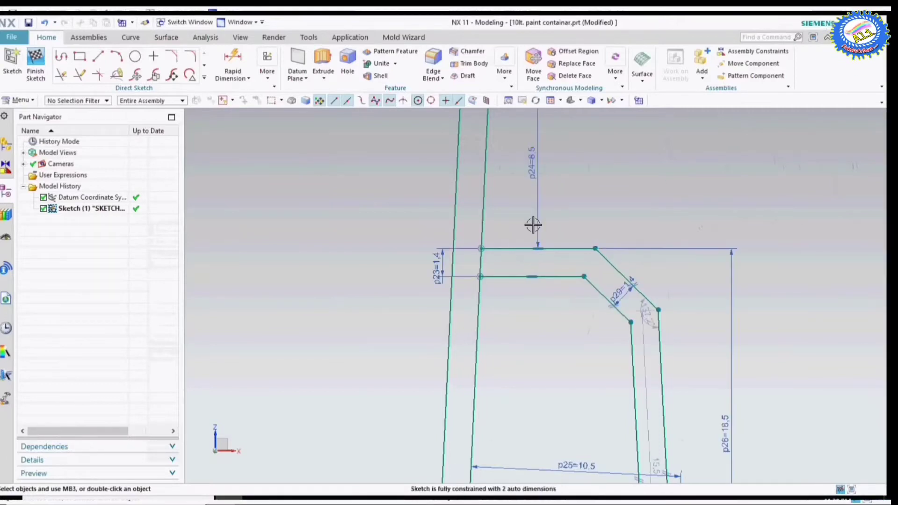
pyautogui.scroll(-2, 533, 225)
pyautogui.scroll(-2, 680, 264)
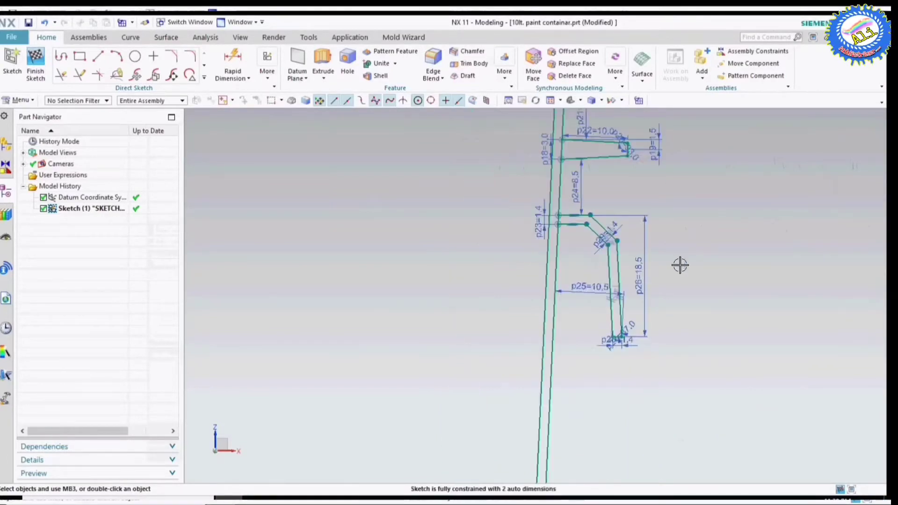
pyautogui.scroll(-1, 703, 148)
pyautogui.scroll(1, 797, 297)
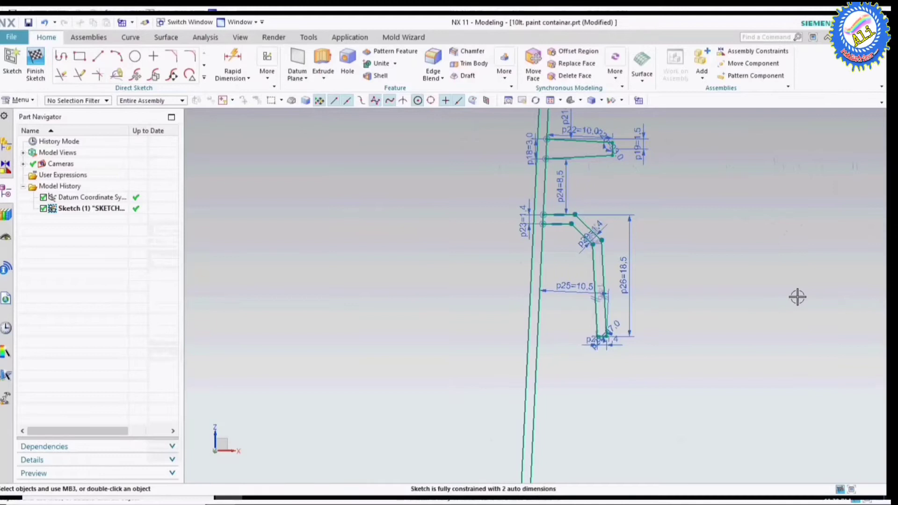
pyautogui.scroll(2, 564, 199)
pyautogui.scroll(2, 564, 199)
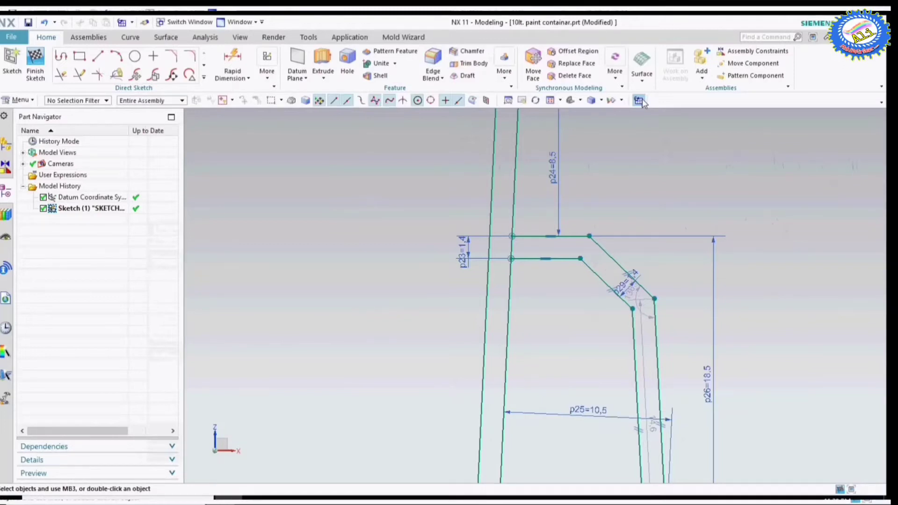
# Add a 10.5 horizontal width dimension between the two vertical shoulder lines
pyautogui.click(638, 100)
pyautogui.scroll(2, 608, 328)
pyautogui.press('d')
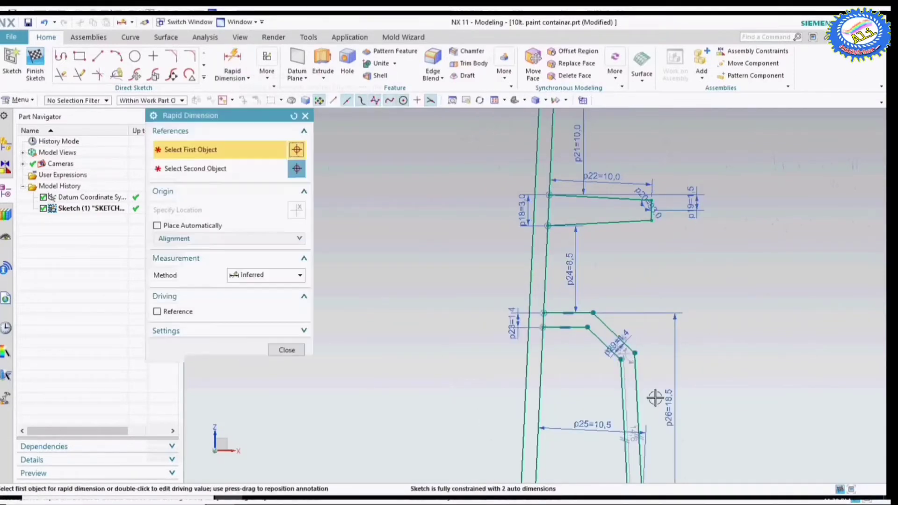
pyautogui.scroll(2, 655, 397)
pyautogui.click(637, 360)
pyautogui.click(455, 347)
pyautogui.click(561, 259)
pyautogui.write('10')
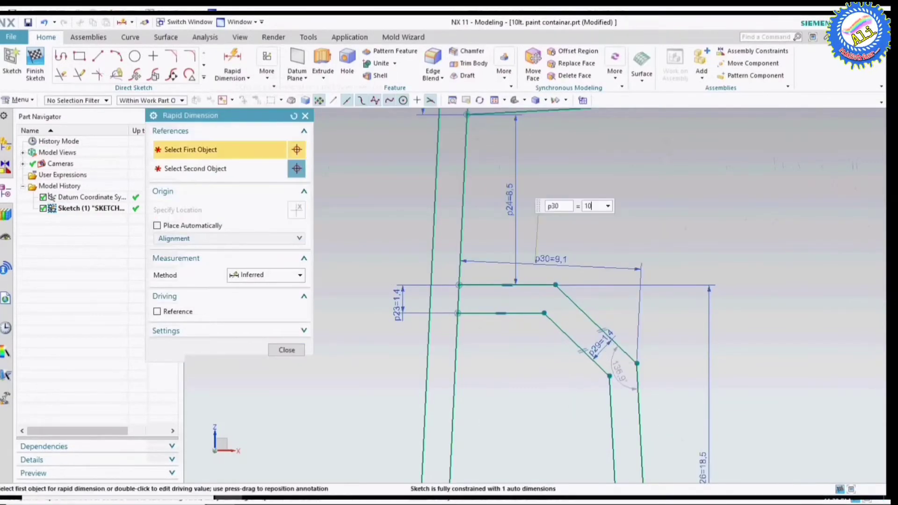
pyautogui.write('.5')
pyautogui.press('Return')
pyautogui.scroll(-3, 591, 296)
pyautogui.press('Escape')
# Delete width dimension p30 and re-place it on a different line
pyautogui.scroll(3, 689, 313)
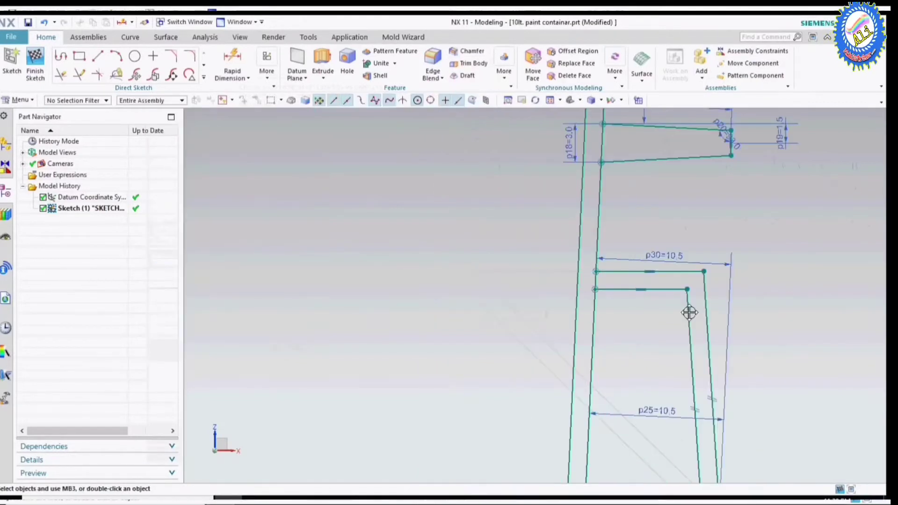
pyautogui.scroll(2, 720, 280)
pyautogui.scroll(-3, 691, 289)
pyautogui.scroll(2, 683, 299)
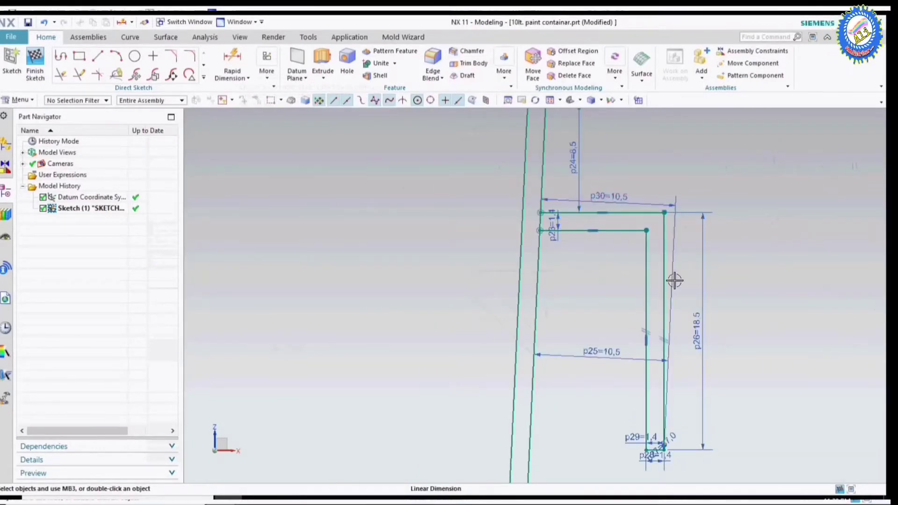
pyautogui.click(675, 281)
pyautogui.press('Delete')
pyautogui.scroll(3, 543, 204)
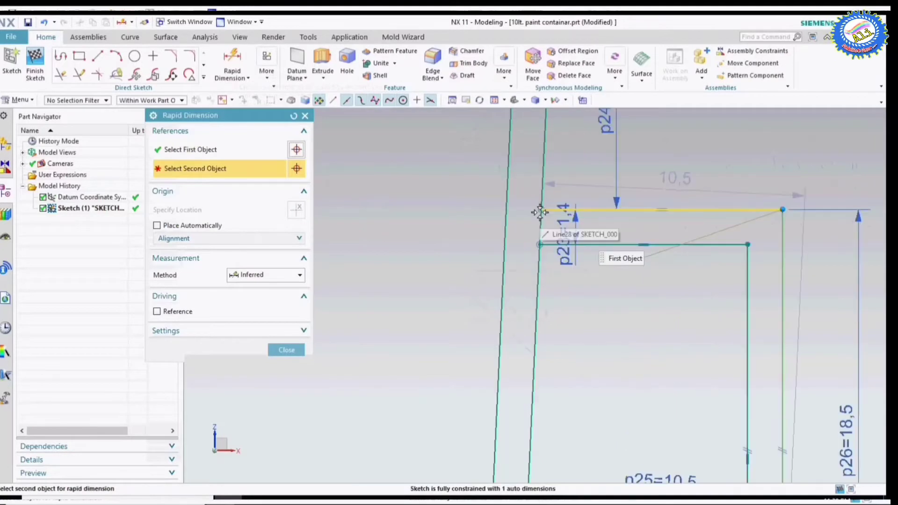
pyautogui.click(537, 208)
pyautogui.scroll(-3, 593, 261)
pyautogui.click(588, 367)
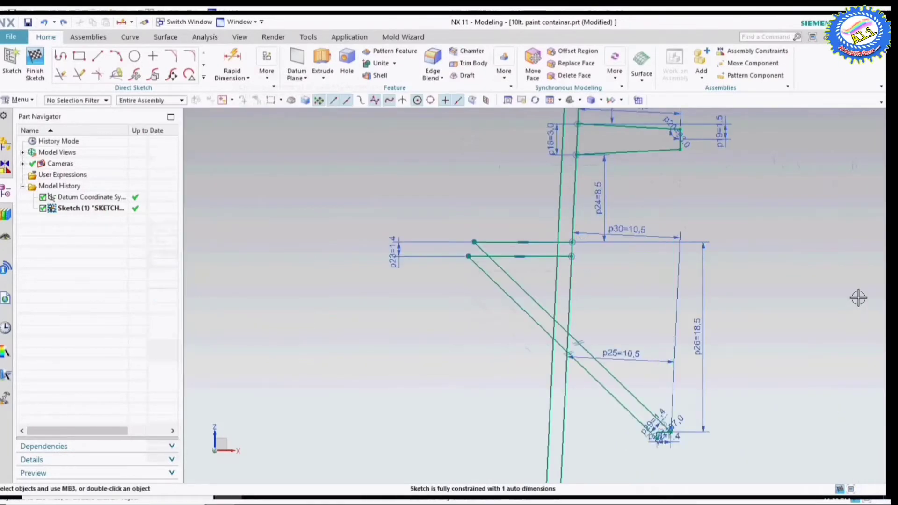
pyautogui.scroll(2, 698, 287)
pyautogui.scroll(2, 658, 306)
pyautogui.scroll(2, 619, 216)
pyautogui.doubleClick(620, 216)
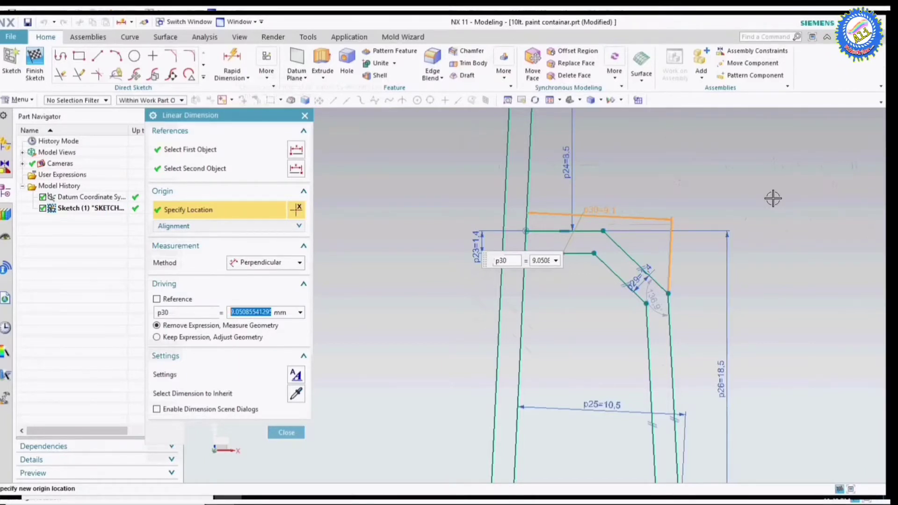
# Add the 5.0 flat top width dimension p31
pyautogui.press('Return')
pyautogui.click(232, 63)
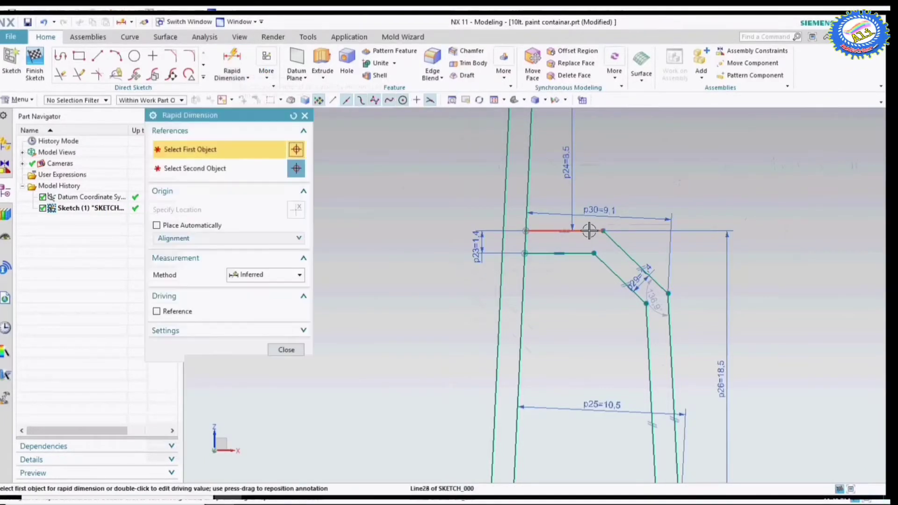
pyautogui.click(556, 233)
pyautogui.scroll(3, 561, 206)
pyautogui.click(562, 205)
pyautogui.write('5')
pyautogui.press('Return')
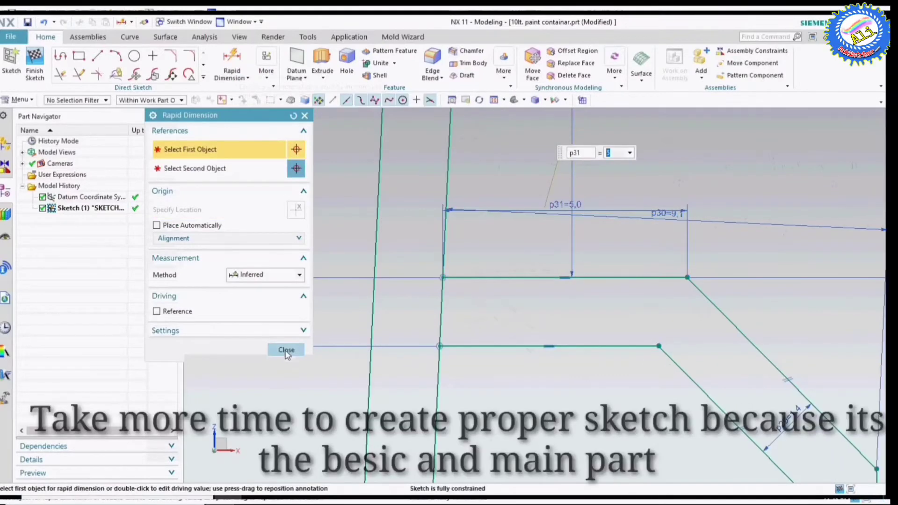
# Edit p30 back to 10.5, letting the geometry adjust
pyautogui.scroll(-2, 563, 302)
pyautogui.doubleClick(563, 302)
pyautogui.write('5')
pyautogui.press('Return')
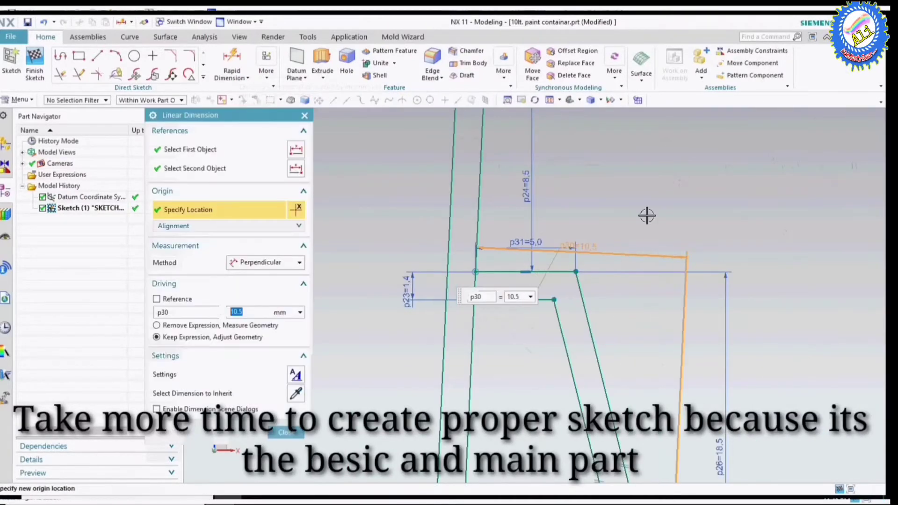
pyautogui.press('Escape')
pyautogui.scroll(-3, 562, 280)
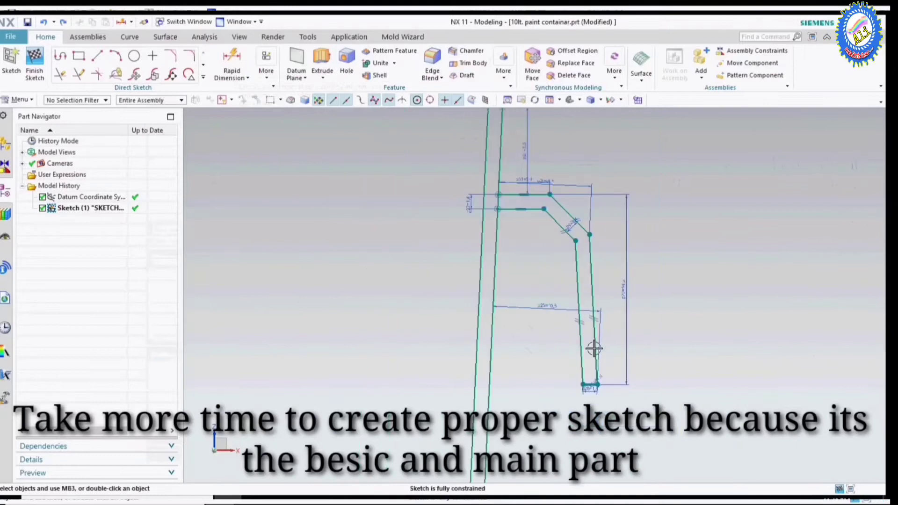
pyautogui.scroll(2, 568, 212)
pyautogui.scroll(2, 568, 211)
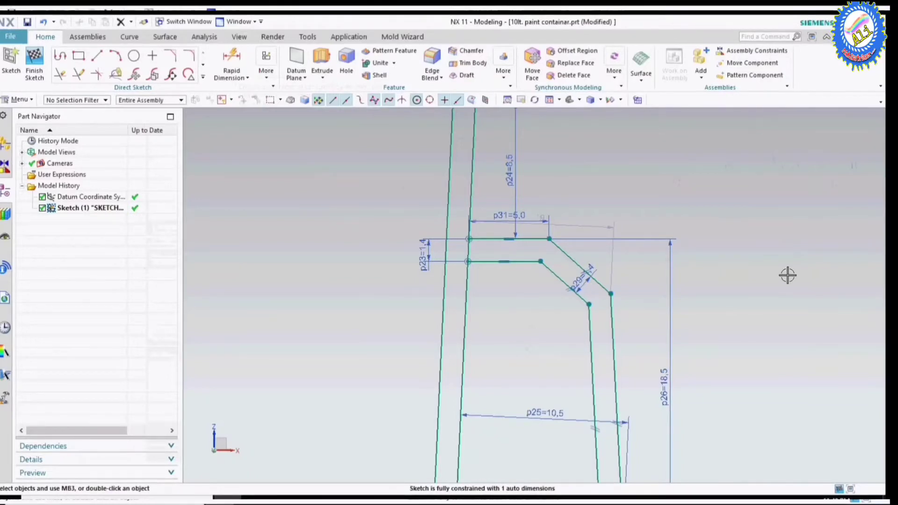
# Add the vertical 4.0 shoulder height dimension p32, fully constraining the profile
pyautogui.press('d')
pyautogui.click(557, 239)
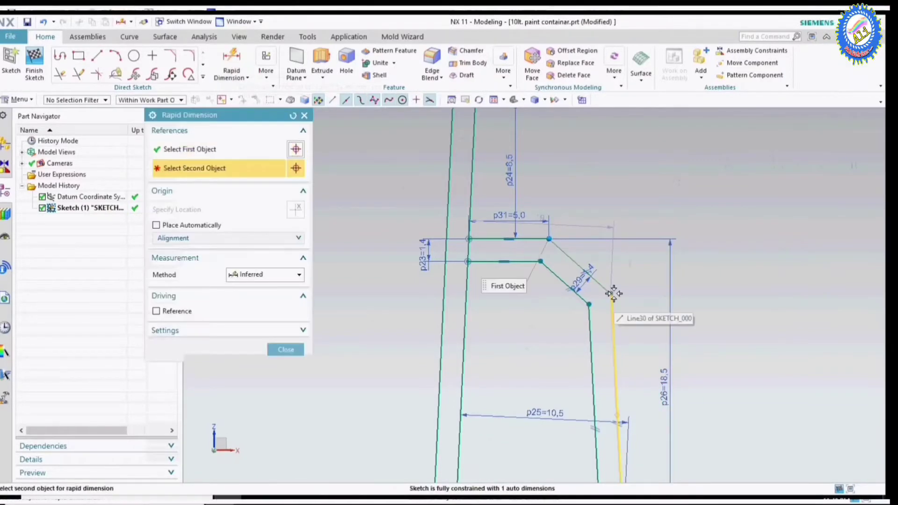
pyautogui.click(610, 294)
pyautogui.click(728, 276)
pyautogui.write('4')
pyautogui.press('Return')
pyautogui.scroll(-3, 582, 327)
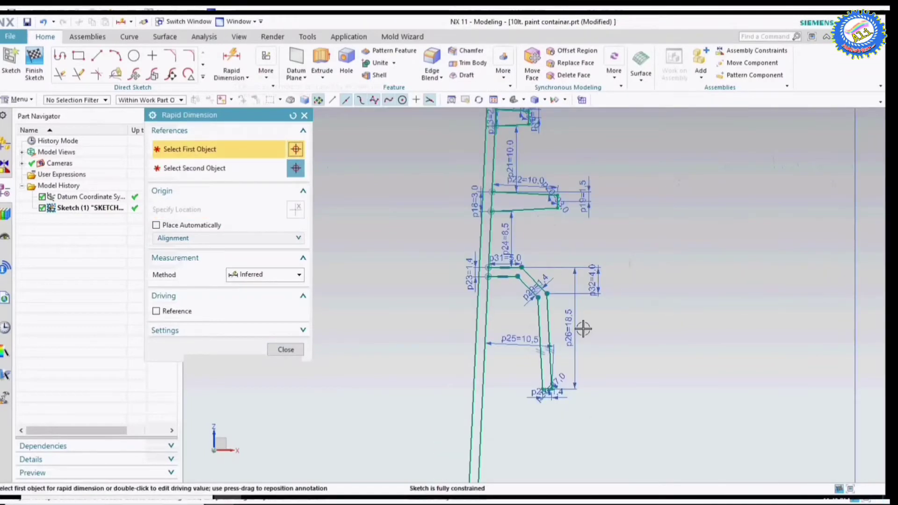
pyautogui.click(283, 350)
# Finish the current sketch and save the part file
pyautogui.click(34, 60)
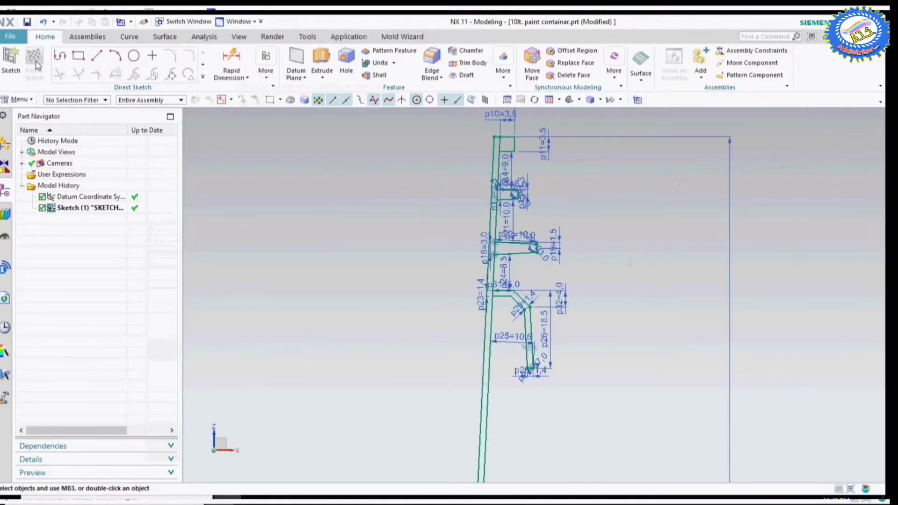
pyautogui.scroll(2, 497, 295)
pyautogui.scroll(2, 494, 351)
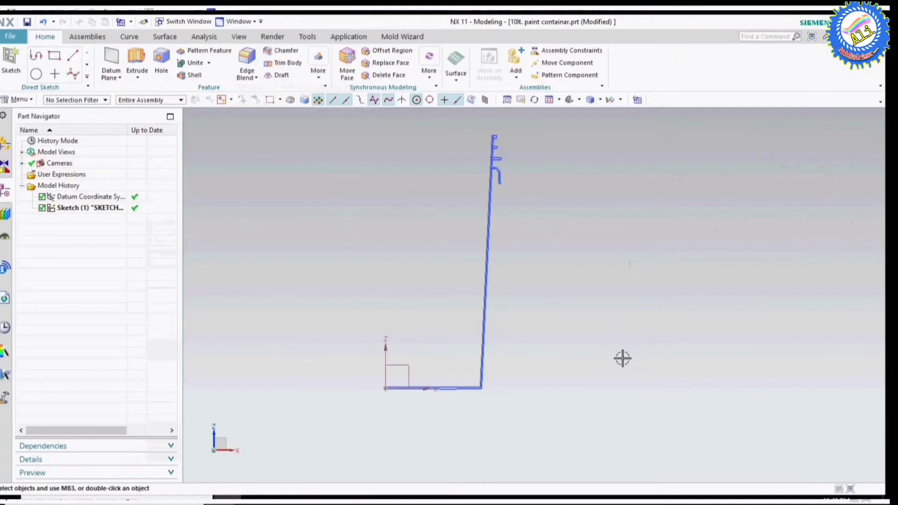
pyautogui.hotkey('ctrl', 's')
pyautogui.scroll(1, 498, 176)
pyautogui.scroll(-2, 593, 154)
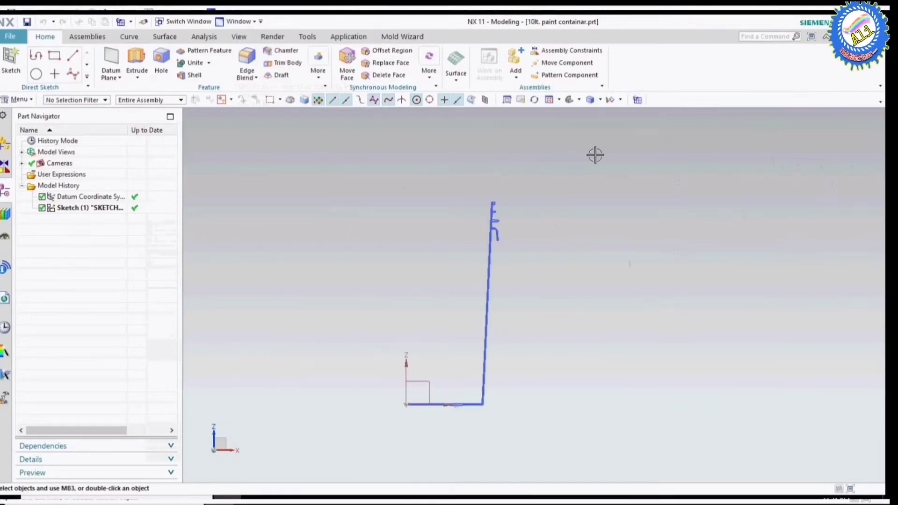
pyautogui.scroll(3, 517, 294)
pyautogui.scroll(-3, 500, 196)
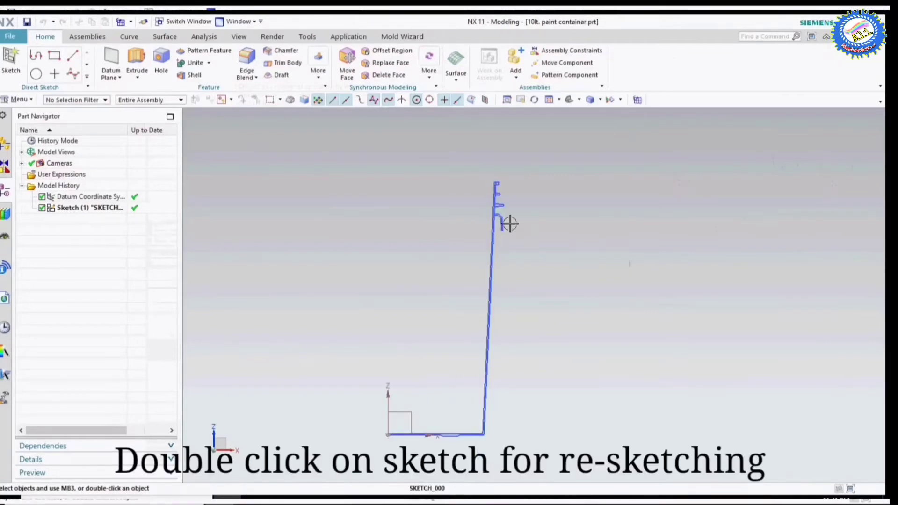
# Reopen Sketch (1) and move the p28 dimension below the profile
pyautogui.doubleClick(487, 423)
pyautogui.scroll(3, 519, 257)
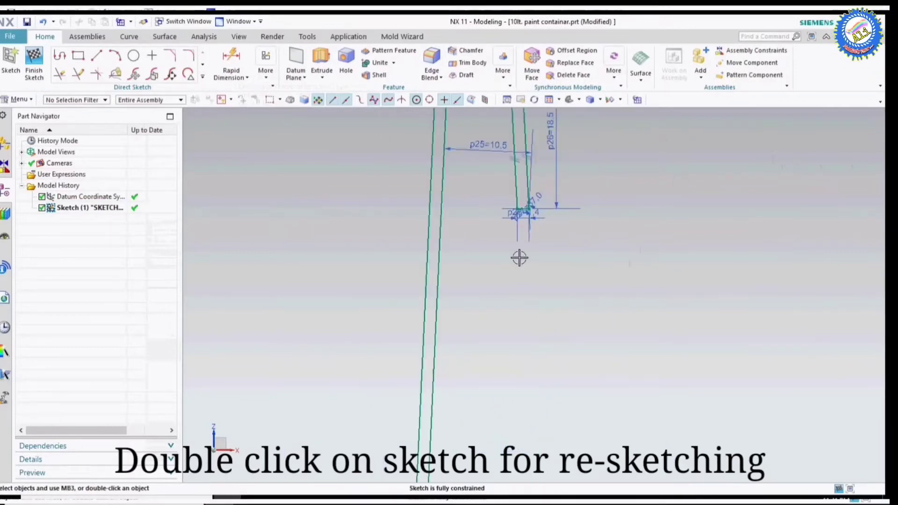
pyautogui.scroll(2, 519, 221)
pyautogui.moveTo(503, 202); pyautogui.dragTo(502, 293)
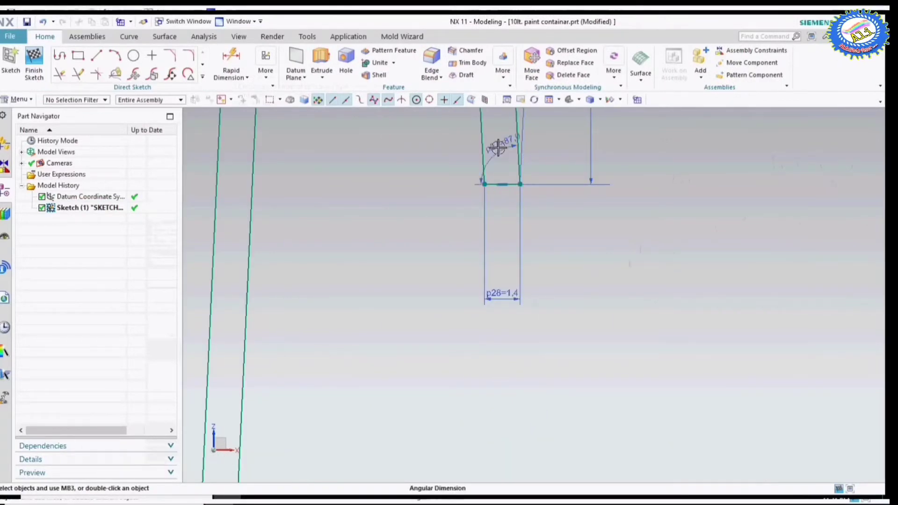
pyautogui.scroll(-3, 510, 299)
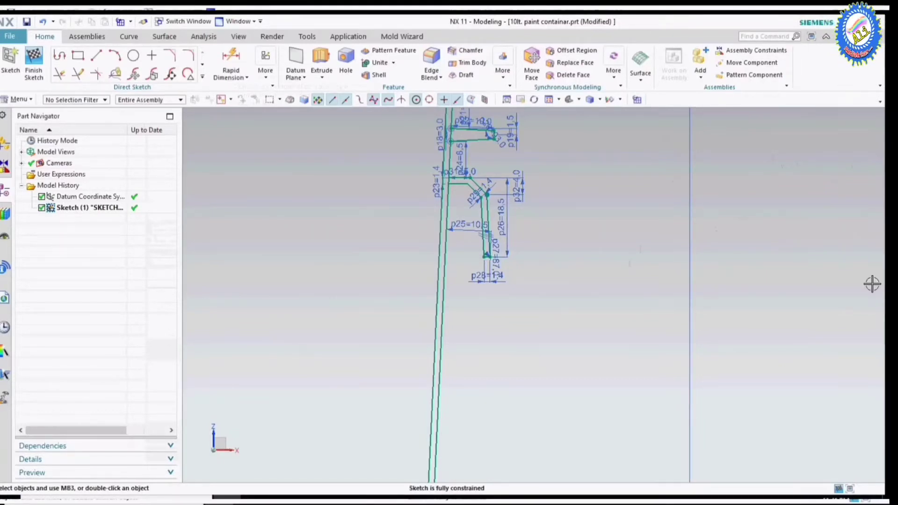
# Add a 55.0 Rapid Dimension between two profile lines, then zoom to the base
pyautogui.click(231, 65)
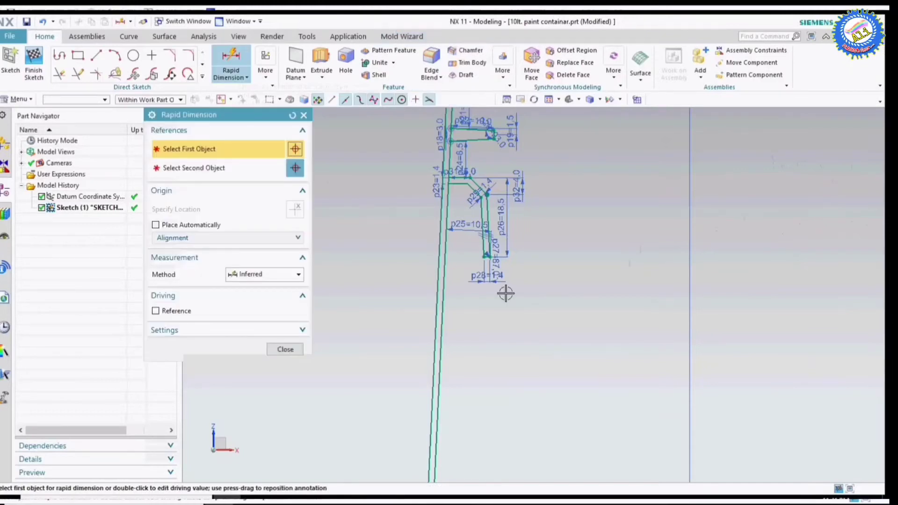
pyautogui.scroll(-2, 505, 293)
pyautogui.click(477, 296)
pyautogui.scroll(3, 476, 296)
pyautogui.click(374, 220)
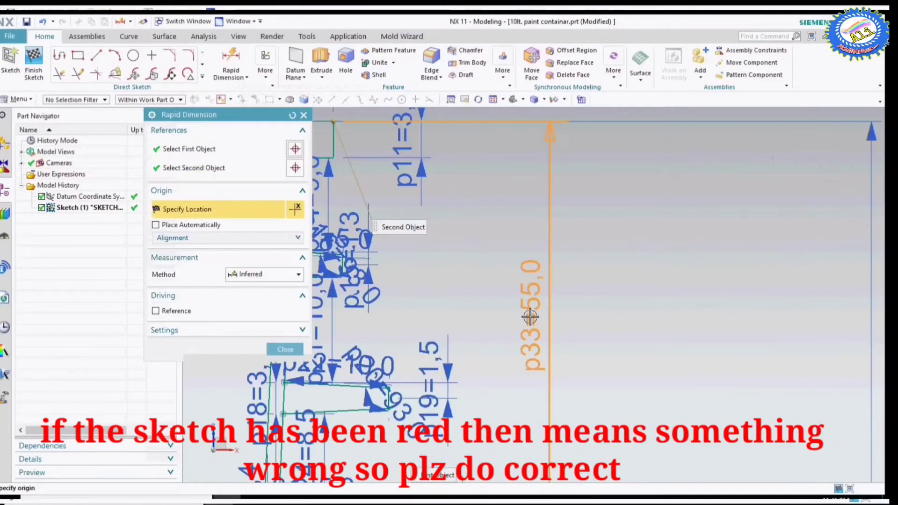
pyautogui.scroll(-1, 454, 343)
pyautogui.click(454, 342)
pyautogui.middleClick(747, 265)
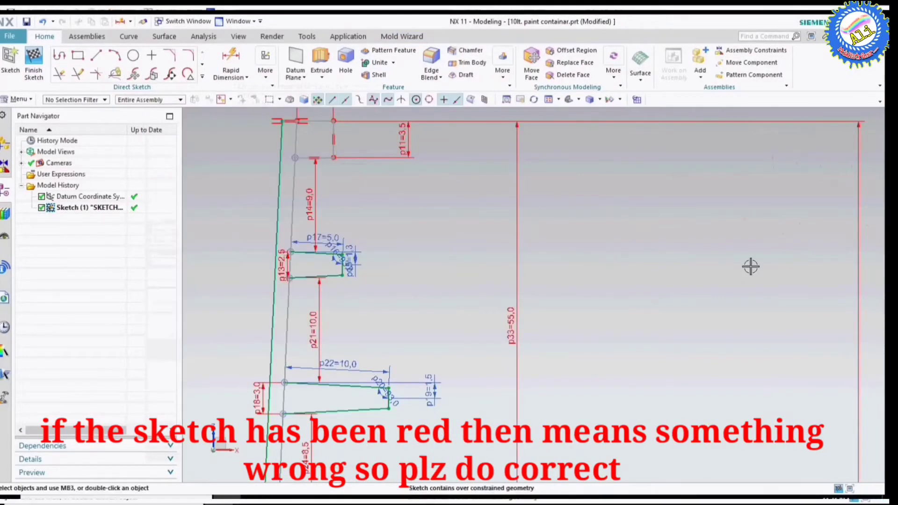
pyautogui.scroll(-3, 541, 279)
pyautogui.scroll(-1, 505, 234)
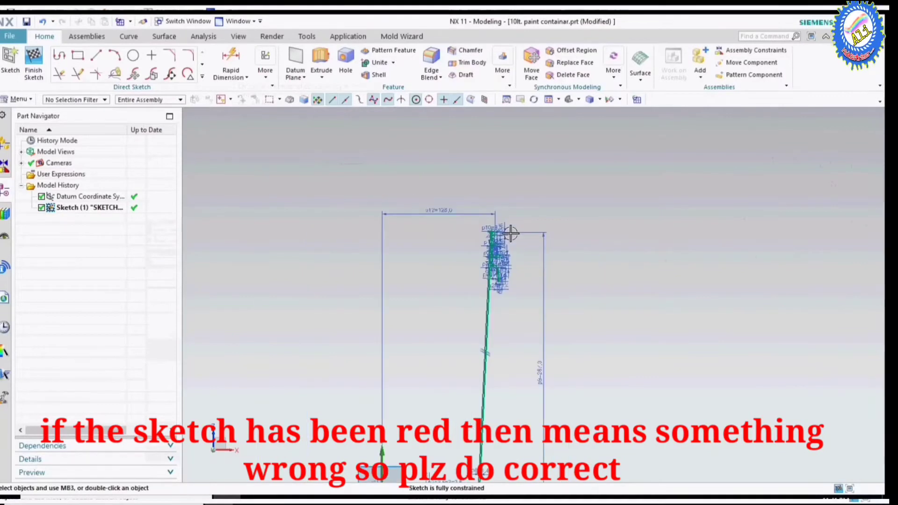
pyautogui.scroll(4, 449, 304)
pyautogui.scroll(4, 447, 306)
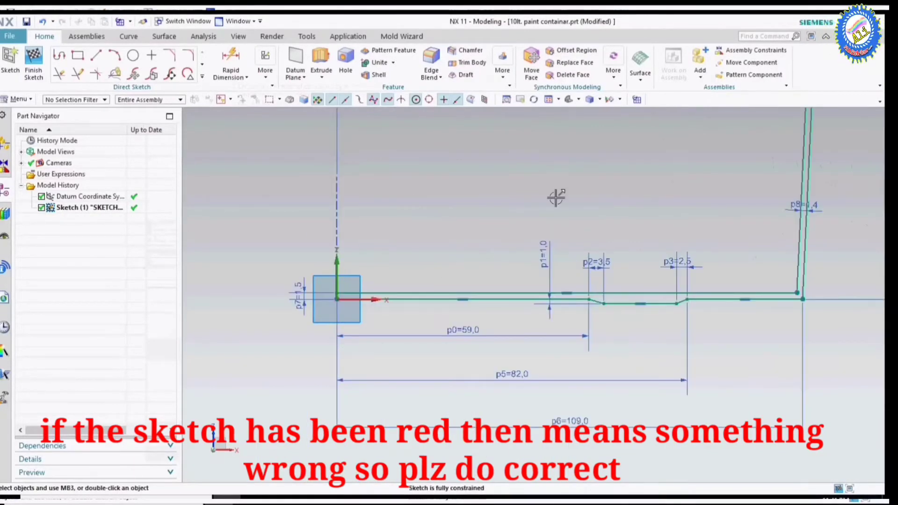
pyautogui.scroll(1, 828, 283)
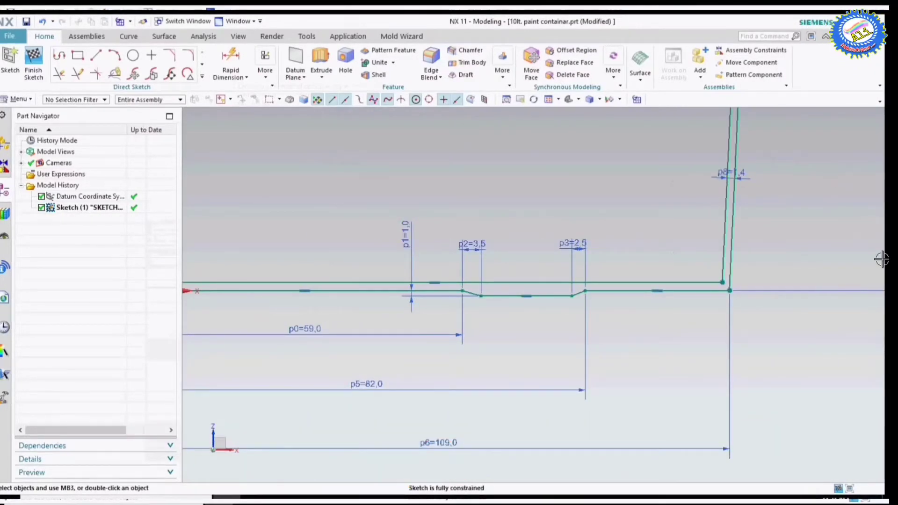
# Measure the container wall line's angle against a direction
pyautogui.click(203, 36)
pyautogui.click(86, 62)
pyautogui.click(724, 248)
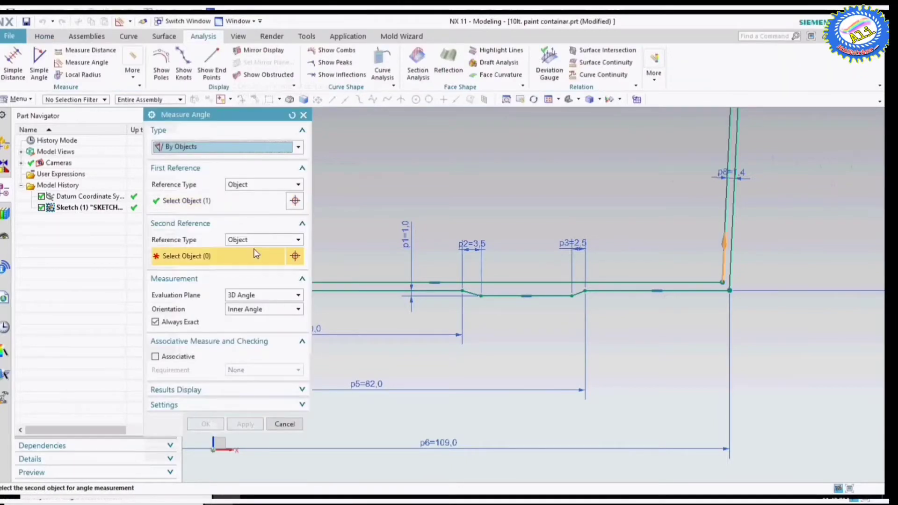
pyautogui.click(263, 239)
pyautogui.click(236, 271)
pyautogui.press('Escape')
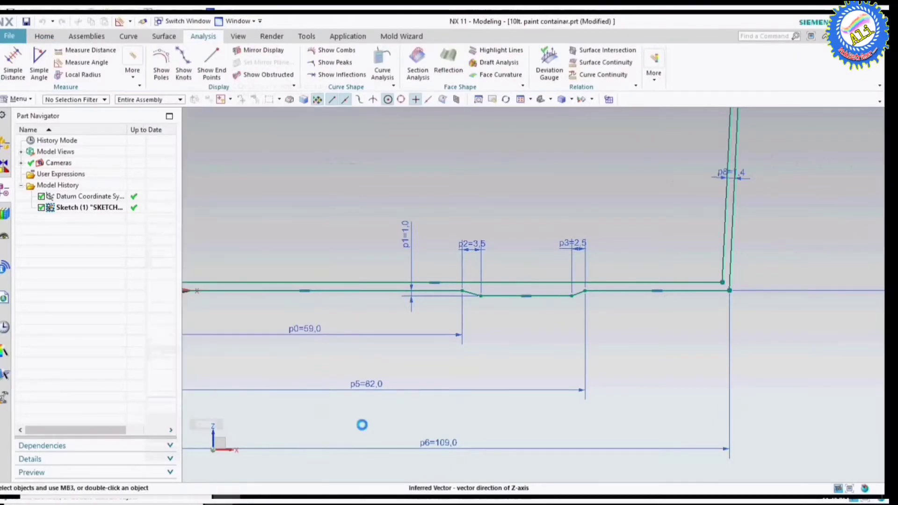
# Draw a short line down from the base's outer corner
pyautogui.click(44, 36)
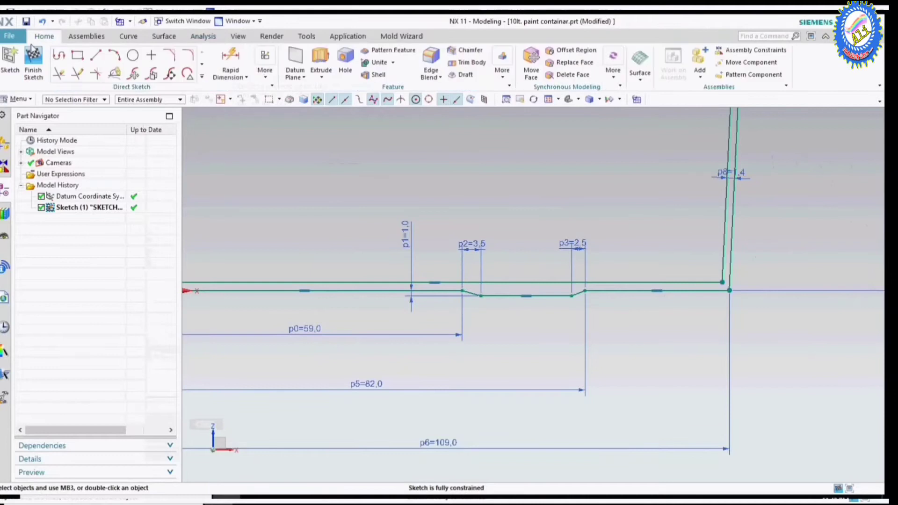
pyautogui.click(60, 55)
pyautogui.scroll(3, 730, 304)
pyautogui.click(720, 265)
pyautogui.scroll(3, 716, 322)
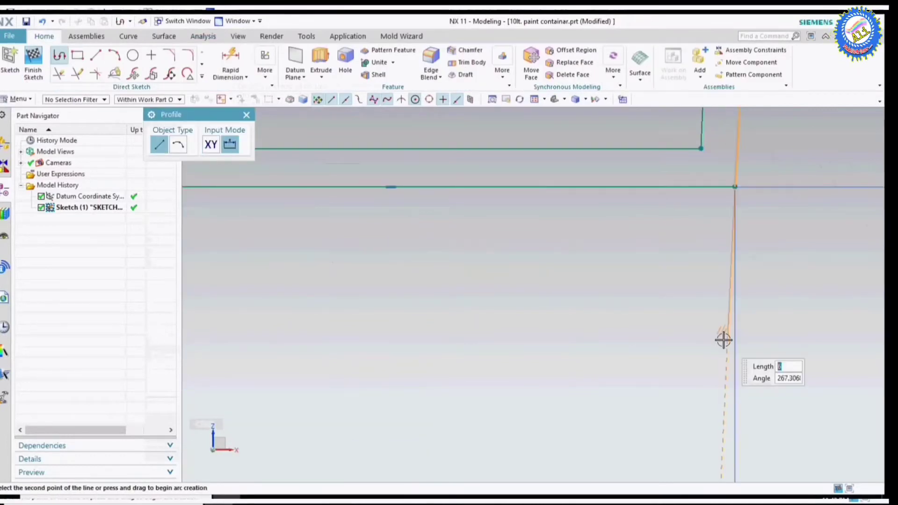
pyautogui.click(733, 340)
pyautogui.press('Escape')
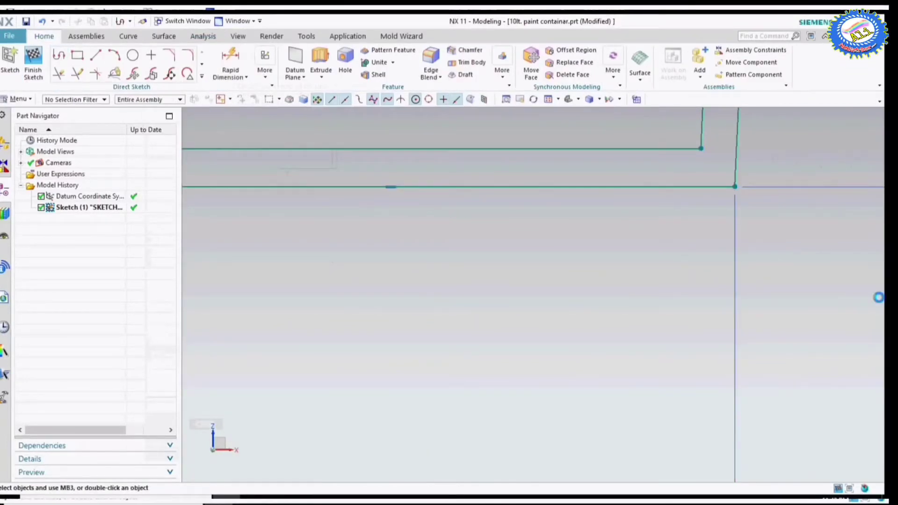
# Draw the foot outline: sloped side, short bottom edge and closing side
pyautogui.press('l')
pyautogui.click(735, 187)
pyautogui.click(697, 319)
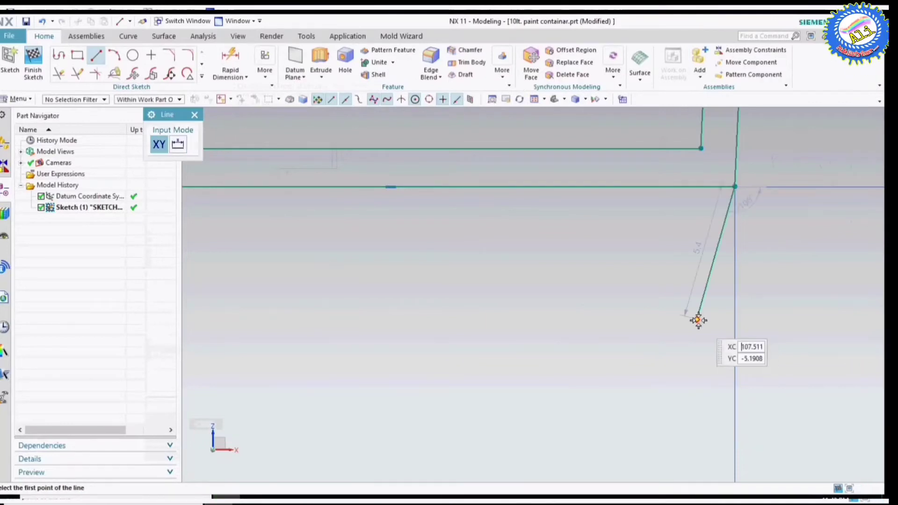
pyautogui.click(622, 319)
pyautogui.click(566, 187)
pyautogui.click(622, 319)
pyautogui.press('Escape')
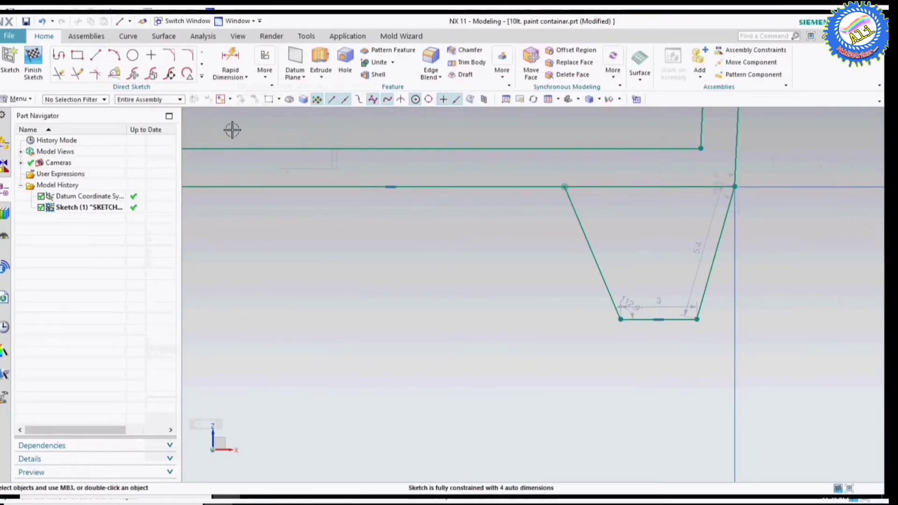
# Make the foot's outer side vertical and dimension its height to 3.0
pyautogui.click(724, 225)
pyautogui.click(737, 164)
pyautogui.click(822, 117)
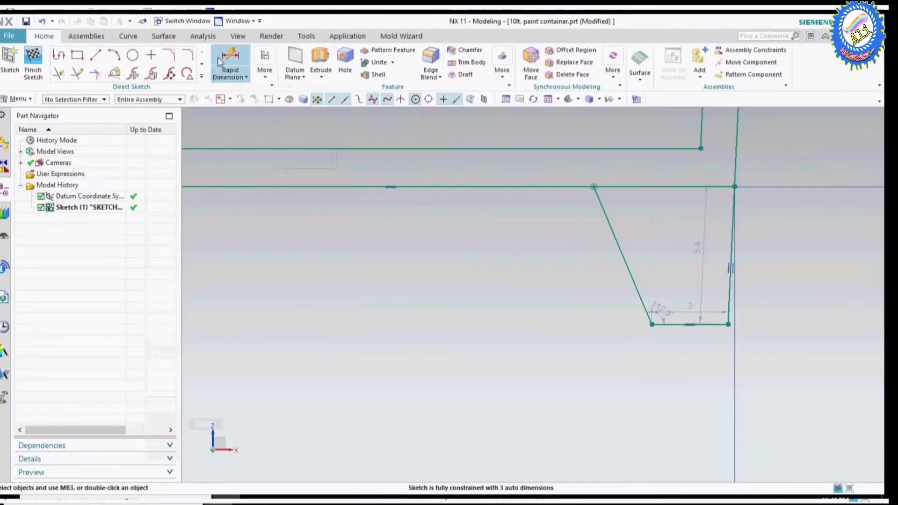
pyautogui.click(230, 61)
pyautogui.click(735, 187)
pyautogui.click(731, 322)
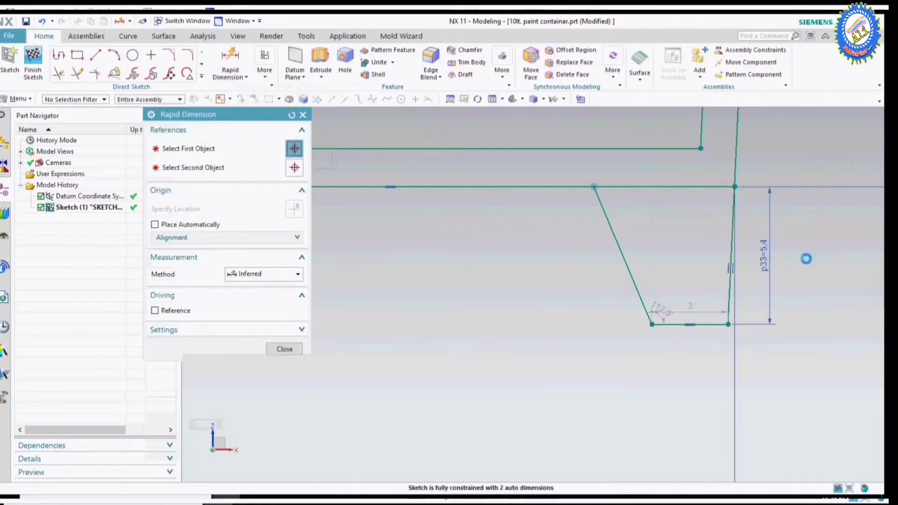
pyautogui.click(806, 258)
pyautogui.write('3')
pyautogui.press('Return')
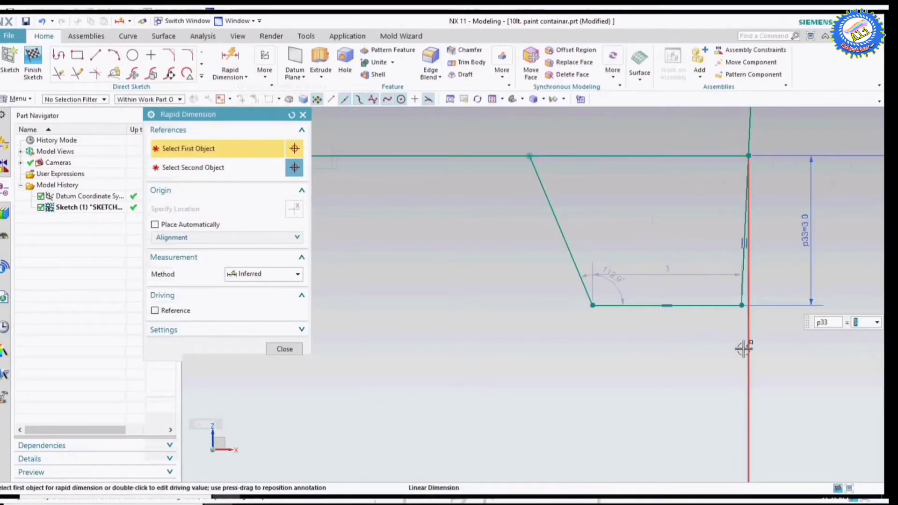
# Dimension the foot's top width p34=1.8 and bottom width p35=0.9
pyautogui.click(530, 155)
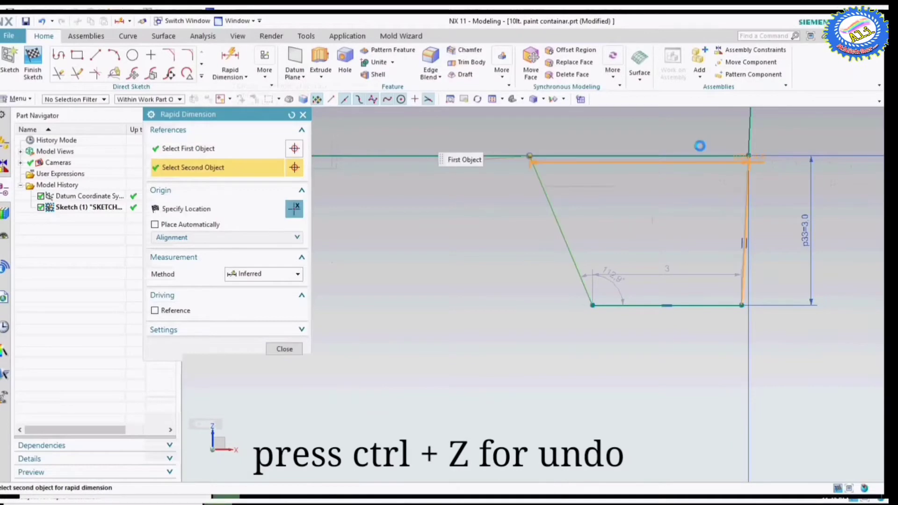
pyautogui.click(748, 156)
pyautogui.click(693, 124)
pyautogui.write('1.8')
pyautogui.press('Return')
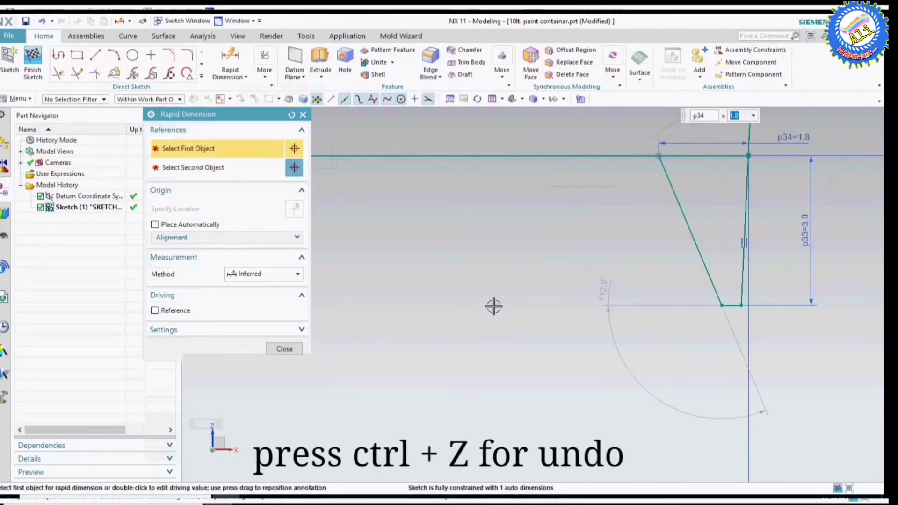
pyautogui.click(747, 150)
pyautogui.scroll(3, 737, 311)
pyautogui.click(741, 311)
pyautogui.click(822, 409)
pyautogui.write('1.8')
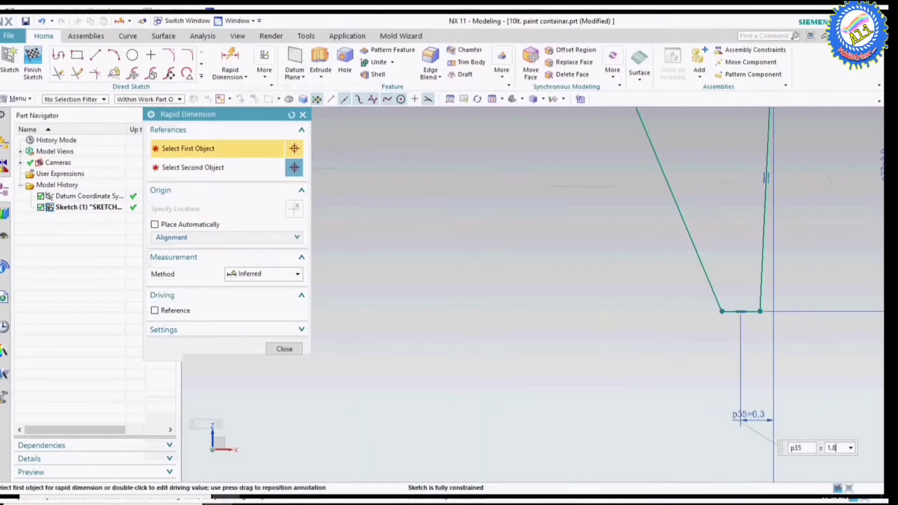
pyautogui.press('Return')
pyautogui.press('Escape')
pyautogui.scroll(-3, 633, 311)
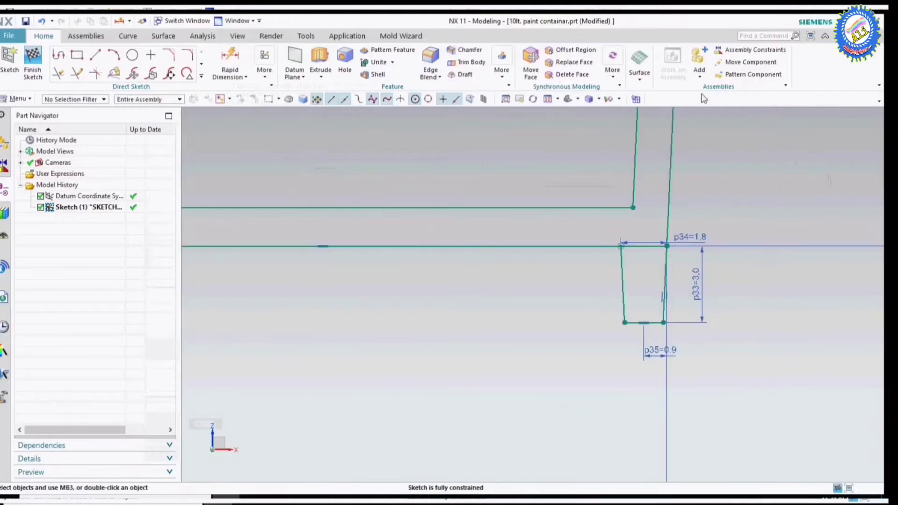
pyautogui.scroll(-3, 619, 351)
# Finish the profile sketch with Ctrl+Q and save the part
pyautogui.hotkey('ctrl', 'q')
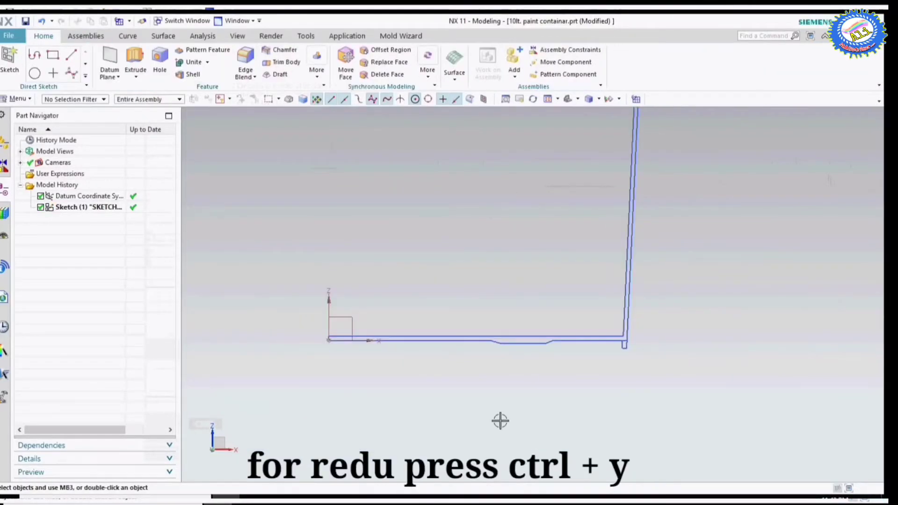
pyautogui.hotkey('ctrl', 's')
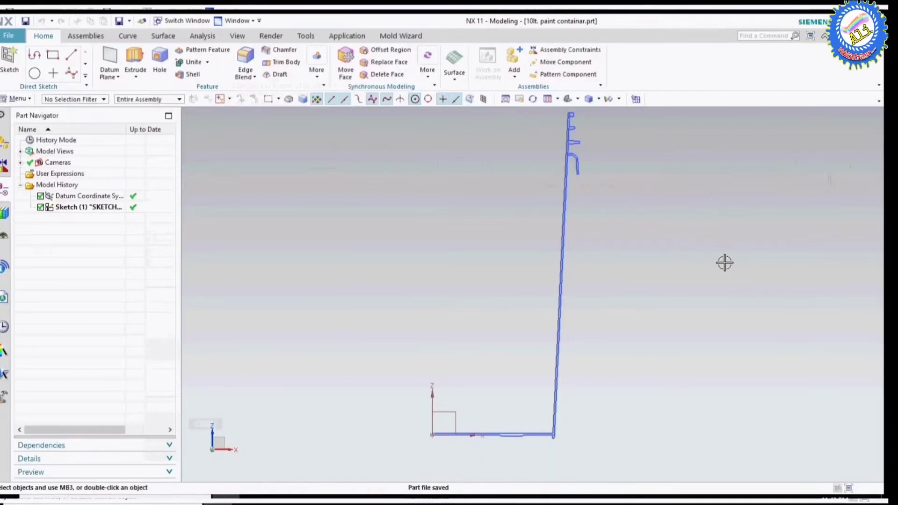
pyautogui.scroll(1, 520, 449)
pyautogui.scroll(2, 519, 457)
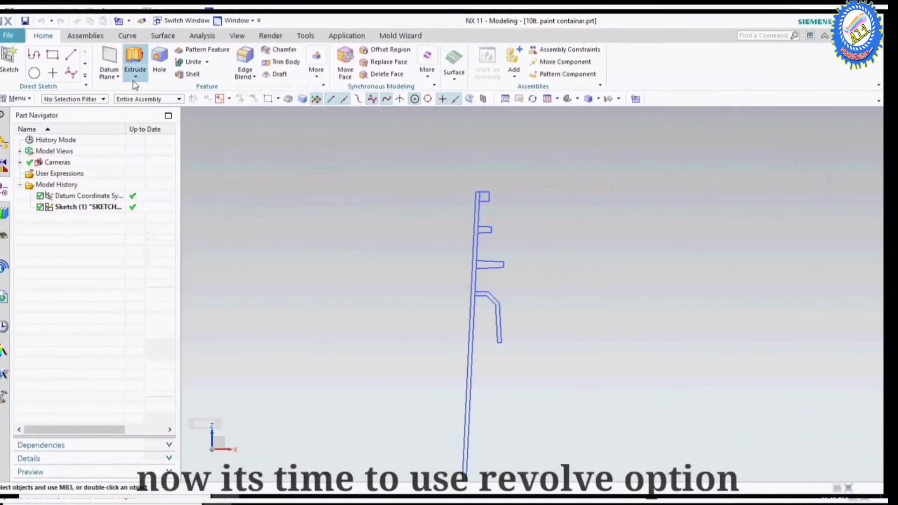
# Start a Revolve and select all container profile curves, including the lower rectangle and bottom step
pyautogui.click(135, 76)
pyautogui.click(155, 105)
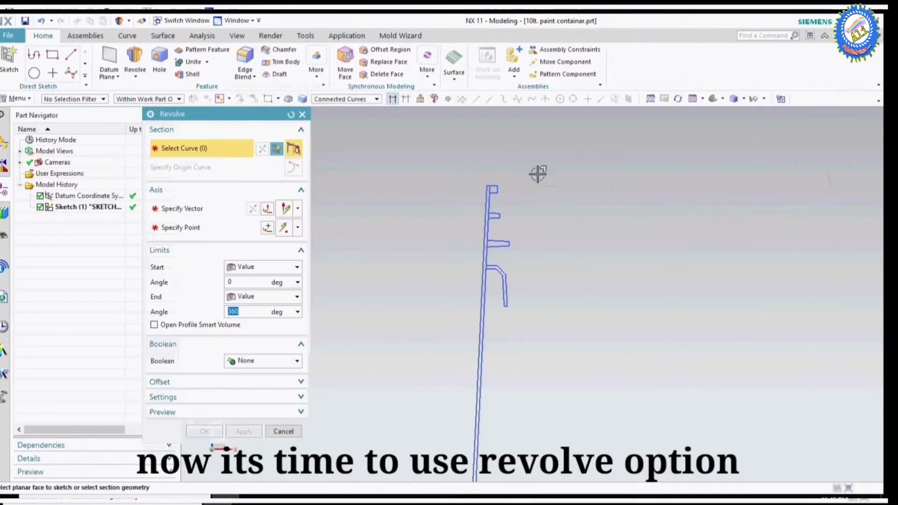
pyautogui.scroll(2, 495, 187)
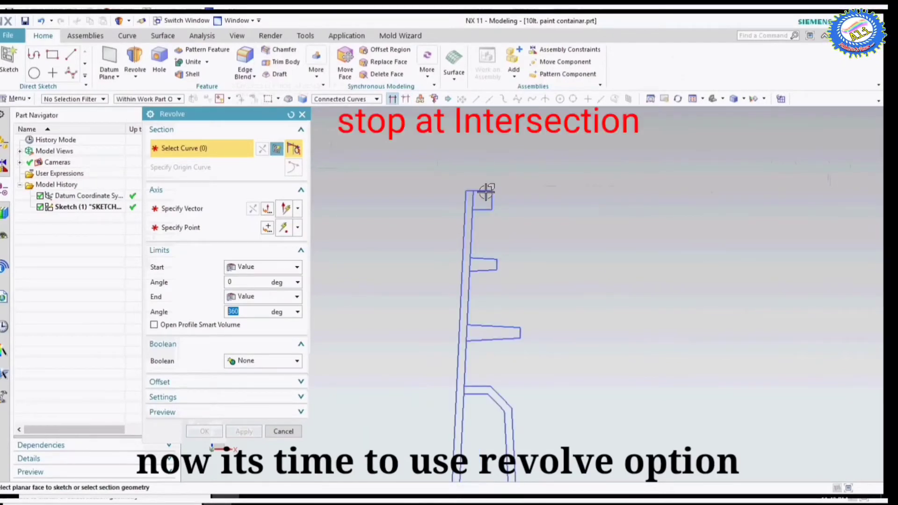
pyautogui.scroll(2, 468, 189)
pyautogui.click(455, 188)
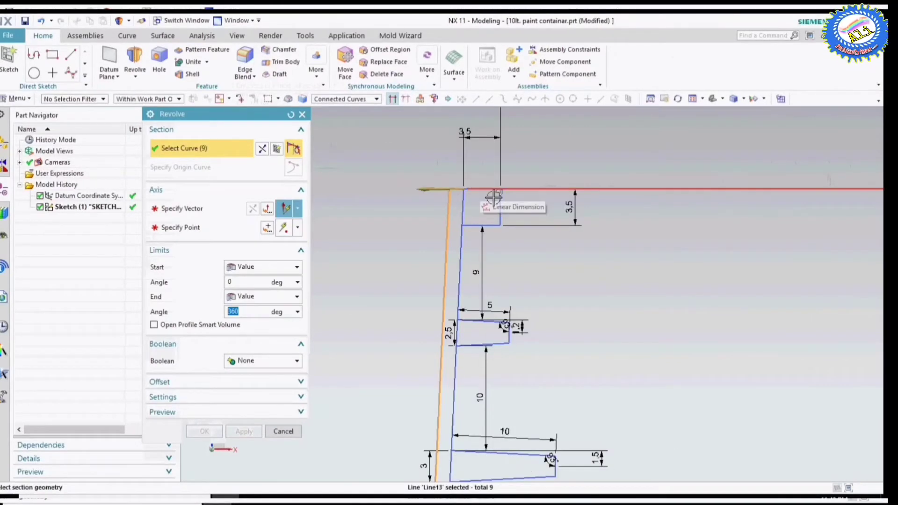
pyautogui.scroll(2, 461, 244)
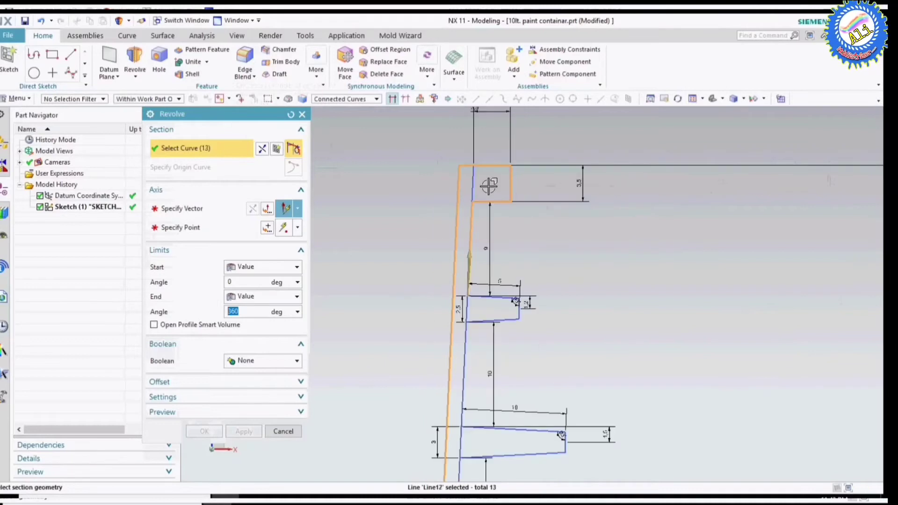
pyautogui.scroll(2, 493, 311)
pyautogui.click(521, 323)
pyautogui.scroll(-4, 556, 213)
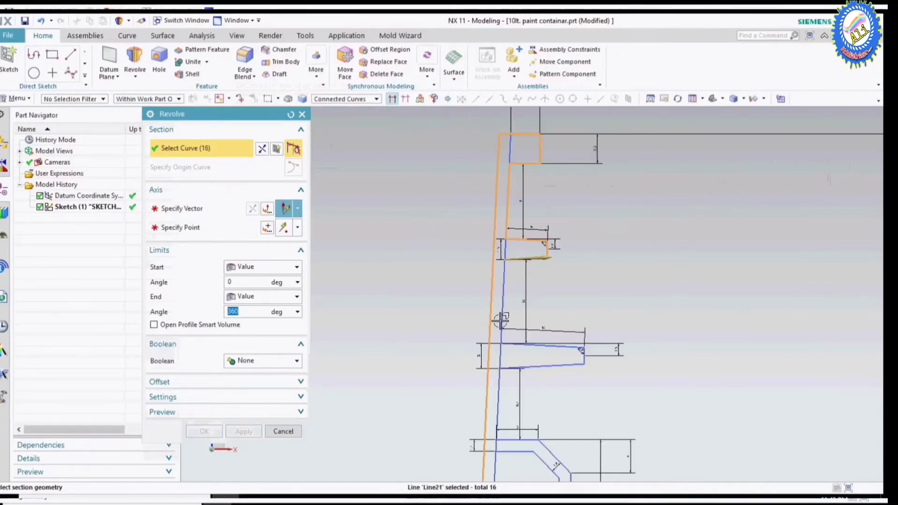
pyautogui.click(540, 357)
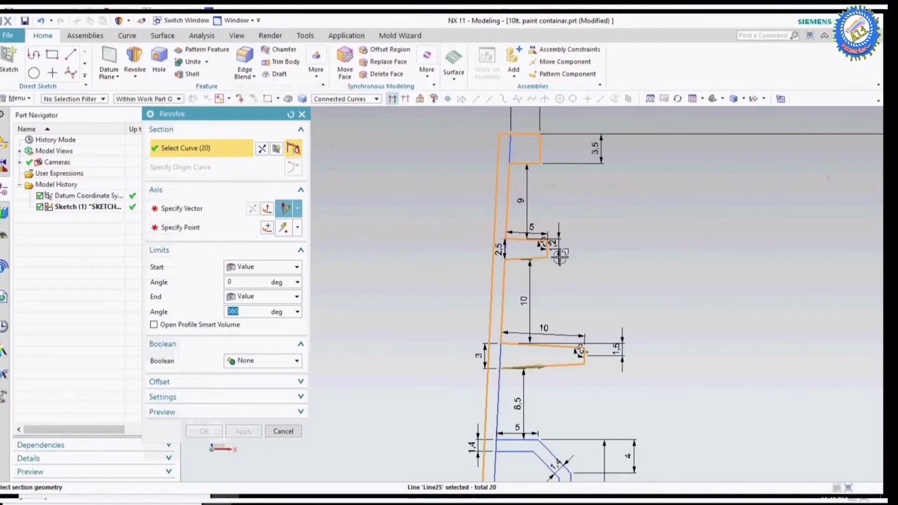
pyautogui.scroll(1, 511, 311)
pyautogui.scroll(1, 511, 311)
pyautogui.click(491, 283)
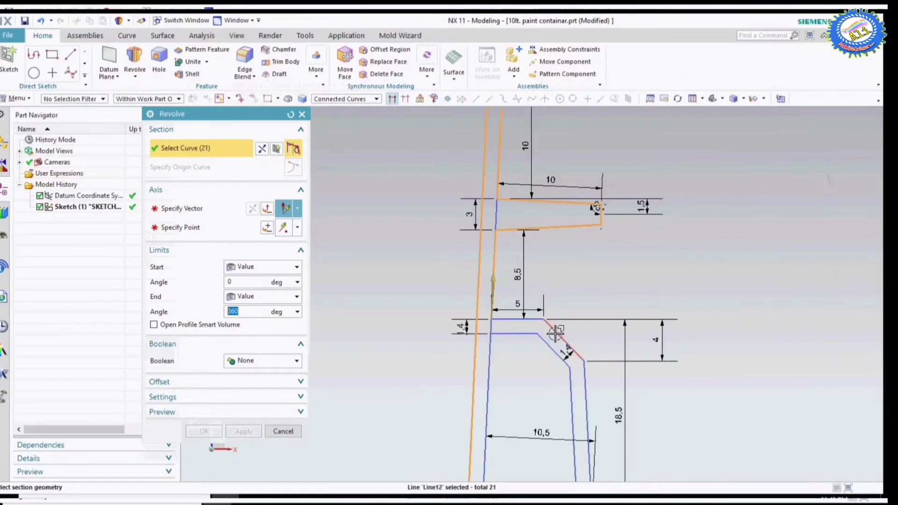
pyautogui.click(554, 331)
pyautogui.scroll(-2, 608, 269)
pyautogui.click(530, 355)
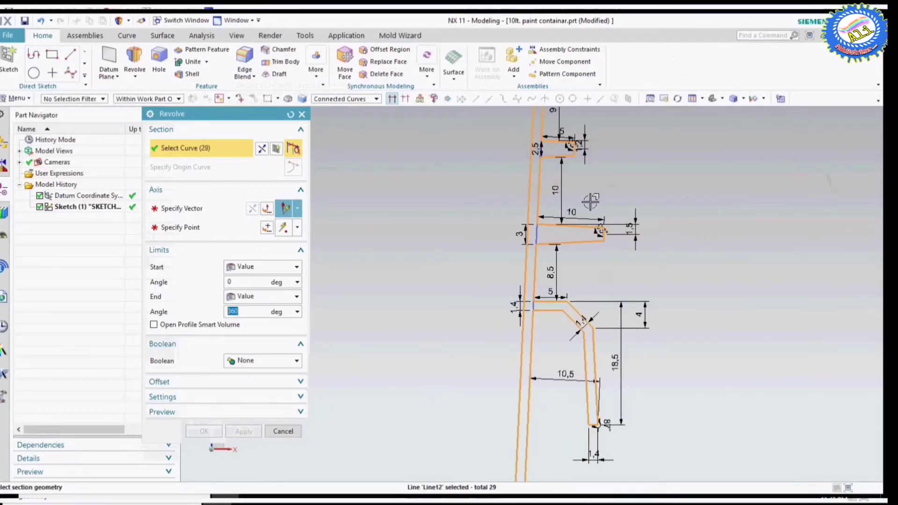
pyautogui.scroll(-3, 591, 202)
pyautogui.scroll(-1, 577, 305)
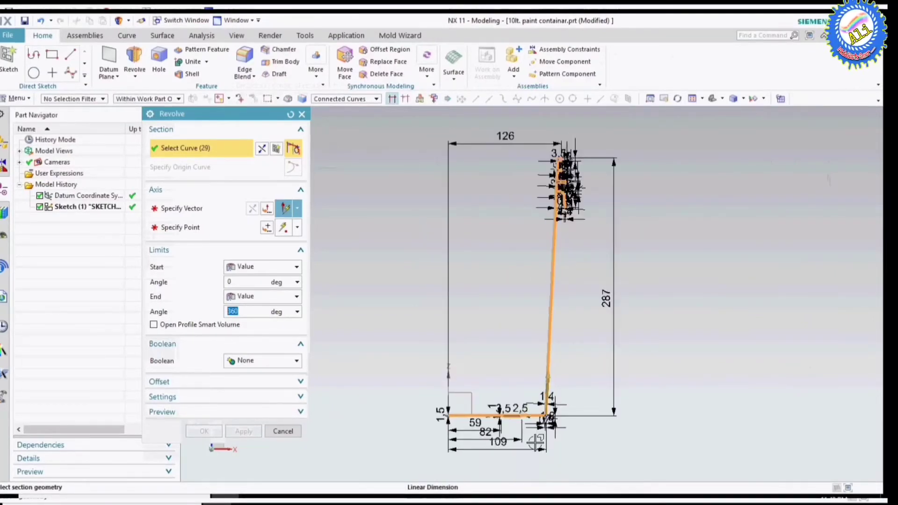
pyautogui.scroll(2, 568, 362)
pyautogui.scroll(2, 569, 362)
pyautogui.scroll(1, 569, 363)
pyautogui.click(575, 320)
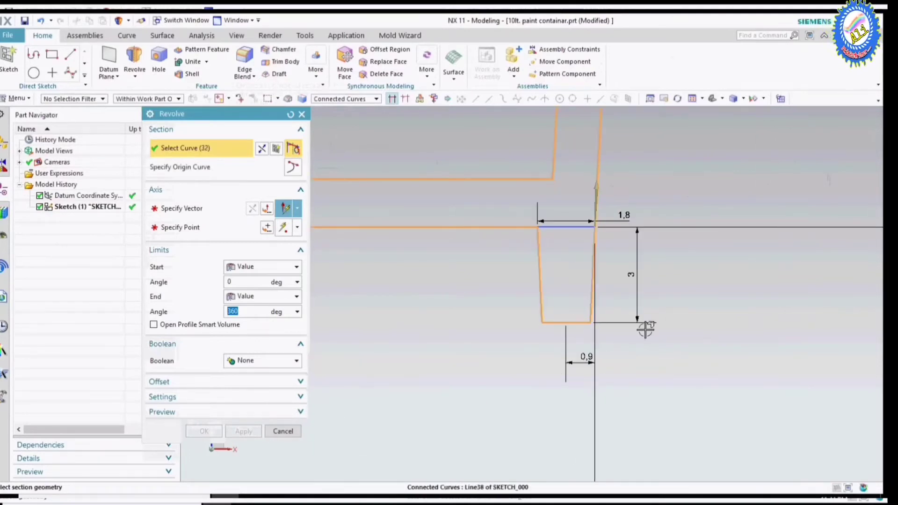
pyautogui.scroll(-2, 641, 327)
pyautogui.scroll(-1, 641, 276)
pyautogui.scroll(-2, 585, 351)
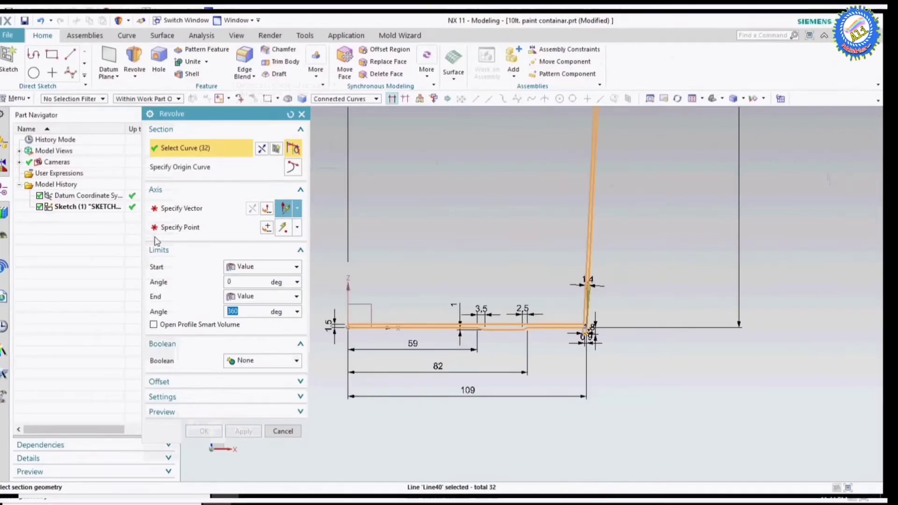
# Use the datum Z axis as revolve axis, keep 0–360°, and confirm
pyautogui.click(199, 211)
pyautogui.scroll(-3, 587, 383)
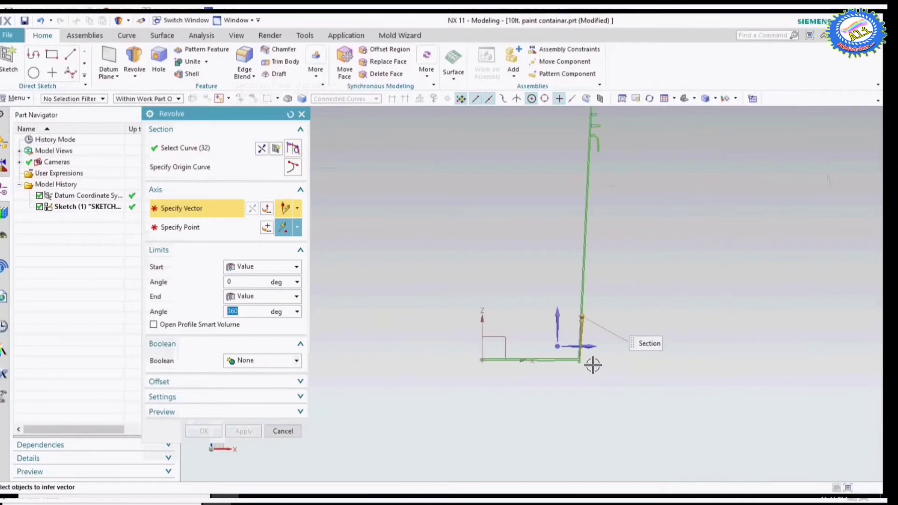
pyautogui.click(481, 316)
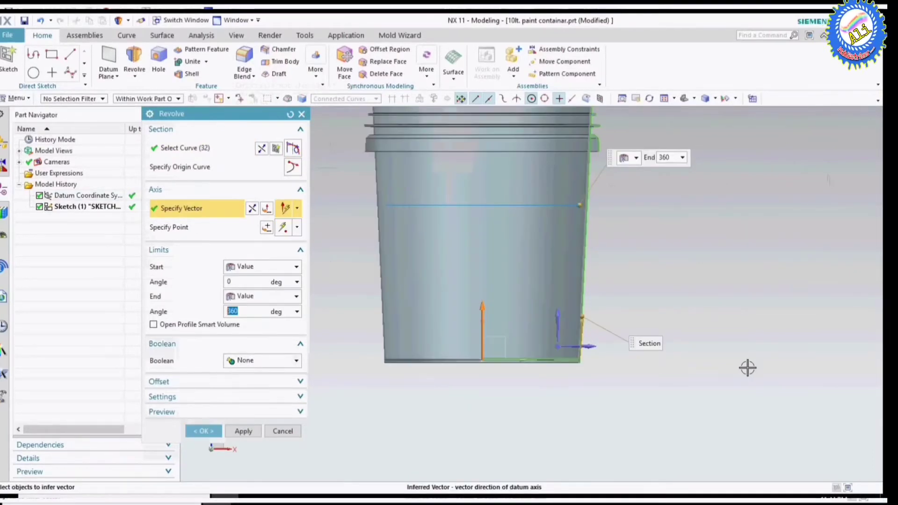
pyautogui.scroll(-2, 692, 377)
pyautogui.click(208, 437)
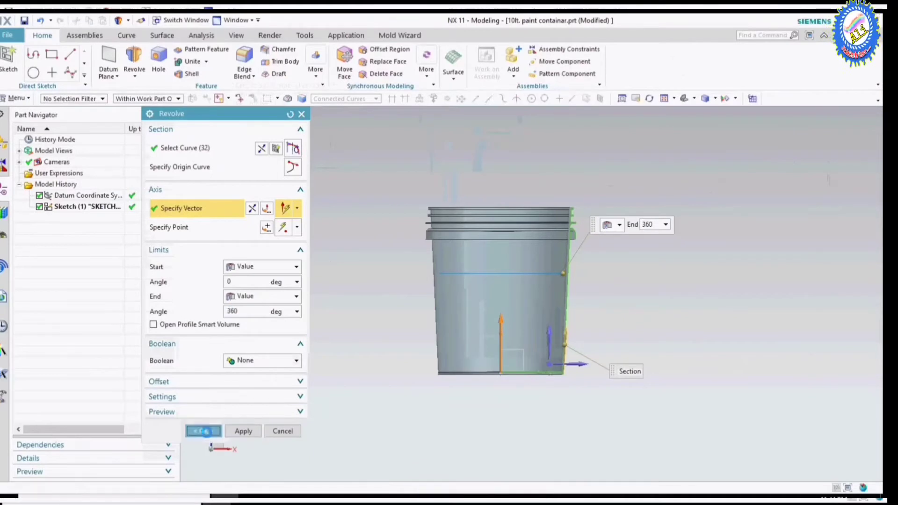
pyautogui.press('Home')
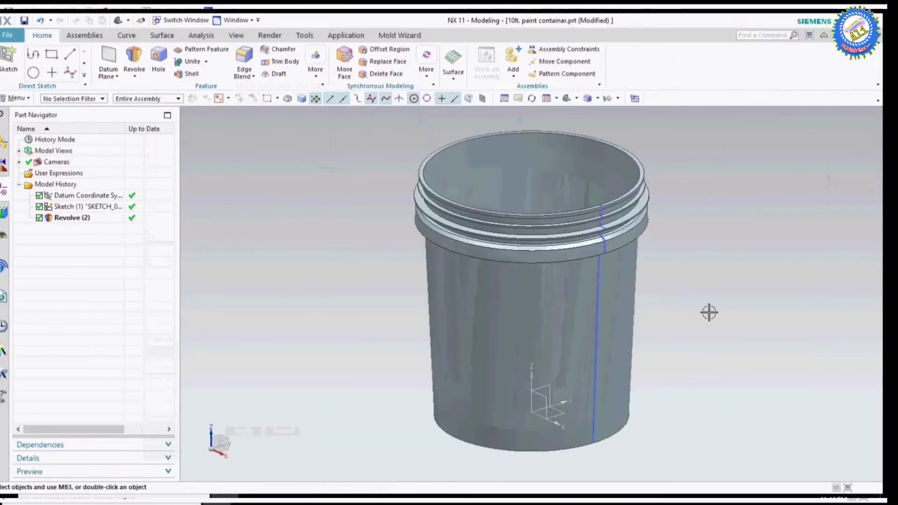
# Orbit and snap to front and top views to inspect the container's underside and open top
pyautogui.moveTo(570, 314)
pyautogui.mouseDown(button='middle')
pyautogui.moveTo(582, 234)
pyautogui.moveTo(624, 361)
pyautogui.moveTo(636, 323)
pyautogui.moveTo(688, 260)
pyautogui.mouseUp(button='middle')
pyautogui.hotkey('ctrl', 'alt', 'f')
pyautogui.moveTo(669, 290); pyautogui.dragTo(649, 224, button='middle')
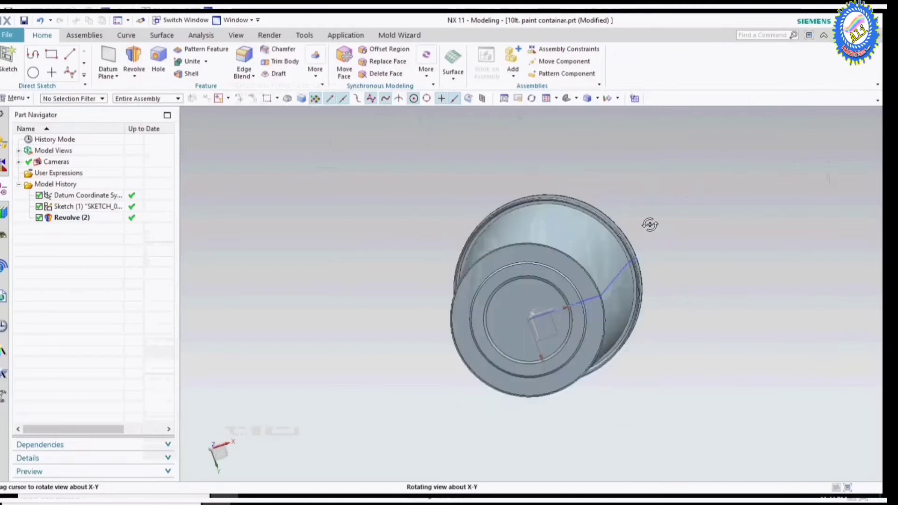
pyautogui.moveTo(646, 295); pyautogui.dragTo(782, 264, button='middle')
pyautogui.hotkey('ctrl', 'alt', 'f')
pyautogui.moveTo(699, 287)
pyautogui.mouseDown(button='middle')
pyautogui.moveTo(683, 284)
pyautogui.moveTo(660, 327)
pyautogui.moveTo(675, 363)
pyautogui.moveTo(755, 309)
pyautogui.mouseUp(button='middle')
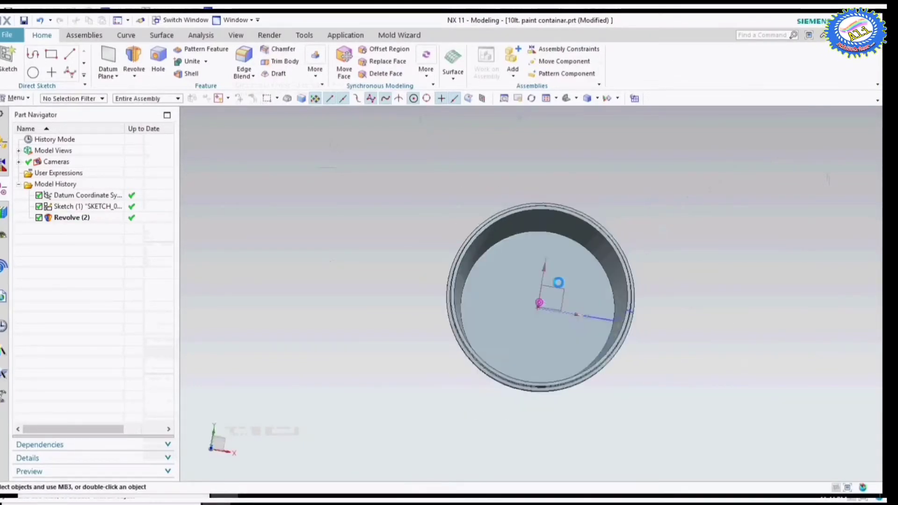
pyautogui.hotkey('ctrl', 'alt', 't')
pyautogui.moveTo(651, 189)
pyautogui.mouseDown(button='middle')
pyautogui.moveTo(706, 338)
pyautogui.moveTo(680, 243)
pyautogui.moveTo(648, 200)
pyautogui.moveTo(647, 275)
pyautogui.moveTo(741, 322)
pyautogui.mouseUp(button='middle')
pyautogui.hotkey('ctrl', 'alt', 'f')
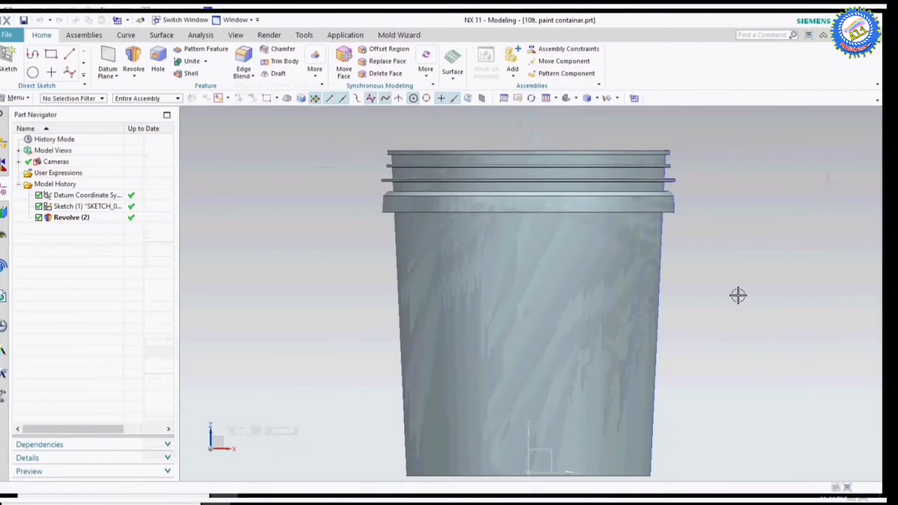
pyautogui.moveTo(737, 295)
pyautogui.mouseDown(button='middle')
pyautogui.moveTo(715, 315)
pyautogui.moveTo(700, 248)
pyautogui.moveTo(696, 304)
pyautogui.moveTo(763, 316)
pyautogui.mouseUp(button='middle')
pyautogui.hotkey('ctrl', 'alt', 'f')
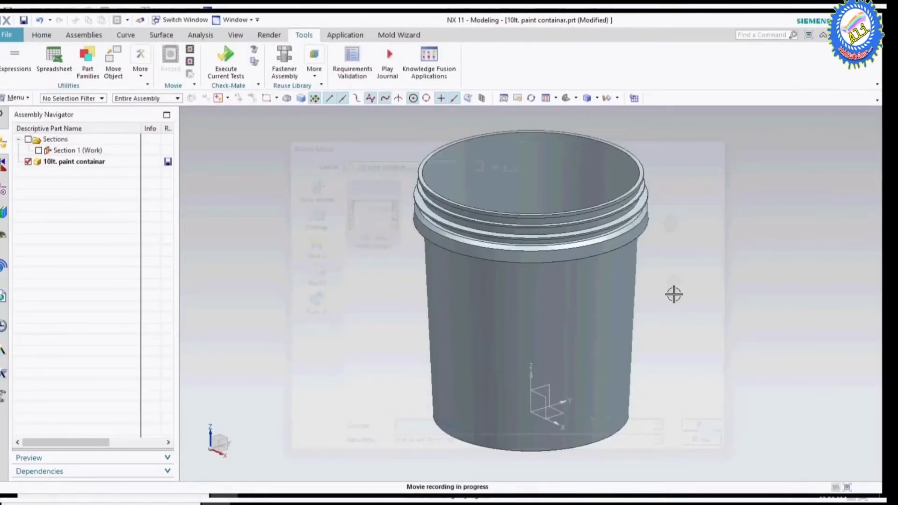
pyautogui.moveTo(673, 295)
pyautogui.mouseDown(button='middle')
pyautogui.moveTo(653, 206)
pyautogui.moveTo(667, 278)
pyautogui.moveTo(770, 272)
pyautogui.mouseUp(button='middle')
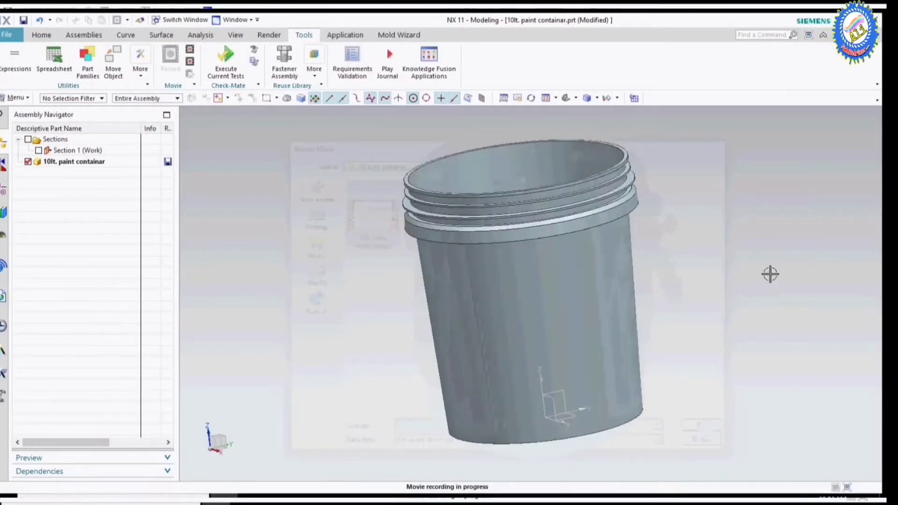
# Cut a View Section through the container, view it face-on, then close it
pyautogui.hotkey('ctrl', 'alt', 'f')
pyautogui.hotkey('ctrl', 'h')
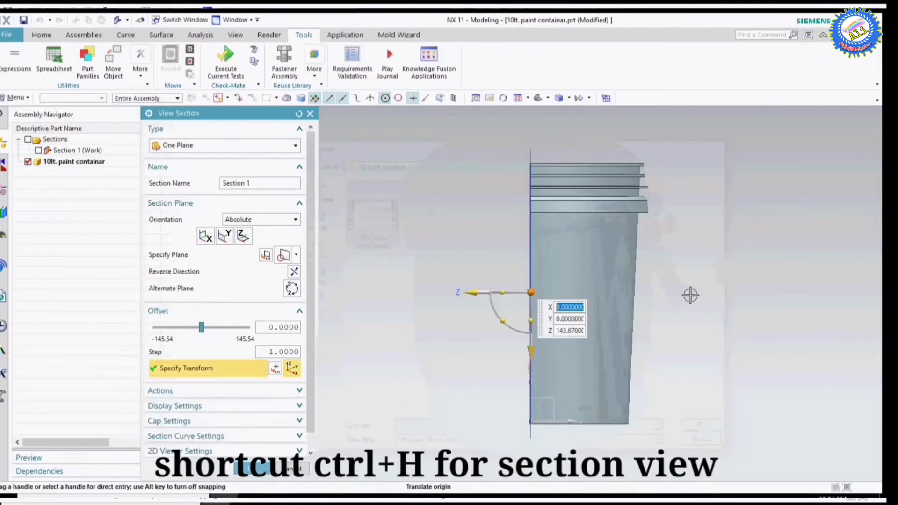
pyautogui.hotkey('ctrl', 'alt', 'r')
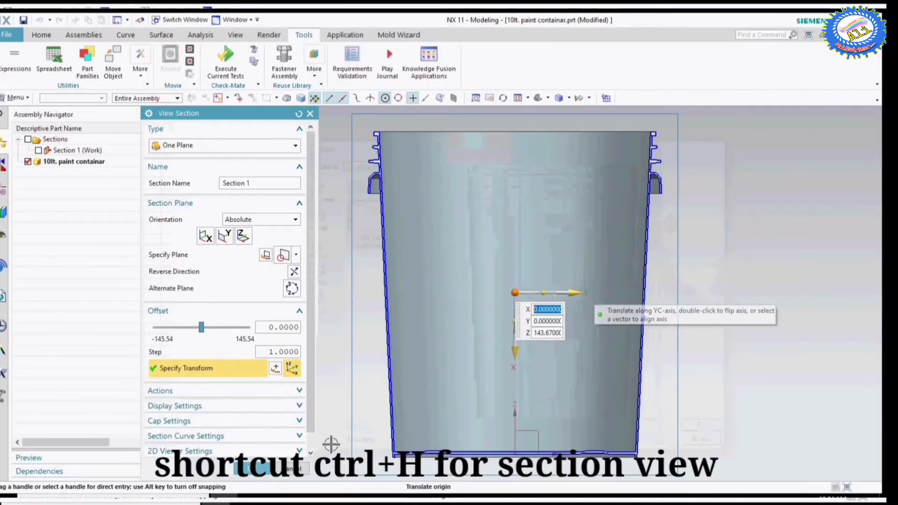
pyautogui.click(279, 473)
pyautogui.moveTo(738, 344)
pyautogui.mouseDown(button='middle')
pyautogui.moveTo(716, 316)
pyautogui.moveTo(713, 334)
pyautogui.moveTo(711, 289)
pyautogui.moveTo(755, 321)
pyautogui.mouseUp(button='middle')
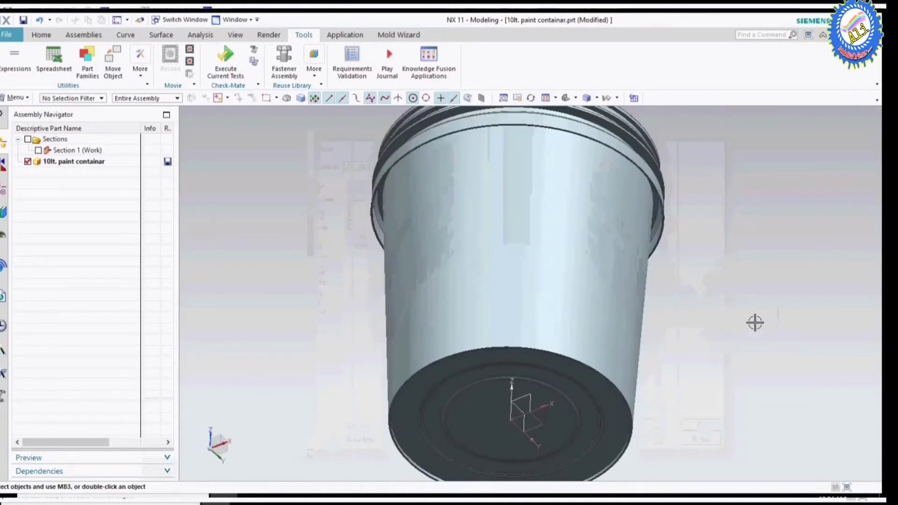
# Select the container body in Edit Object Display and apply Medium Azure blue
pyautogui.hotkey('ctrl', 'j')
pyautogui.click(510, 275)
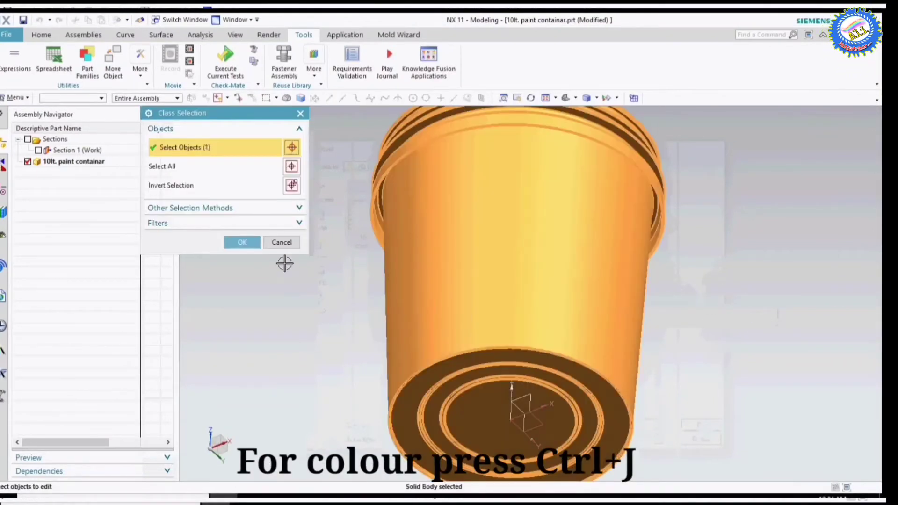
pyautogui.click(241, 242)
pyautogui.scroll(-4, 553, 337)
pyautogui.click(274, 180)
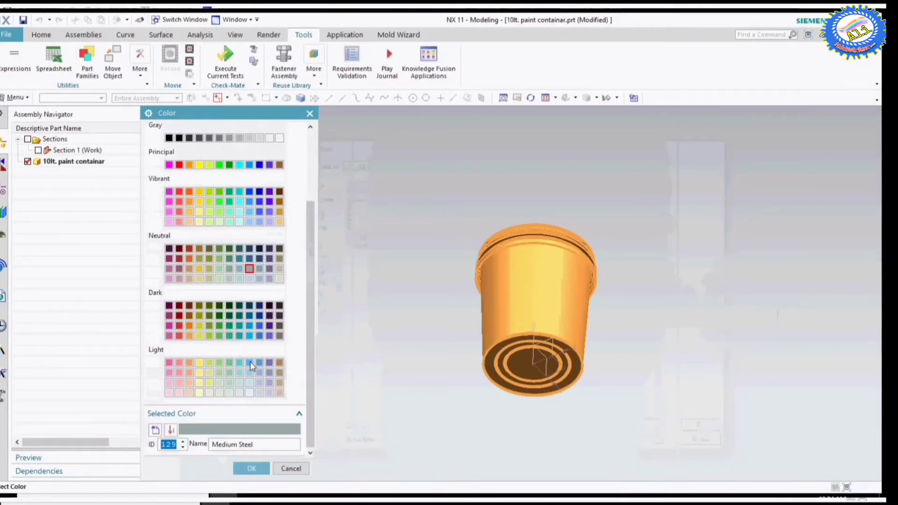
pyautogui.click(249, 326)
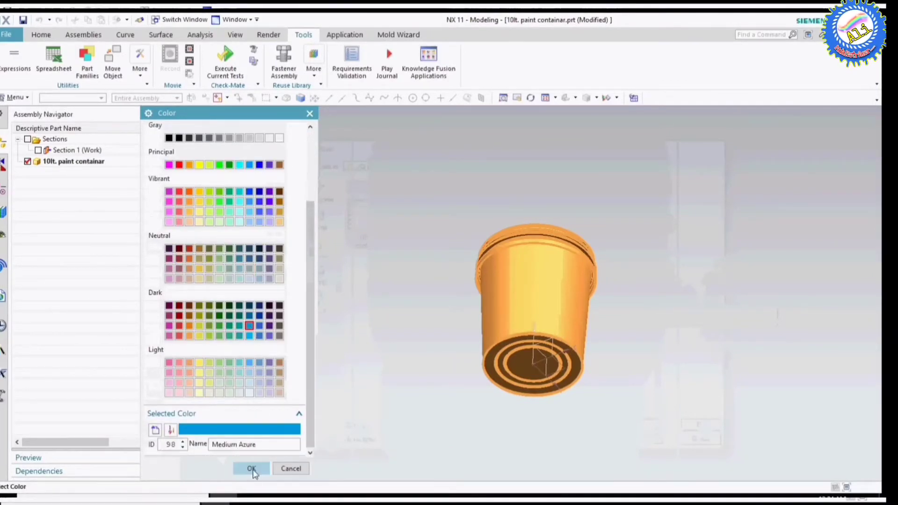
pyautogui.click(252, 469)
pyautogui.click(242, 427)
pyautogui.moveTo(631, 327)
pyautogui.mouseDown(button='middle')
pyautogui.moveTo(662, 362)
pyautogui.moveTo(569, 305)
pyautogui.mouseUp(button='middle')
# Switch the colour to the lighter Pale Azure and apply it
pyautogui.click(274, 179)
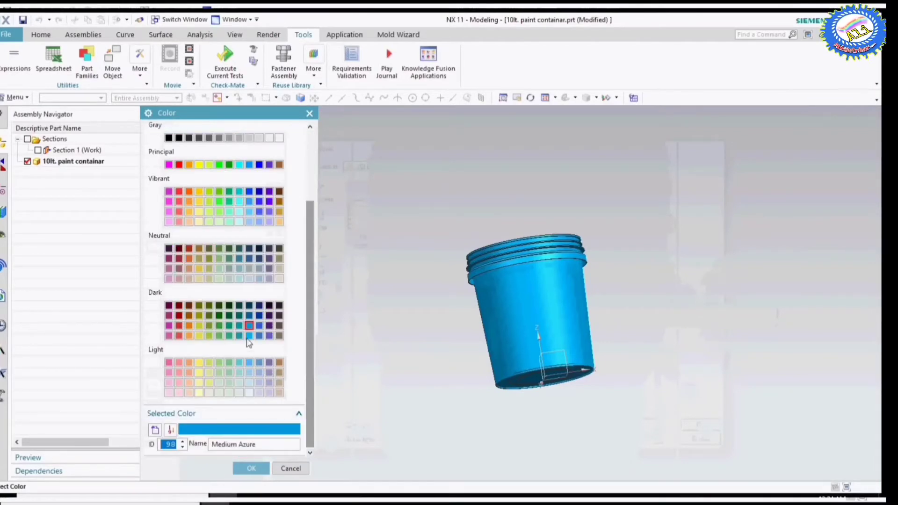
pyautogui.click(249, 335)
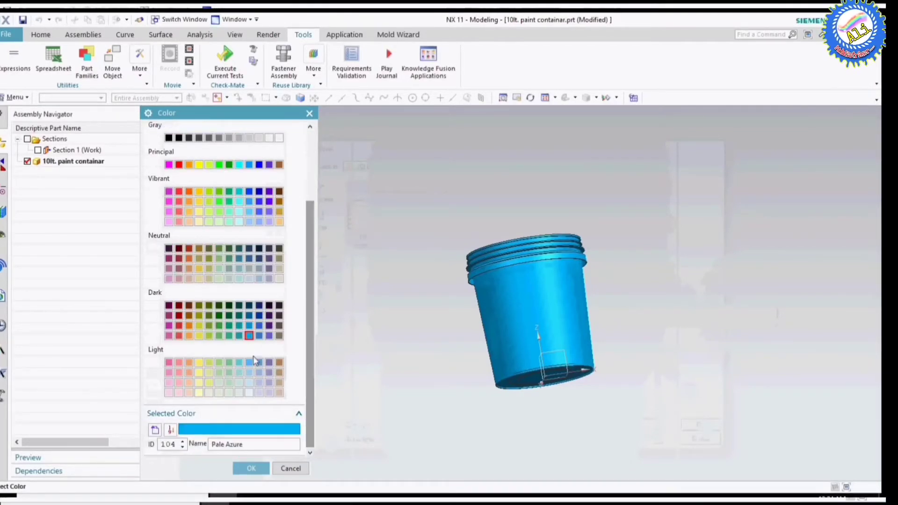
pyautogui.click(247, 468)
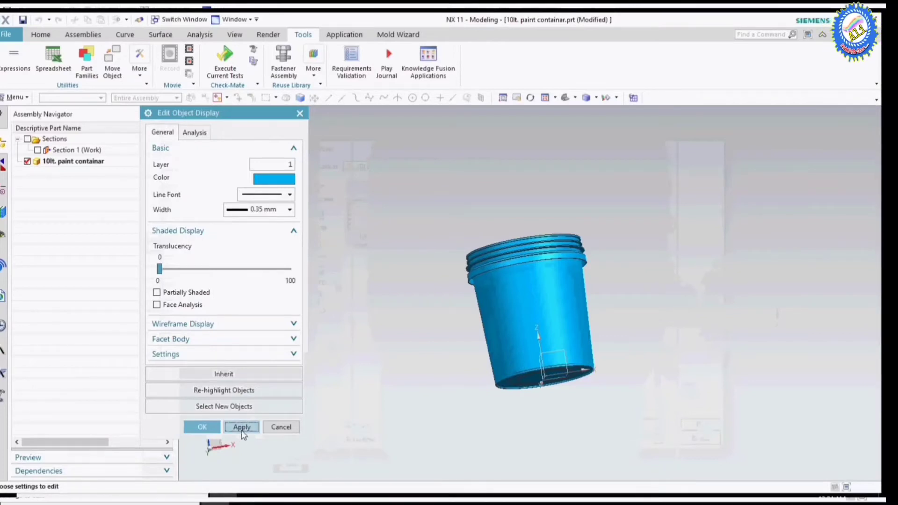
pyautogui.click(242, 427)
# Orbit the container and snap to a straight-on view of its bottom
pyautogui.click(202, 427)
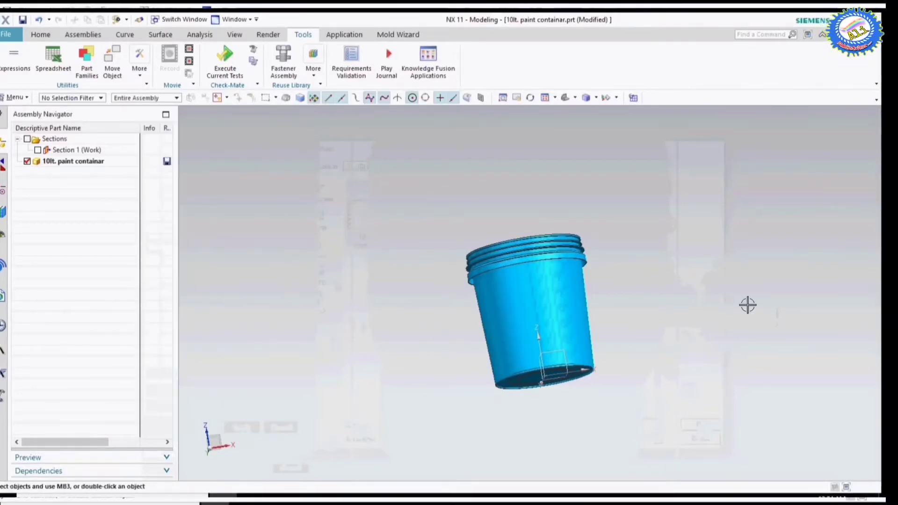
pyautogui.moveTo(748, 304); pyautogui.dragTo(597, 308, button='middle')
pyautogui.scroll(3, 597, 308)
pyautogui.moveTo(756, 314)
pyautogui.mouseDown(button='middle')
pyautogui.moveTo(641, 294)
pyautogui.moveTo(649, 202)
pyautogui.mouseUp(button='middle')
pyautogui.moveTo(632, 236); pyautogui.dragTo(804, 255, button='middle')
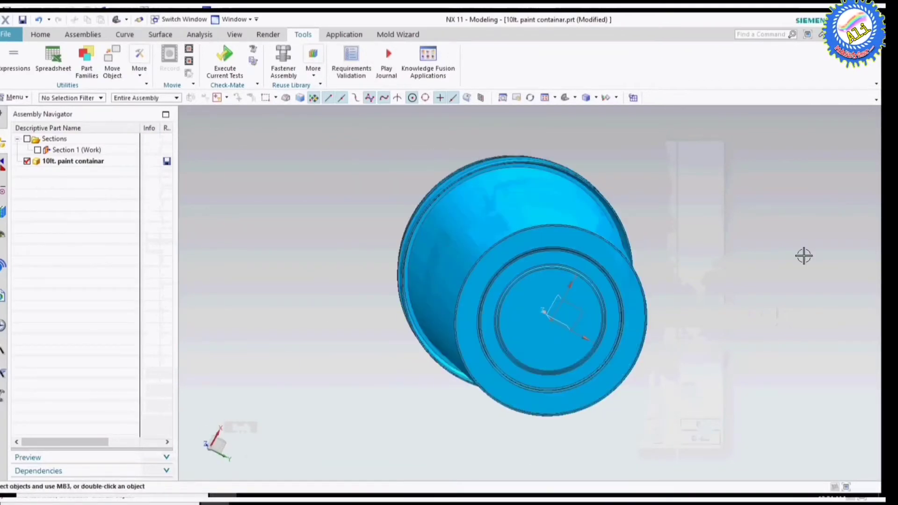
pyautogui.press('F8')
pyautogui.scroll(4, 763, 114)
pyautogui.scroll(-2, 694, 423)
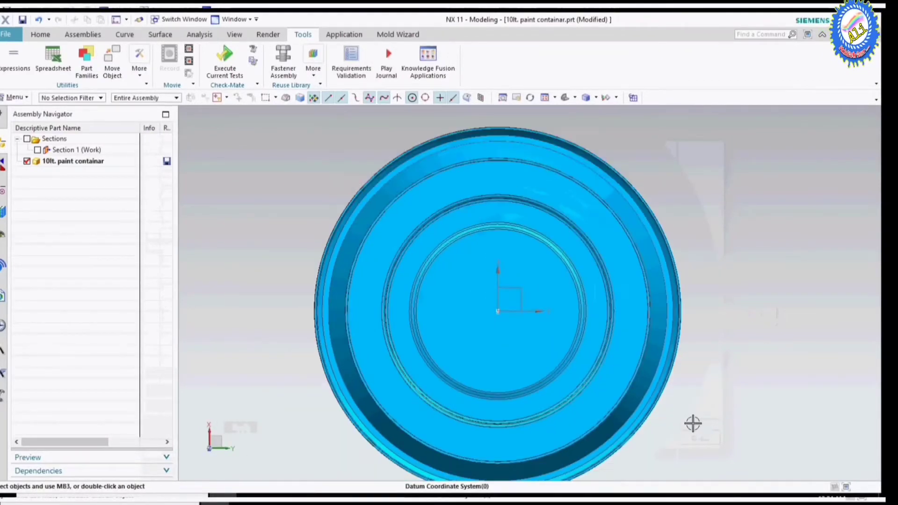
pyautogui.moveTo(694, 423)
pyautogui.mouseDown(button='middle')
pyautogui.moveTo(723, 395)
pyautogui.moveTo(737, 395)
pyautogui.moveTo(720, 404)
pyautogui.moveTo(652, 353)
pyautogui.moveTo(699, 338)
pyautogui.mouseUp(button='middle')
pyautogui.scroll(-3, 697, 360)
pyautogui.press('F8')
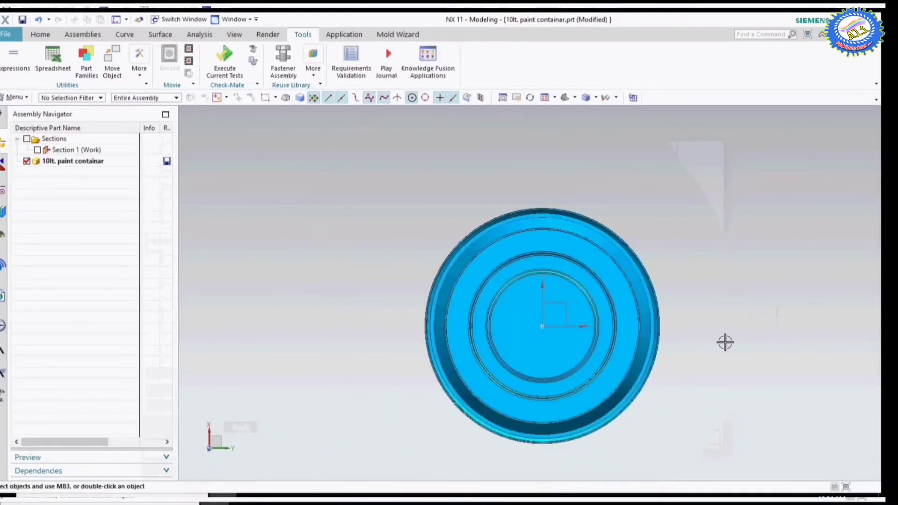
# Create a sketch placed on the container's bottom face
pyautogui.click(41, 34)
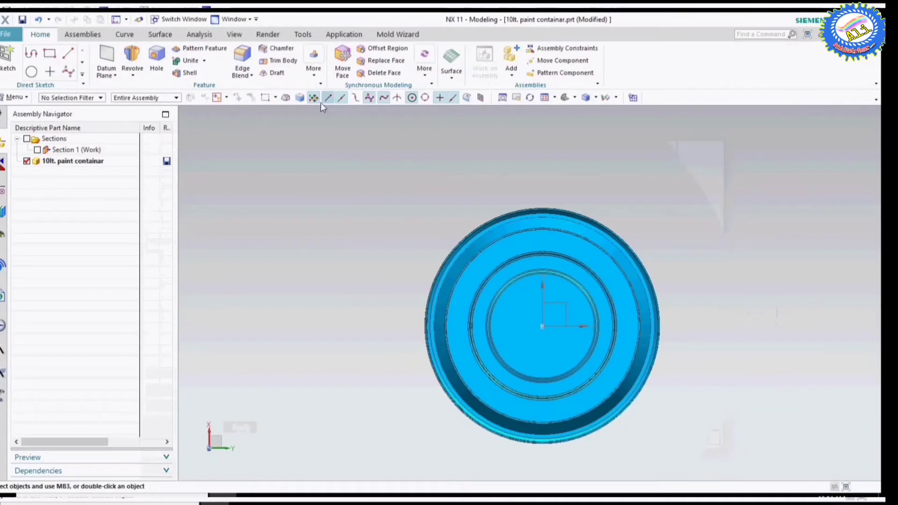
pyautogui.click(7, 55)
pyautogui.scroll(3, 554, 335)
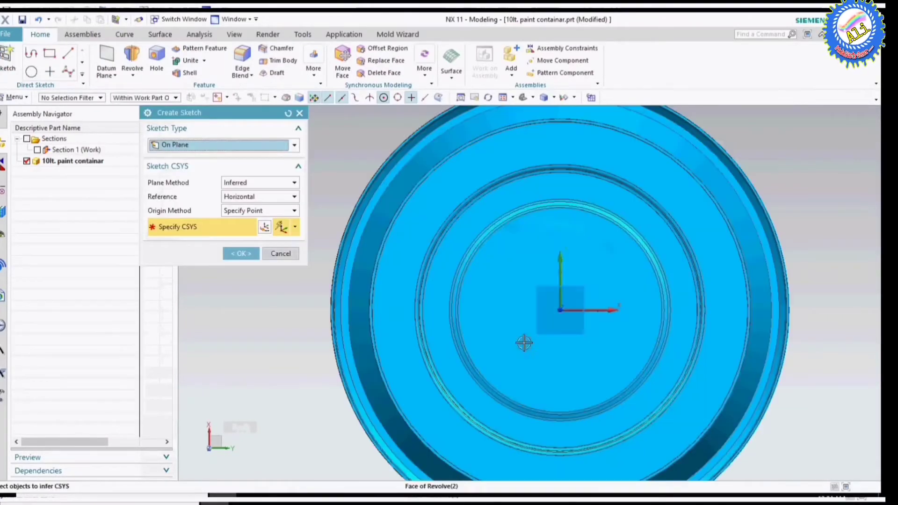
pyautogui.click(535, 344)
pyautogui.click(257, 253)
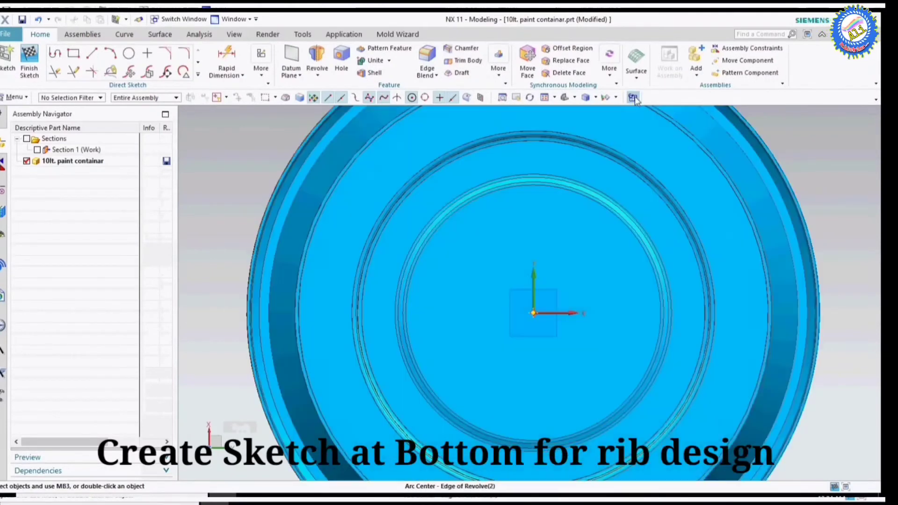
# Draw a horizontal line to the right of the bottom's centre
pyautogui.click(90, 55)
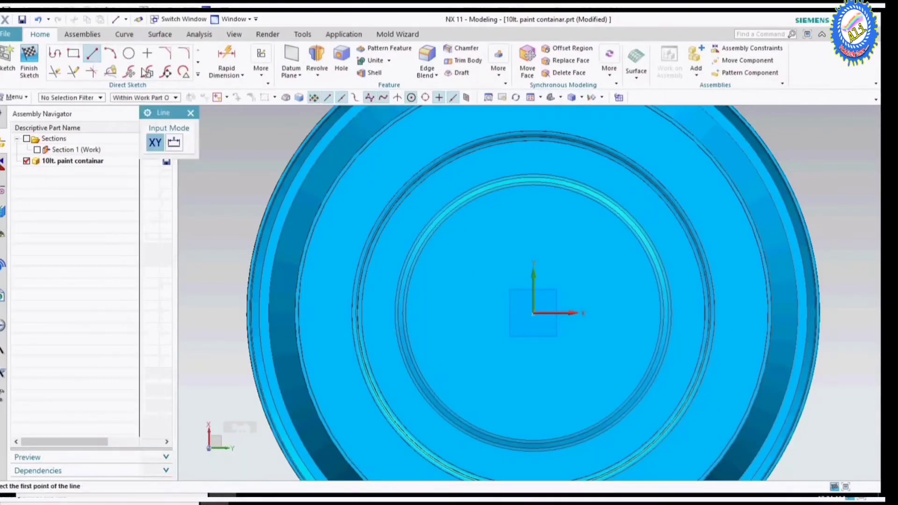
pyautogui.click(643, 319)
pyautogui.scroll(3, 732, 323)
pyautogui.click(733, 317)
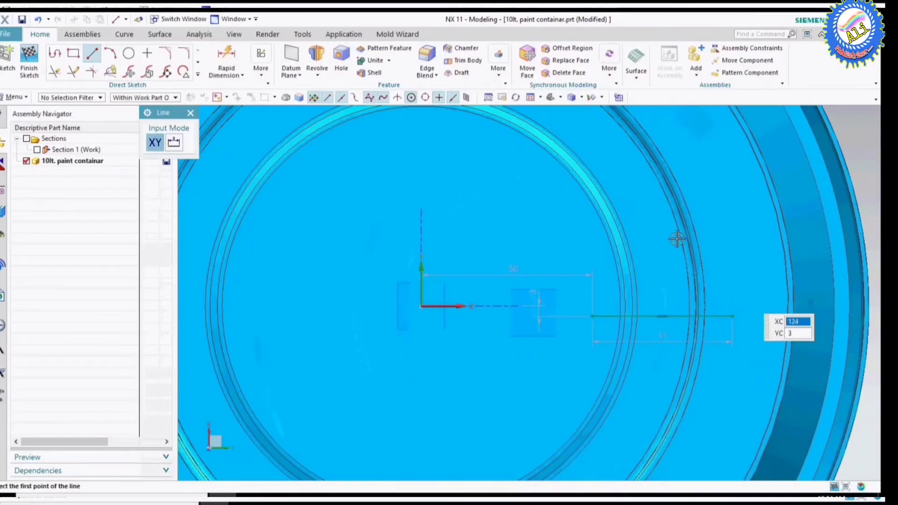
pyautogui.click(190, 113)
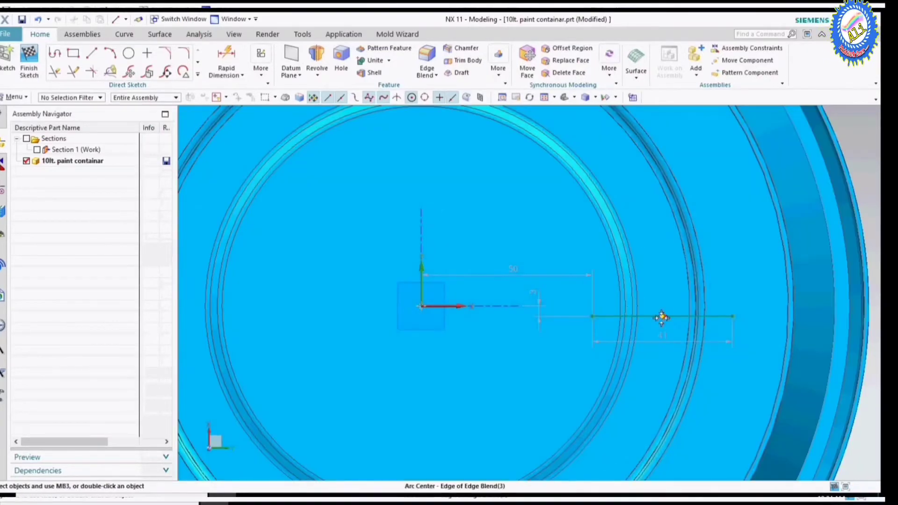
# Constrain the line to the horizontal axis and put its start point on the inner Edge Blend(3) edge
pyautogui.click(468, 307)
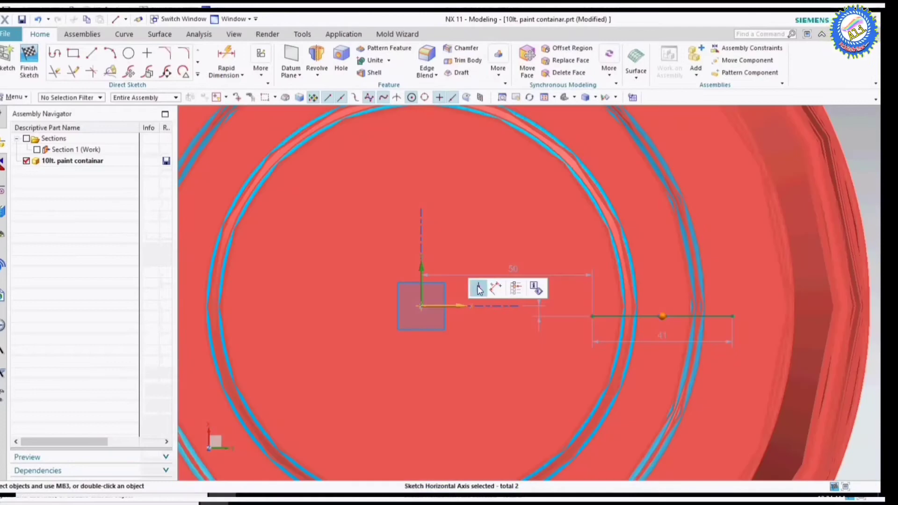
pyautogui.scroll(4, 657, 306)
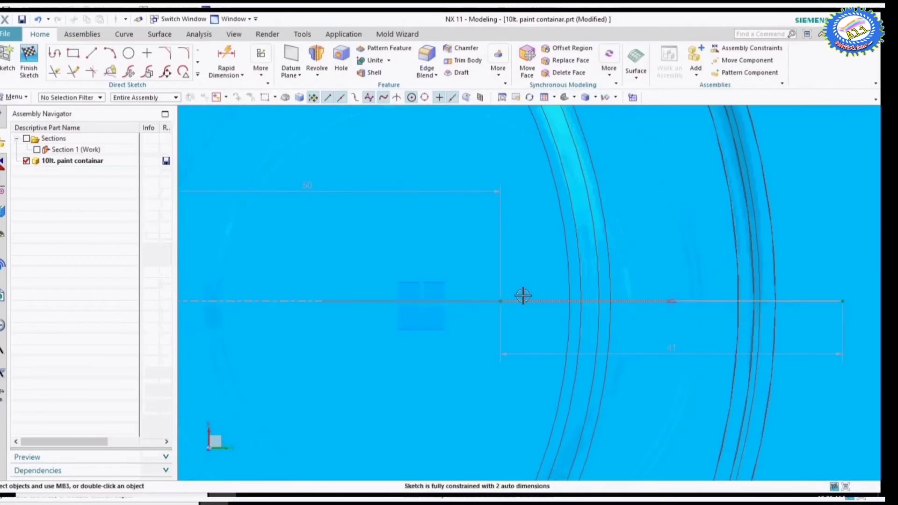
pyautogui.click(501, 300)
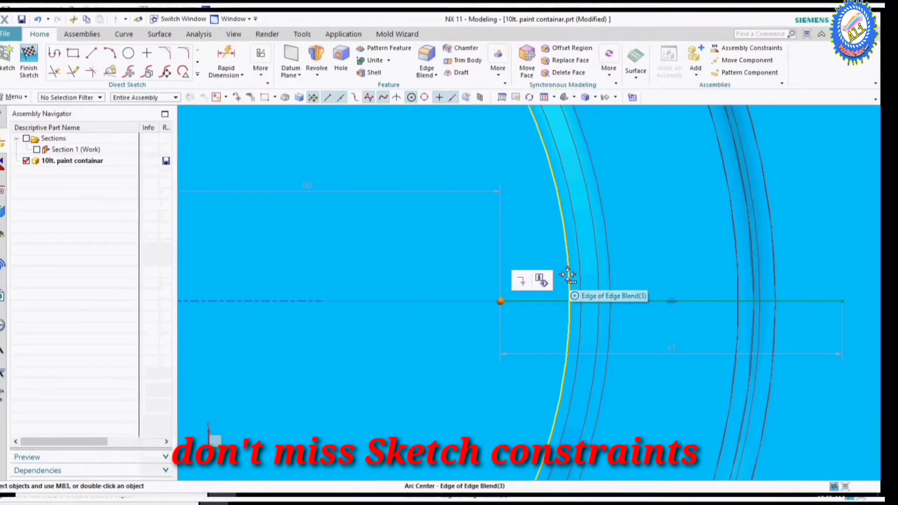
pyautogui.click(567, 276)
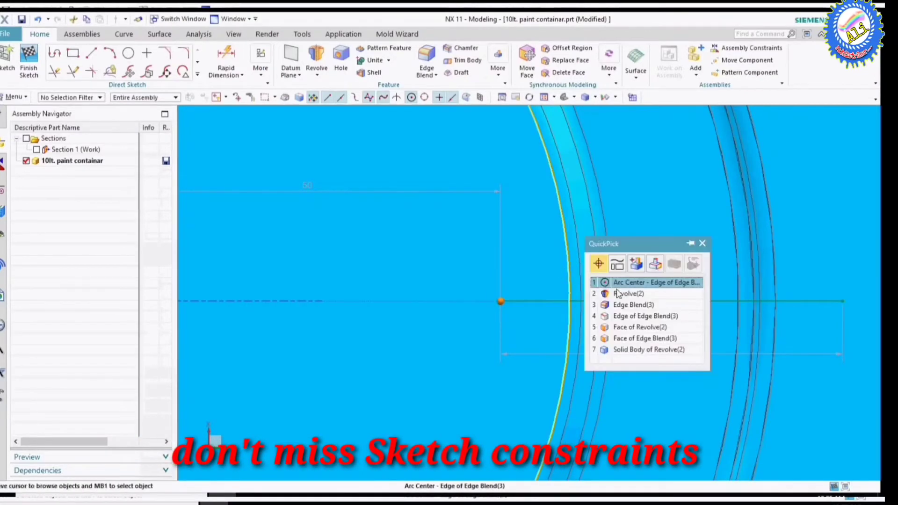
pyautogui.click(629, 316)
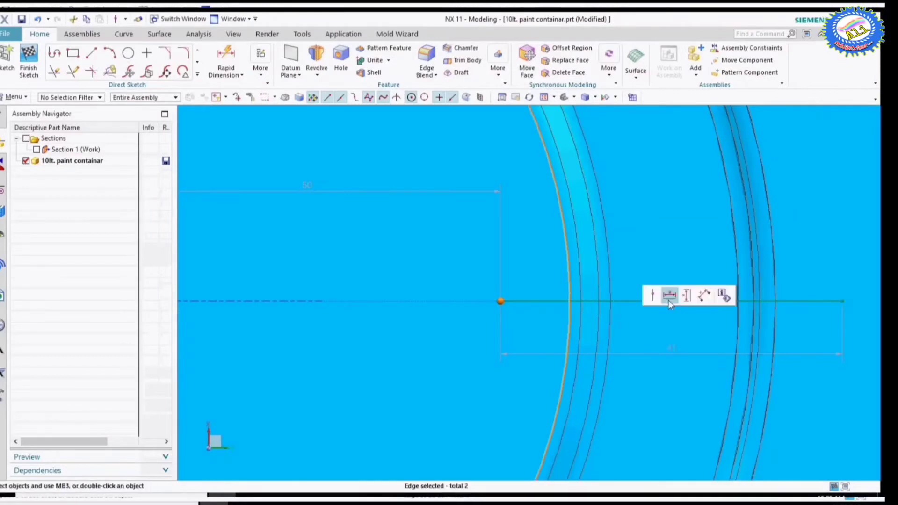
pyautogui.click(653, 296)
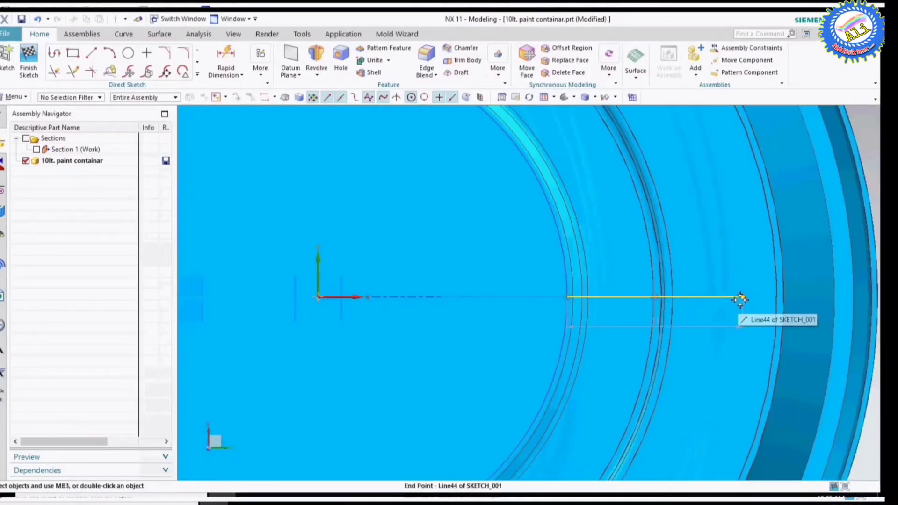
# Put the line's end point on the outer blend edge and finish the sketch
pyautogui.scroll(3, 678, 297)
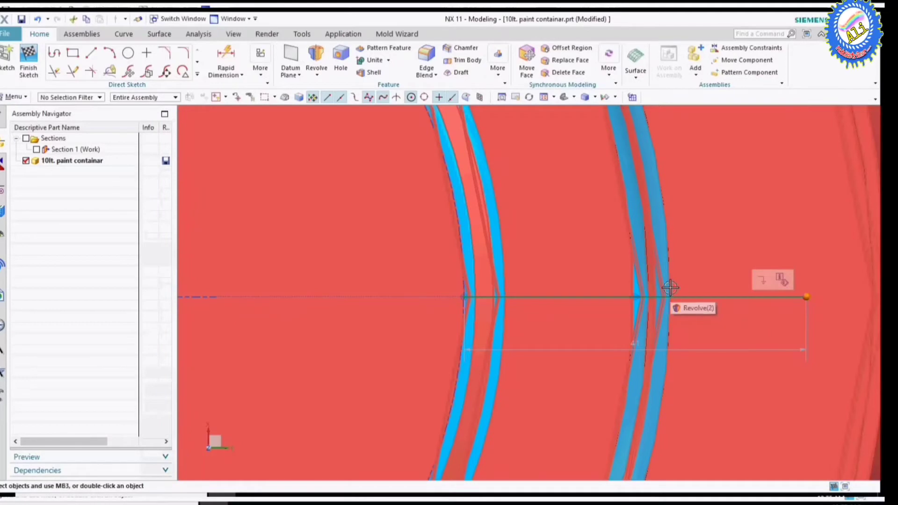
pyautogui.click(669, 285)
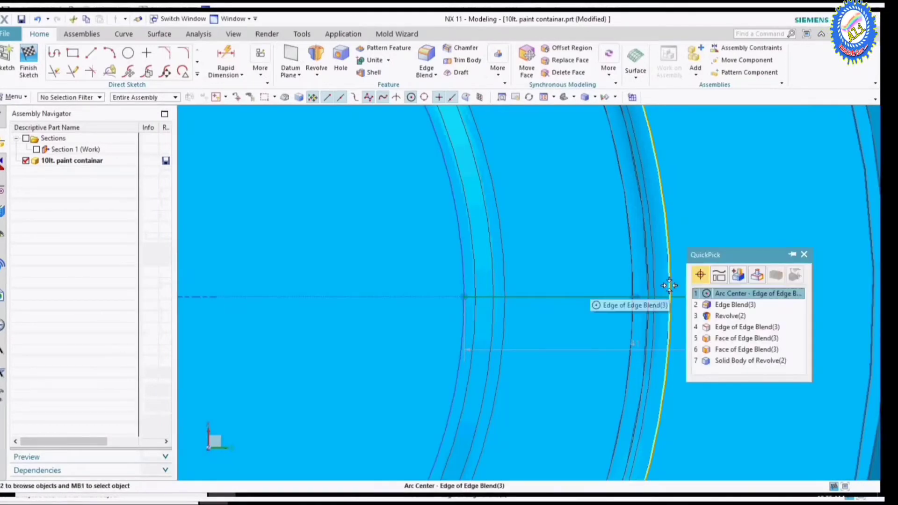
pyautogui.click(747, 323)
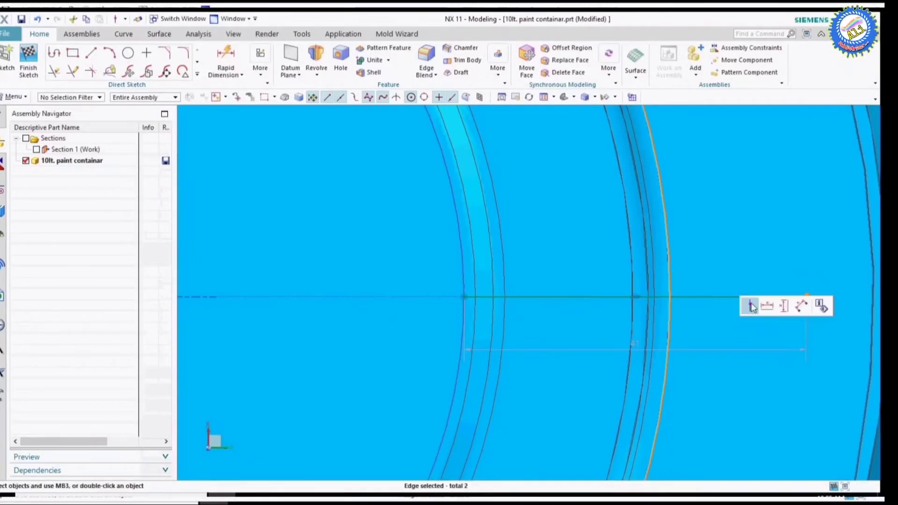
pyautogui.click(750, 305)
pyautogui.scroll(-3, 627, 288)
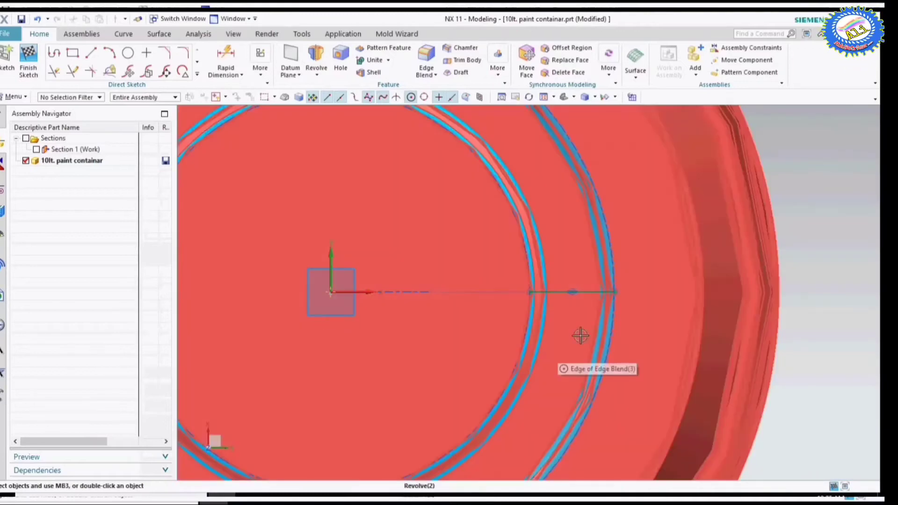
pyautogui.scroll(-2, 581, 335)
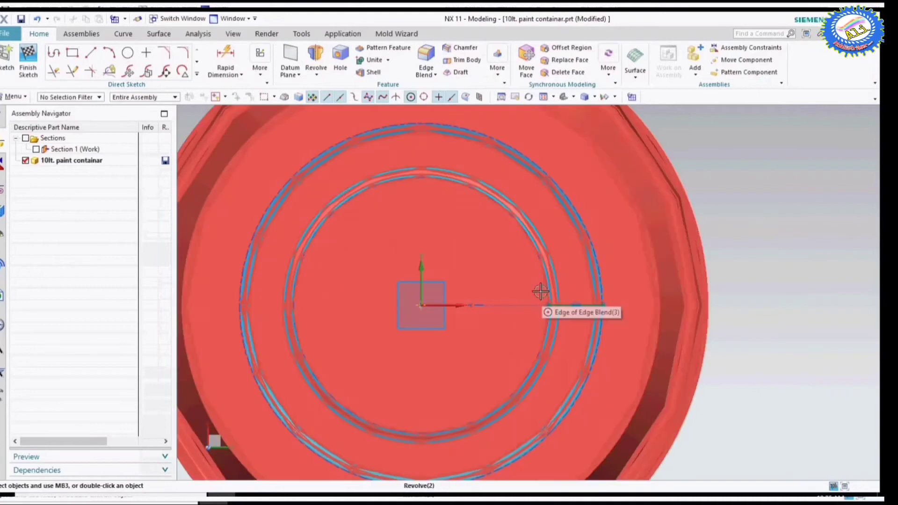
pyautogui.click(28, 58)
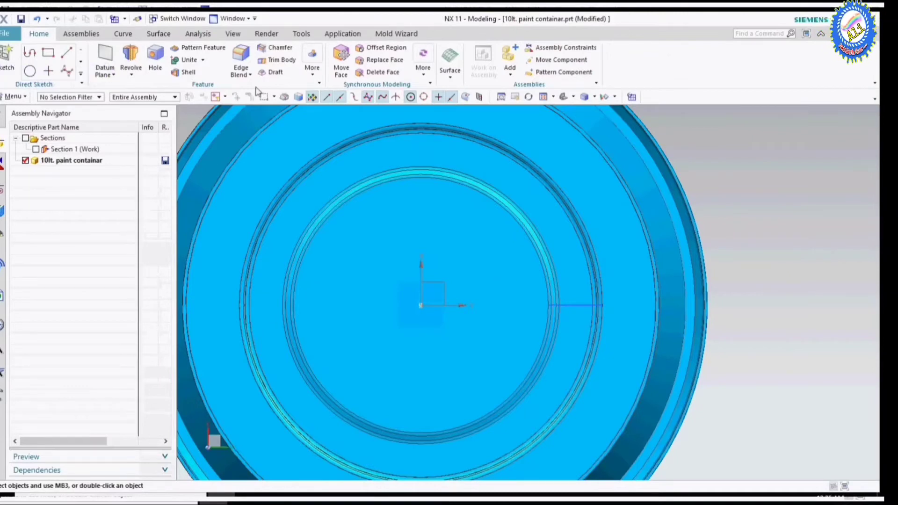
# Extrude the sketch line, selecting it as the section and setting the direction vector
pyautogui.scroll(-3, 563, 320)
pyautogui.moveTo(695, 321)
pyautogui.mouseDown(button='middle')
pyautogui.moveTo(705, 293)
pyautogui.moveTo(622, 312)
pyautogui.mouseUp(button='middle')
pyautogui.press('F8')
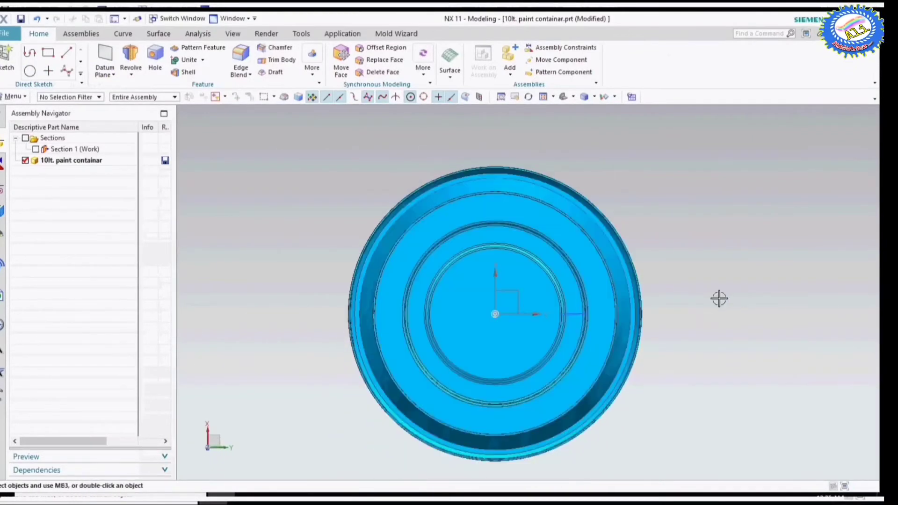
pyautogui.click(316, 60)
pyautogui.click(132, 75)
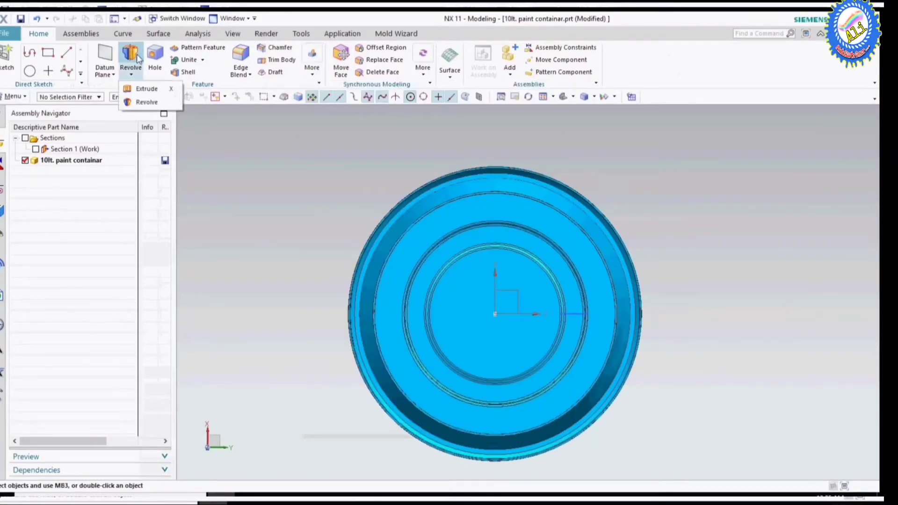
pyautogui.click(131, 75)
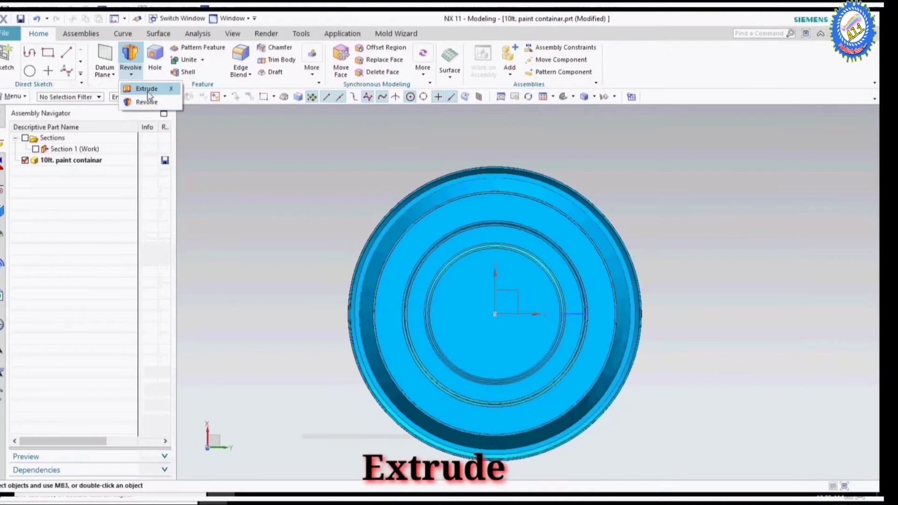
pyautogui.click(140, 88)
pyautogui.scroll(5, 574, 317)
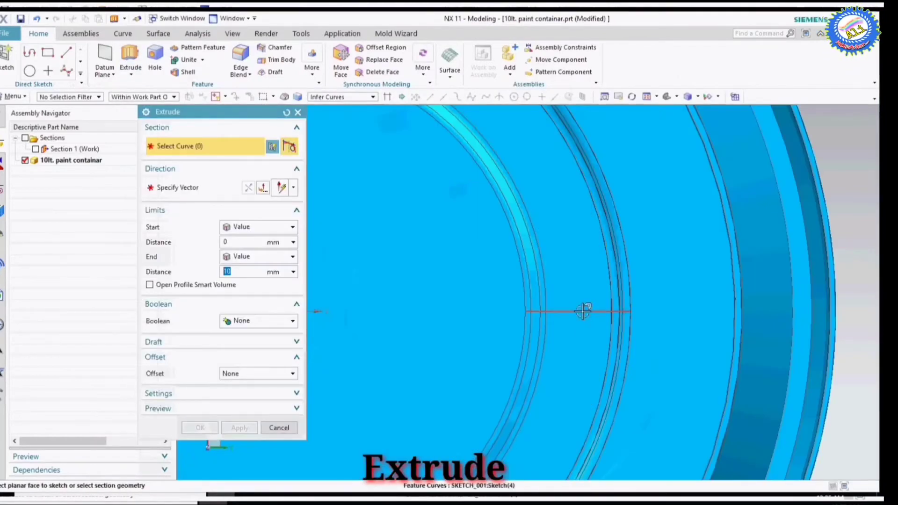
pyautogui.click(576, 312)
pyautogui.scroll(-5, 566, 340)
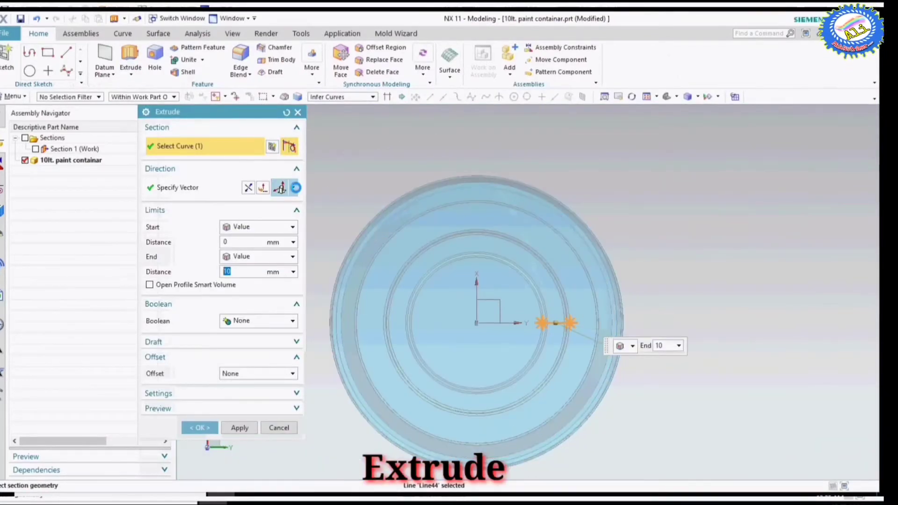
pyautogui.click(281, 188)
pyautogui.click(582, 320)
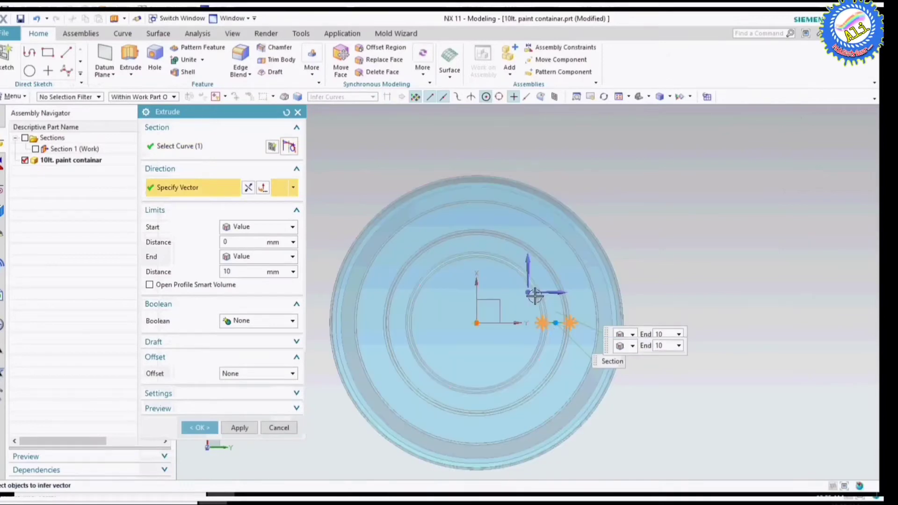
# Keep the end limit at Value 10 mm and make the offset Two-Sided
pyautogui.scroll(2, 548, 322)
pyautogui.click(260, 260)
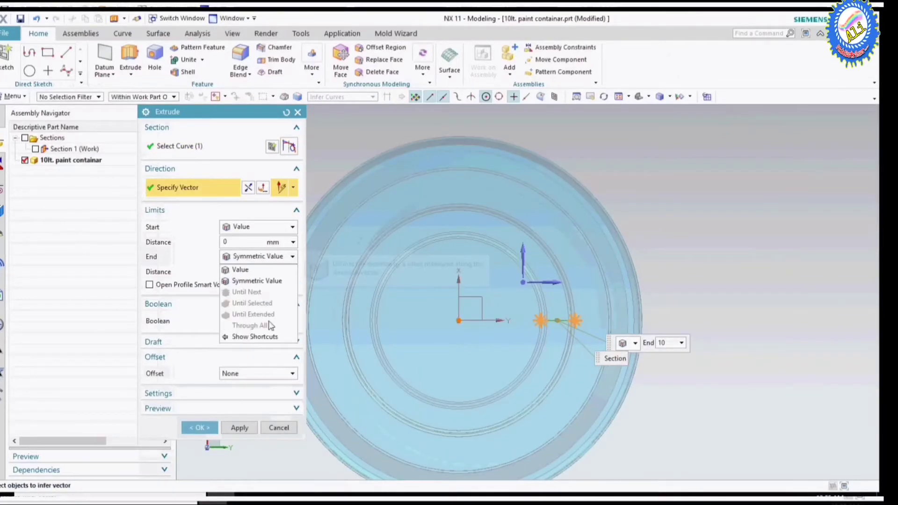
pyautogui.click(240, 378)
pyautogui.click(231, 373)
pyautogui.click(238, 403)
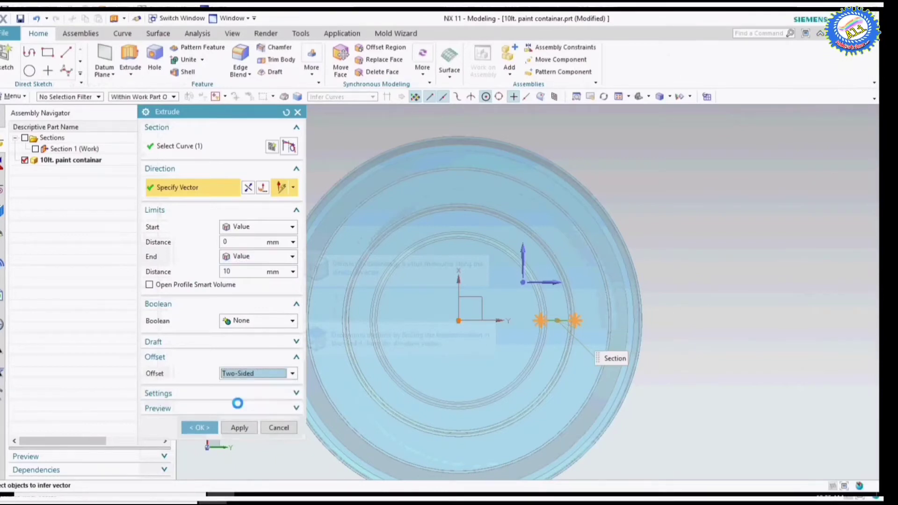
pyautogui.click(234, 390)
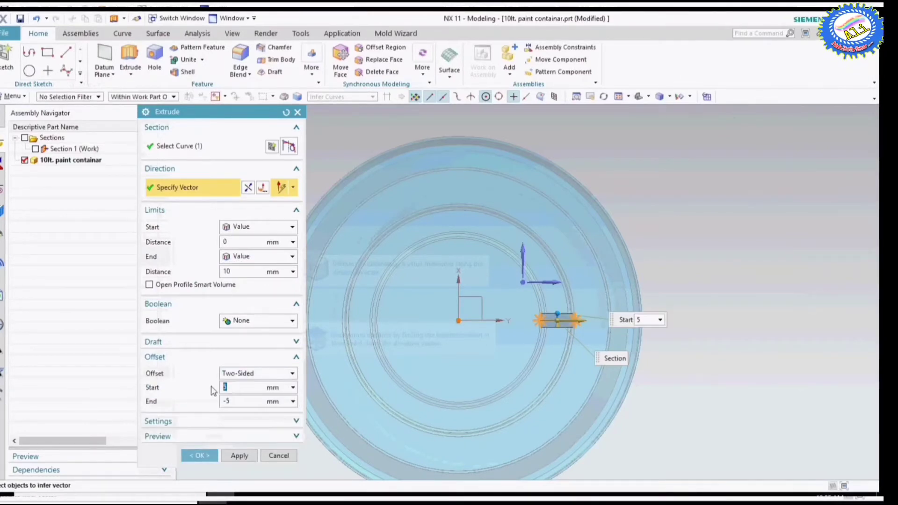
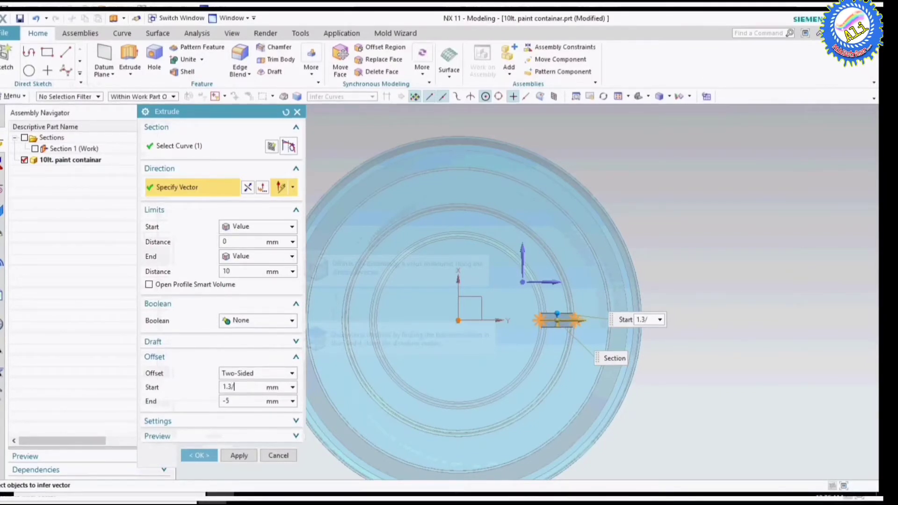
# Enter Start 0.75 and End -0.75 in the Extrude dialog's two-sided offset fields
pyautogui.press('Return')
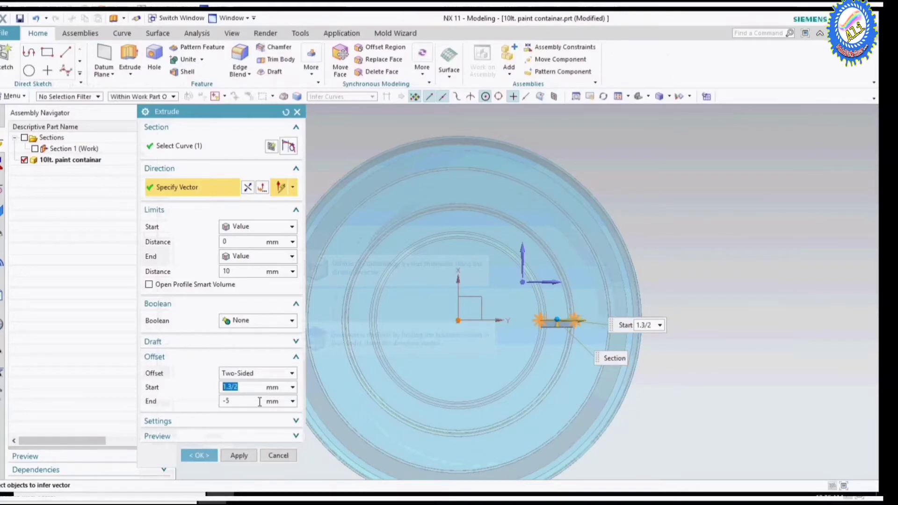
pyautogui.scroll(2, 547, 331)
pyautogui.scroll(2, 547, 330)
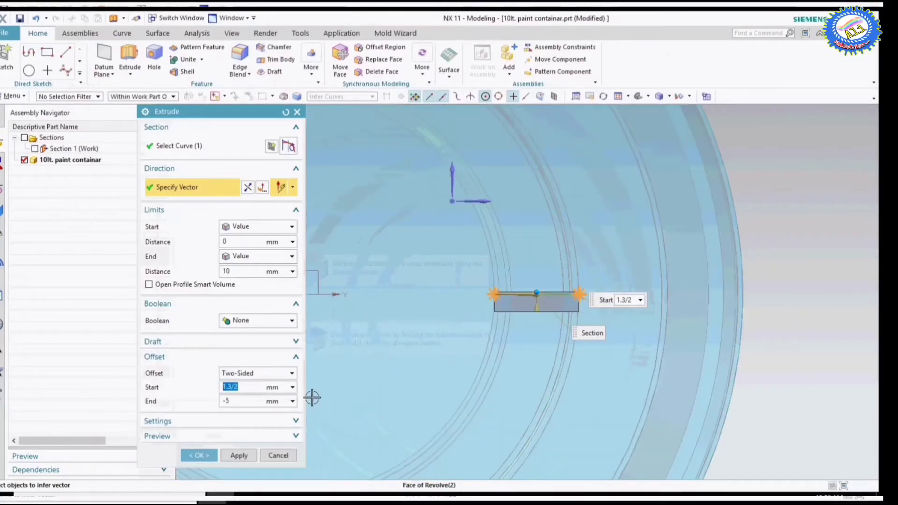
pyautogui.click(242, 402)
pyautogui.write('1.3/2')
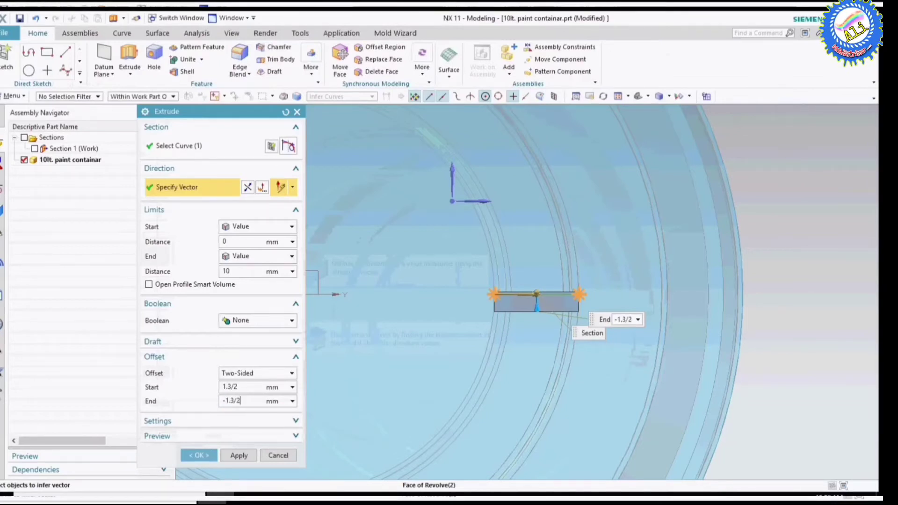
pyautogui.press('Return')
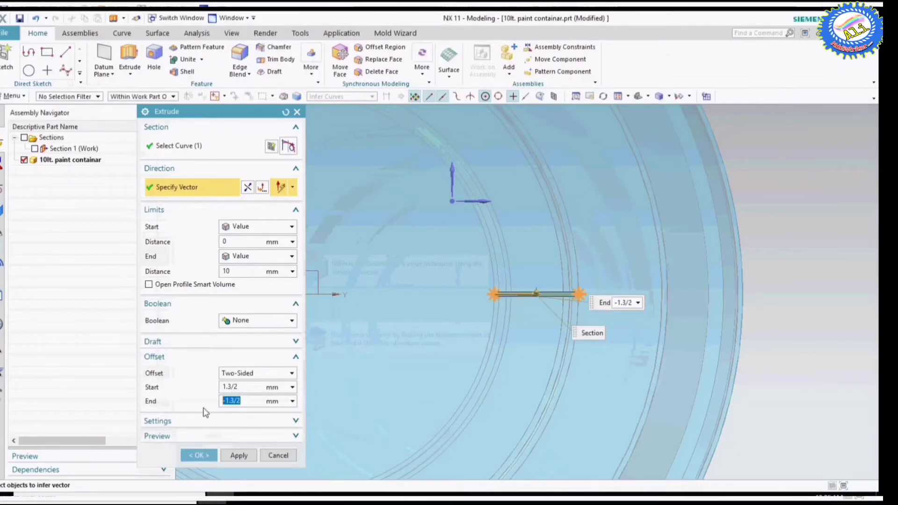
pyautogui.scroll(3, 537, 287)
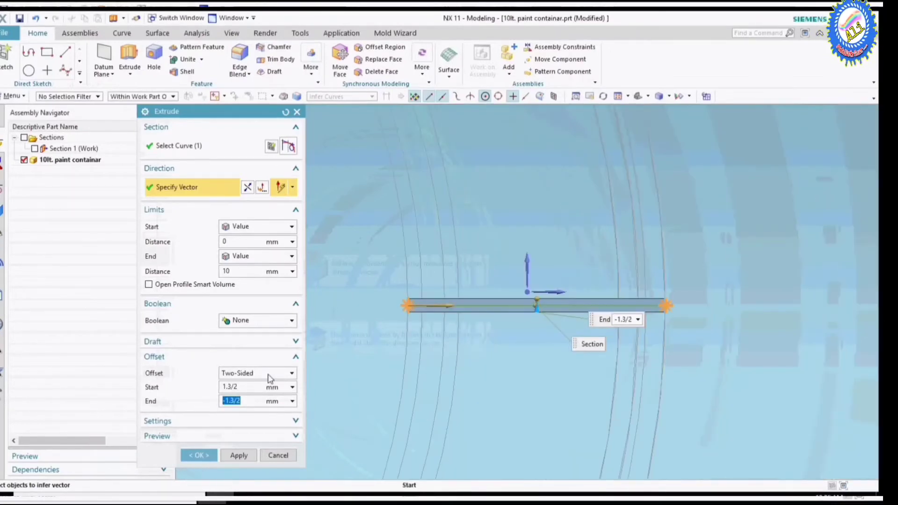
pyautogui.click(238, 387)
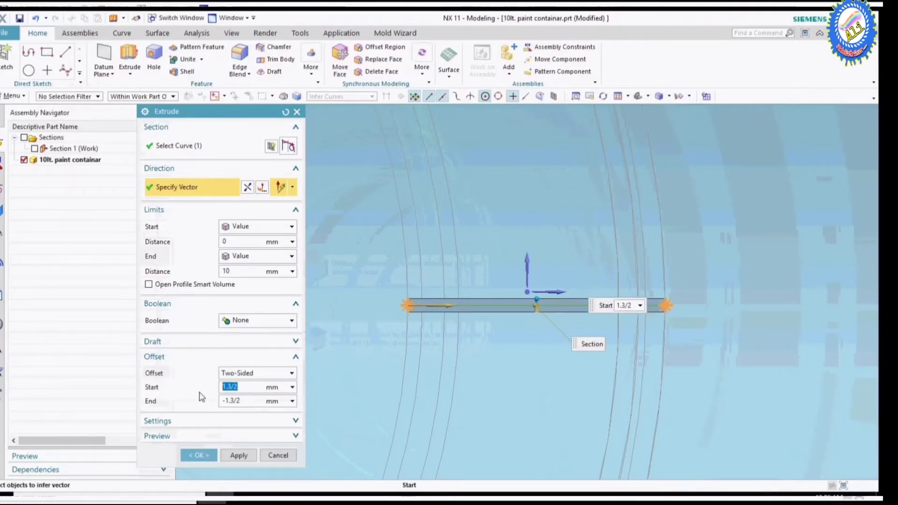
pyautogui.write('.75')
pyautogui.press('Return')
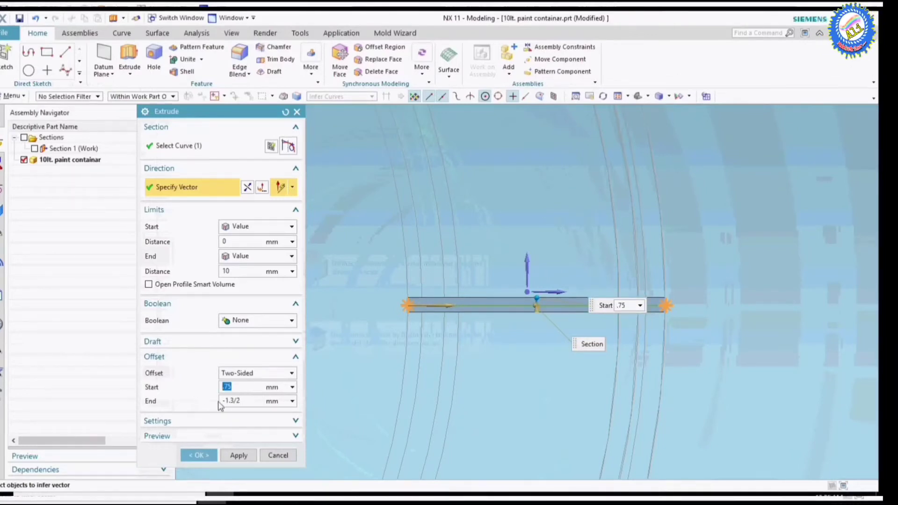
pyautogui.click(250, 400)
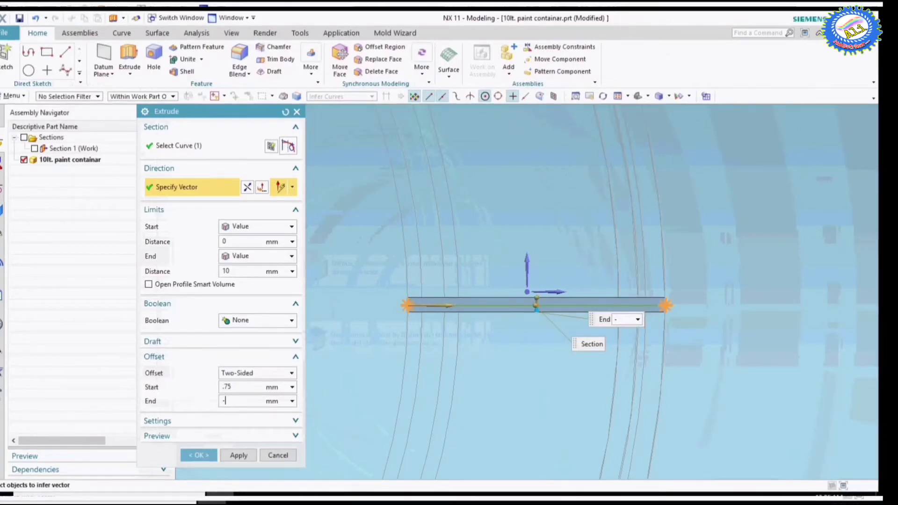
pyautogui.write('.75')
pyautogui.press('Return')
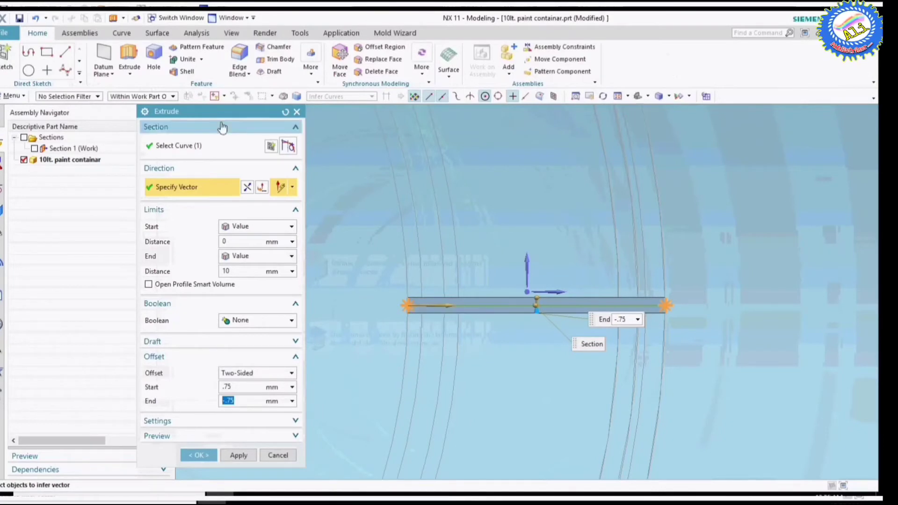
pyautogui.moveTo(217, 114); pyautogui.dragTo(65, 114)
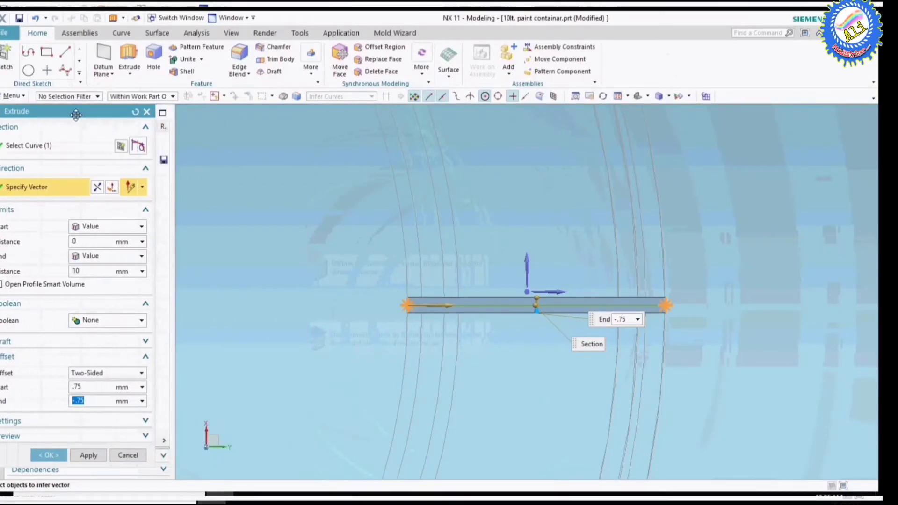
pyautogui.scroll(-5, 603, 344)
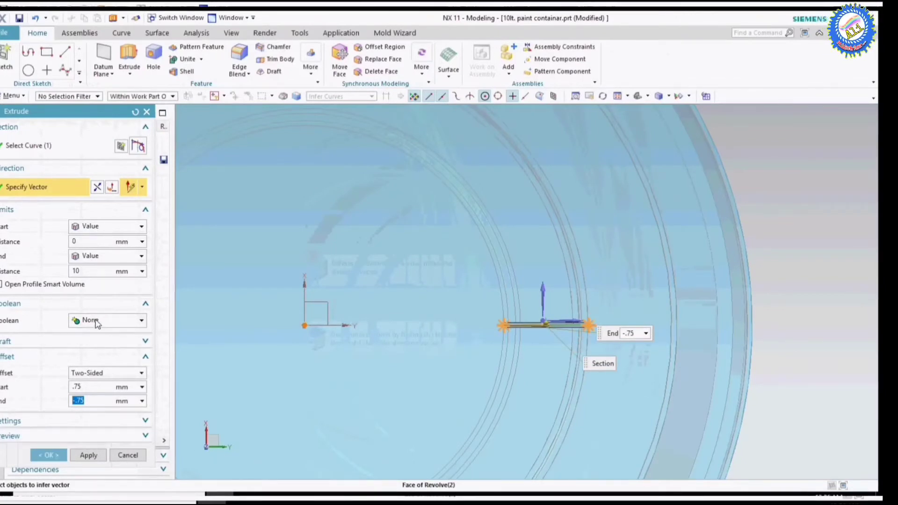
# Set the rib draft to From Start Limit with an initial -1° angle
pyautogui.click(96, 341)
pyautogui.click(96, 358)
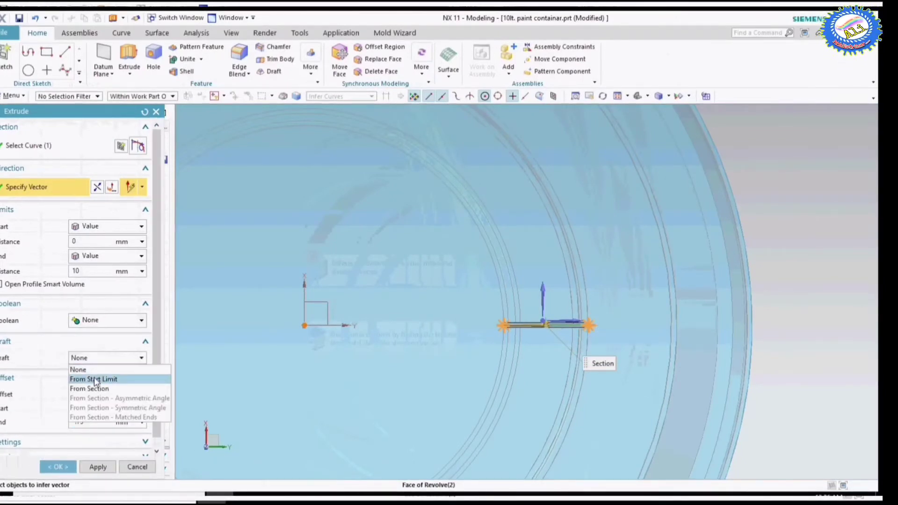
pyautogui.click(94, 377)
pyautogui.scroll(5, 539, 331)
pyautogui.scroll(4, 539, 331)
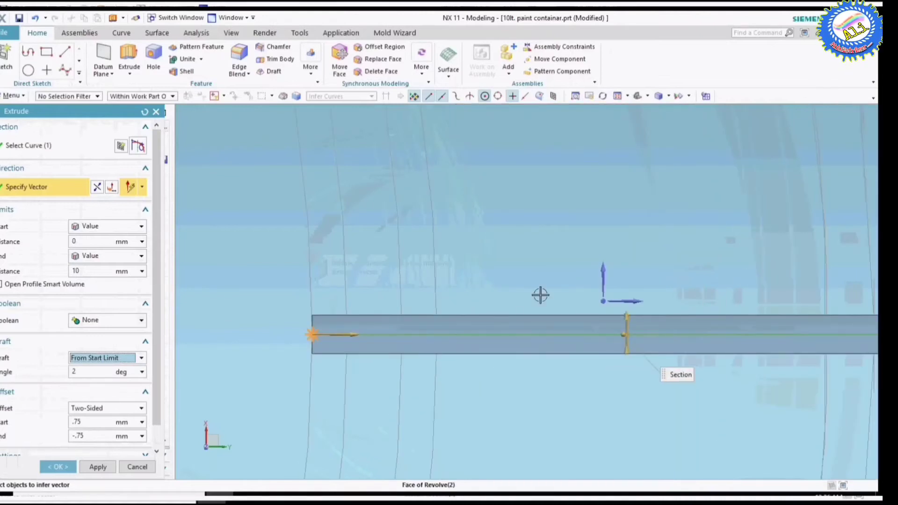
pyautogui.doubleClick(81, 370)
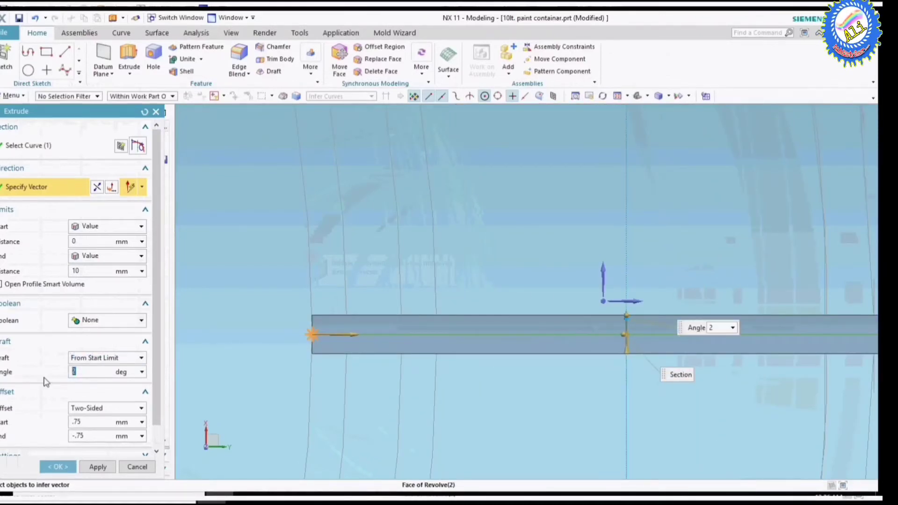
pyautogui.write('-1')
pyautogui.press('Return')
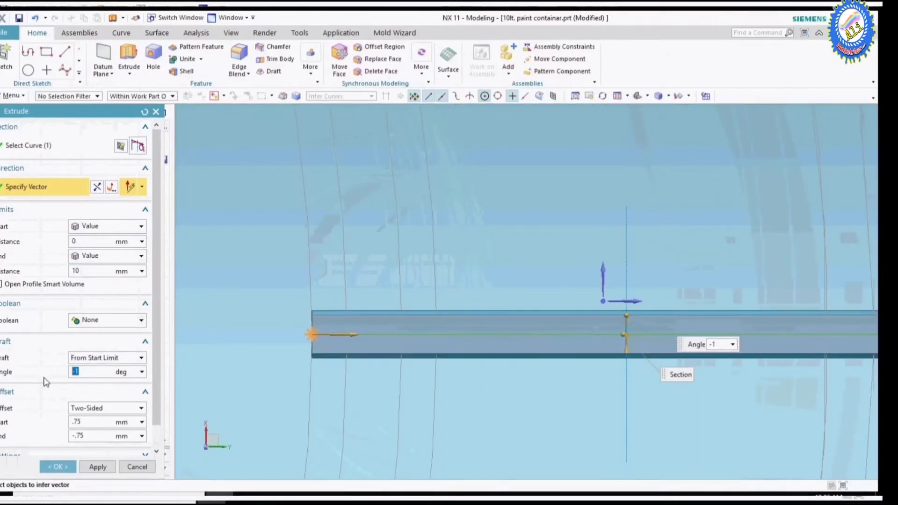
pyautogui.scroll(-4, 470, 270)
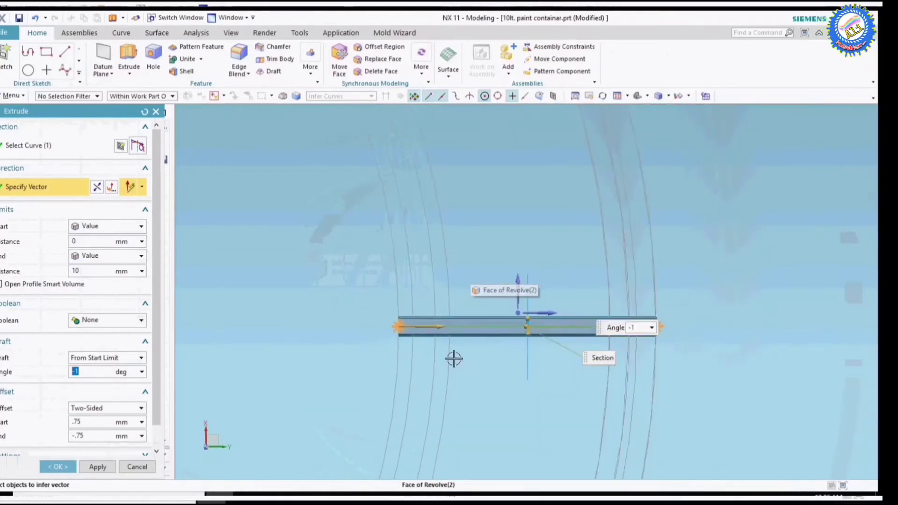
# Make the rib extrude Until Extended to the chosen container face
pyautogui.click(100, 256)
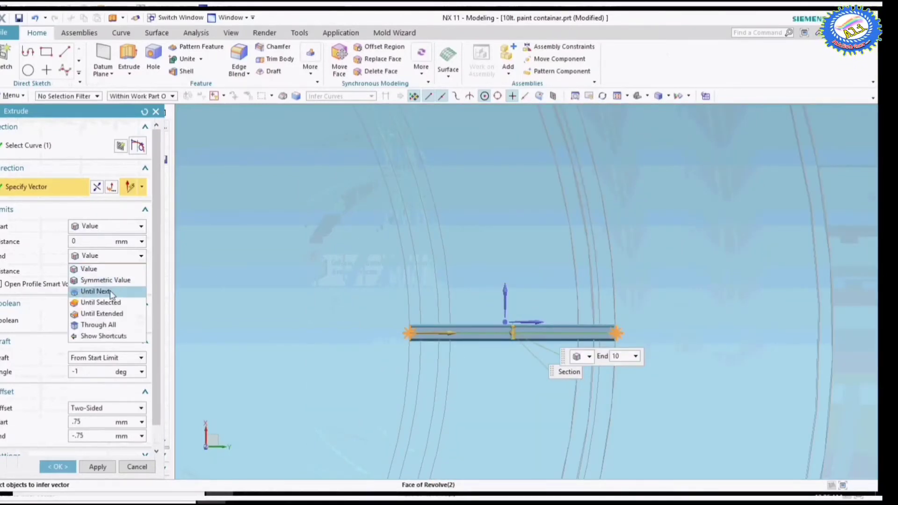
pyautogui.click(102, 313)
pyautogui.click(553, 301)
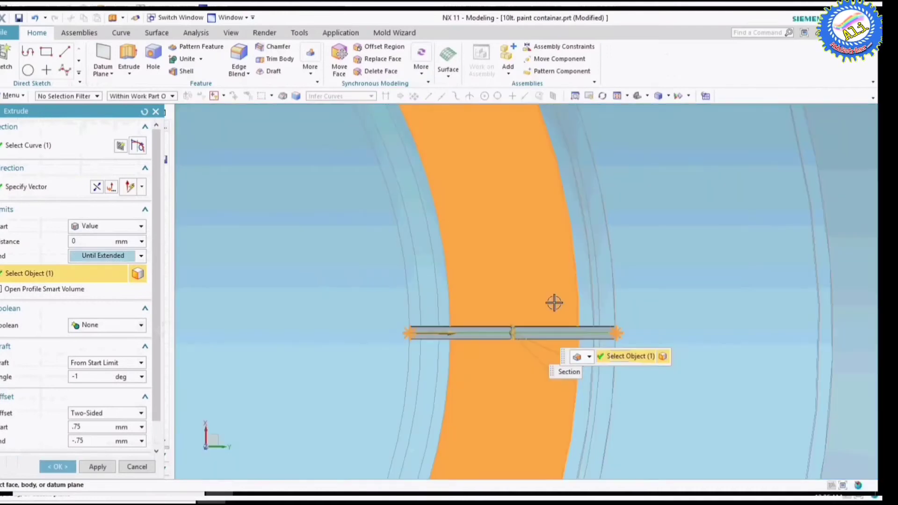
pyautogui.scroll(2, 539, 355)
pyautogui.scroll(3, 465, 340)
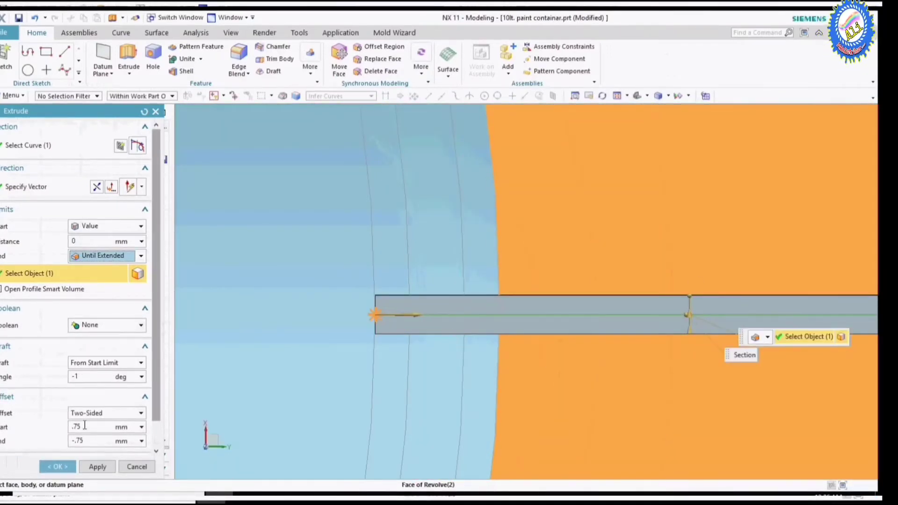
# Change the draft angle to -3° and create the rib
pyautogui.click(87, 377)
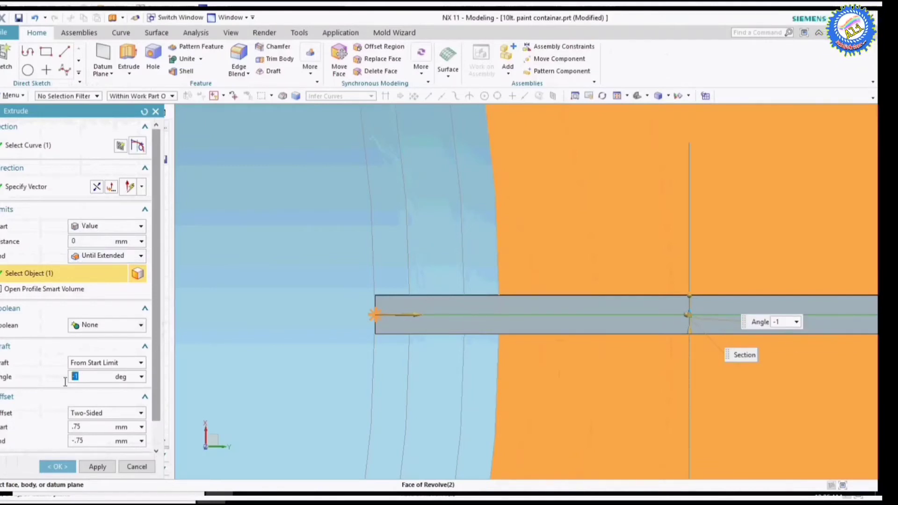
pyautogui.press('BackSpace')
pyautogui.write('2')
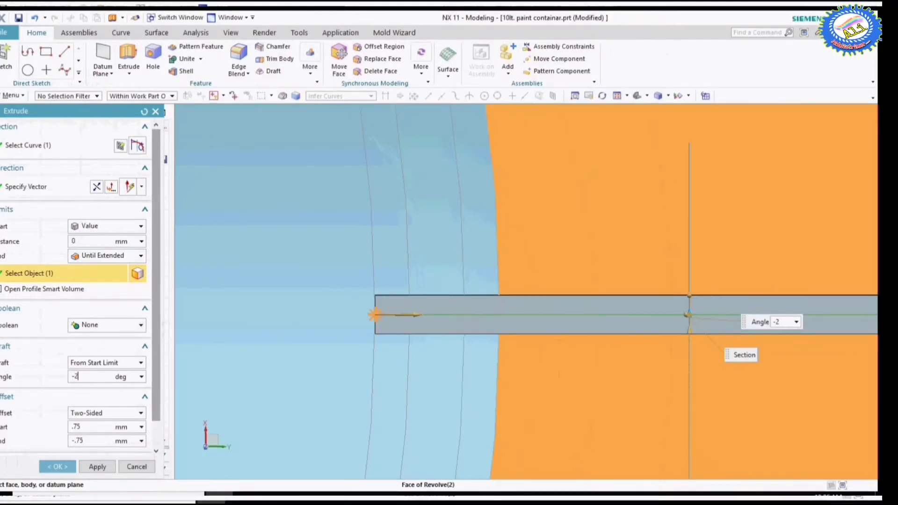
pyautogui.press('Return')
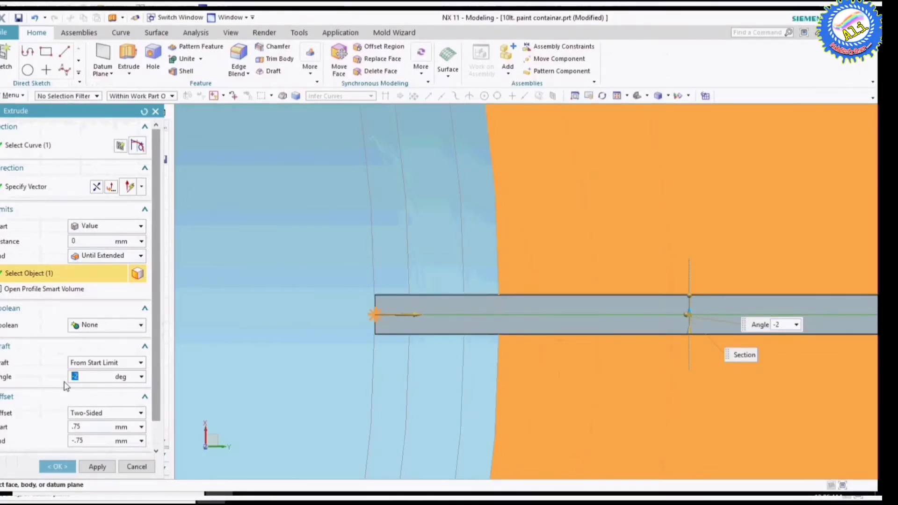
pyautogui.write('-3')
pyautogui.press('Return')
pyautogui.scroll(-3, 523, 345)
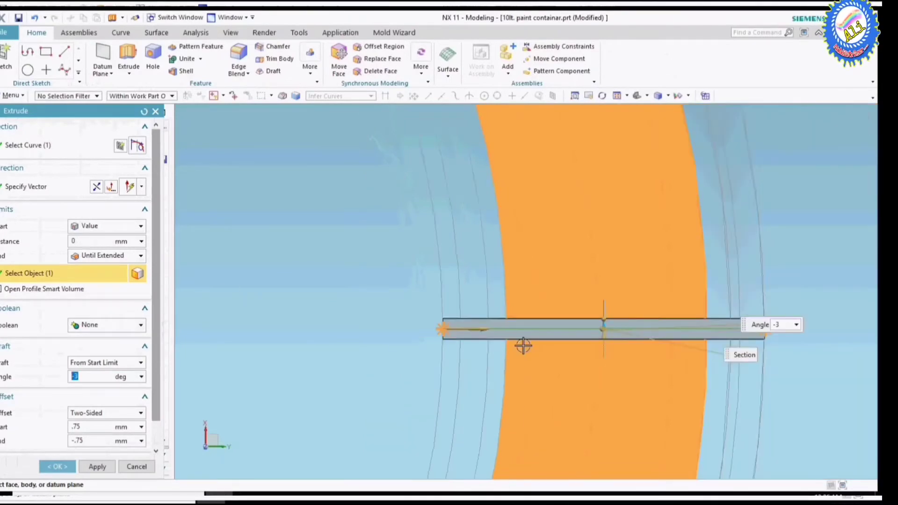
pyautogui.scroll(-2, 524, 345)
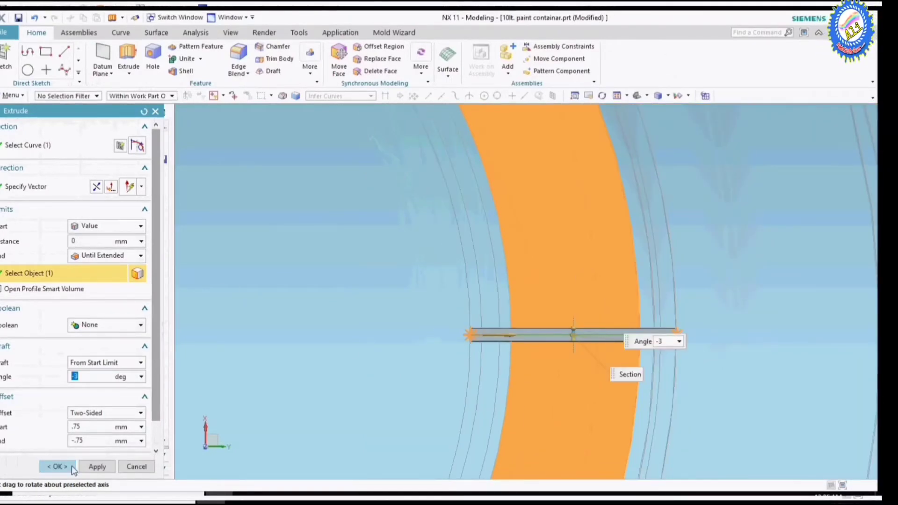
pyautogui.click(57, 466)
# Orbit to inspect the new rib and select sketch SKETCH_001
pyautogui.scroll(-5, 679, 335)
pyautogui.moveTo(678, 334)
pyautogui.mouseDown(button='middle')
pyautogui.moveTo(698, 301)
pyautogui.moveTo(567, 321)
pyautogui.mouseUp(button='middle')
pyautogui.scroll(5, 533, 337)
pyautogui.click(630, 326)
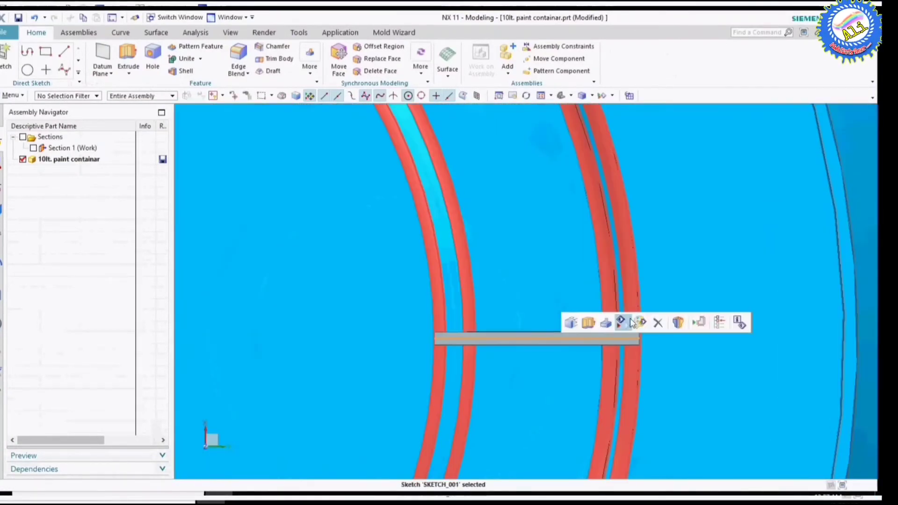
pyautogui.scroll(-5, 600, 301)
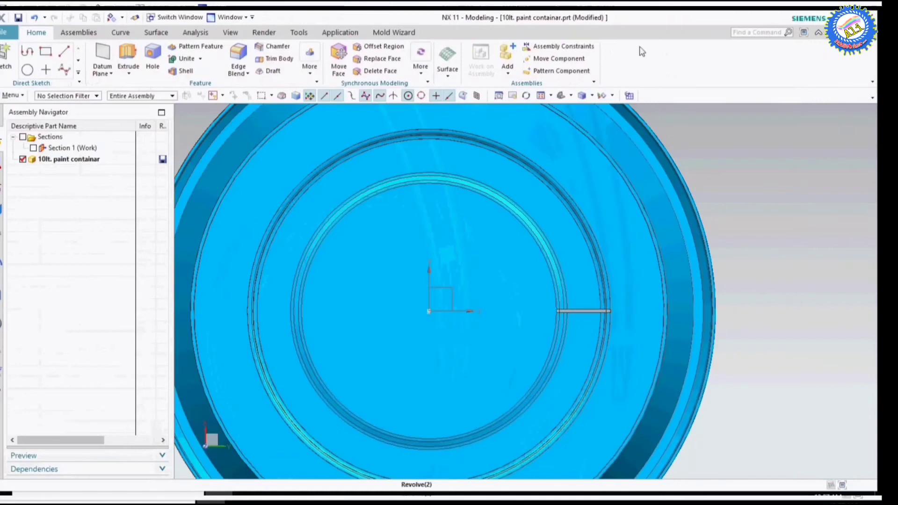
# Start a Pattern Geometry of the rib, rotating about the container's Z axis
pyautogui.click(310, 61)
pyautogui.click(430, 99)
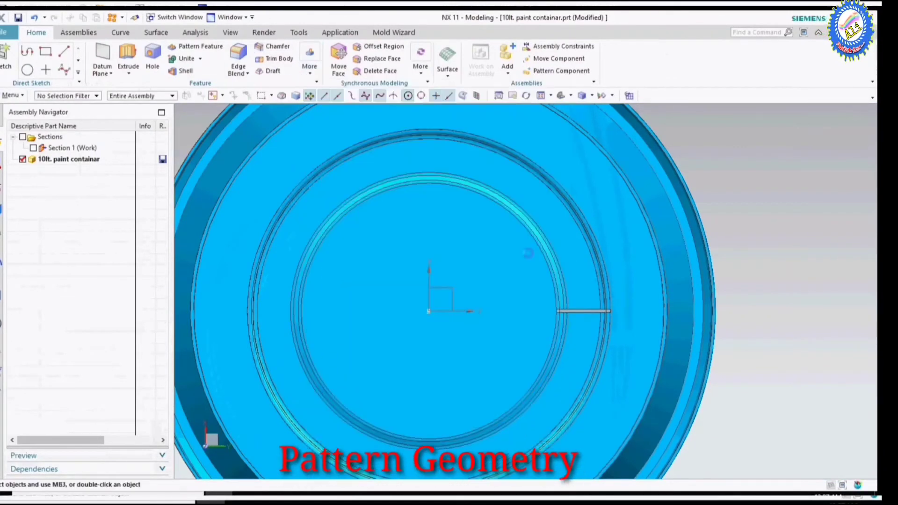
pyautogui.scroll(3, 585, 308)
pyautogui.click(577, 309)
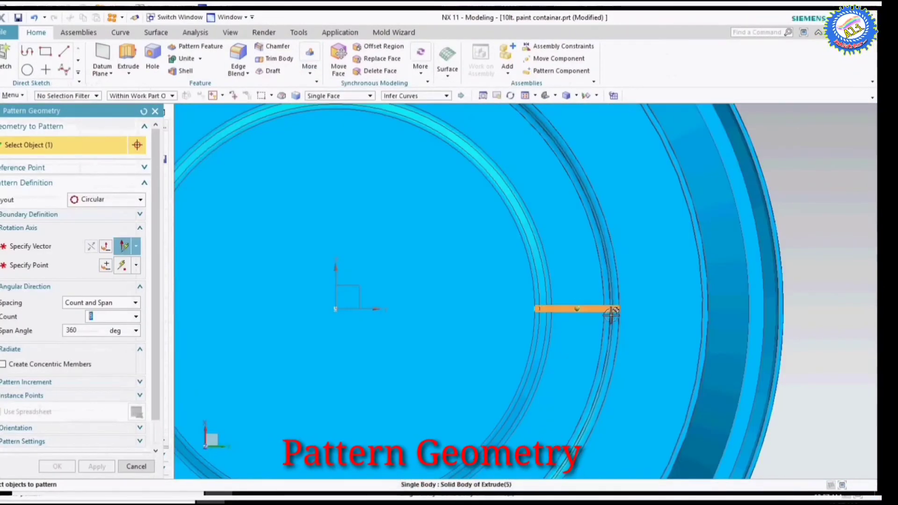
pyautogui.scroll(-5, 577, 308)
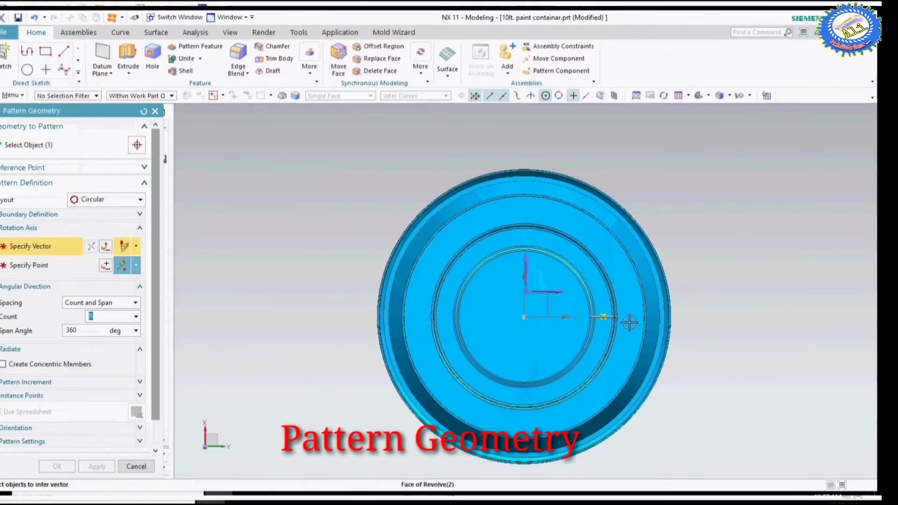
pyautogui.moveTo(628, 320); pyautogui.dragTo(608, 303, button='middle')
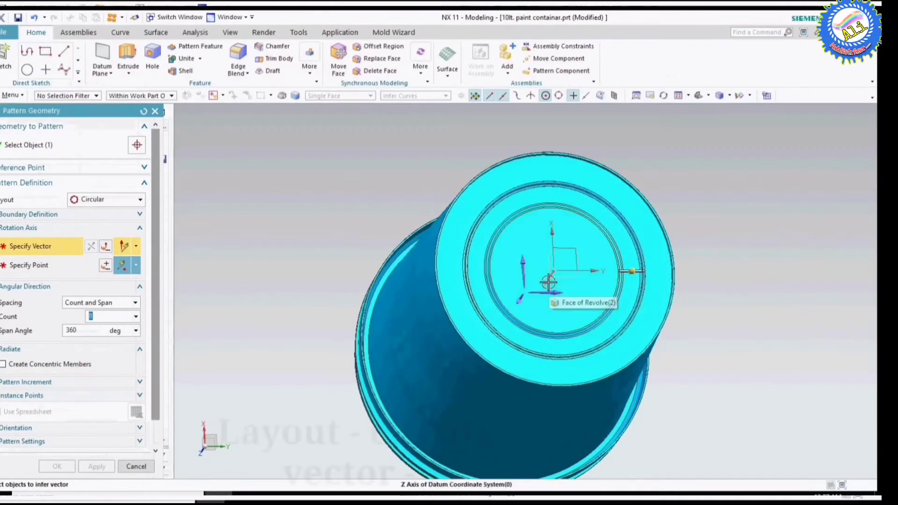
pyautogui.click(548, 288)
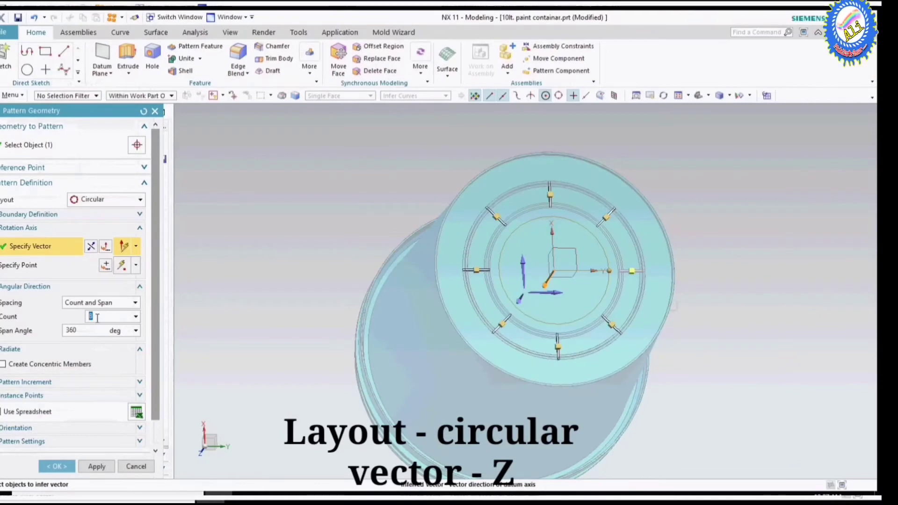
# Set the circular pattern count to 14 over 360°, viewed from the top
pyautogui.write('16')
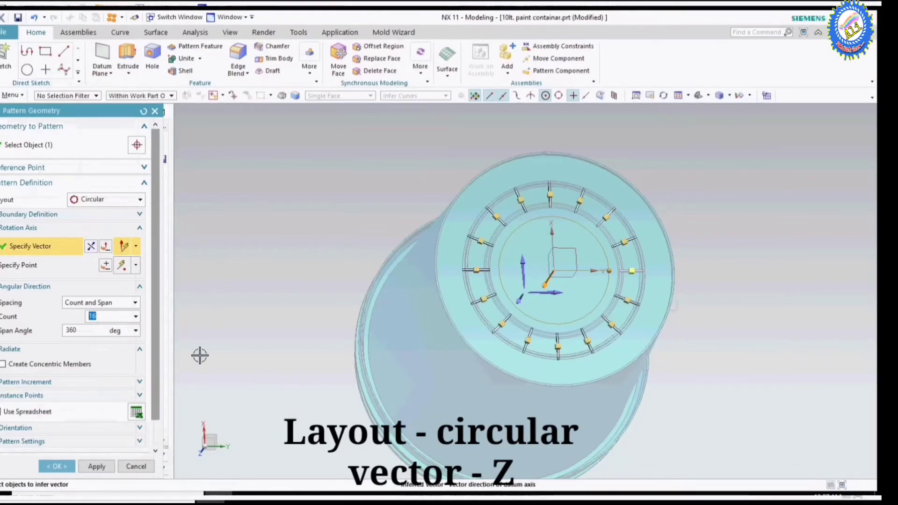
pyautogui.press('F8')
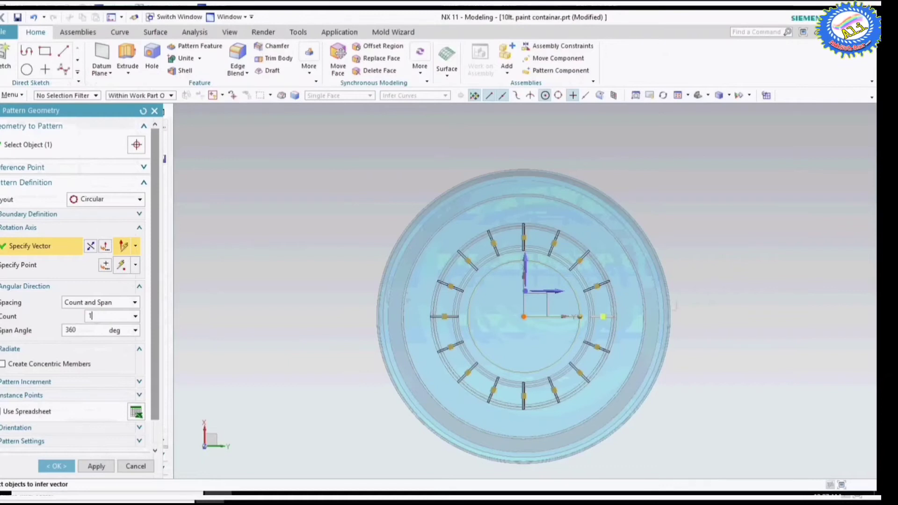
pyautogui.write('14')
pyautogui.press('Return')
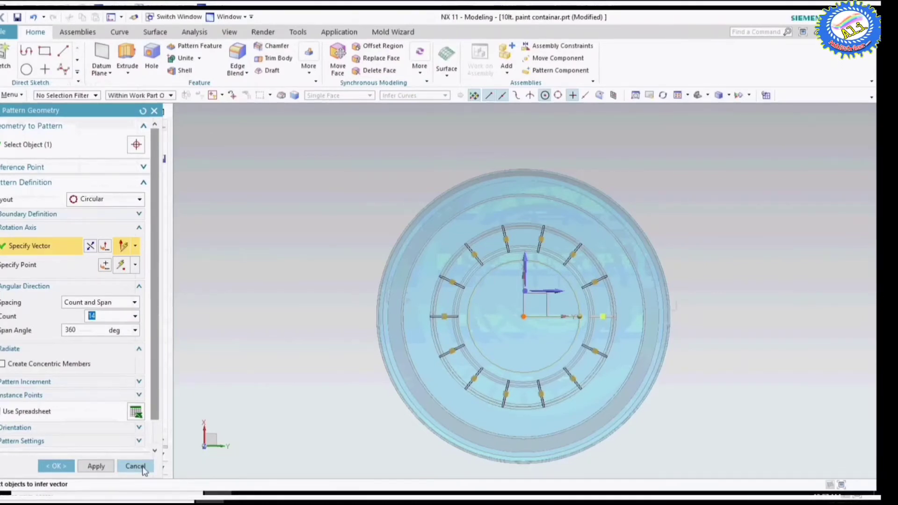
# Confirm the 14-rib circular pattern, inspect it in 3-D, and return to the top view
pyautogui.click(57, 466)
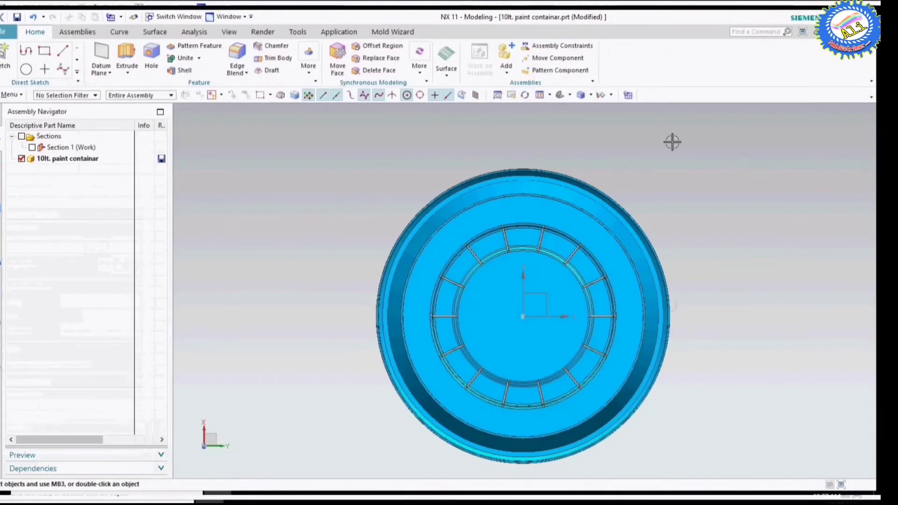
pyautogui.scroll(1, 574, 313)
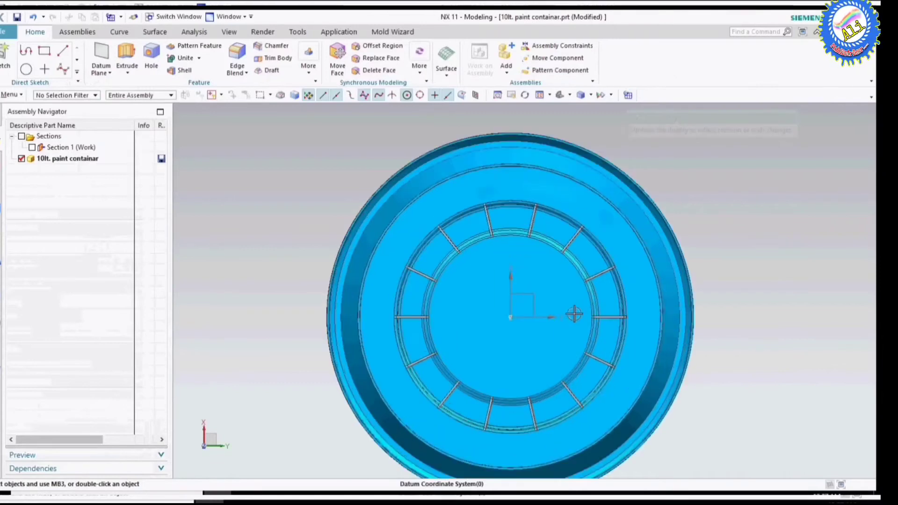
pyautogui.scroll(2, 574, 313)
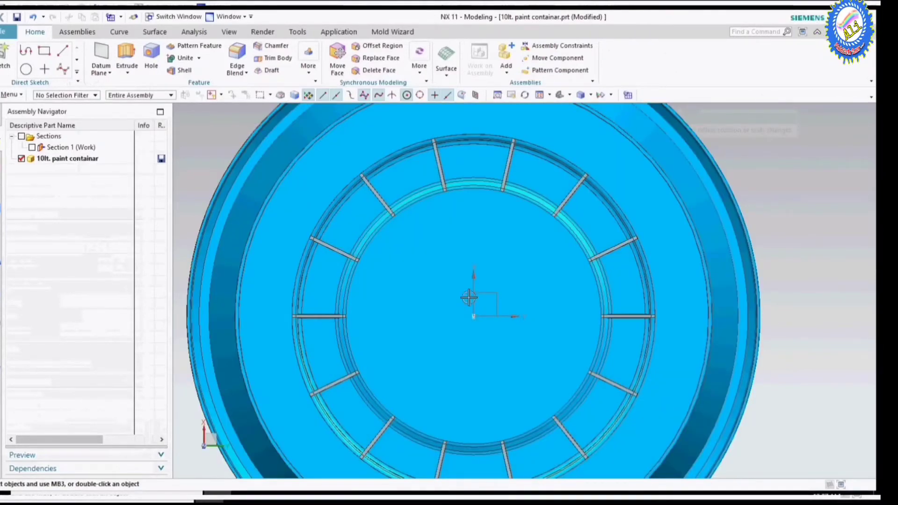
pyautogui.scroll(-2, 471, 297)
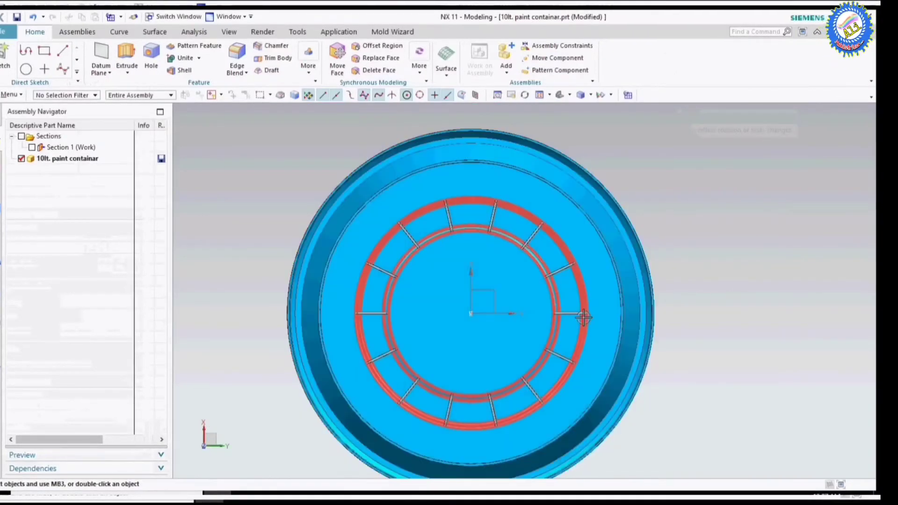
pyautogui.moveTo(621, 355); pyautogui.dragTo(629, 329, button='middle')
pyautogui.press('F8')
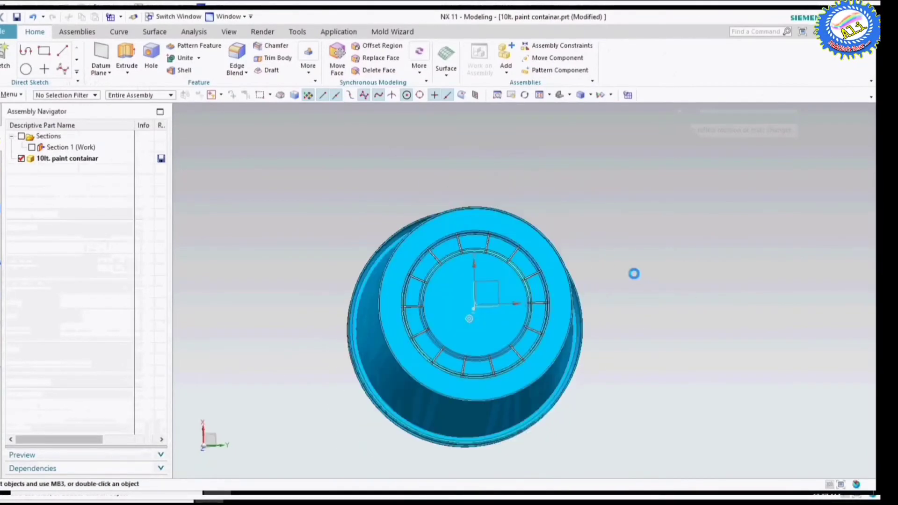
pyautogui.moveTo(633, 268)
pyautogui.mouseDown(button='middle')
pyautogui.moveTo(648, 294)
pyautogui.moveTo(646, 280)
pyautogui.mouseUp(button='middle')
pyautogui.press('F8')
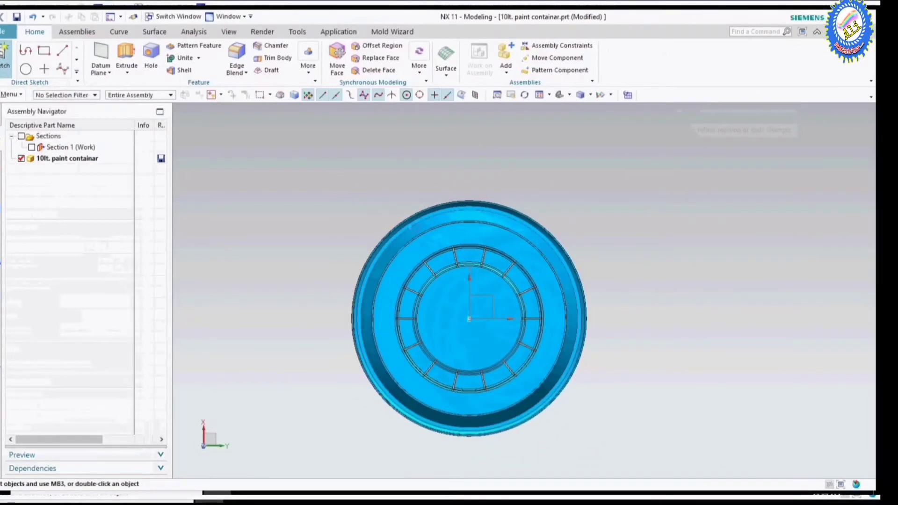
pyautogui.click(4, 56)
# Place the new sketch on the plane defined by the container's rim edge
pyautogui.moveTo(470, 317); pyautogui.dragTo(529, 193, button='middle')
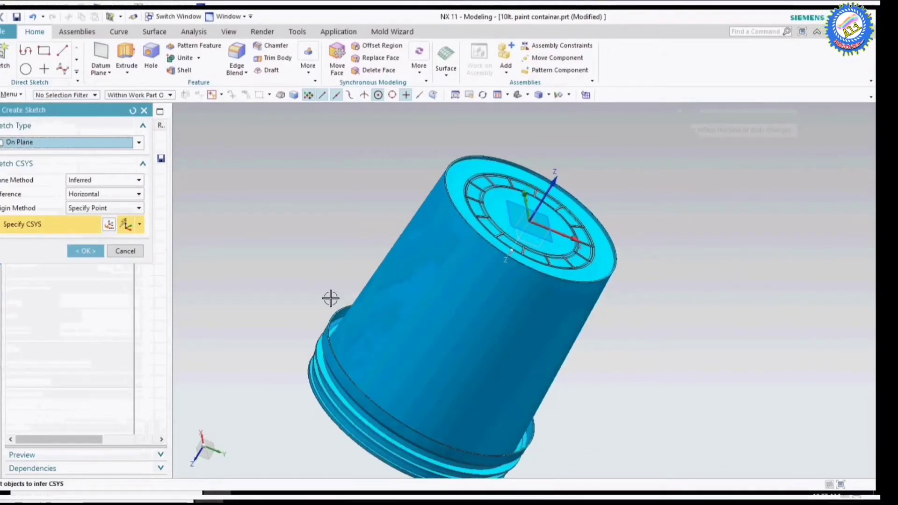
pyautogui.scroll(5, 356, 309)
pyautogui.scroll(2, 358, 237)
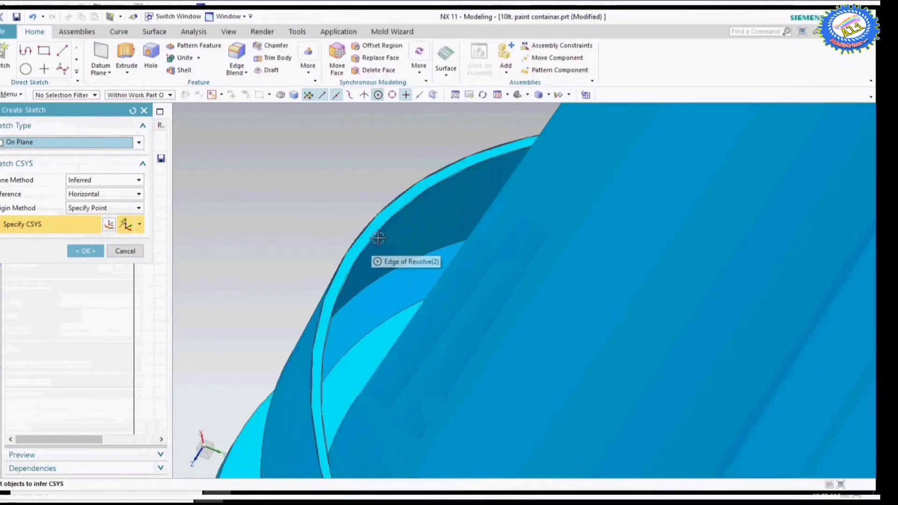
pyautogui.click(367, 231)
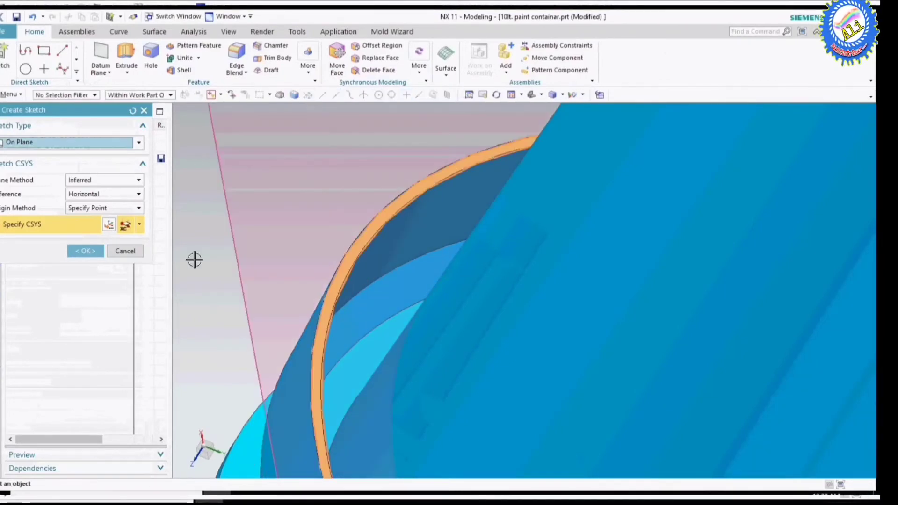
pyautogui.click(86, 251)
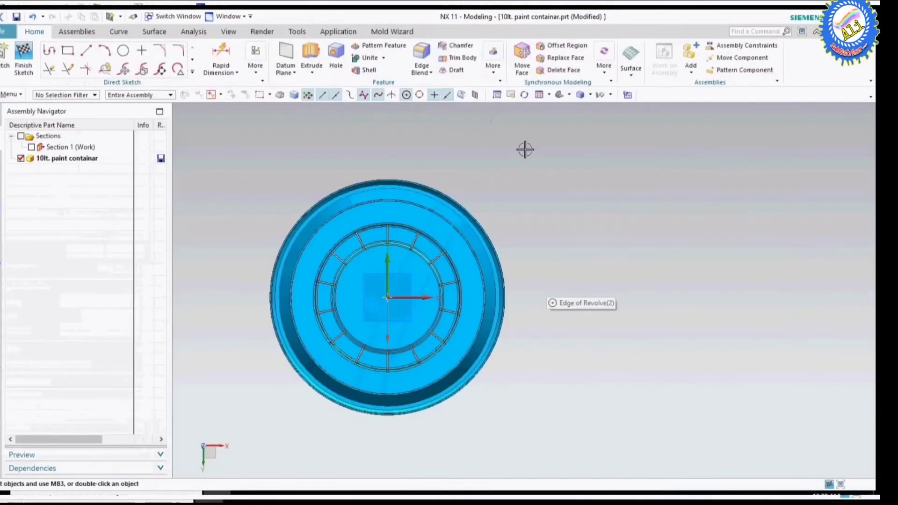
pyautogui.scroll(2, 300, 234)
pyautogui.scroll(1, 303, 196)
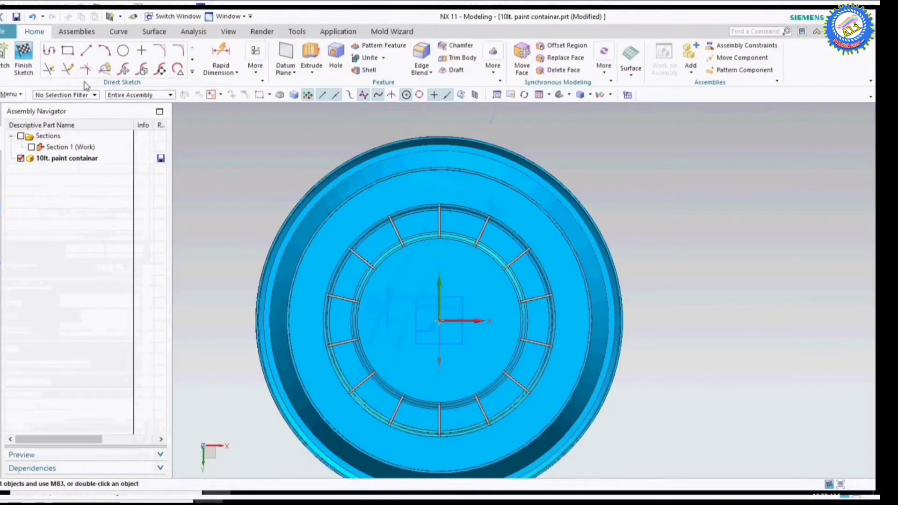
pyautogui.click(85, 50)
pyautogui.scroll(-2, 360, 248)
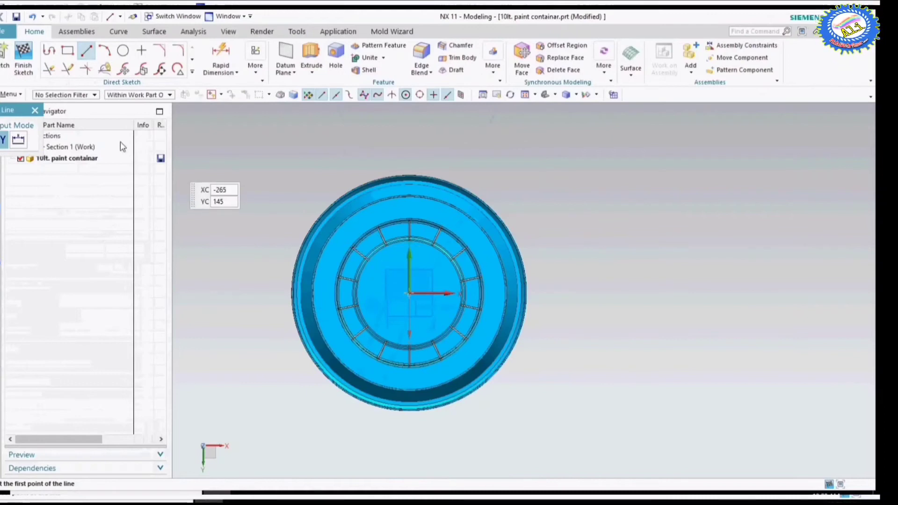
# Restart the Line tool and orbit and zoom to bring the rim into view
pyautogui.click(36, 110)
pyautogui.scroll(3, 311, 173)
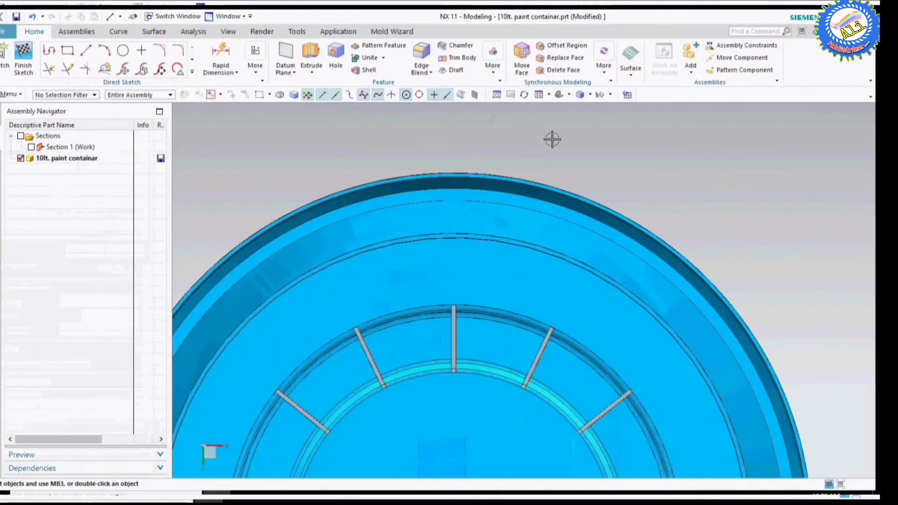
pyautogui.click(86, 50)
pyautogui.scroll(-1, 477, 217)
pyautogui.scroll(-2, 525, 233)
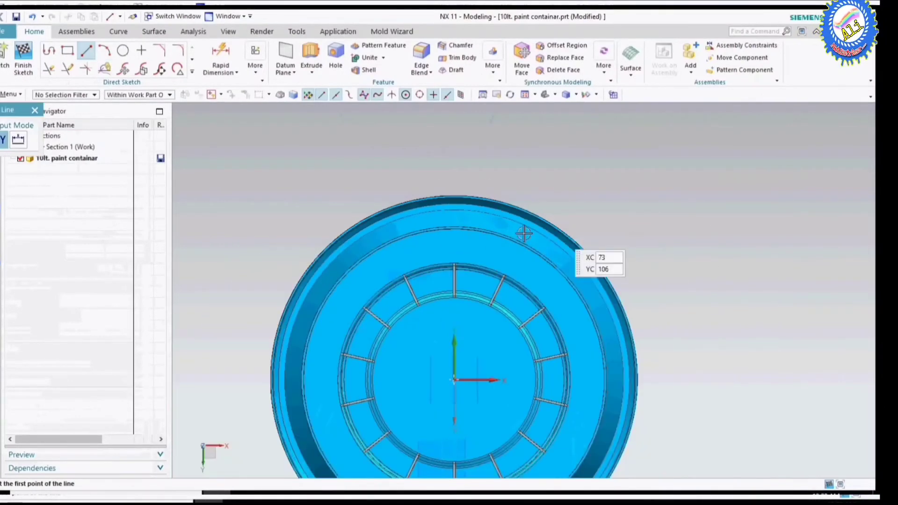
pyautogui.scroll(-1, 599, 299)
pyautogui.scroll(3, 620, 355)
pyautogui.scroll(1, 670, 325)
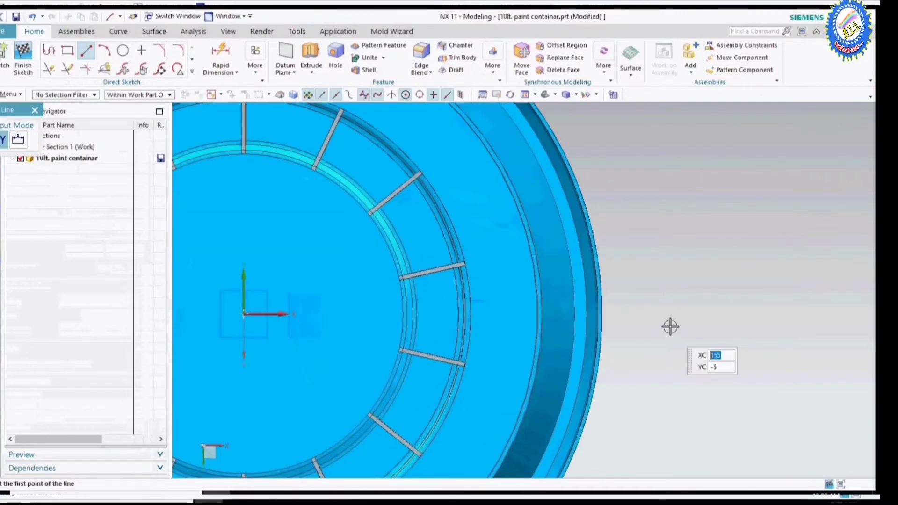
pyautogui.moveTo(670, 325)
pyautogui.mouseDown(button='middle')
pyautogui.moveTo(657, 301)
pyautogui.moveTo(664, 307)
pyautogui.moveTo(639, 391)
pyautogui.mouseUp(button='middle')
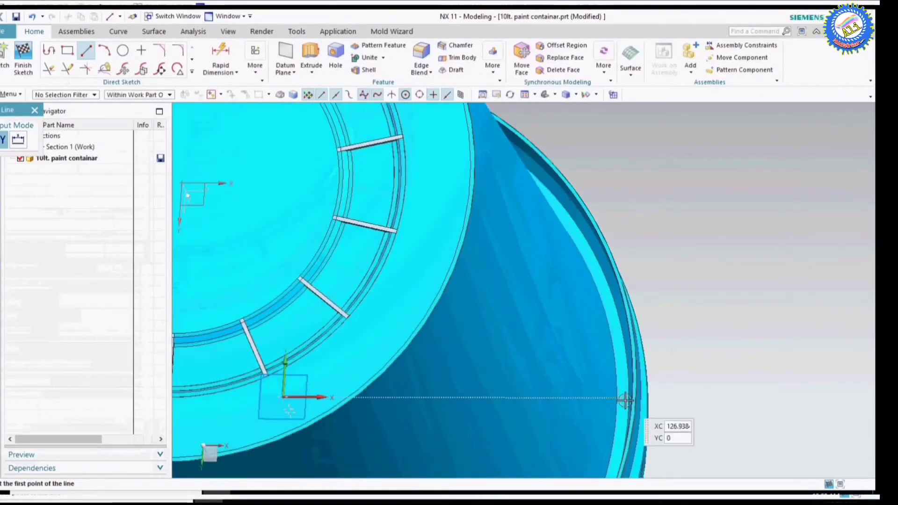
pyautogui.scroll(3, 763, 369)
pyautogui.scroll(-2, 763, 368)
pyautogui.scroll(-1, 589, 332)
pyautogui.scroll(2, 619, 305)
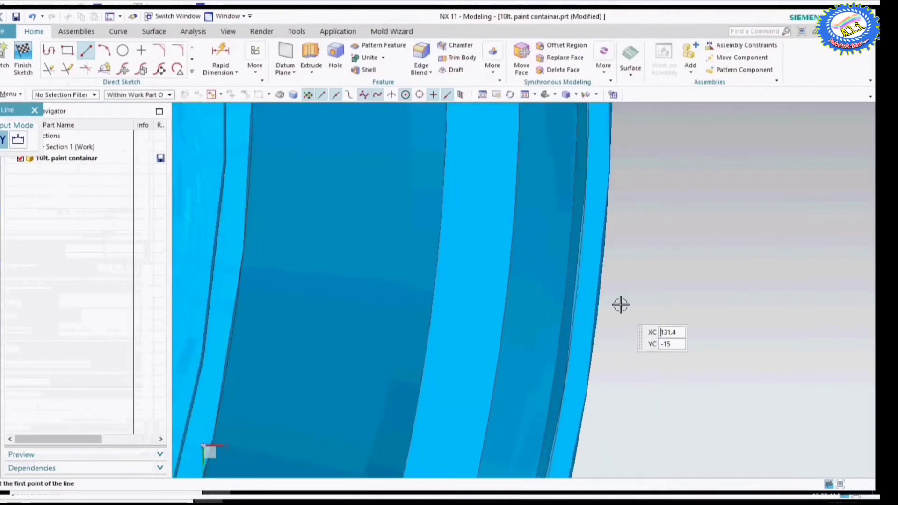
pyautogui.scroll(-2, 620, 374)
pyautogui.scroll(-3, 677, 333)
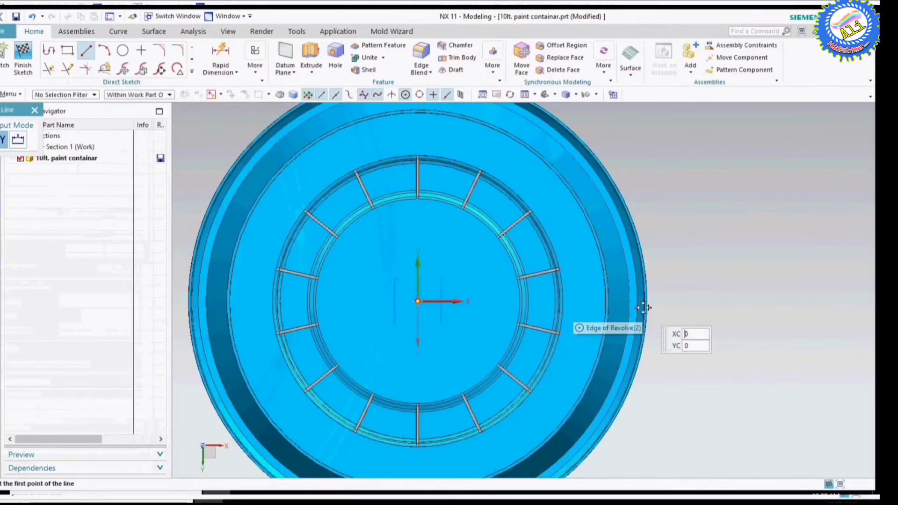
pyautogui.scroll(3, 642, 307)
pyautogui.scroll(2, 642, 307)
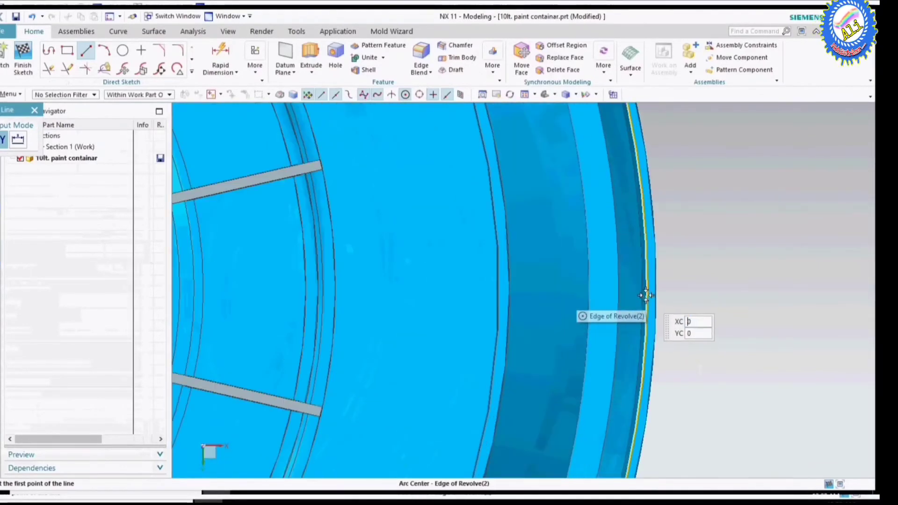
pyautogui.scroll(2, 648, 293)
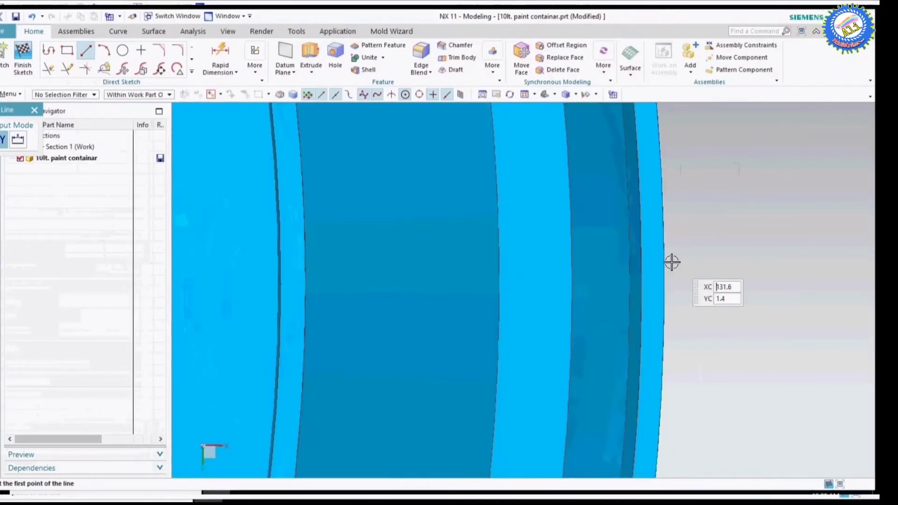
pyautogui.scroll(-3, 651, 307)
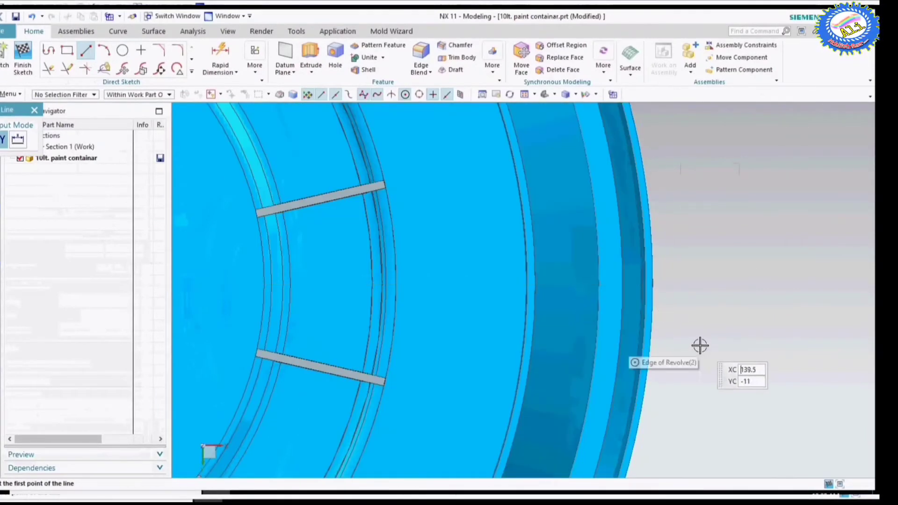
pyautogui.moveTo(597, 313); pyautogui.dragTo(676, 314, button='middle')
pyautogui.scroll(-5, 591, 331)
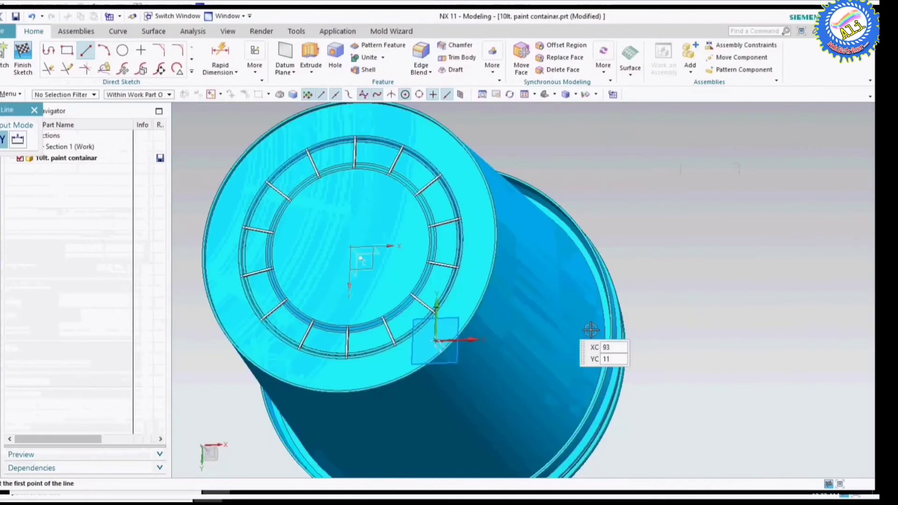
pyautogui.scroll(5, 597, 307)
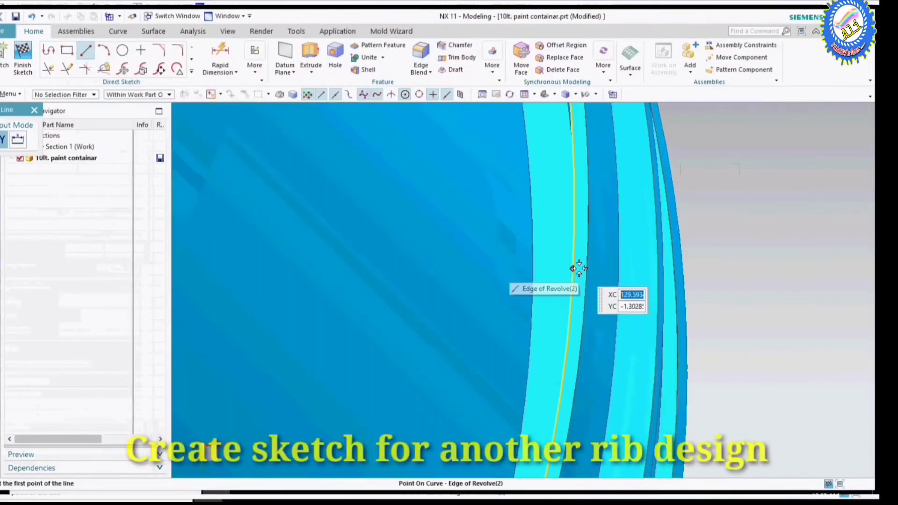
pyautogui.scroll(3, 579, 270)
# Draw a horizontal 7.8-long line inward from the rim, then pick its endpoint and the revolve edge
pyautogui.click(580, 270)
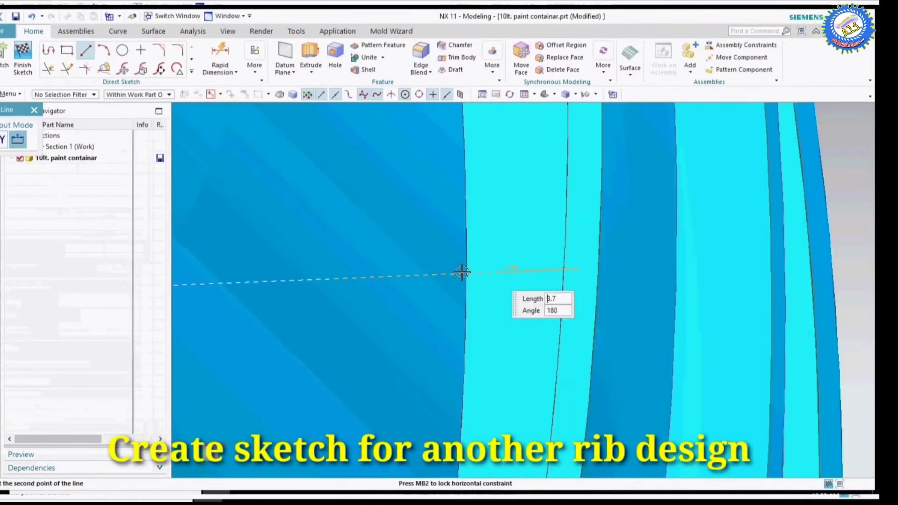
pyautogui.click(386, 276)
pyautogui.click(36, 109)
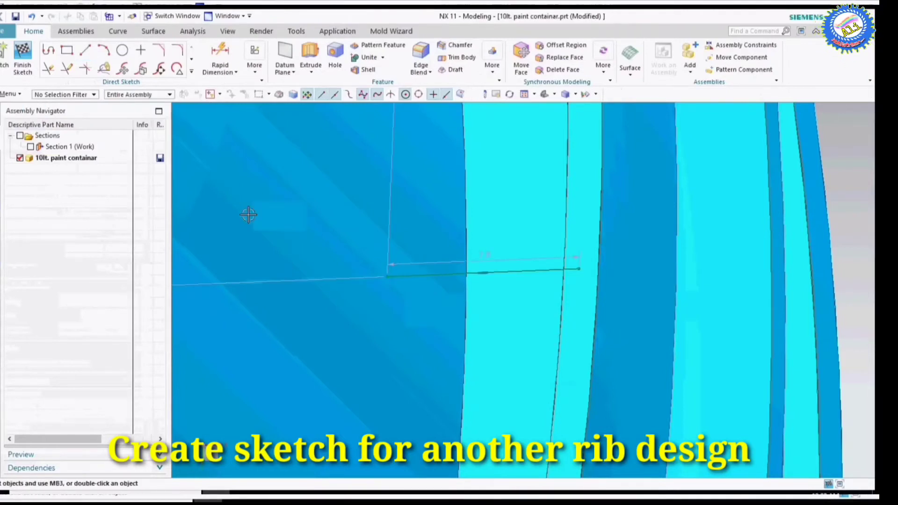
pyautogui.click(565, 229)
# Constrain the first line end onto the rim edge with Point on Curve
pyautogui.click(639, 264)
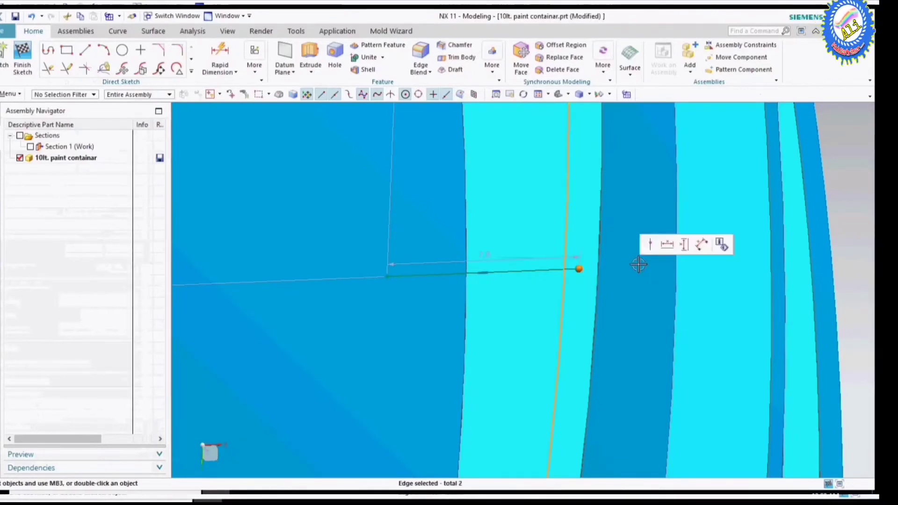
pyautogui.click(650, 244)
pyautogui.scroll(-3, 551, 304)
pyautogui.scroll(-2, 551, 304)
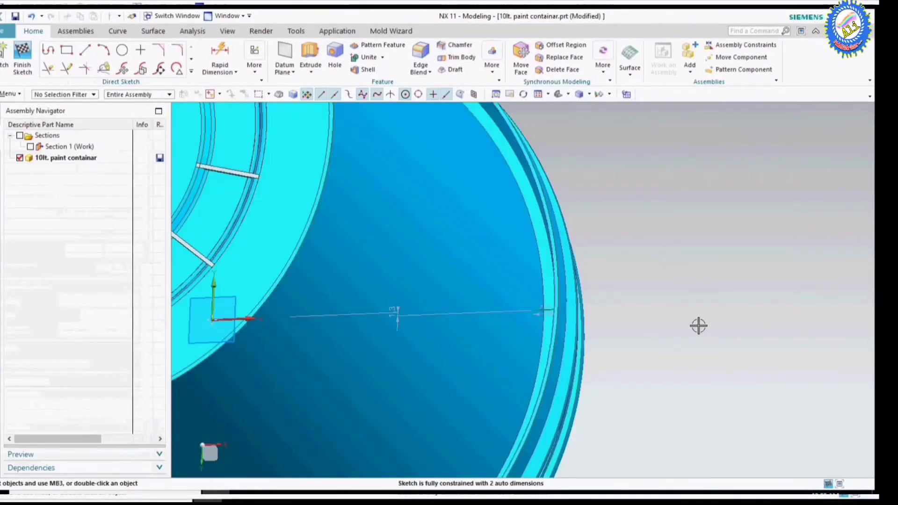
pyautogui.scroll(-2, 651, 349)
pyautogui.scroll(2, 497, 257)
pyautogui.scroll(2, 403, 237)
pyautogui.scroll(2, 485, 207)
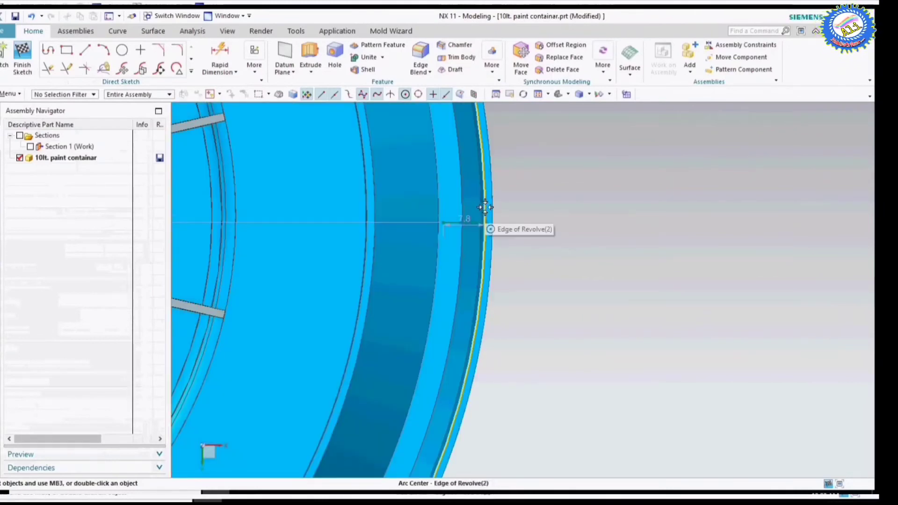
pyautogui.scroll(3, 485, 207)
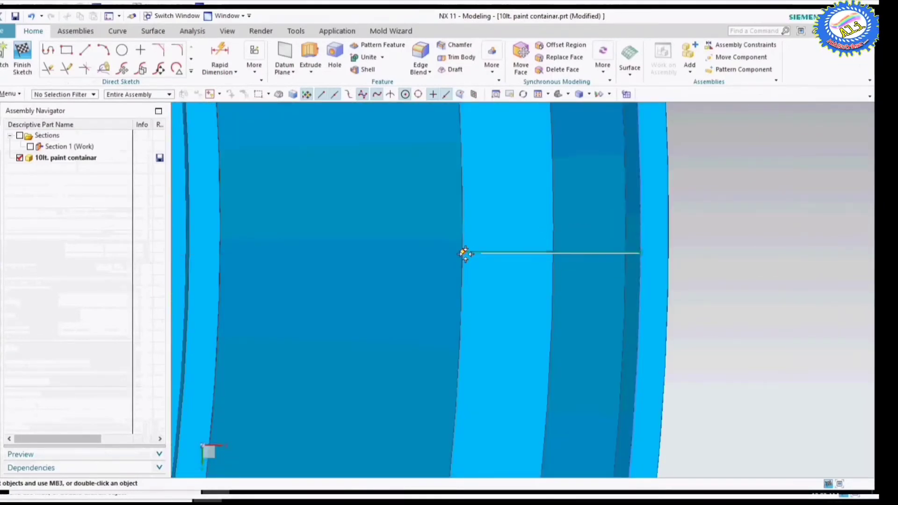
pyautogui.moveTo(465, 254); pyautogui.dragTo(451, 260)
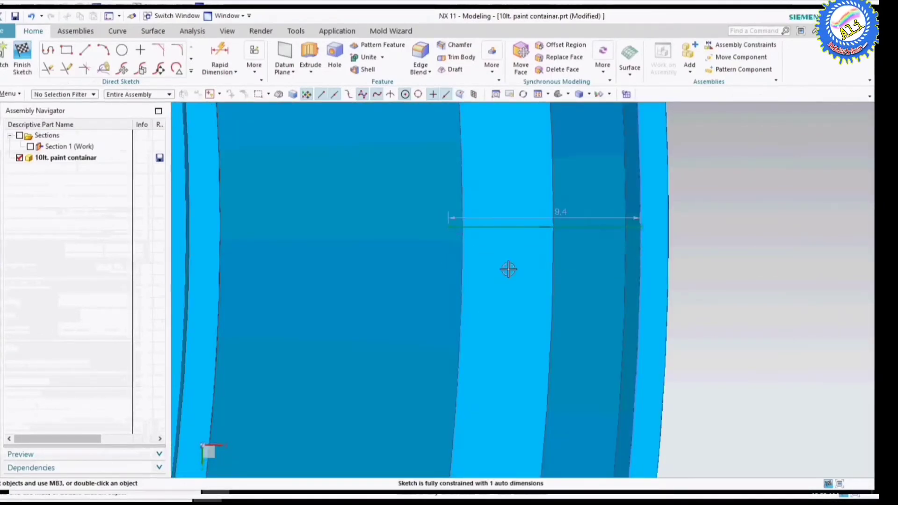
pyautogui.scroll(3, 439, 248)
# Constrain the line's other end onto its rim edge with Point on Curve
pyautogui.click(429, 253)
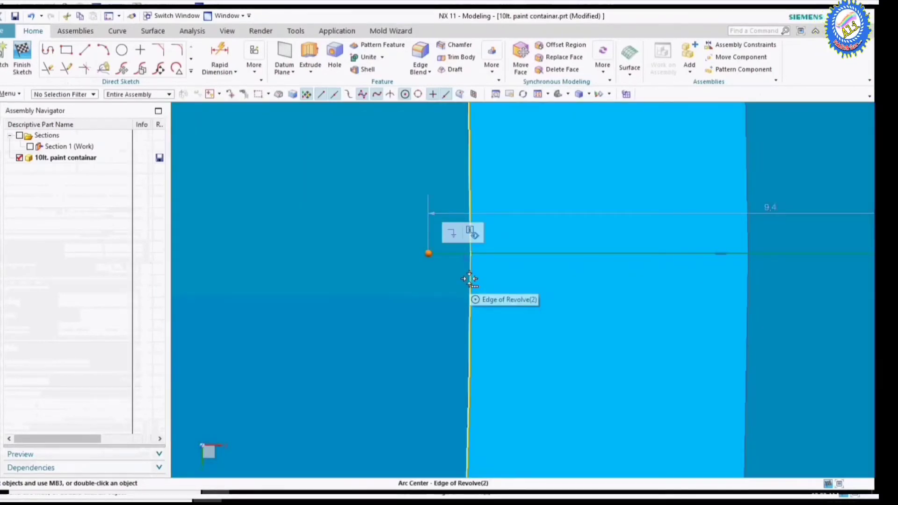
pyautogui.click(469, 279)
pyautogui.click(526, 307)
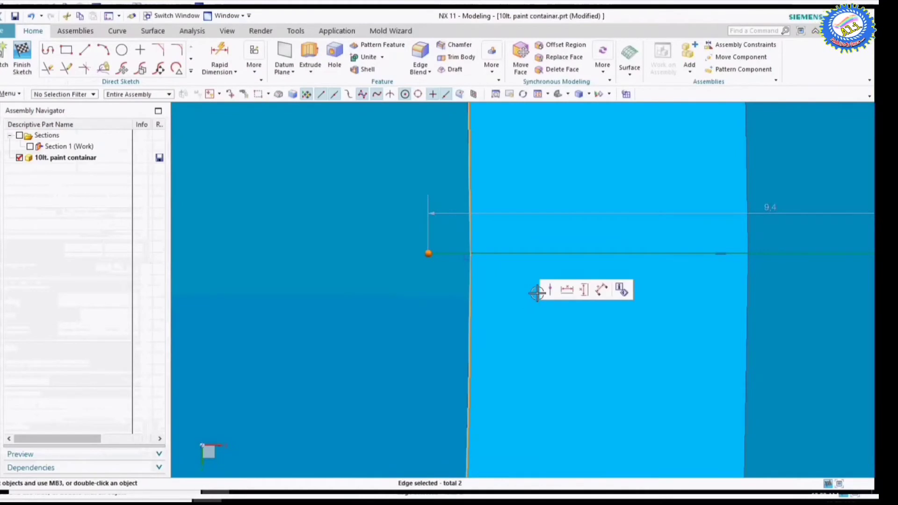
pyautogui.click(549, 290)
pyautogui.scroll(-2, 499, 302)
pyautogui.scroll(-2, 682, 320)
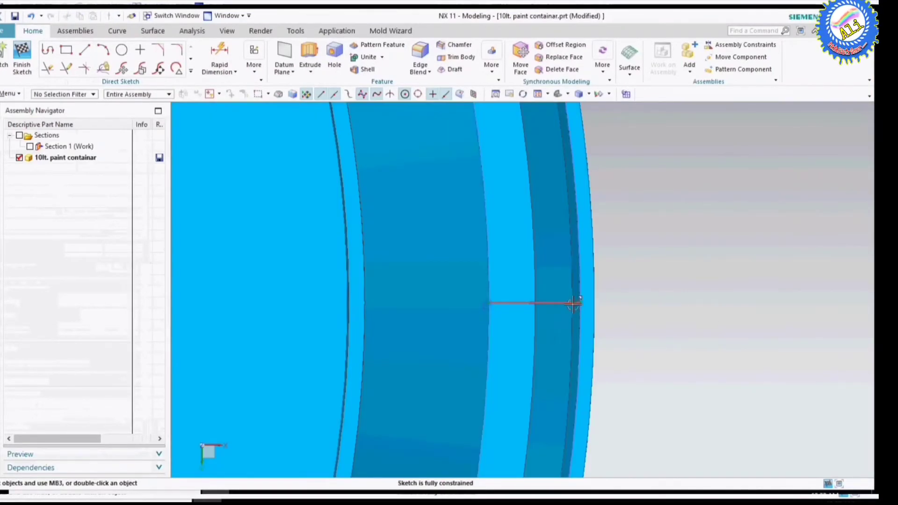
pyautogui.scroll(-3, 714, 316)
pyautogui.scroll(3, 575, 310)
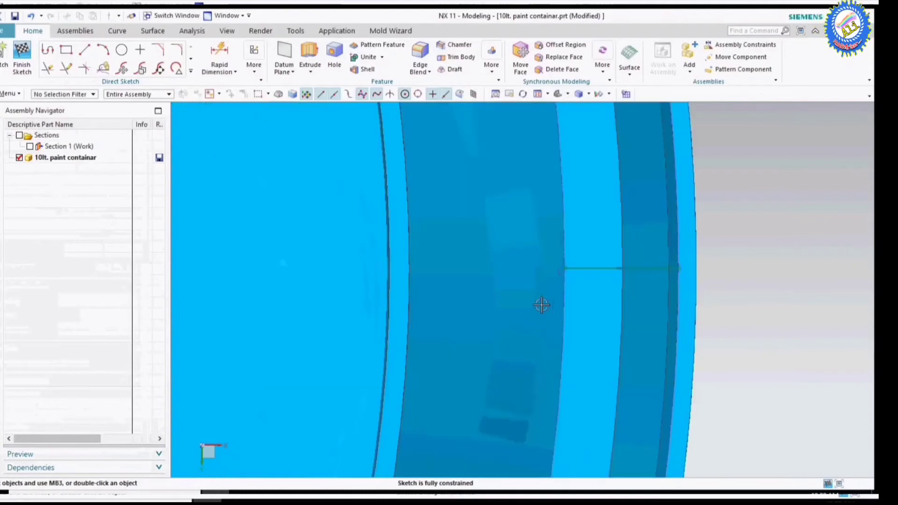
# Delete the perpendicular constraint and constrain the rib line to the horizontal axis
pyautogui.click(561, 271)
pyautogui.click(583, 260)
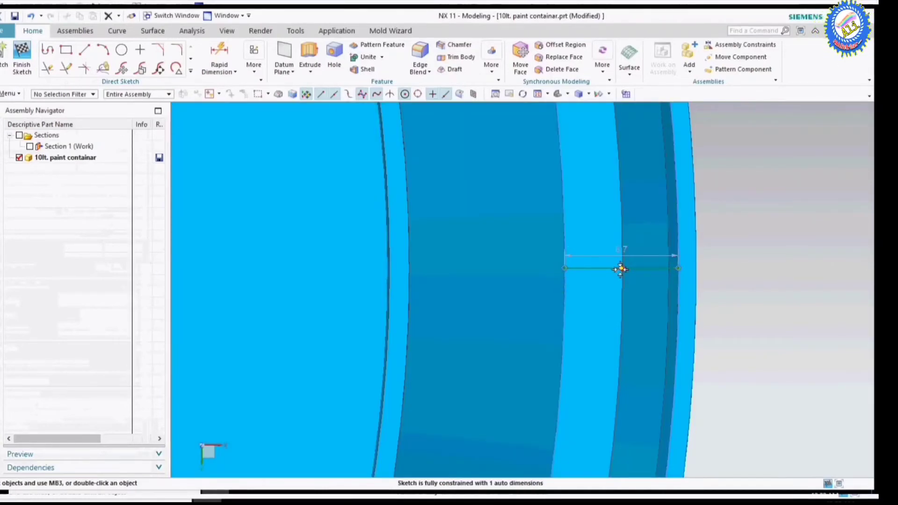
pyautogui.scroll(-2, 678, 299)
pyautogui.scroll(-2, 706, 314)
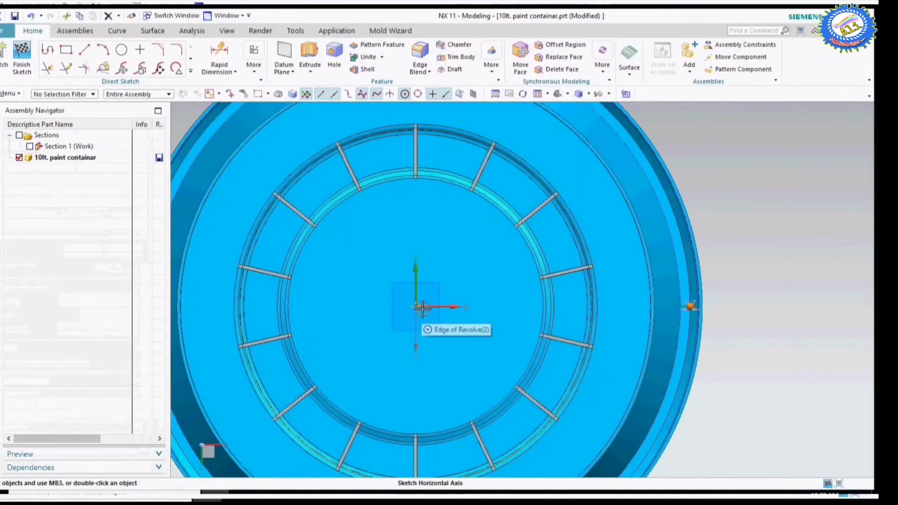
pyautogui.click(418, 308)
pyautogui.click(457, 303)
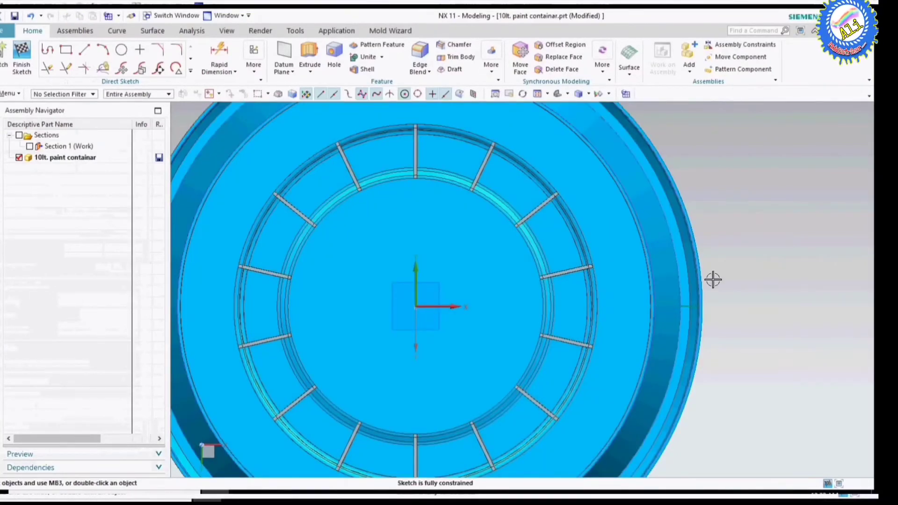
pyautogui.scroll(3, 713, 285)
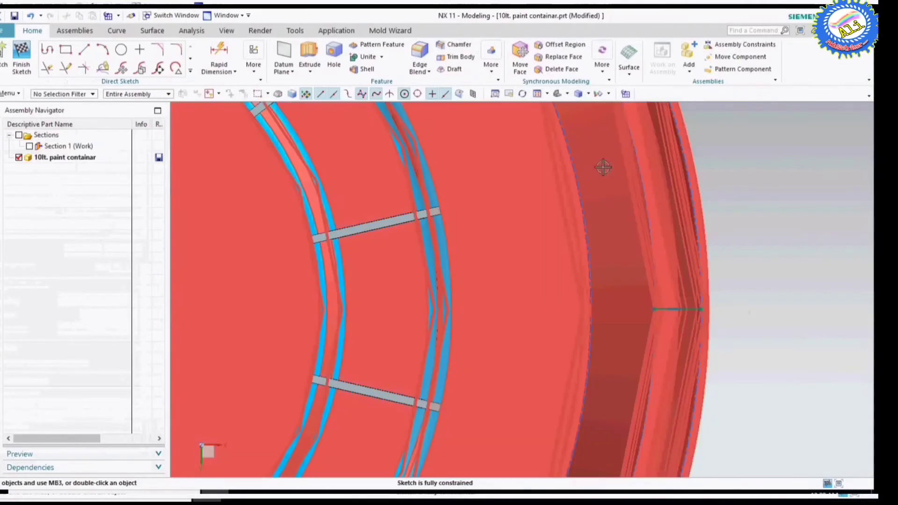
pyautogui.scroll(-2, 651, 278)
pyautogui.scroll(-2, 651, 279)
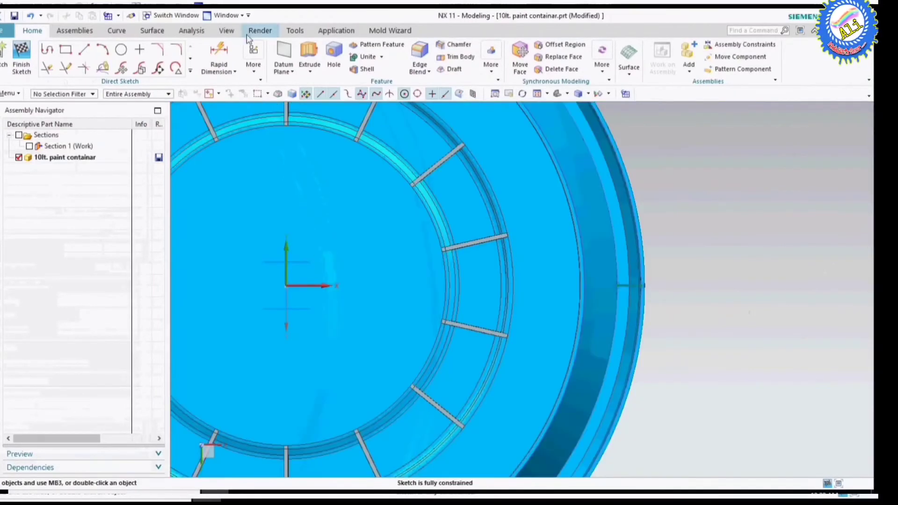
# Finish the sketch and start an extrusion of the rib line
pyautogui.click(21, 57)
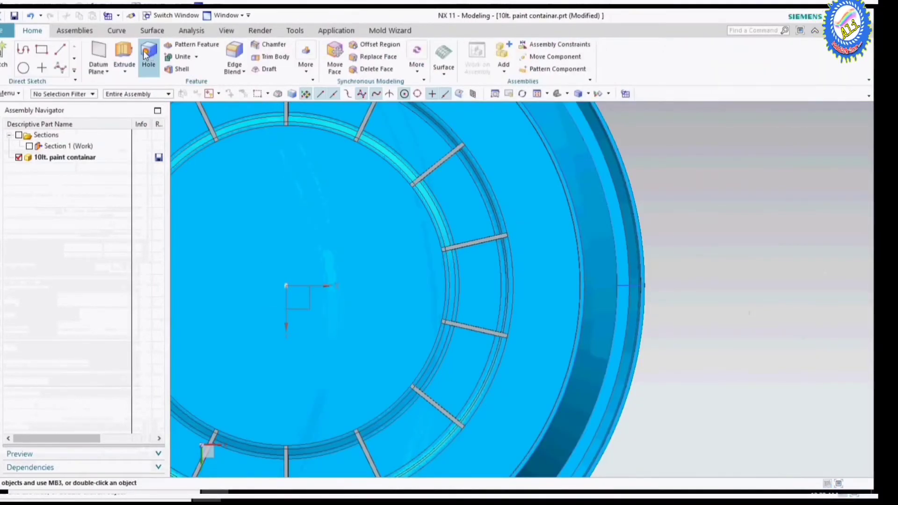
pyautogui.click(120, 54)
pyautogui.scroll(3, 636, 286)
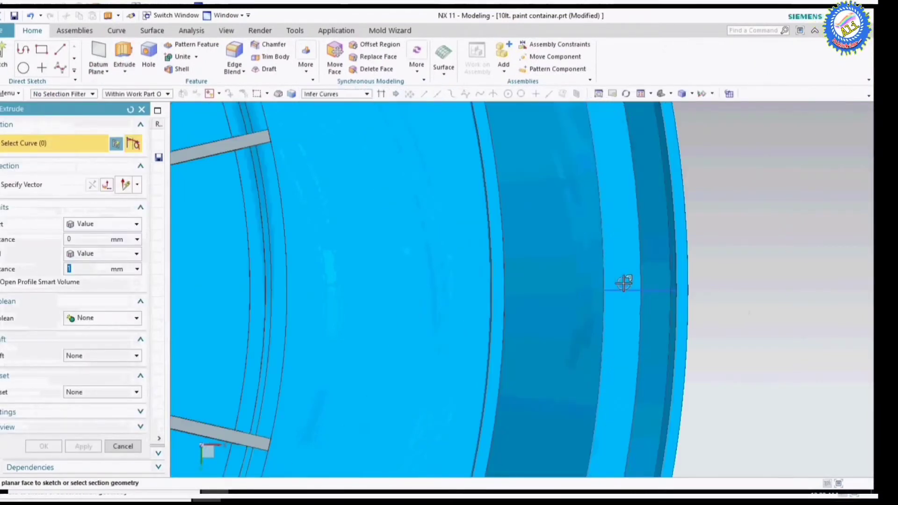
pyautogui.click(629, 290)
pyautogui.scroll(-3, 651, 327)
pyautogui.moveTo(740, 266)
pyautogui.mouseDown(button='middle')
pyautogui.moveTo(738, 230)
pyautogui.moveTo(619, 295)
pyautogui.mouseUp(button='middle')
pyautogui.scroll(-3, 619, 295)
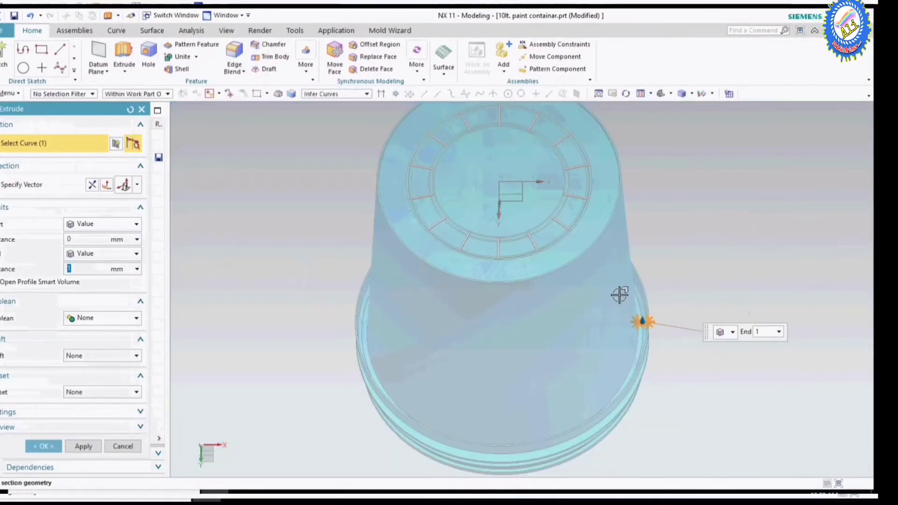
# Set the extrusion direction by Inferred Vector from a face and a Two-Sided 0.75/-0.75 offset
pyautogui.click(137, 184)
pyautogui.click(130, 204)
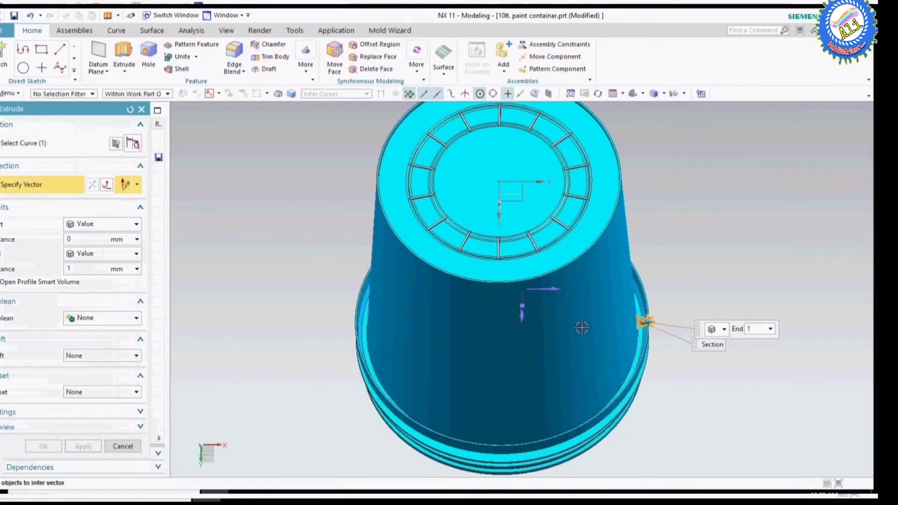
pyautogui.moveTo(574, 317)
pyautogui.mouseDown(button='middle')
pyautogui.moveTo(484, 308)
pyautogui.moveTo(651, 353)
pyautogui.mouseUp(button='middle')
pyautogui.click(486, 307)
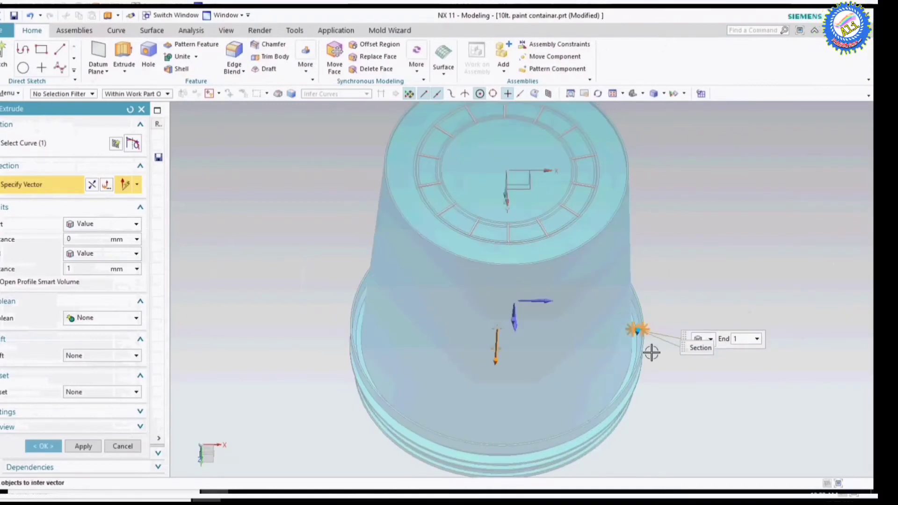
pyautogui.scroll(5, 651, 353)
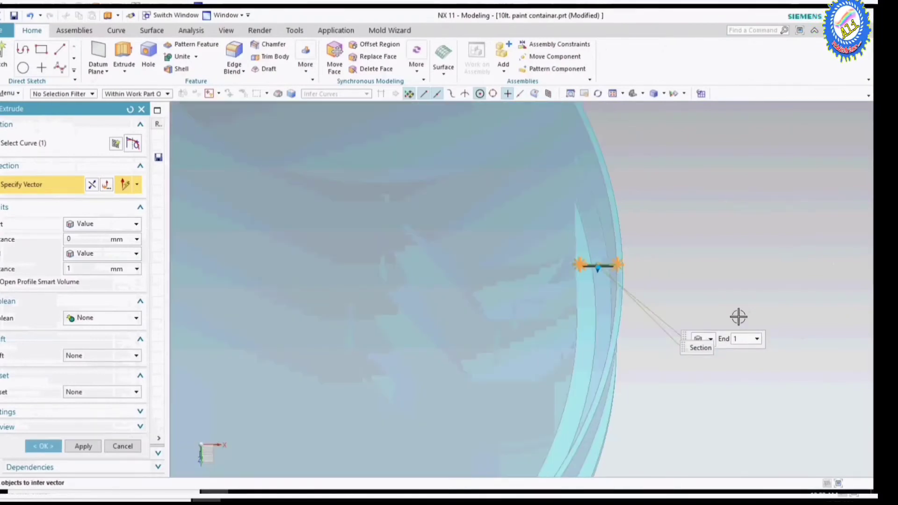
pyautogui.click(102, 391)
pyautogui.click(82, 421)
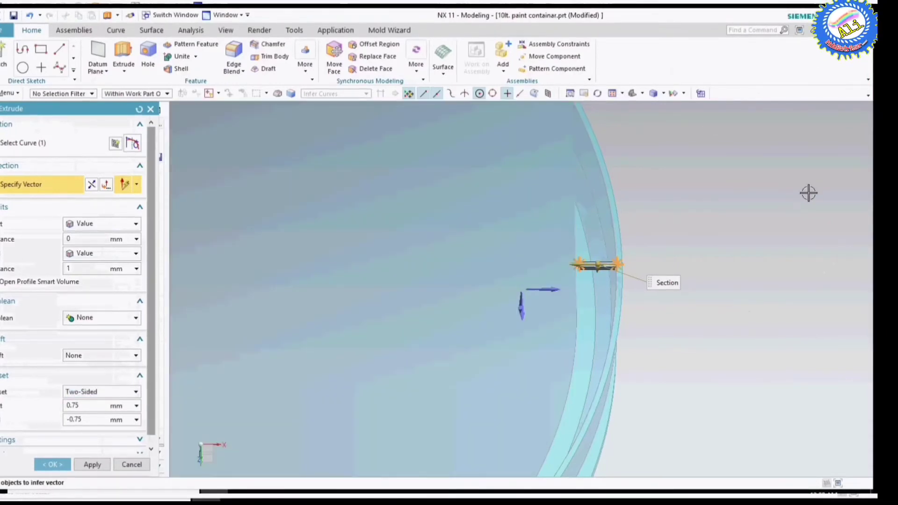
pyautogui.scroll(-3, 474, 227)
# Set the rim rib extrusion to end Until Extended at the ring face under the lip
pyautogui.click(101, 253)
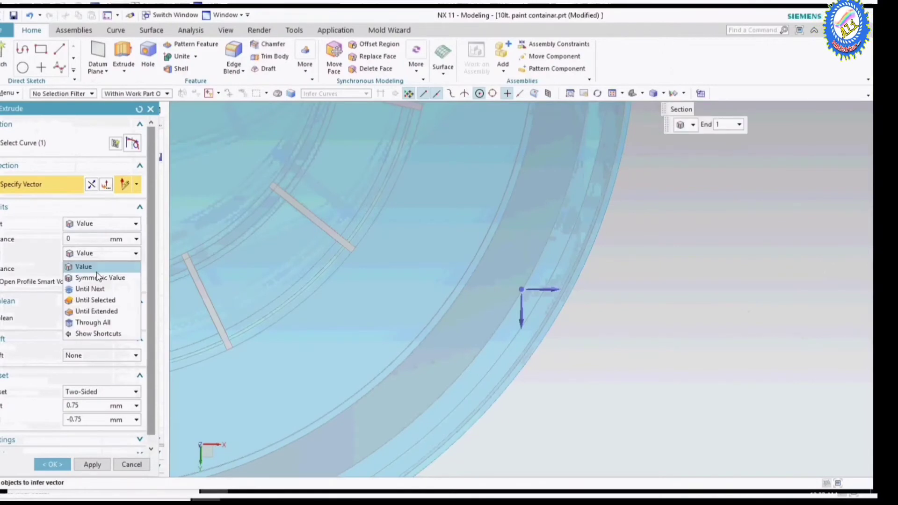
pyautogui.click(107, 312)
pyautogui.scroll(-3, 335, 376)
pyautogui.press('Home')
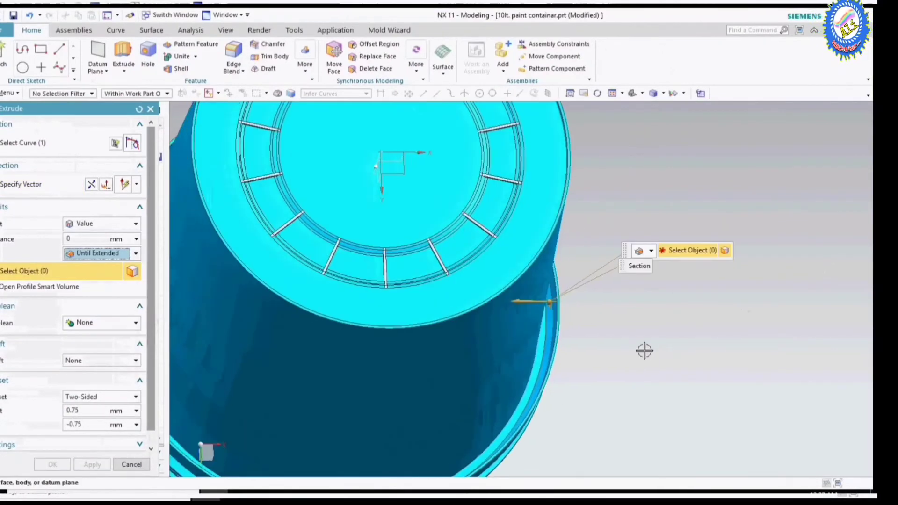
pyautogui.scroll(1, 608, 356)
pyautogui.scroll(2, 619, 363)
pyautogui.scroll(2, 623, 349)
pyautogui.scroll(-1, 650, 367)
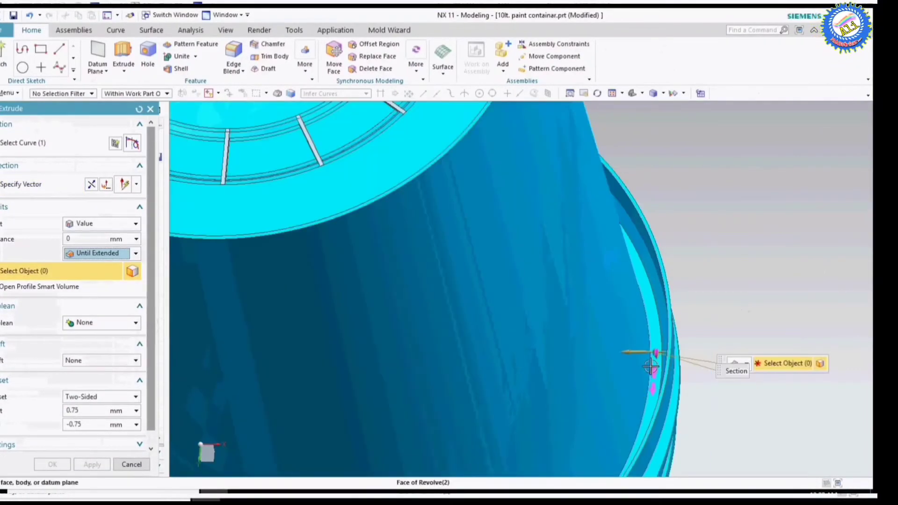
pyautogui.click(657, 361)
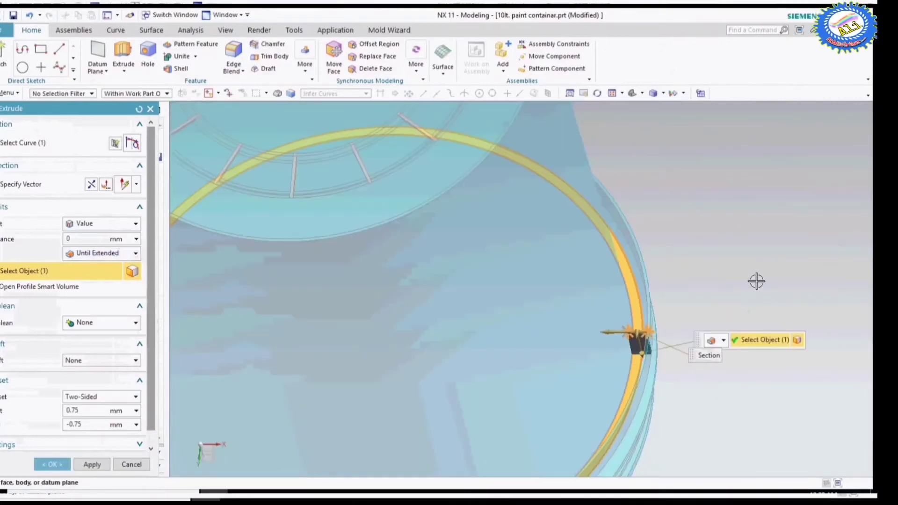
pyautogui.scroll(2, 637, 252)
pyautogui.scroll(2, 617, 244)
pyautogui.scroll(2, 617, 245)
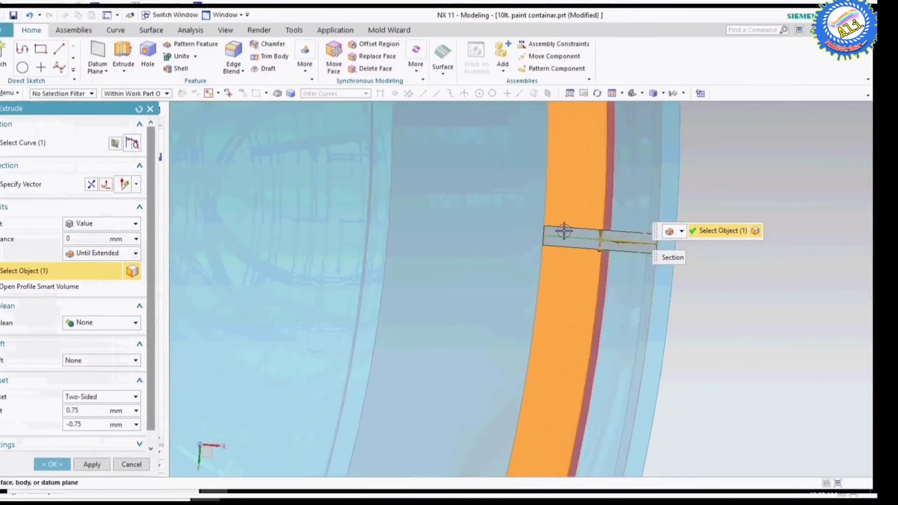
pyautogui.scroll(3, 607, 243)
pyautogui.scroll(-2, 585, 276)
pyautogui.scroll(-1, 561, 276)
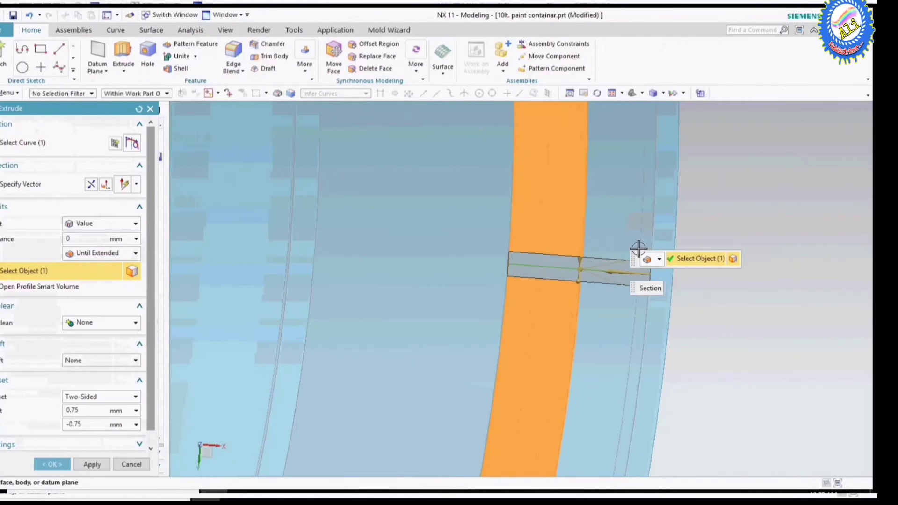
pyautogui.scroll(-3, 636, 276)
pyautogui.scroll(-3, 633, 305)
pyautogui.rightClick(827, 384)
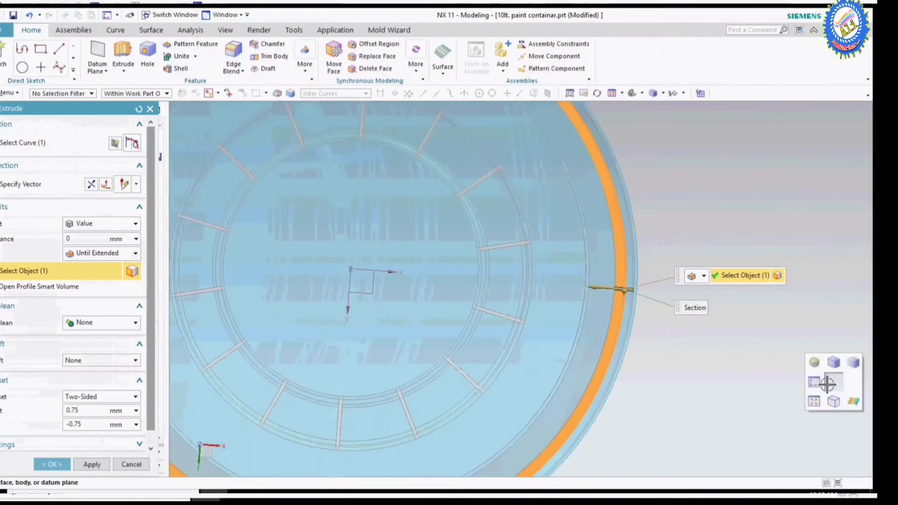
pyautogui.click(816, 385)
pyautogui.scroll(-5, 538, 301)
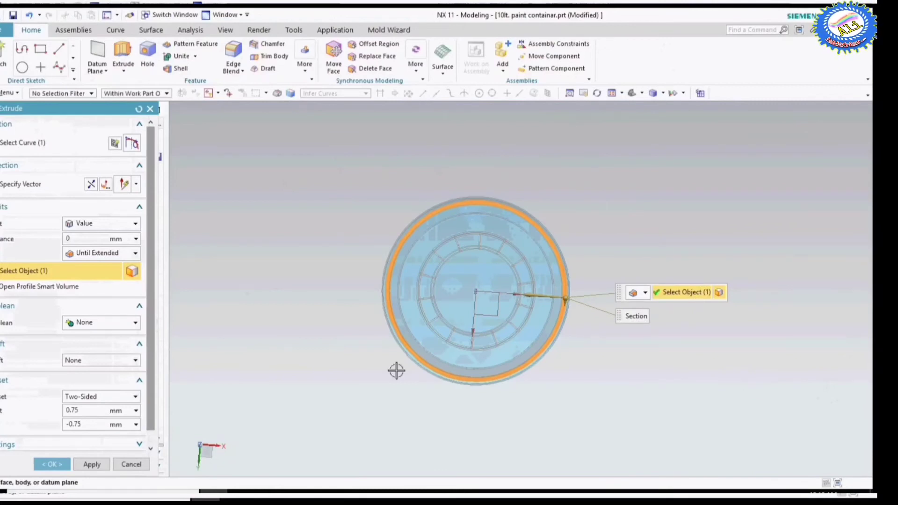
pyautogui.scroll(3, 451, 323)
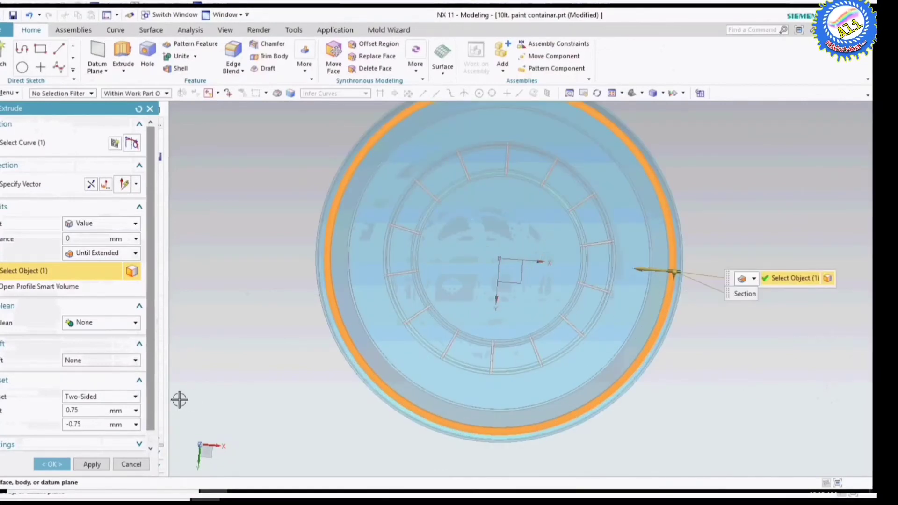
# Apply a -1° draft from the start limit and create the rim rib
pyautogui.click(88, 360)
pyautogui.click(89, 380)
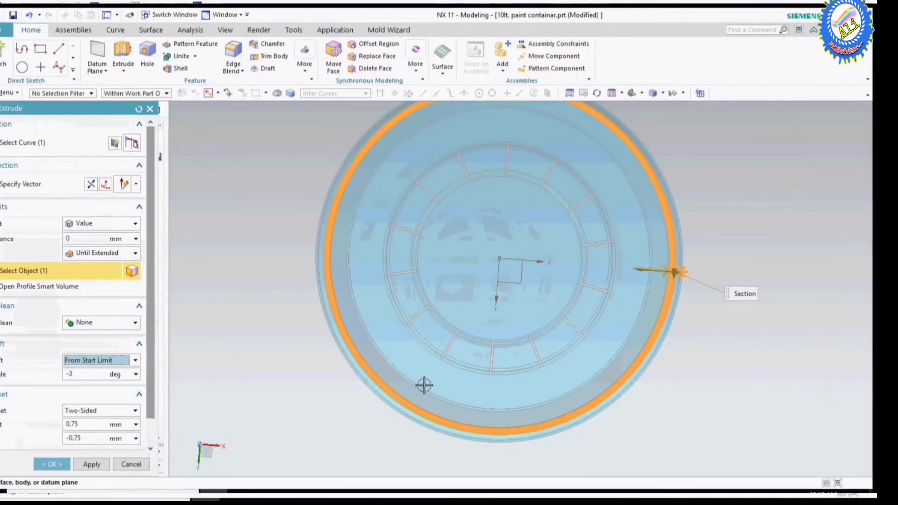
pyautogui.scroll(2, 671, 270)
pyautogui.scroll(2, 671, 271)
pyautogui.scroll(2, 682, 270)
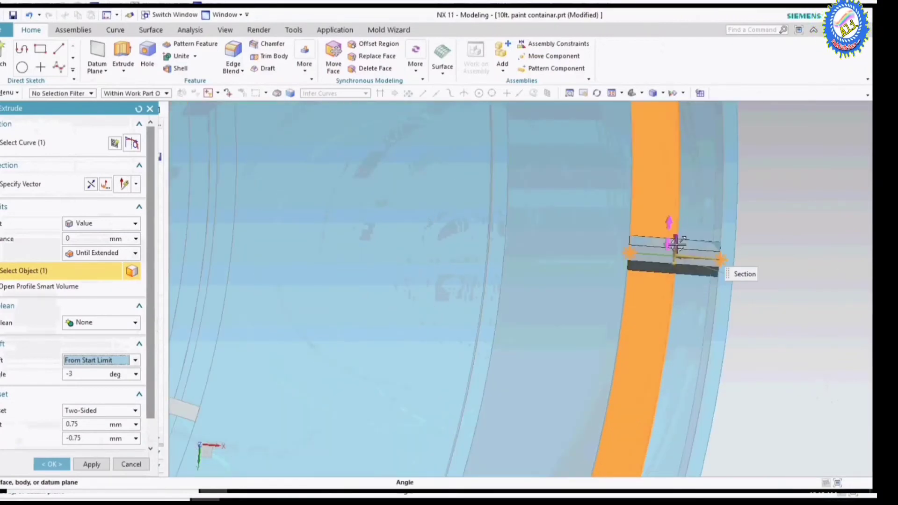
pyautogui.click(75, 375)
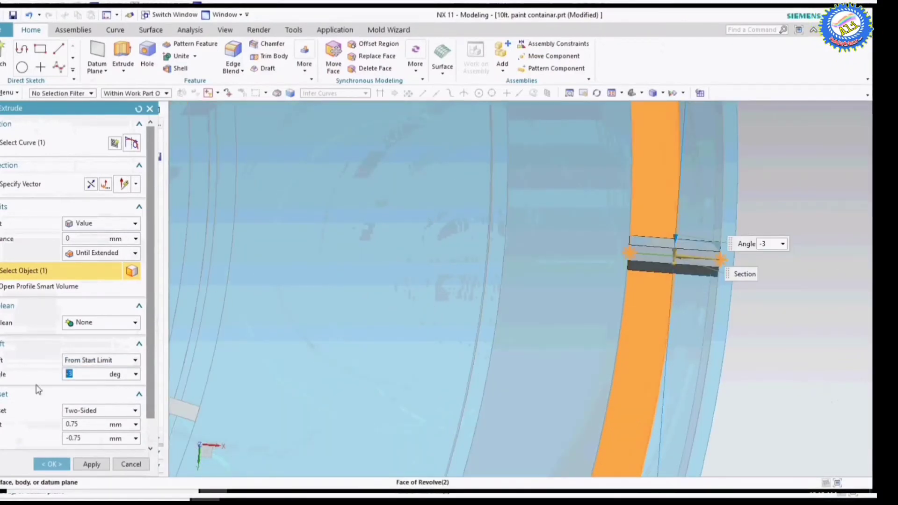
pyautogui.write('-1')
pyautogui.press('Return')
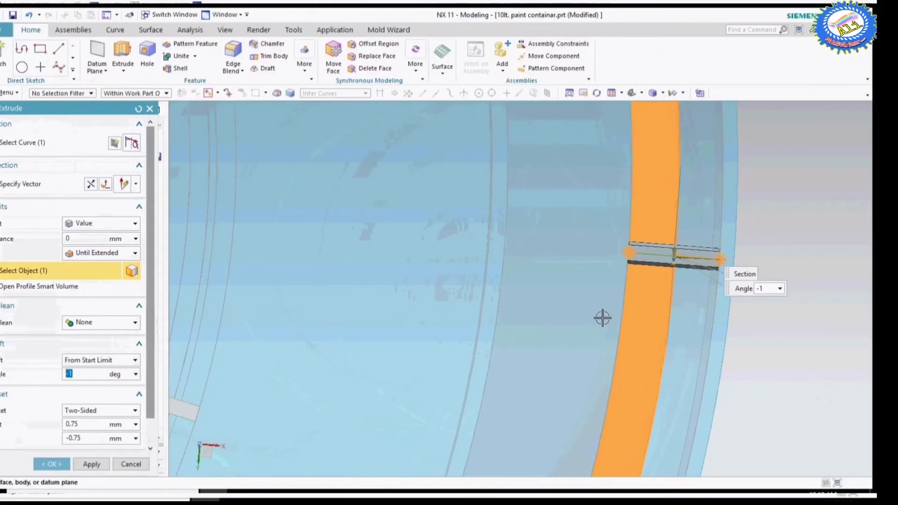
pyautogui.scroll(-3, 625, 276)
pyautogui.scroll(3, 645, 286)
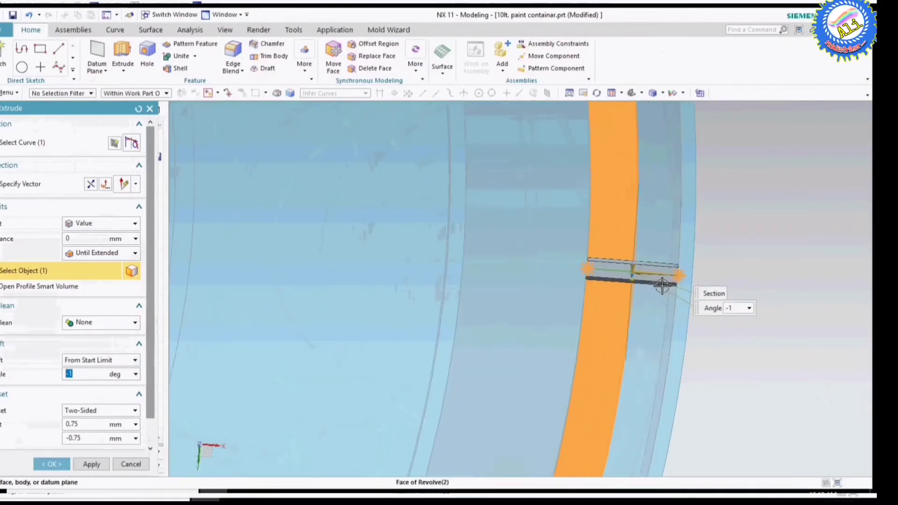
pyautogui.scroll(-1, 661, 286)
pyautogui.scroll(-2, 622, 291)
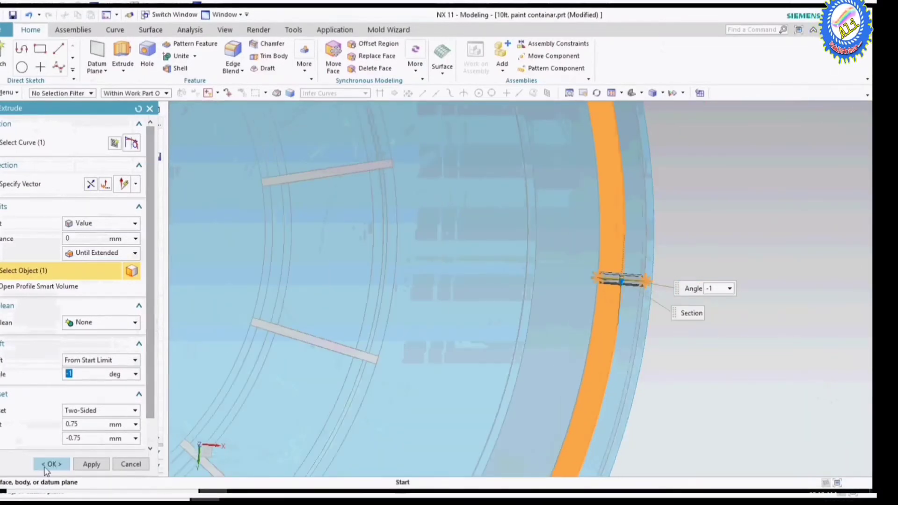
pyautogui.click(47, 464)
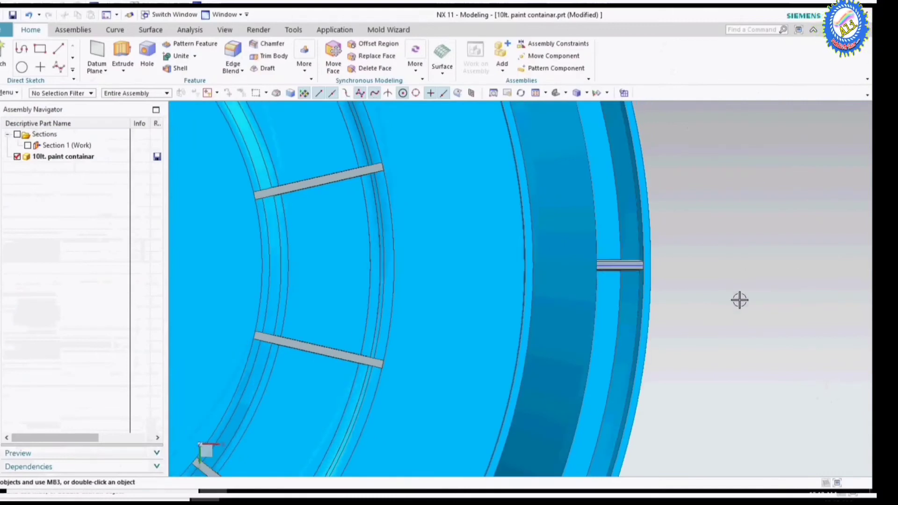
# Zoom and pan around the new rim rib to inspect it up close
pyautogui.scroll(-2, 589, 271)
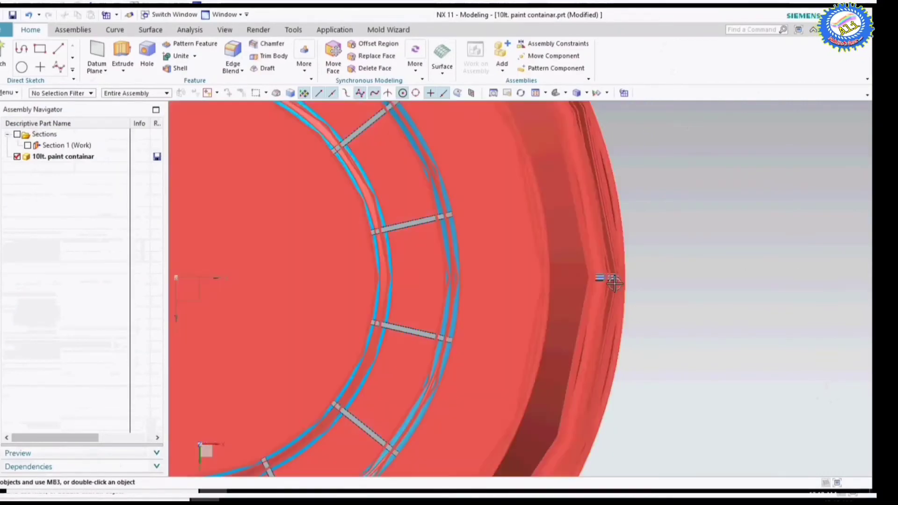
pyautogui.scroll(3, 631, 269)
pyautogui.scroll(1, 538, 273)
pyautogui.scroll(2, 538, 273)
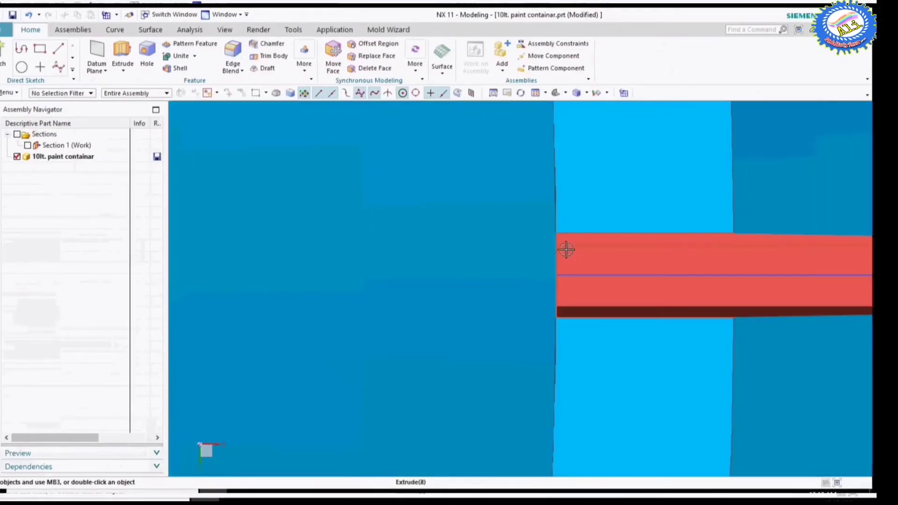
pyautogui.scroll(2, 561, 281)
pyautogui.scroll(1, 561, 310)
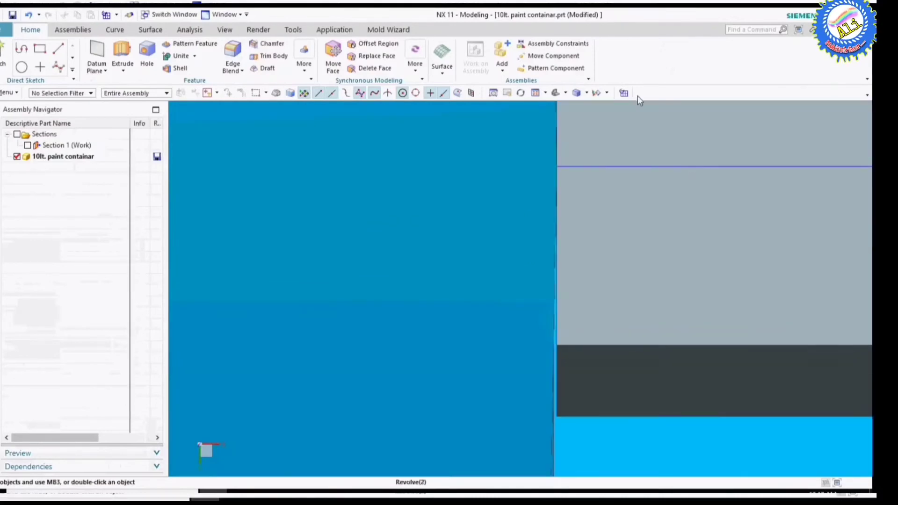
pyautogui.scroll(-2, 560, 181)
pyautogui.scroll(-2, 547, 287)
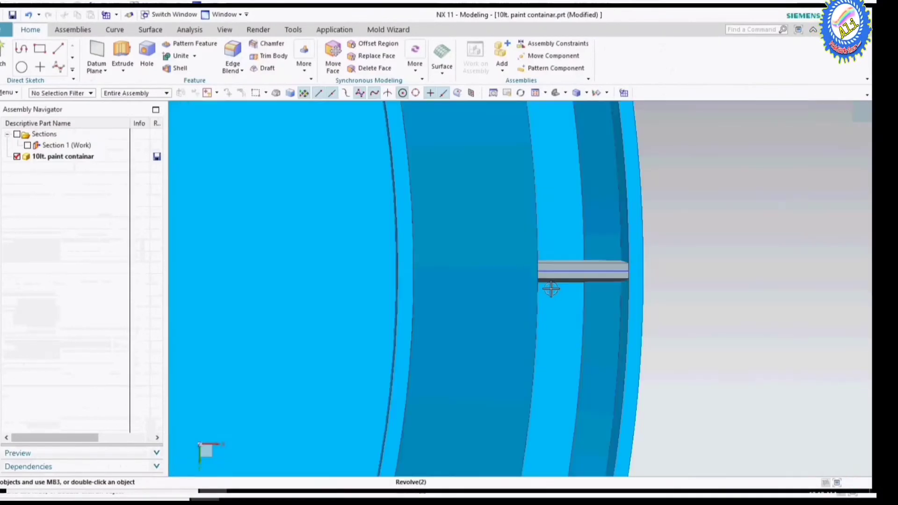
pyautogui.scroll(-2, 683, 317)
pyautogui.moveTo(683, 316)
pyautogui.mouseDown(button='middle')
pyautogui.moveTo(681, 294)
pyautogui.moveTo(557, 321)
pyautogui.moveTo(667, 327)
pyautogui.moveTo(712, 316)
pyautogui.moveTo(720, 237)
pyautogui.mouseUp(button='middle')
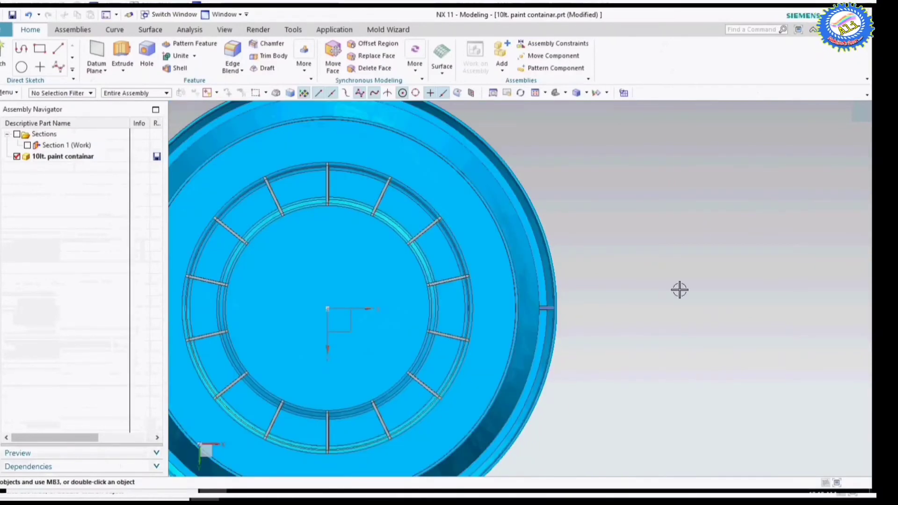
pyautogui.scroll(-2, 681, 299)
pyautogui.scroll(3, 636, 293)
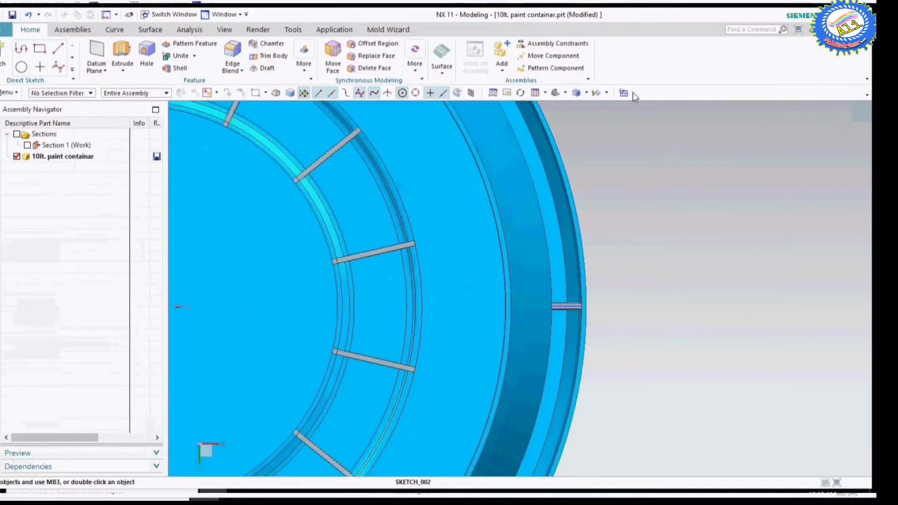
# Browse the More feature gallery, tilt the container, and reopen the rim rib's Extrude for editing
pyautogui.click(303, 60)
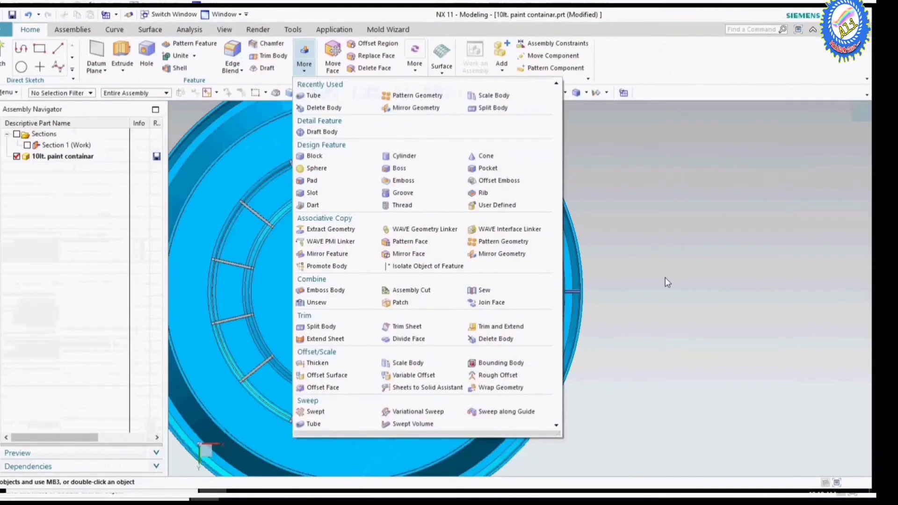
pyautogui.scroll(-5, 655, 292)
pyautogui.moveTo(655, 293); pyautogui.dragTo(611, 335, button='middle')
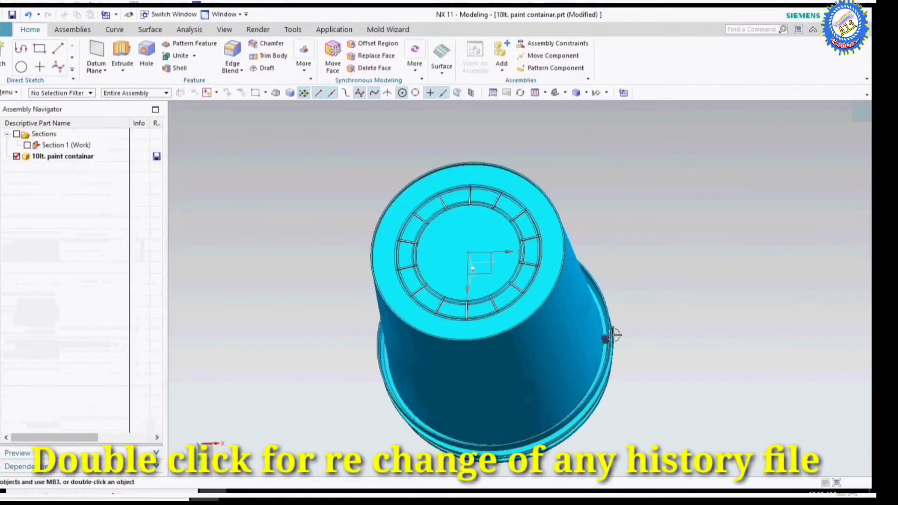
pyautogui.scroll(5, 611, 335)
pyautogui.scroll(5, 617, 332)
pyautogui.doubleClick(617, 332)
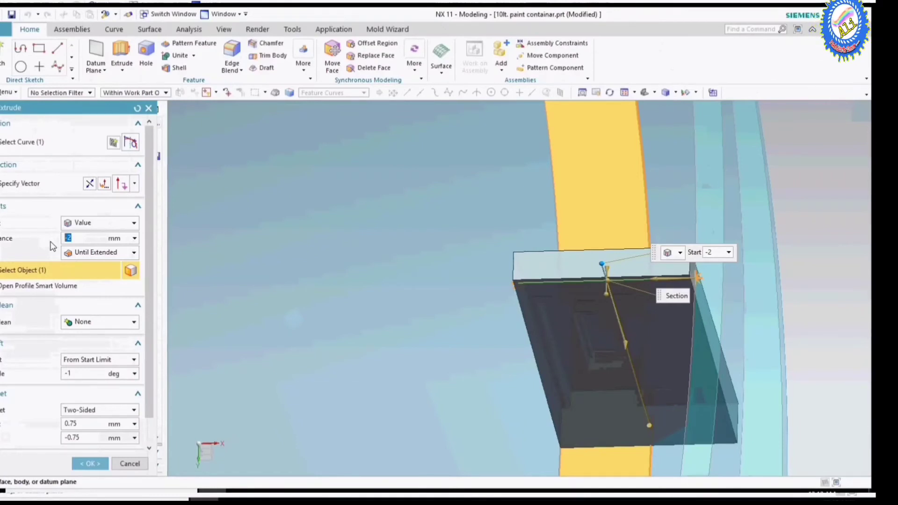
pyautogui.write('0')
# Change the rim rib extrusion's start distance from -2 mm to 0 mm and apply it
pyautogui.press('Return')
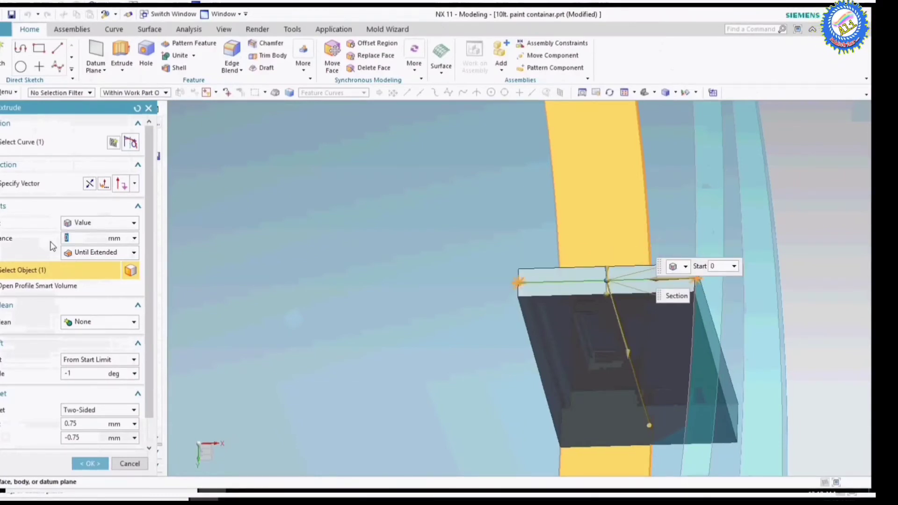
pyautogui.click(82, 461)
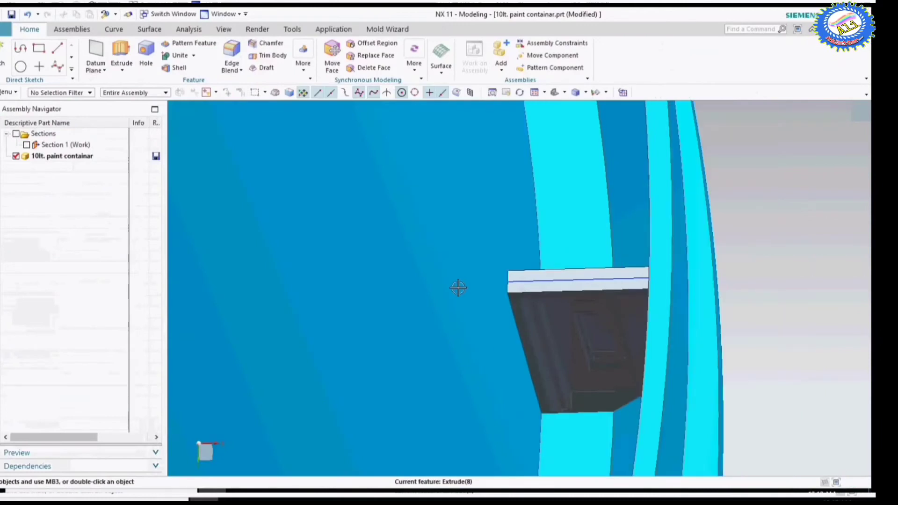
# Start Pattern Geometry from the More gallery and select the rim rib body
pyautogui.scroll(-3, 623, 260)
pyautogui.scroll(-3, 537, 264)
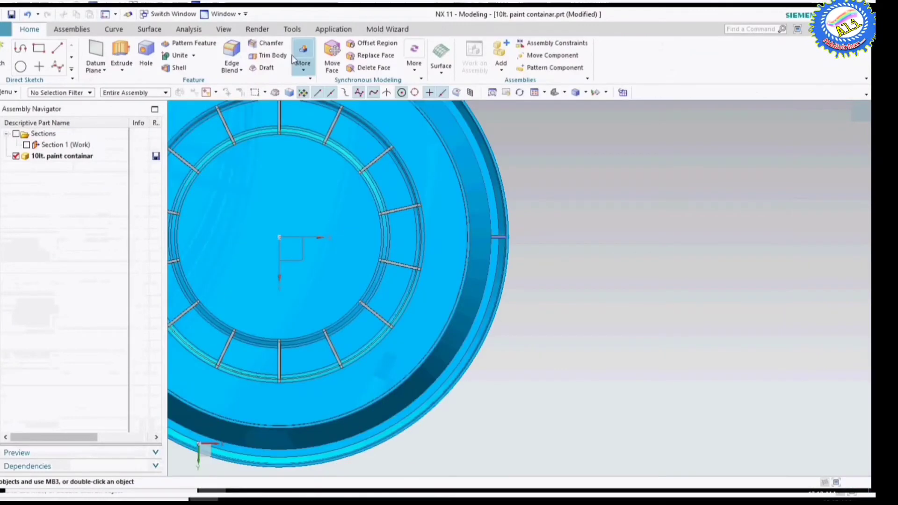
pyautogui.click(308, 52)
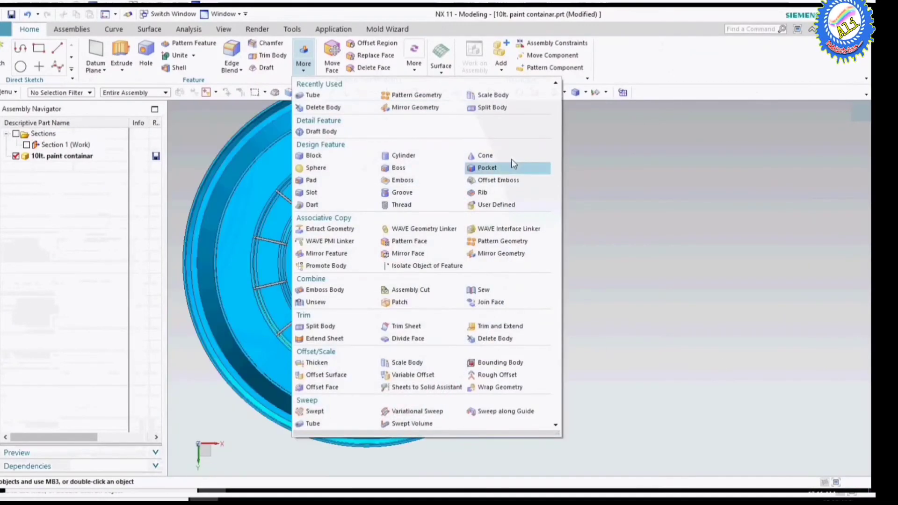
pyautogui.click(412, 96)
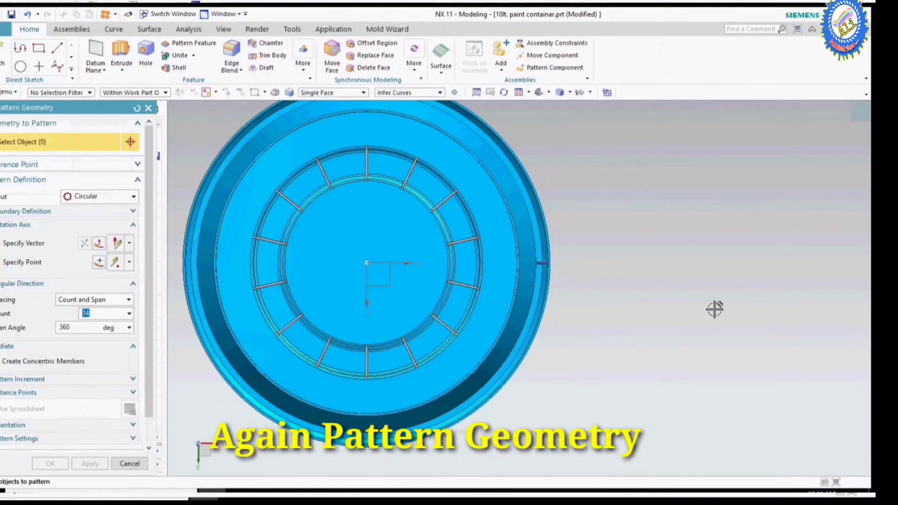
pyautogui.scroll(5, 573, 281)
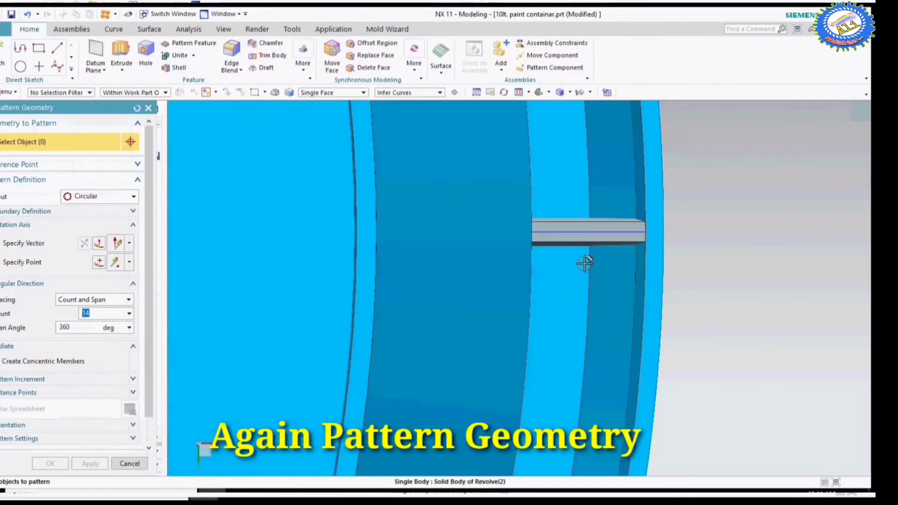
pyautogui.click(589, 235)
pyautogui.scroll(-2, 678, 295)
pyautogui.scroll(-2, 687, 328)
pyautogui.scroll(-1, 686, 328)
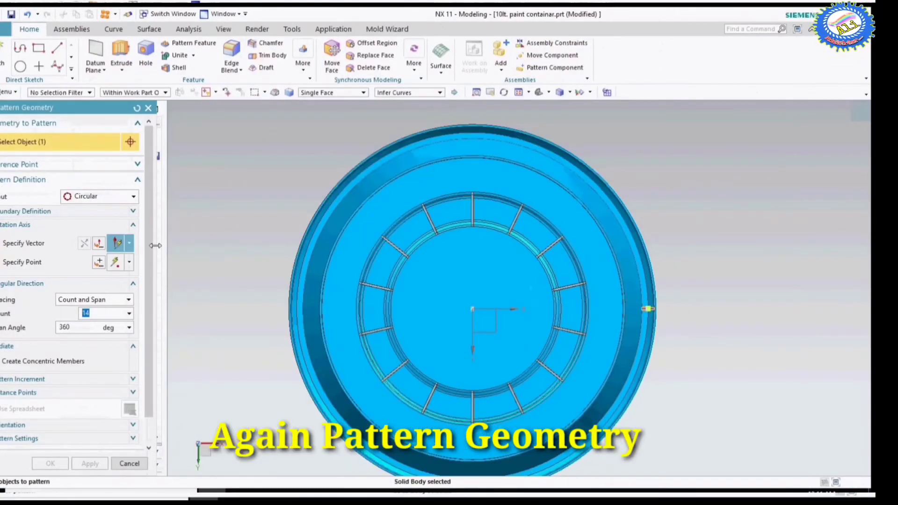
# Pattern the rib circularly about the Z datum axis: 32 copies spanning 360°
pyautogui.click(52, 245)
pyautogui.moveTo(773, 290); pyautogui.dragTo(614, 287, button='middle')
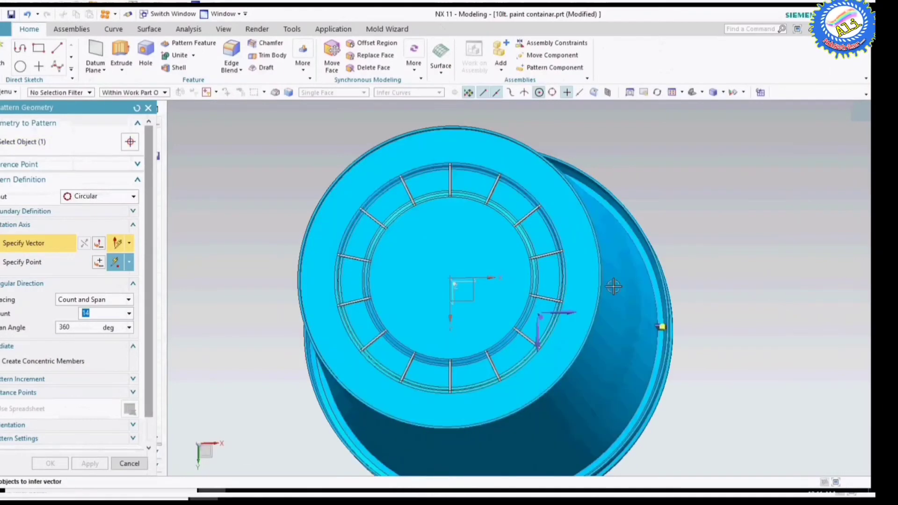
pyautogui.click(455, 286)
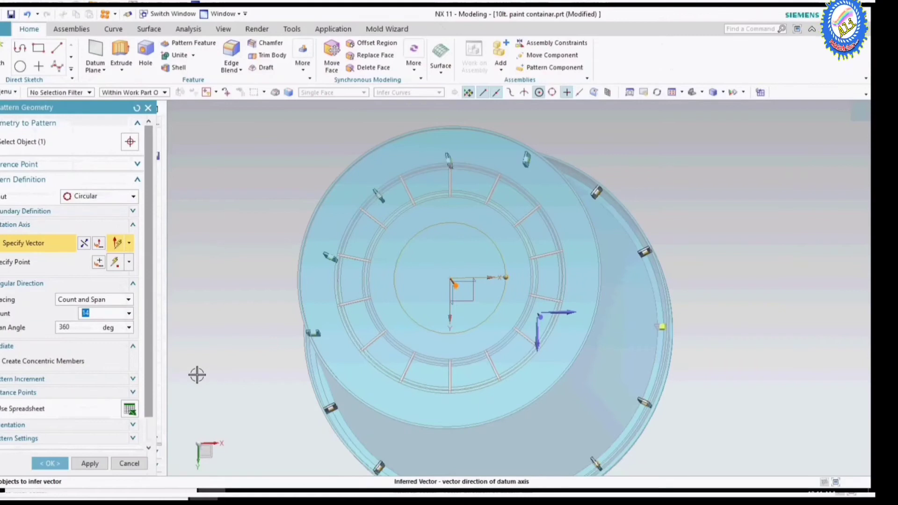
pyautogui.write('32')
pyautogui.press('Return')
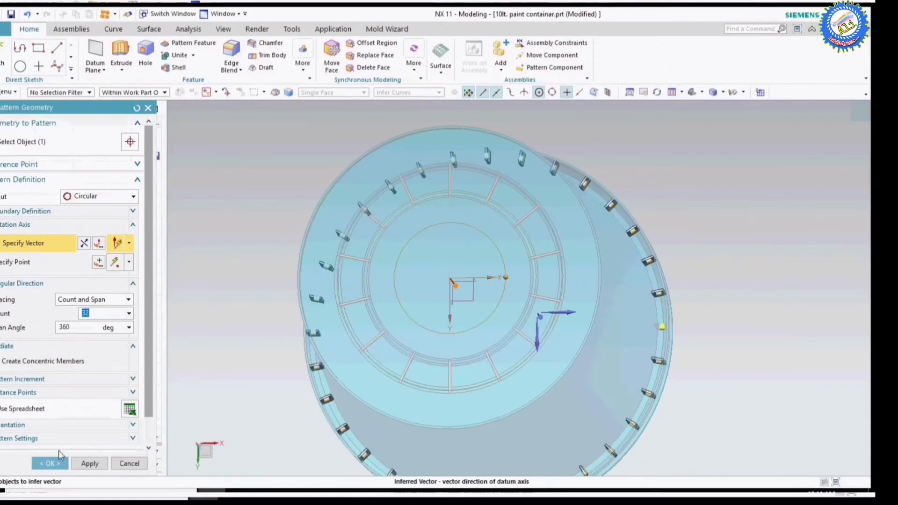
pyautogui.click(50, 464)
pyautogui.press('F8')
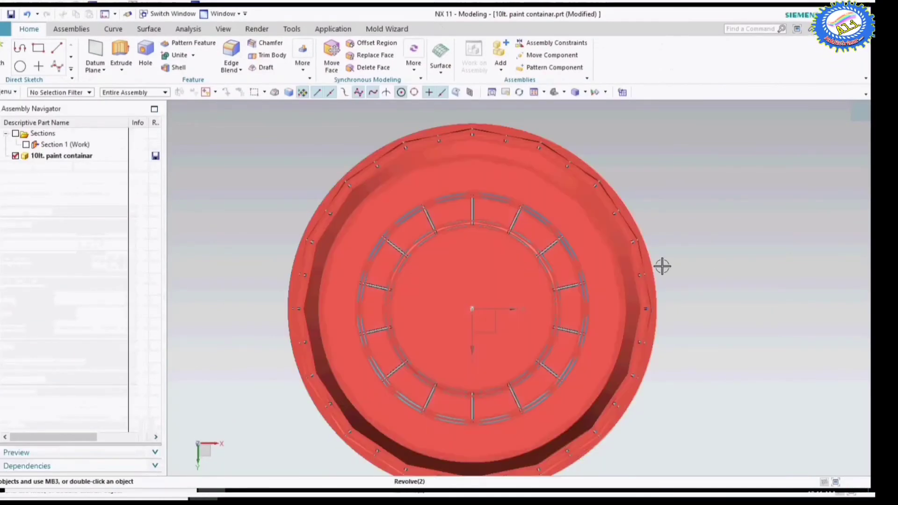
# Orbit and zoom to a tilted view showing the bottom ribs and patterned rim ribs
pyautogui.moveTo(661, 265)
pyautogui.mouseDown(button='middle')
pyautogui.moveTo(745, 300)
pyautogui.moveTo(582, 263)
pyautogui.moveTo(475, 274)
pyautogui.moveTo(667, 330)
pyautogui.moveTo(685, 386)
pyautogui.moveTo(611, 335)
pyautogui.mouseUp(button='middle')
pyautogui.scroll(3, 475, 274)
pyautogui.scroll(2, 477, 282)
pyautogui.scroll(-5, 480, 298)
pyautogui.scroll(4, 657, 307)
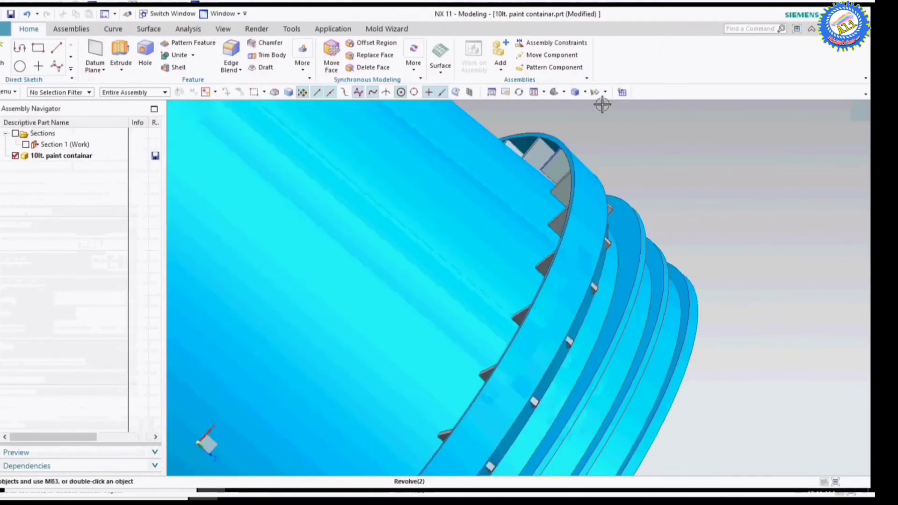
pyautogui.scroll(-5, 652, 293)
pyautogui.moveTo(652, 293)
pyautogui.mouseDown(button='middle')
pyautogui.moveTo(703, 289)
pyautogui.moveTo(75, 307)
pyautogui.mouseUp(button='middle')
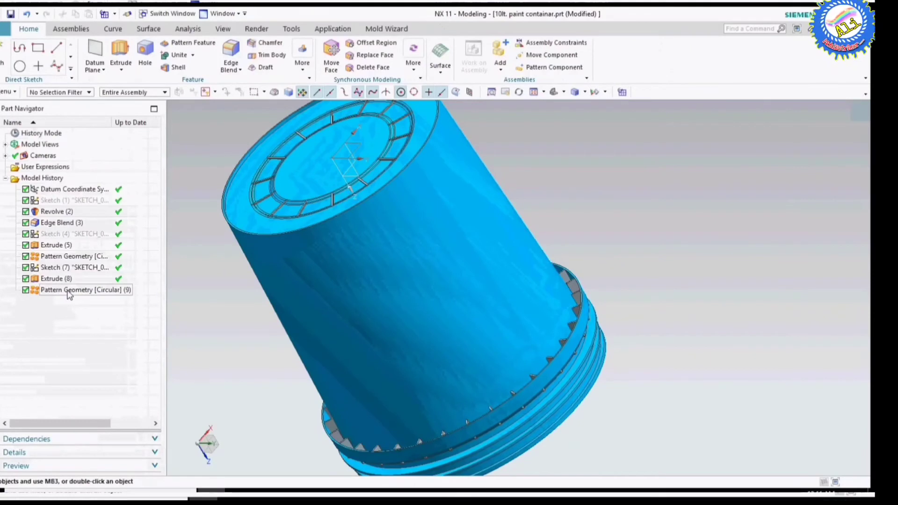
# Make Extrude (8) the current feature, rolling back the rim-rib pattern
pyautogui.rightClick(59, 279)
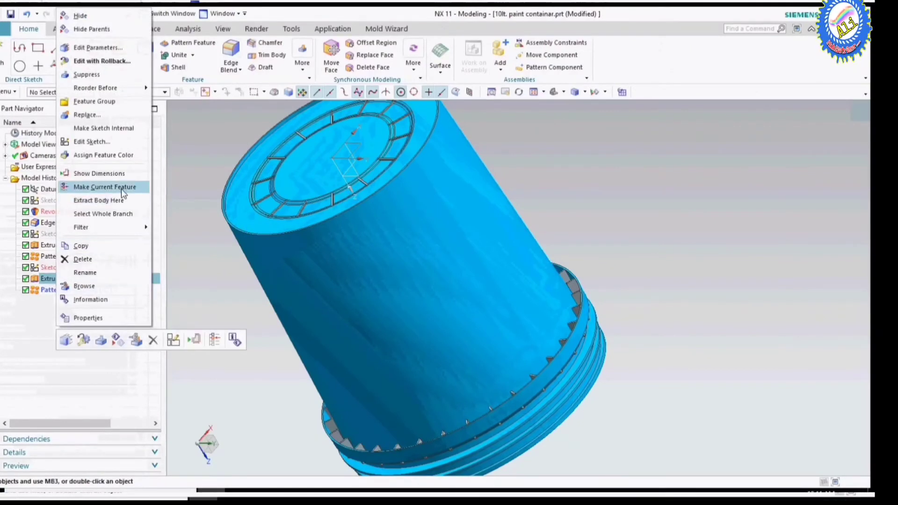
pyautogui.click(121, 188)
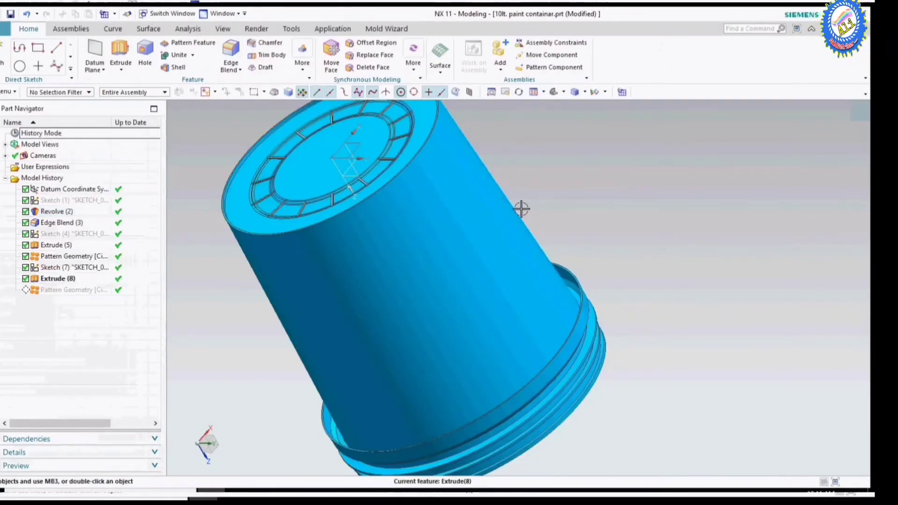
pyautogui.moveTo(664, 240)
pyautogui.mouseDown(button='middle')
pyautogui.moveTo(700, 240)
pyautogui.moveTo(716, 307)
pyautogui.moveTo(743, 329)
pyautogui.moveTo(495, 226)
pyautogui.mouseUp(button='middle')
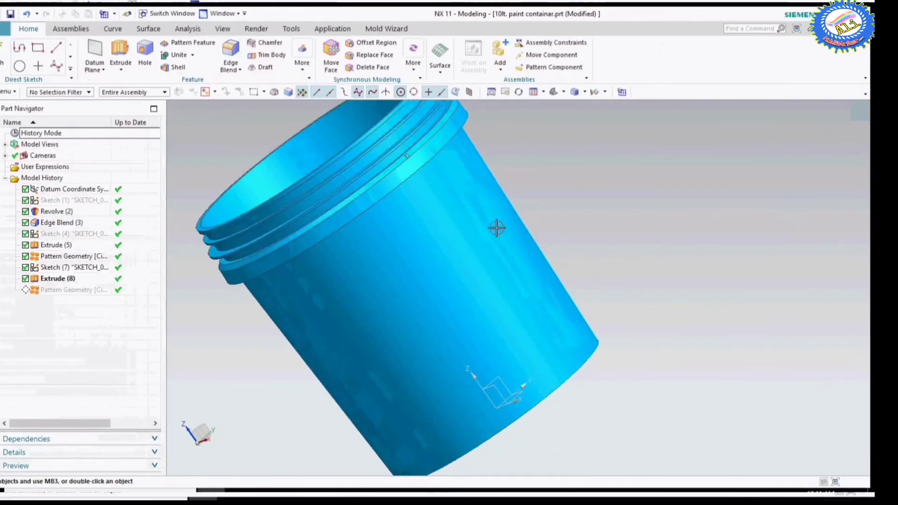
# Round the single rim rib's edge with a 5 mm Edge Blend
pyautogui.scroll(-5, 494, 227)
pyautogui.scroll(-3, 417, 154)
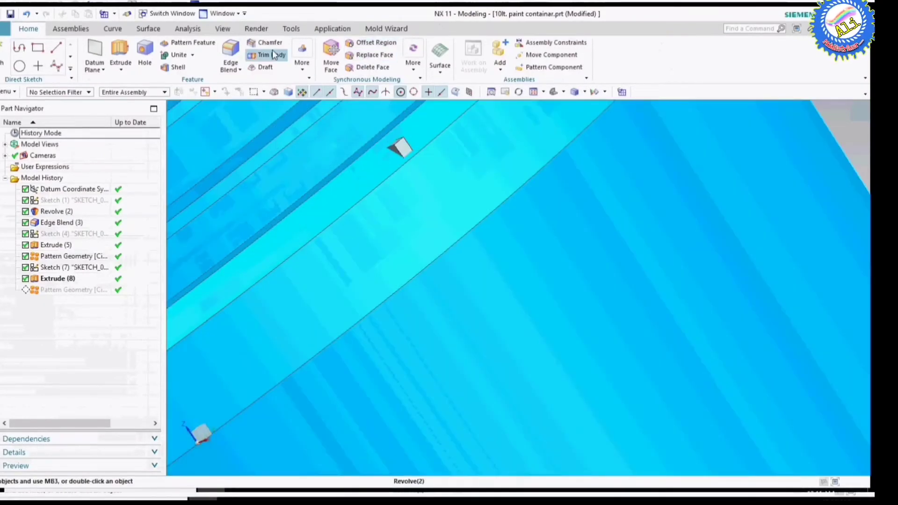
pyautogui.click(232, 57)
pyautogui.click(400, 145)
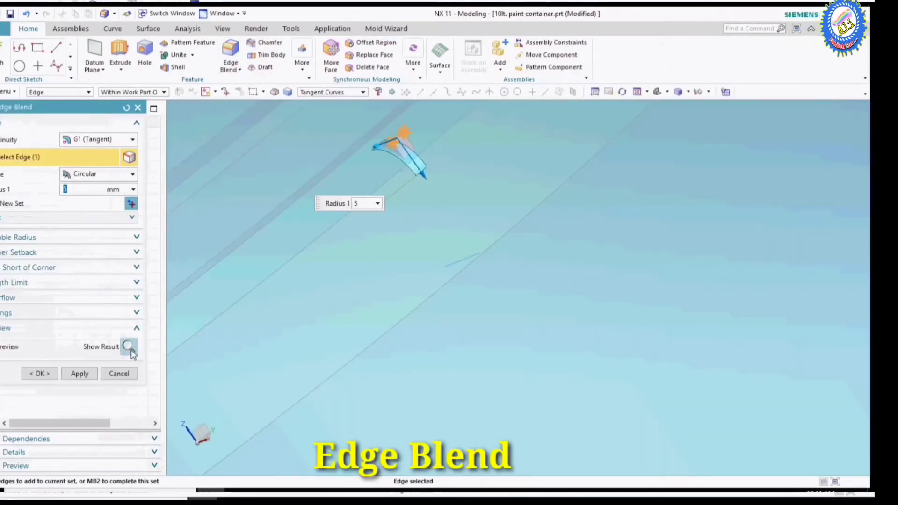
pyautogui.click(129, 347)
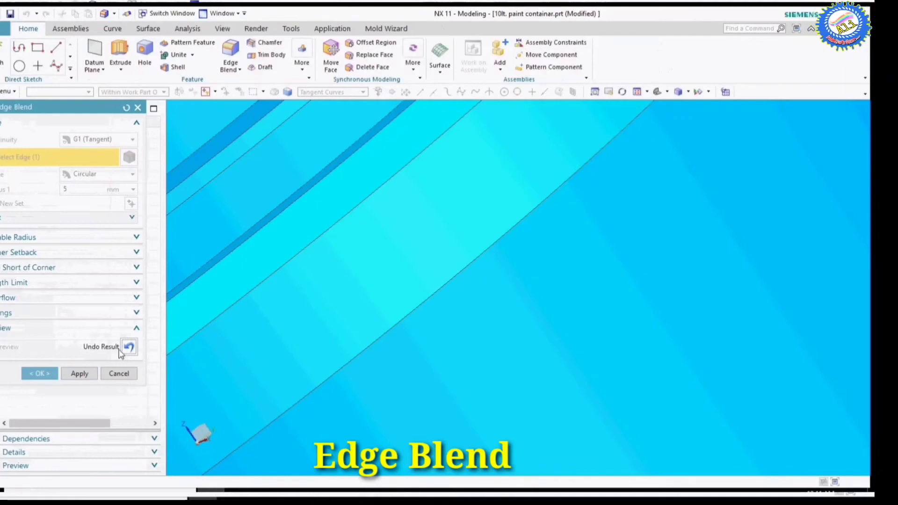
pyautogui.click(40, 373)
# Add a side section view through the lip exposing the blended rim rib profile
pyautogui.scroll(-5, 514, 266)
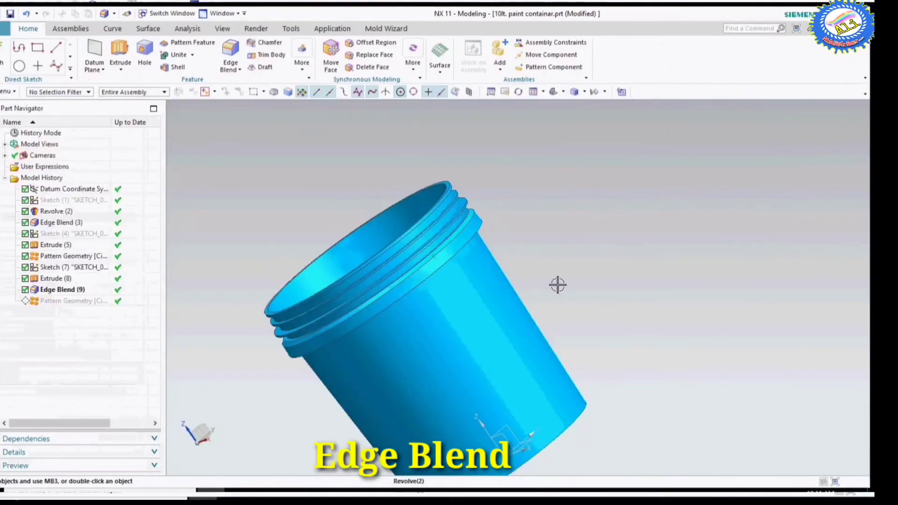
pyautogui.moveTo(557, 285); pyautogui.dragTo(601, 245, button='middle')
pyautogui.scroll(3, 602, 241)
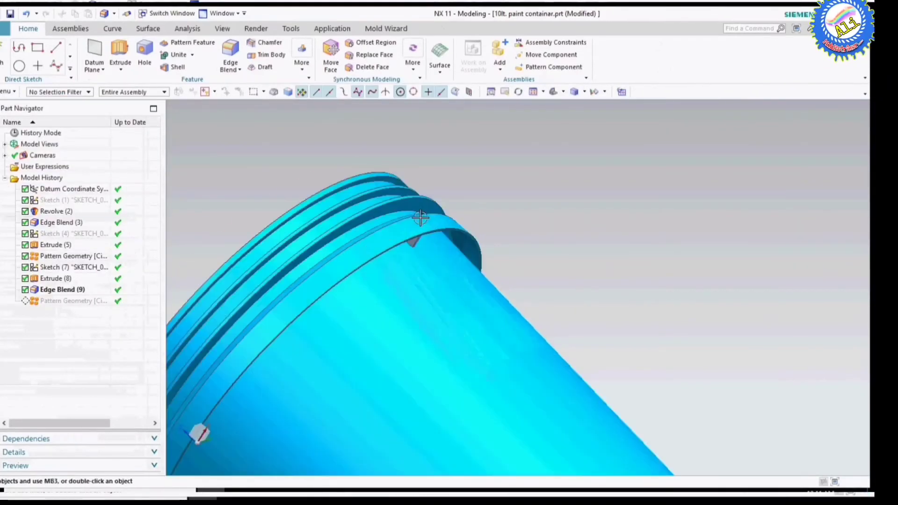
pyautogui.scroll(2, 596, 236)
pyautogui.scroll(1, 591, 234)
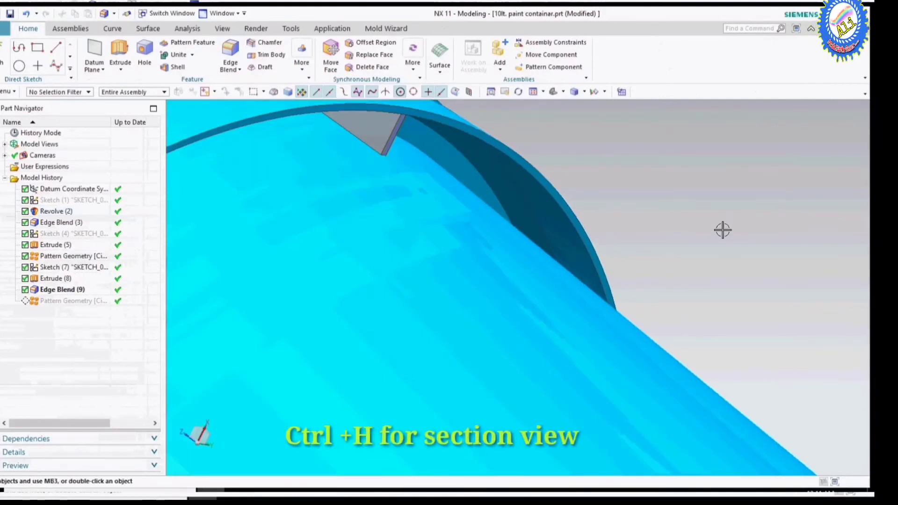
pyautogui.hotkey('ctrl', 'h')
pyautogui.moveTo(599, 260)
pyautogui.mouseDown(button='middle')
pyautogui.moveTo(537, 226)
pyautogui.moveTo(354, 277)
pyautogui.mouseUp(button='middle')
pyautogui.scroll(3, 336, 281)
pyautogui.scroll(2, 336, 281)
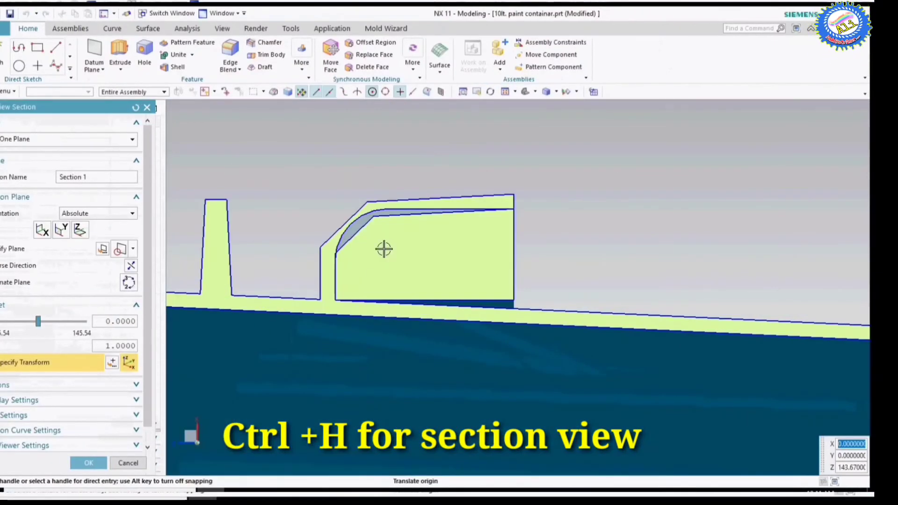
pyautogui.scroll(1, 332, 251)
pyautogui.scroll(1, 332, 252)
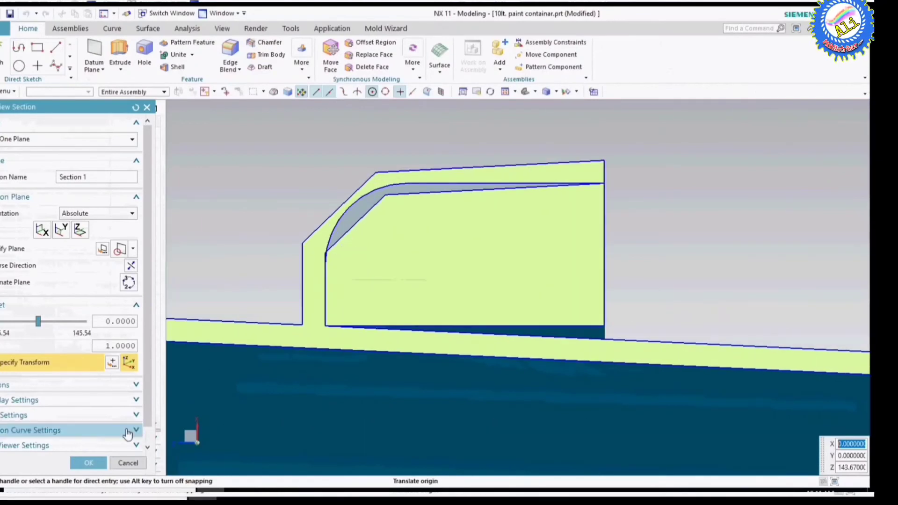
pyautogui.click(89, 462)
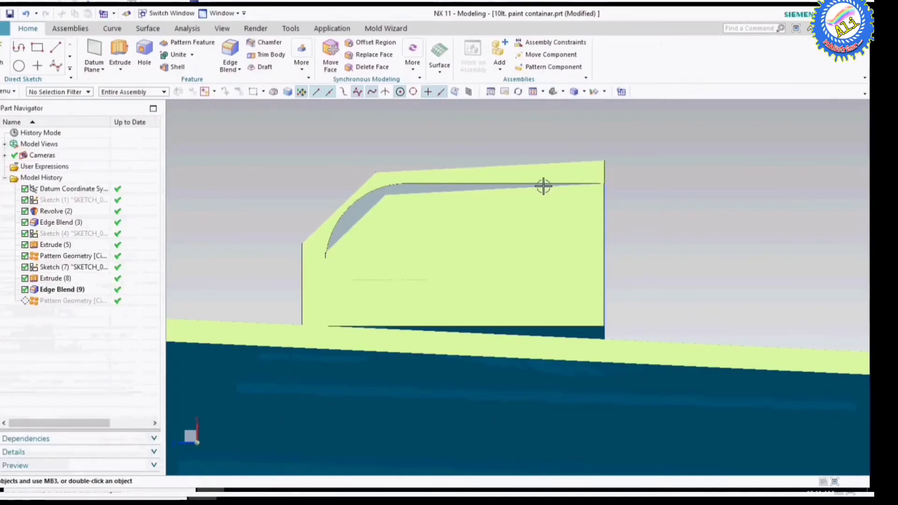
pyautogui.scroll(-3, 541, 186)
pyautogui.moveTo(641, 212); pyautogui.dragTo(633, 234, button='middle')
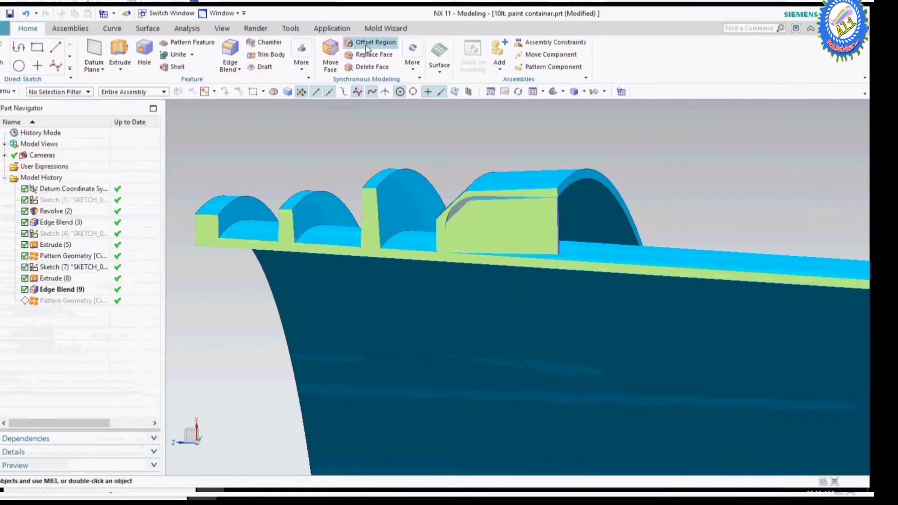
# Replace the rim rib's bottom face with the container's outer wall
pyautogui.moveTo(442, 116)
pyautogui.mouseDown(button='middle')
pyautogui.moveTo(537, 168)
pyautogui.moveTo(561, 232)
pyautogui.mouseUp(button='middle')
pyautogui.scroll(1, 561, 253)
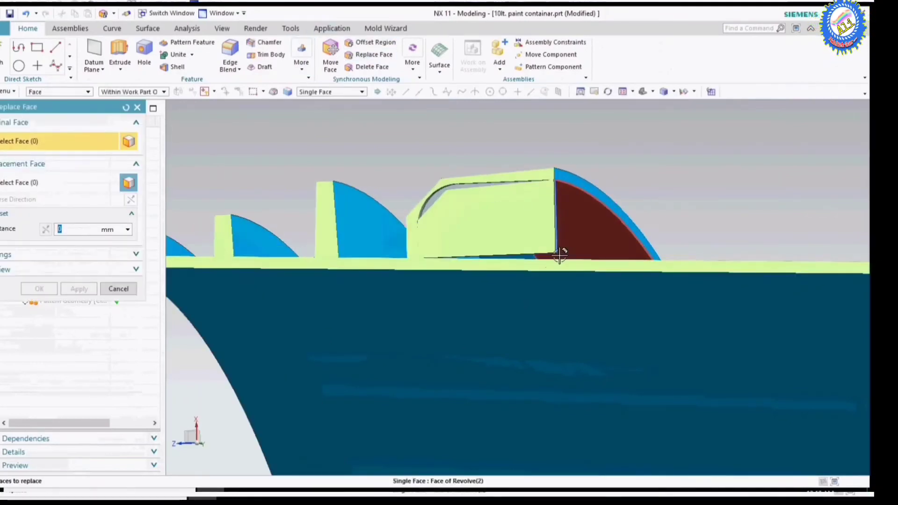
pyautogui.scroll(3, 546, 242)
pyautogui.click(555, 216)
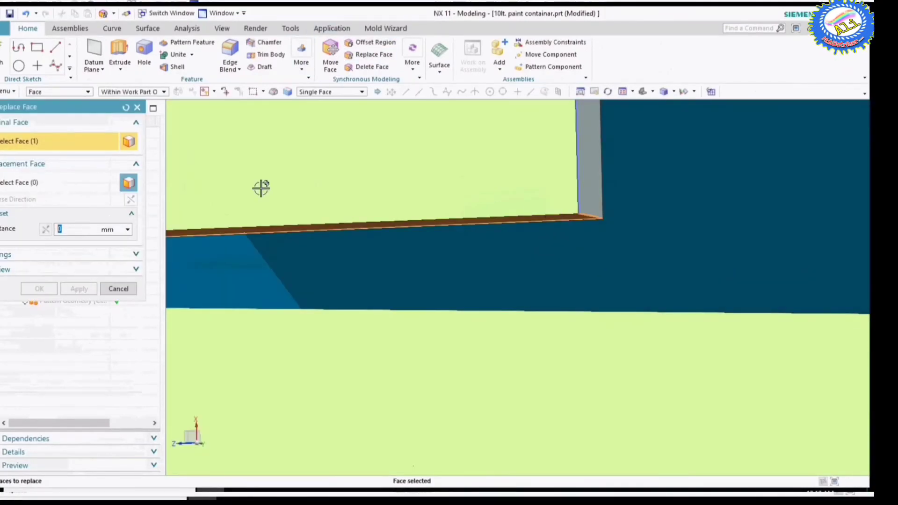
pyautogui.click(45, 179)
pyautogui.moveTo(248, 209)
pyautogui.mouseDown(button='middle')
pyautogui.moveTo(585, 187)
pyautogui.moveTo(585, 196)
pyautogui.moveTo(550, 210)
pyautogui.mouseUp(button='middle')
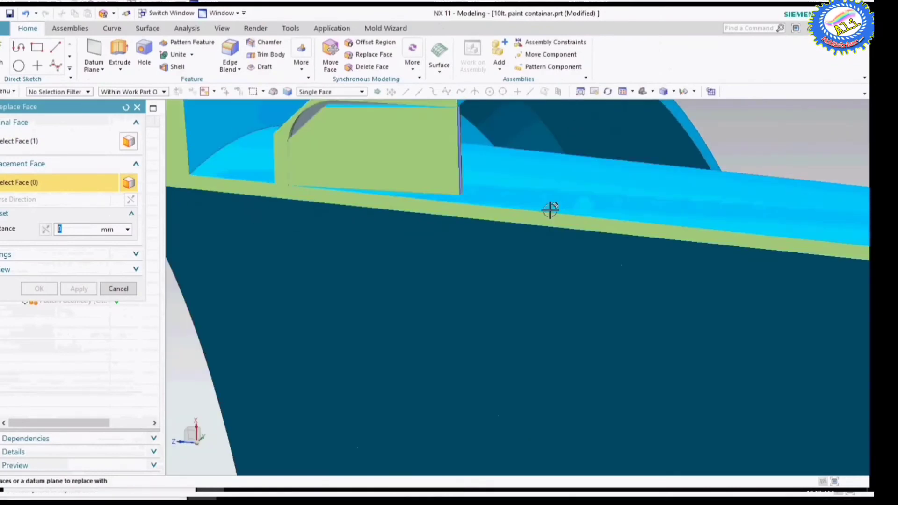
pyautogui.click(550, 210)
pyautogui.click(36, 288)
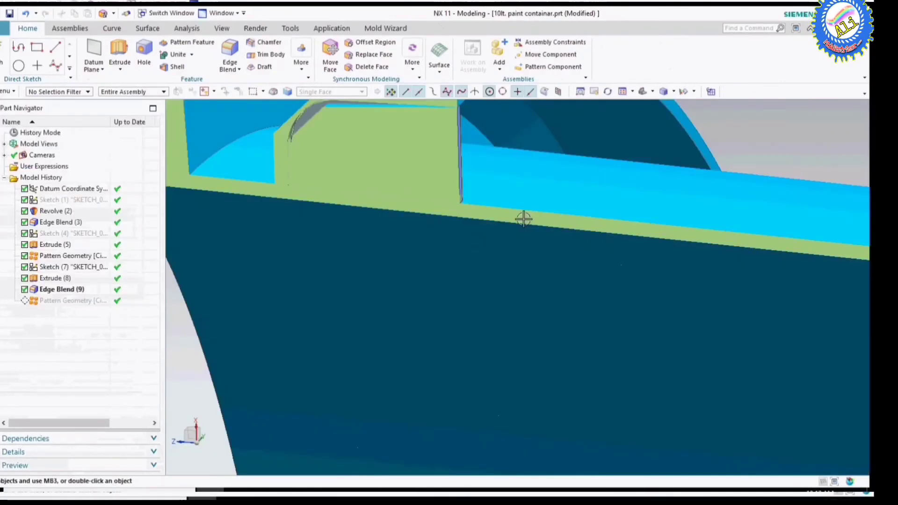
# Fit the whole container in a three-quarter view and bring up the Pattern Geometry feature's options
pyautogui.scroll(-3, 522, 217)
pyautogui.moveTo(572, 194)
pyautogui.mouseDown(button='middle')
pyautogui.moveTo(619, 168)
pyautogui.moveTo(515, 170)
pyautogui.mouseUp(button='middle')
pyautogui.rightClick(596, 159)
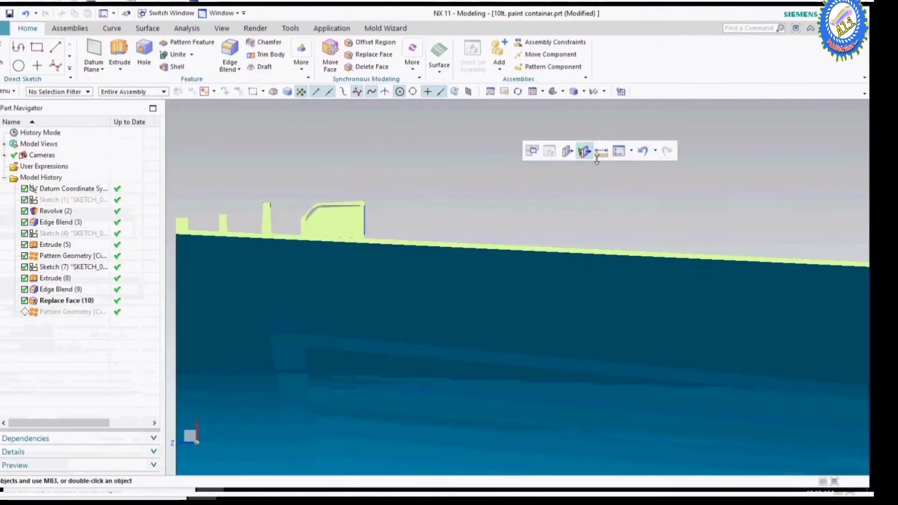
pyautogui.click(584, 150)
pyautogui.moveTo(586, 159)
pyautogui.mouseDown(button='middle')
pyautogui.moveTo(597, 206)
pyautogui.moveTo(633, 209)
pyautogui.mouseUp(button='middle')
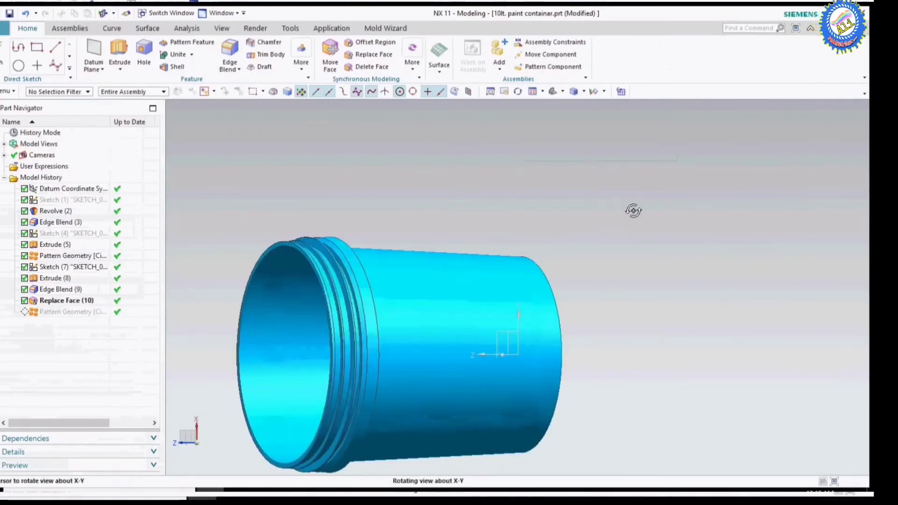
pyautogui.rightClick(75, 312)
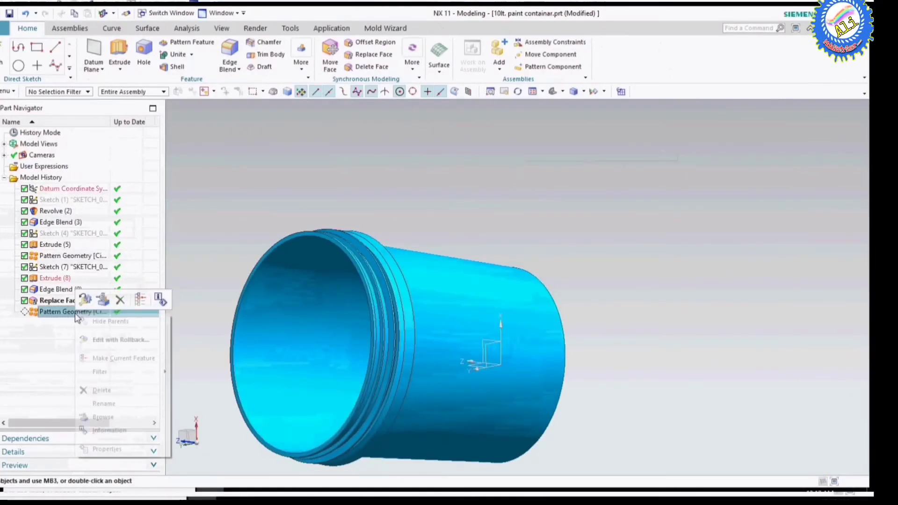
# Make the rib pattern current again and tilt the view to see the whole container
pyautogui.click(118, 362)
pyautogui.moveTo(597, 291)
pyautogui.mouseDown(button='middle')
pyautogui.moveTo(649, 256)
pyautogui.moveTo(647, 227)
pyautogui.moveTo(689, 199)
pyautogui.moveTo(341, 248)
pyautogui.moveTo(493, 242)
pyautogui.moveTo(475, 225)
pyautogui.moveTo(395, 206)
pyautogui.mouseUp(button='middle')
pyautogui.scroll(-3, 300, 253)
pyautogui.scroll(5, 394, 206)
pyautogui.moveTo(699, 226)
pyautogui.mouseDown(button='middle')
pyautogui.moveTo(683, 183)
pyautogui.moveTo(649, 172)
pyautogui.mouseUp(button='middle')
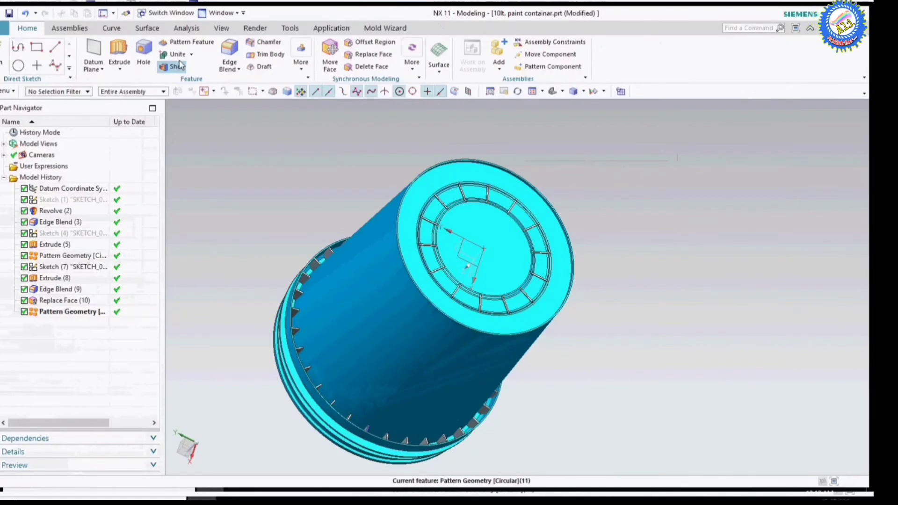
# Start a Unite with the container as target and all rib bodies as tools
pyautogui.click(177, 54)
pyautogui.click(565, 250)
pyautogui.scroll(-3, 467, 224)
pyautogui.moveTo(367, 186); pyautogui.dragTo(616, 391)
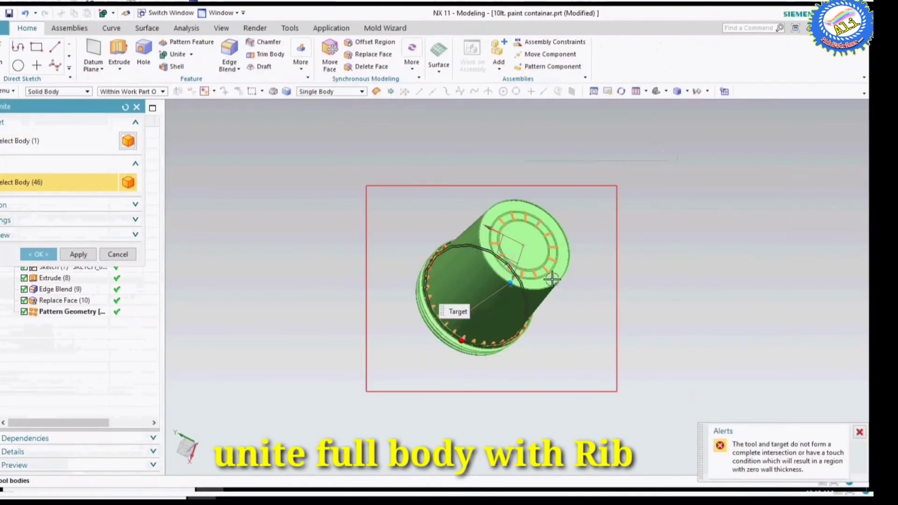
pyautogui.scroll(2, 465, 346)
pyautogui.scroll(3, 464, 346)
pyautogui.scroll(2, 533, 294)
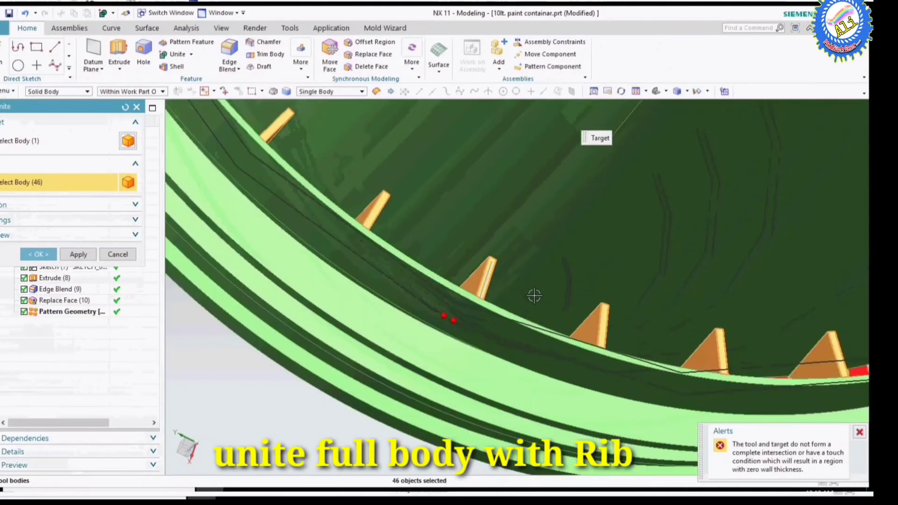
# Deselect the first two non-intersecting rim ribs from the Unite tool bodies
pyautogui.moveTo(533, 295); pyautogui.dragTo(533, 309, button='middle')
pyautogui.scroll(-2, 411, 271)
pyautogui.scroll(-3, 528, 243)
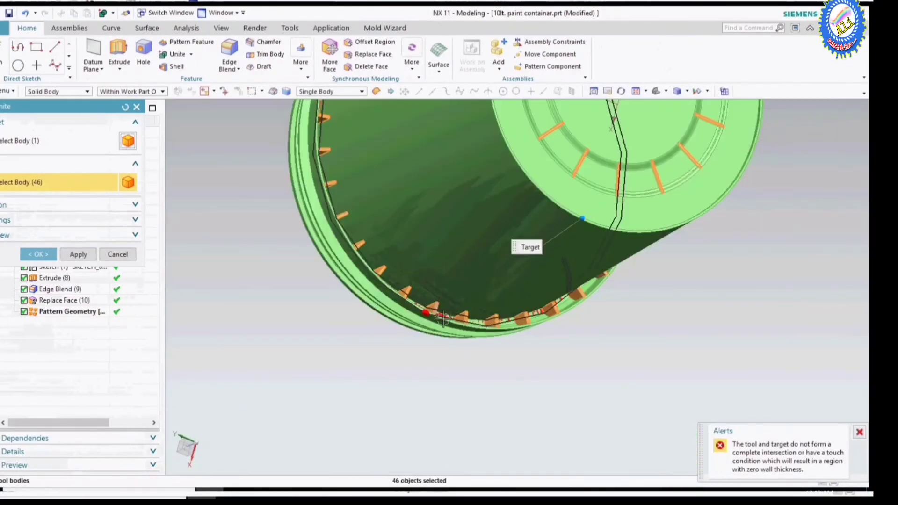
pyautogui.scroll(3, 528, 243)
pyautogui.scroll(2, 552, 314)
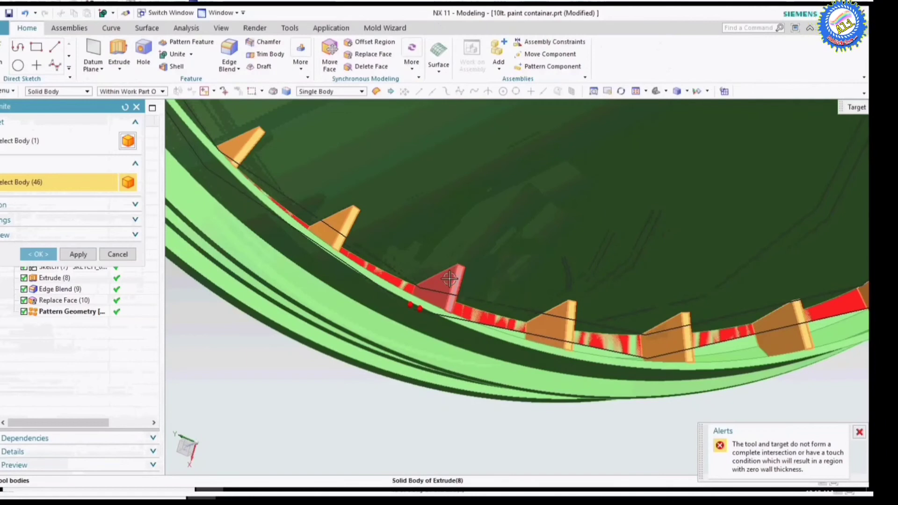
pyautogui.keyDown('shift'); pyautogui.click(437, 287); pyautogui.keyUp('shift')
pyautogui.scroll(-2, 436, 349)
pyautogui.scroll(-2, 628, 323)
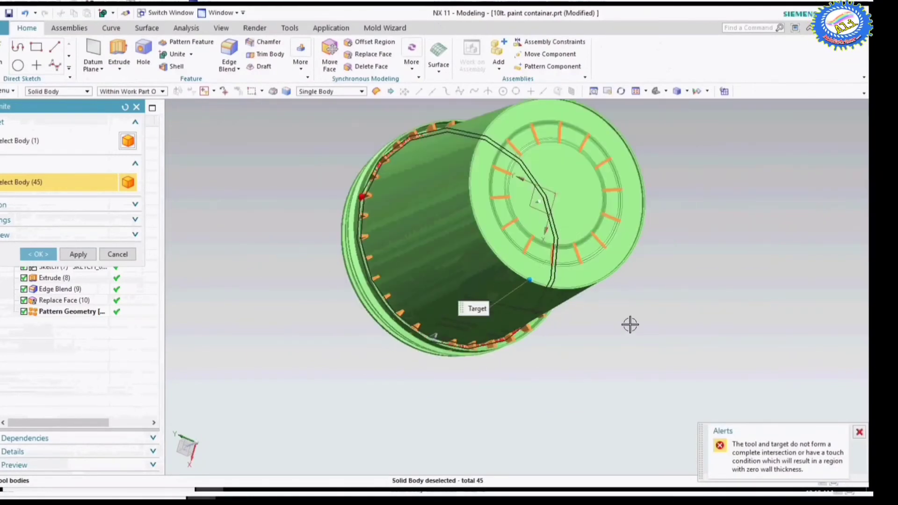
pyautogui.moveTo(628, 323)
pyautogui.mouseDown(button='middle')
pyautogui.moveTo(640, 330)
pyautogui.moveTo(377, 193)
pyautogui.mouseUp(button='middle')
pyautogui.scroll(4, 377, 192)
pyautogui.scroll(3, 377, 192)
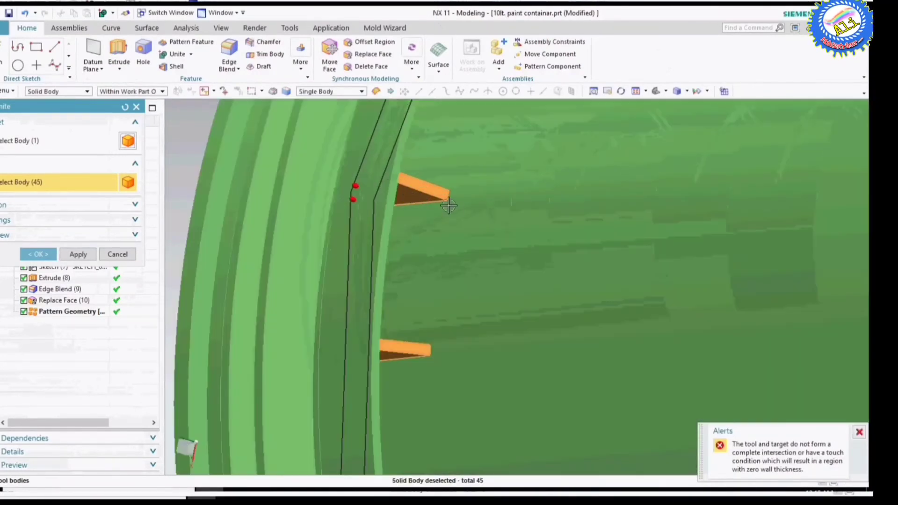
pyautogui.keyDown('shift'); pyautogui.click(418, 199); pyautogui.keyUp('shift')
pyautogui.scroll(-4, 341, 255)
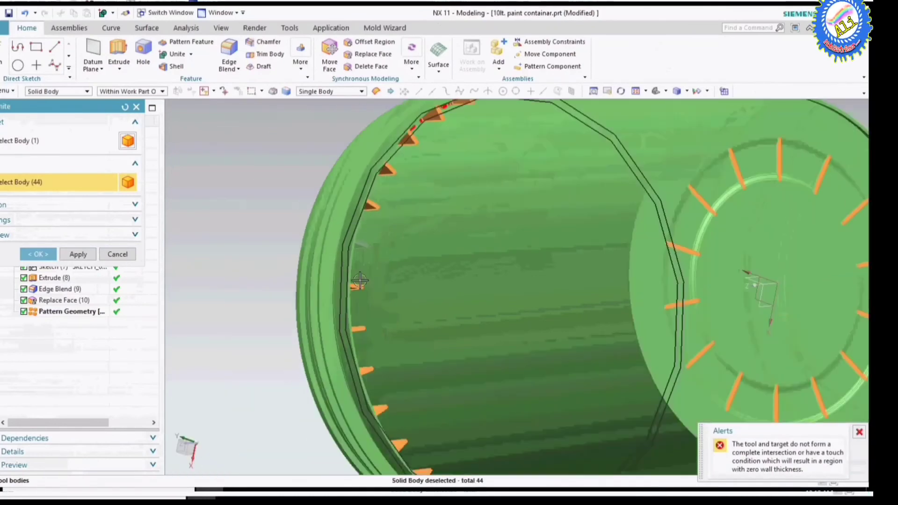
pyautogui.scroll(-2, 687, 261)
# Deselect the remaining failing rim ribs, leaving 42 tool bodies
pyautogui.moveTo(687, 261); pyautogui.dragTo(663, 285, button='middle')
pyautogui.scroll(3, 423, 195)
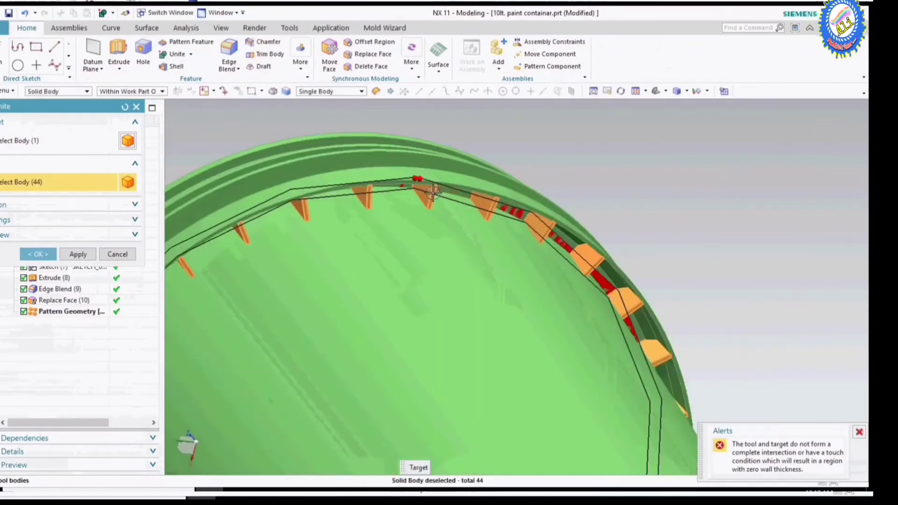
pyautogui.scroll(2, 423, 196)
pyautogui.keyDown('shift'); pyautogui.click(423, 195); pyautogui.keyUp('shift')
pyautogui.scroll(-5, 567, 220)
pyautogui.moveTo(567, 220)
pyautogui.mouseDown(button='middle')
pyautogui.moveTo(538, 209)
pyautogui.moveTo(527, 185)
pyautogui.moveTo(587, 412)
pyautogui.mouseUp(button='middle')
pyautogui.scroll(5, 588, 412)
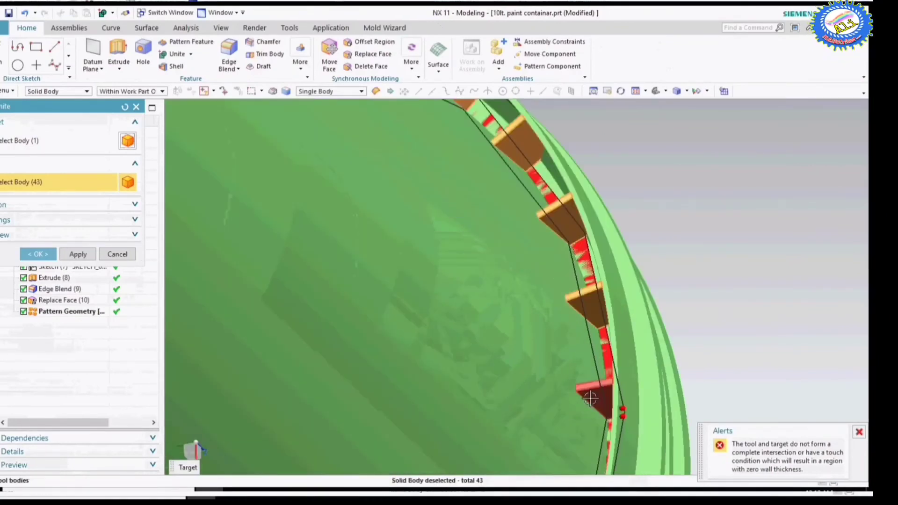
pyautogui.keyDown('shift'); pyautogui.click(590, 397); pyautogui.keyUp('shift')
pyautogui.scroll(-5, 526, 305)
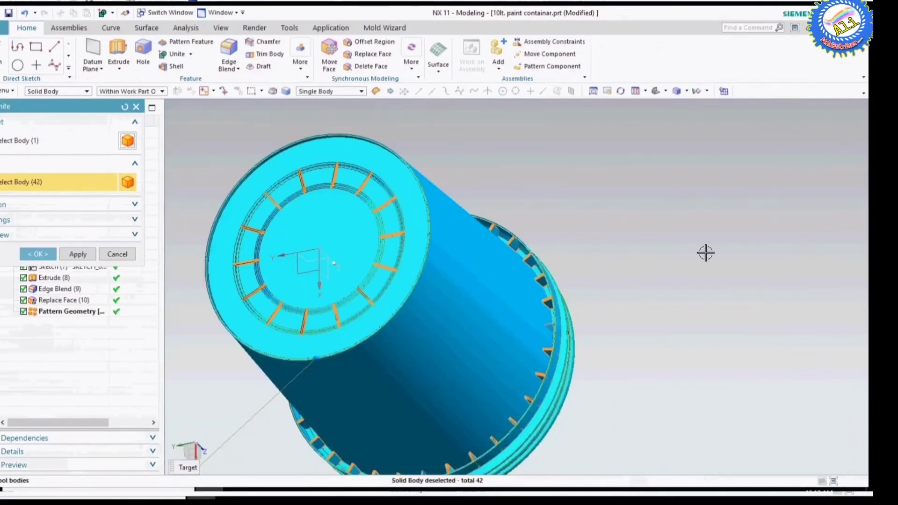
pyautogui.moveTo(662, 282)
pyautogui.mouseDown(button='middle')
pyautogui.moveTo(678, 295)
pyautogui.moveTo(423, 292)
pyautogui.mouseUp(button='middle')
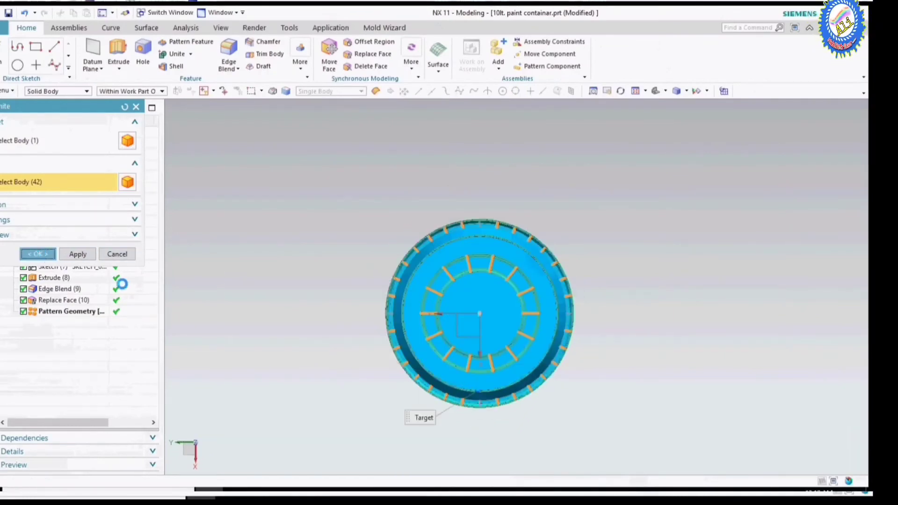
# Section the united container on the Y plane, then close the section settings
pyautogui.scroll(5, 589, 311)
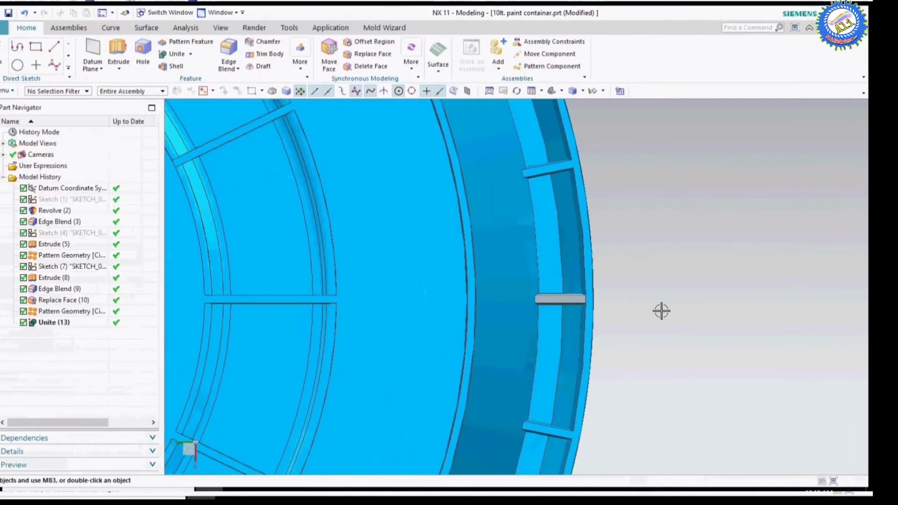
pyautogui.moveTo(661, 311); pyautogui.dragTo(578, 340, button='middle')
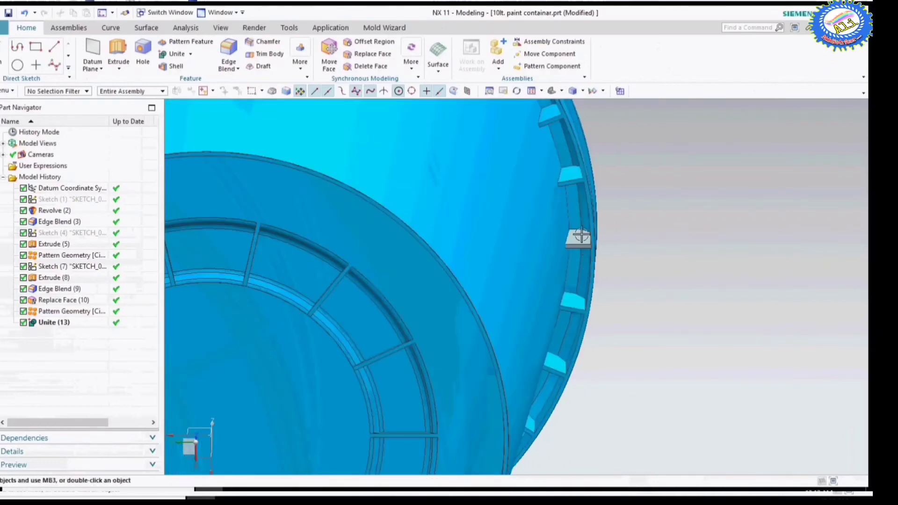
pyautogui.scroll(3, 580, 237)
pyautogui.scroll(2, 580, 236)
pyautogui.scroll(-3, 566, 233)
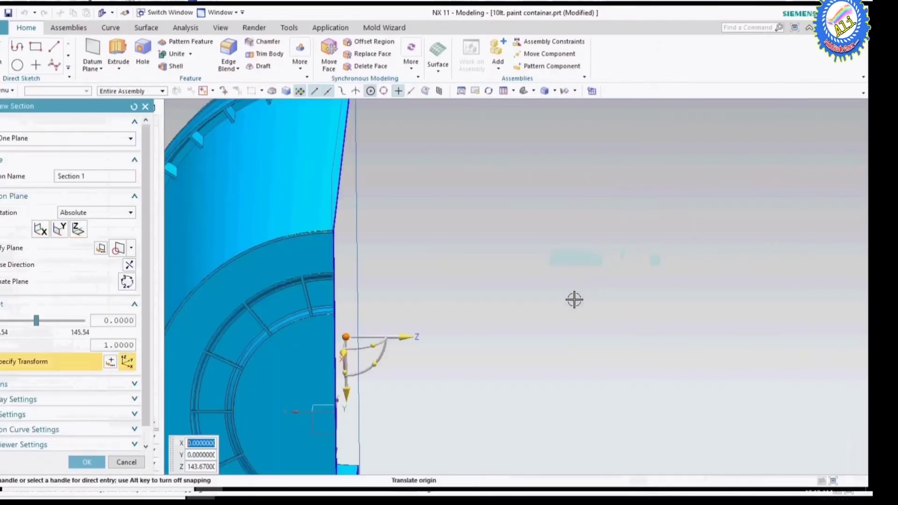
pyautogui.scroll(-5, 574, 299)
pyautogui.moveTo(664, 313); pyautogui.dragTo(680, 305, button='middle')
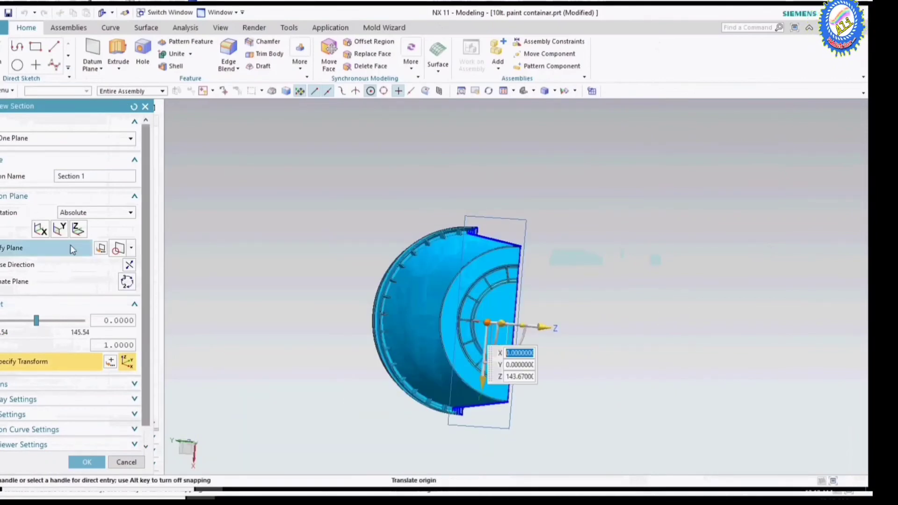
pyautogui.click(57, 231)
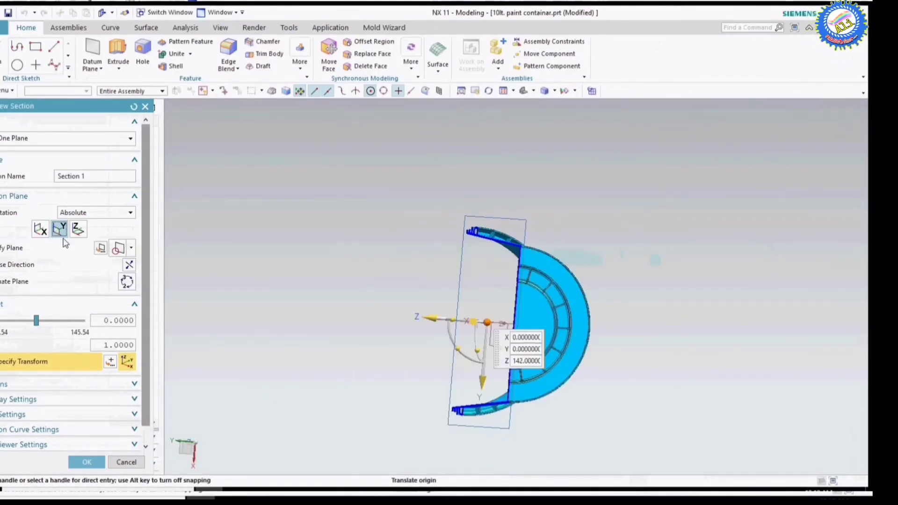
pyautogui.moveTo(569, 237); pyautogui.dragTo(653, 257, button='middle')
pyautogui.scroll(3, 632, 252)
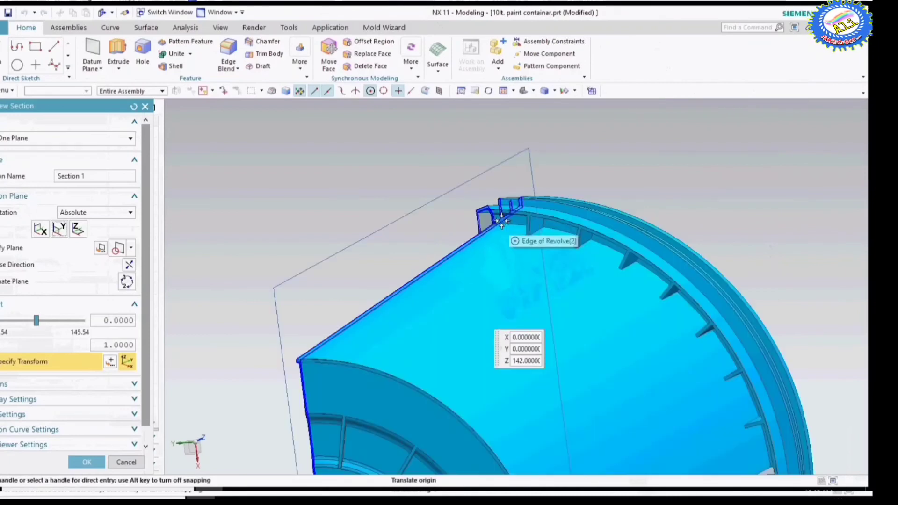
pyautogui.scroll(3, 635, 233)
pyautogui.scroll(-3, 484, 247)
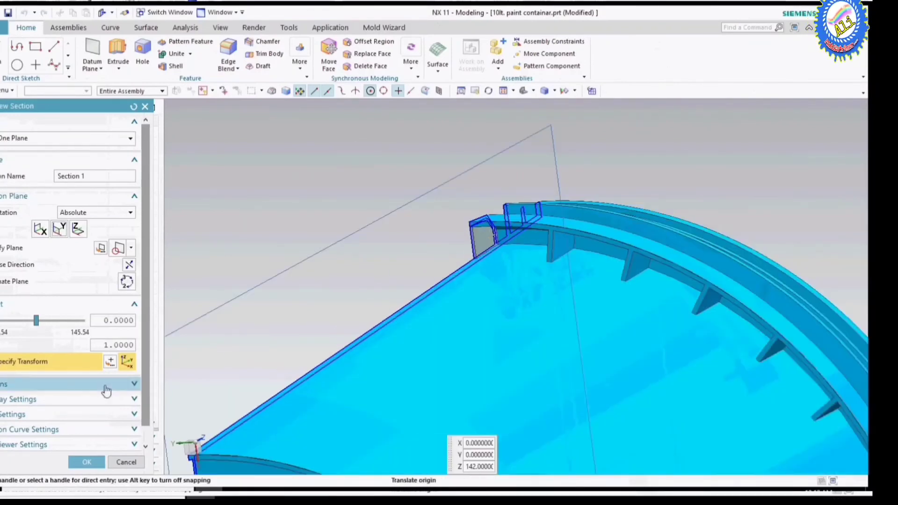
pyautogui.click(89, 461)
# Orbit and zoom around the sectioned rim to inspect the merged rim ribs
pyautogui.moveTo(504, 261)
pyautogui.mouseDown(button='middle')
pyautogui.moveTo(577, 231)
pyautogui.moveTo(605, 243)
pyautogui.moveTo(618, 236)
pyautogui.moveTo(686, 266)
pyautogui.mouseUp(button='middle')
pyautogui.scroll(-4, 686, 267)
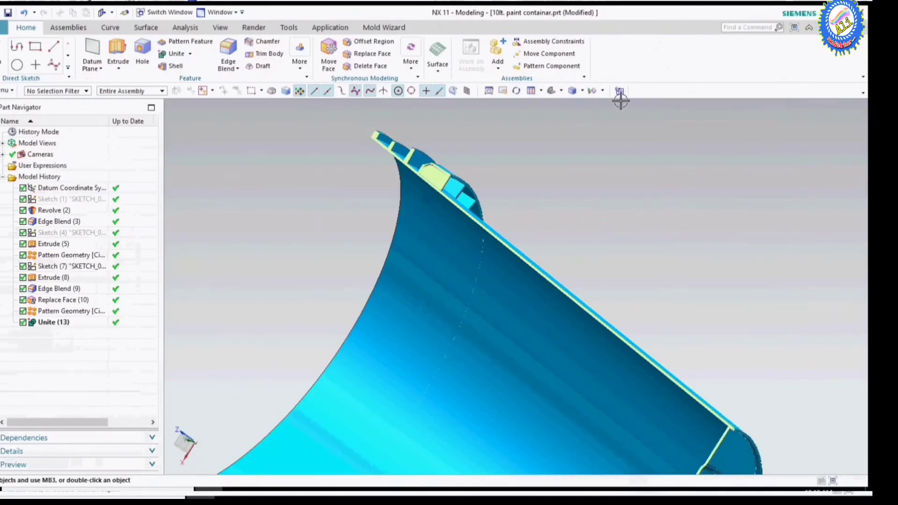
pyautogui.scroll(5, 449, 190)
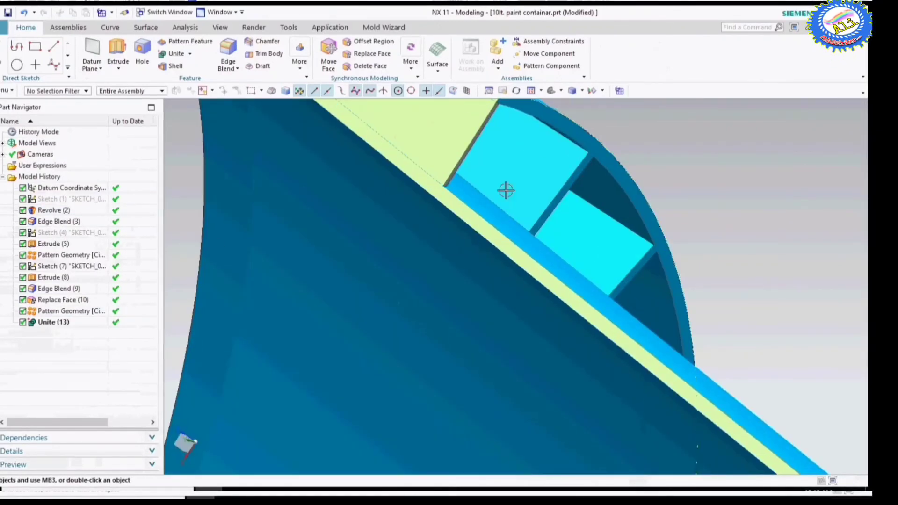
pyautogui.scroll(-2, 689, 201)
pyautogui.moveTo(688, 198); pyautogui.dragTo(687, 196, button='middle')
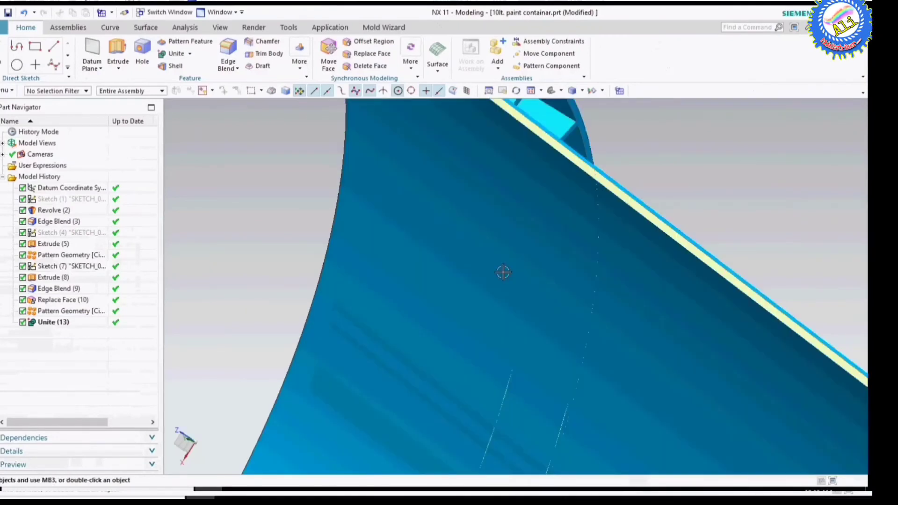
pyautogui.scroll(-2, 666, 229)
pyautogui.scroll(-1, 643, 212)
pyautogui.scroll(2, 527, 187)
pyautogui.scroll(3, 562, 208)
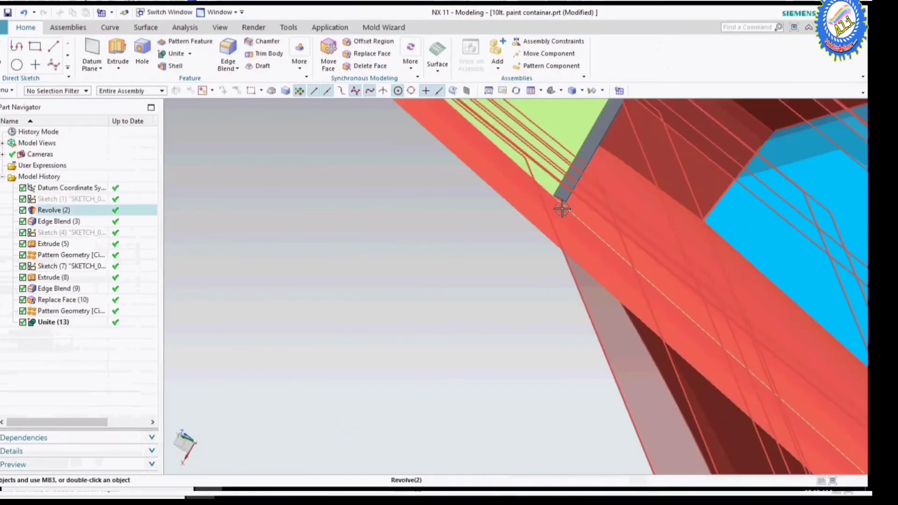
pyautogui.scroll(3, 562, 208)
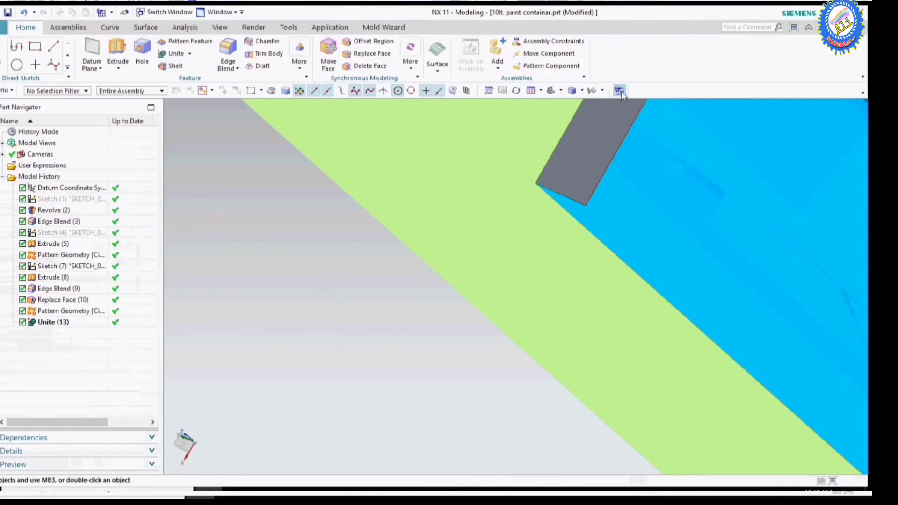
pyautogui.scroll(-2, 411, 232)
pyautogui.scroll(-2, 580, 232)
pyautogui.moveTo(580, 232)
pyautogui.mouseDown(button='middle')
pyautogui.moveTo(623, 229)
pyautogui.moveTo(587, 202)
pyautogui.mouseUp(button='middle')
# Fit the container in view and hide the container body, leaving the rib pieces
pyautogui.rightClick(623, 191)
pyautogui.click(654, 169)
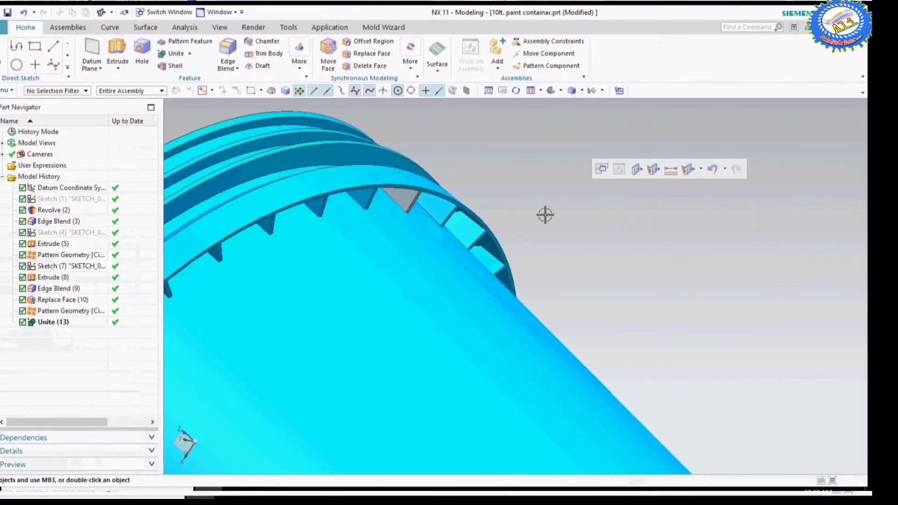
pyautogui.moveTo(597, 238)
pyautogui.mouseDown(button='middle')
pyautogui.moveTo(631, 256)
pyautogui.moveTo(726, 274)
pyautogui.mouseUp(button='middle')
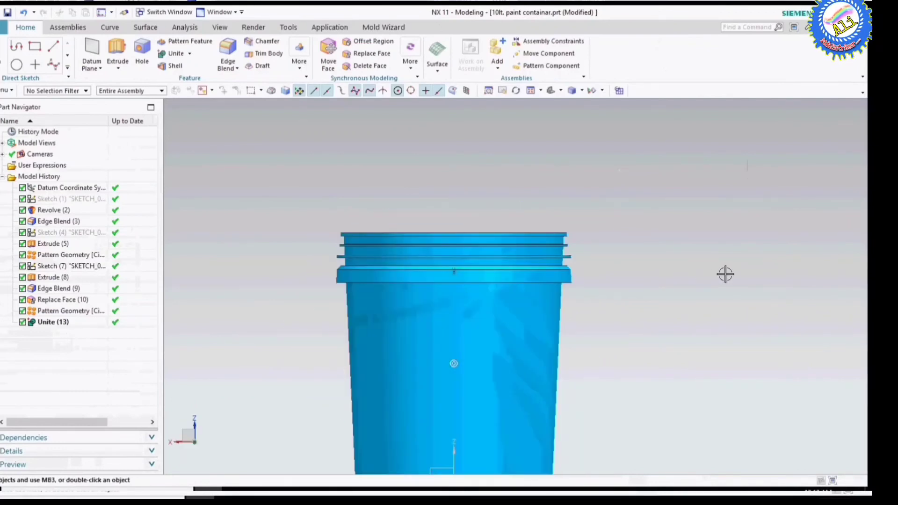
pyautogui.hotkey('ctrl', 'shift', 'i')
pyautogui.click(571, 292)
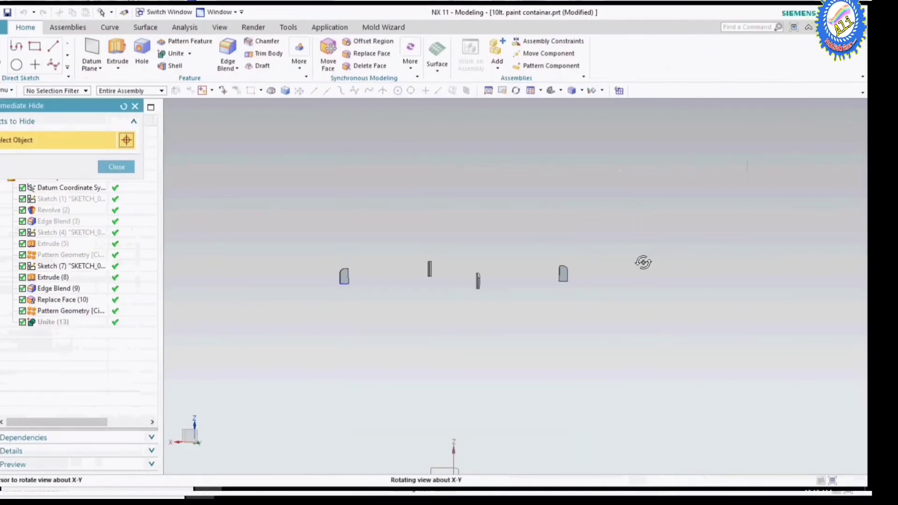
pyautogui.moveTo(650, 285); pyautogui.dragTo(645, 286, button='middle')
pyautogui.click(117, 166)
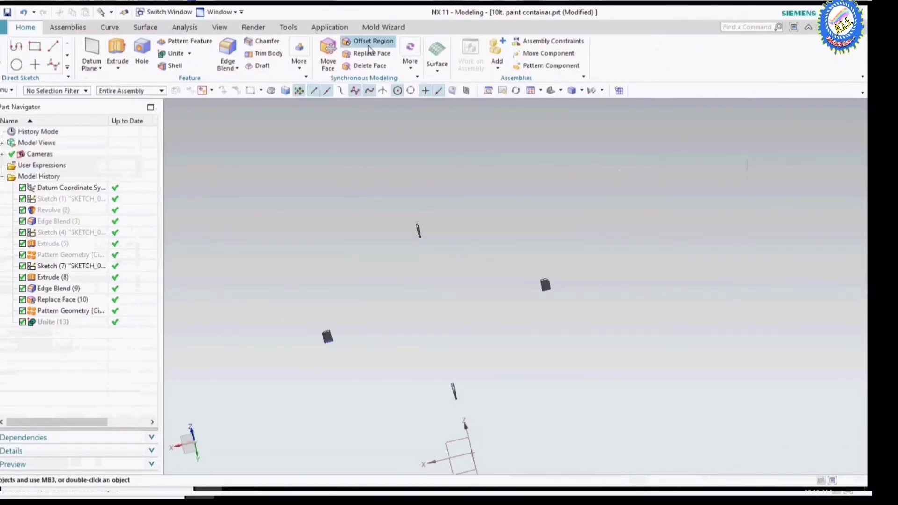
# Start an Offset Region and pick the first two rib faces
pyautogui.click(370, 41)
pyautogui.moveTo(423, 237); pyautogui.dragTo(524, 204, button='middle')
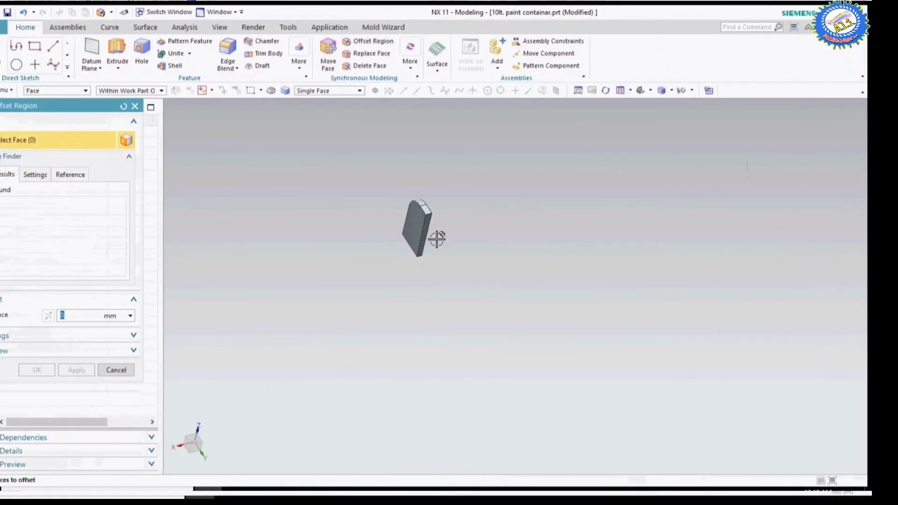
pyautogui.moveTo(437, 238); pyautogui.dragTo(420, 215, button='middle')
pyautogui.click(421, 214)
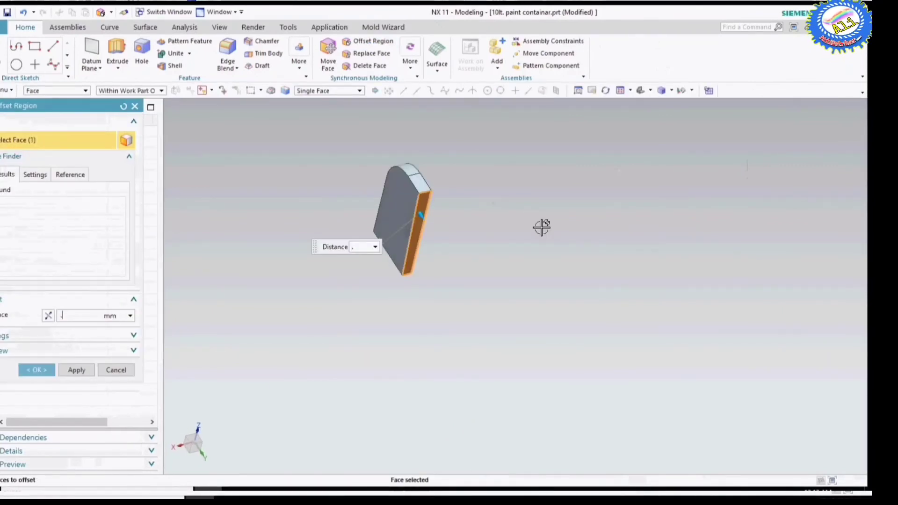
pyautogui.write('2')
pyautogui.moveTo(541, 227)
pyautogui.mouseDown(button='middle')
pyautogui.moveTo(450, 216)
pyautogui.moveTo(544, 277)
pyautogui.moveTo(596, 277)
pyautogui.moveTo(598, 266)
pyautogui.mouseUp(button='middle')
pyautogui.click(598, 266)
pyautogui.scroll(-5, 554, 235)
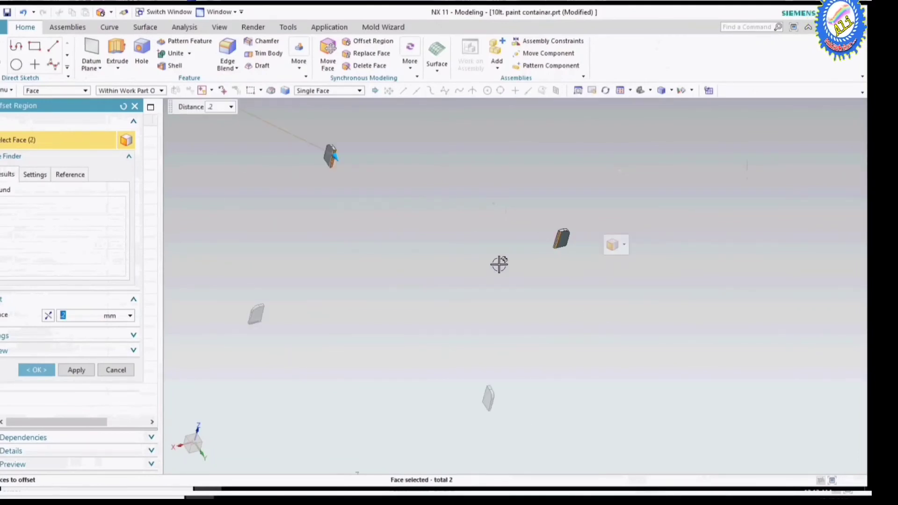
pyautogui.scroll(2, 533, 384)
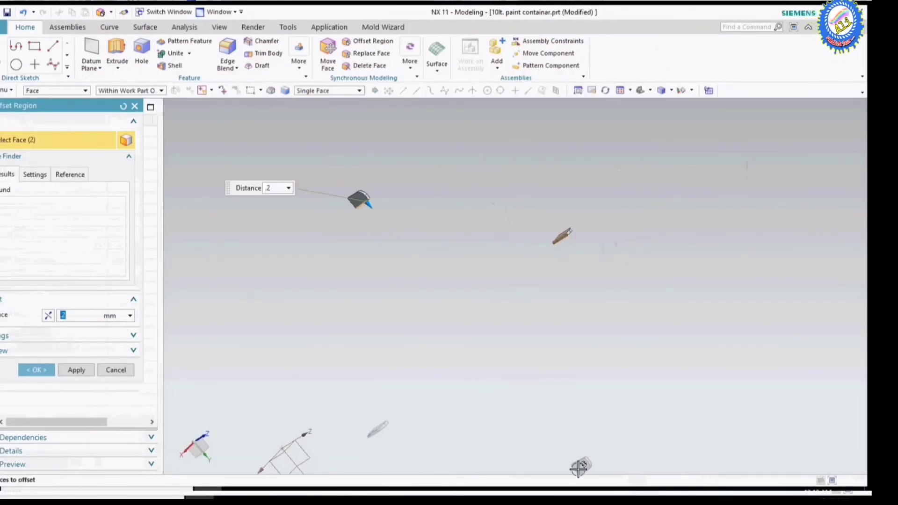
pyautogui.scroll(3, 578, 467)
pyautogui.scroll(2, 569, 443)
# Add a third and fourth rib face and apply the offset as Offset Region (14)
pyautogui.click(578, 393)
pyautogui.scroll(-4, 507, 351)
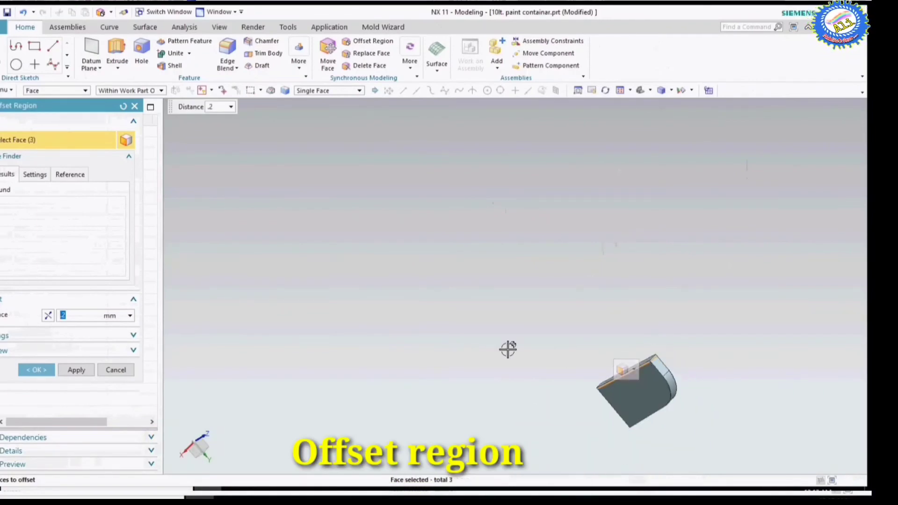
pyautogui.moveTo(475, 349); pyautogui.dragTo(624, 309, button='middle')
pyautogui.scroll(-3, 624, 309)
pyautogui.moveTo(456, 320)
pyautogui.mouseDown(button='middle')
pyautogui.moveTo(507, 296)
pyautogui.moveTo(395, 329)
pyautogui.mouseUp(button='middle')
pyautogui.scroll(3, 396, 330)
pyautogui.click(345, 325)
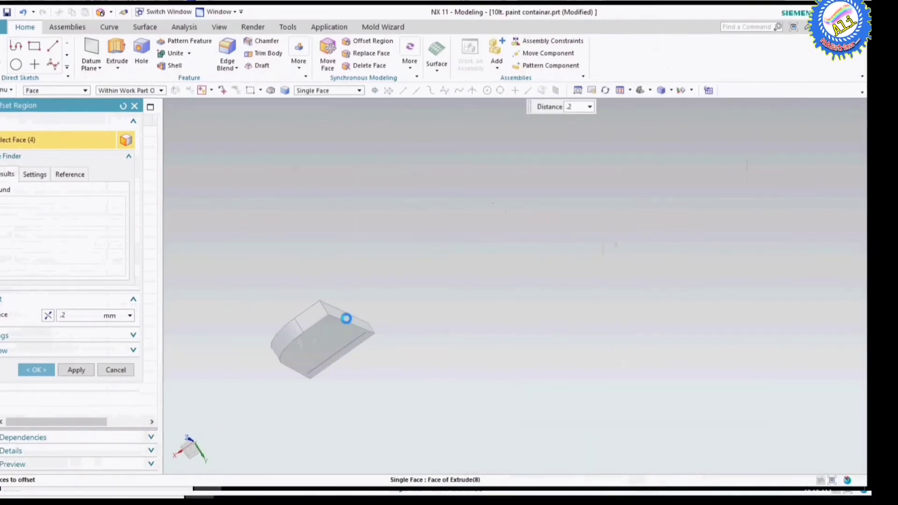
pyautogui.click(34, 370)
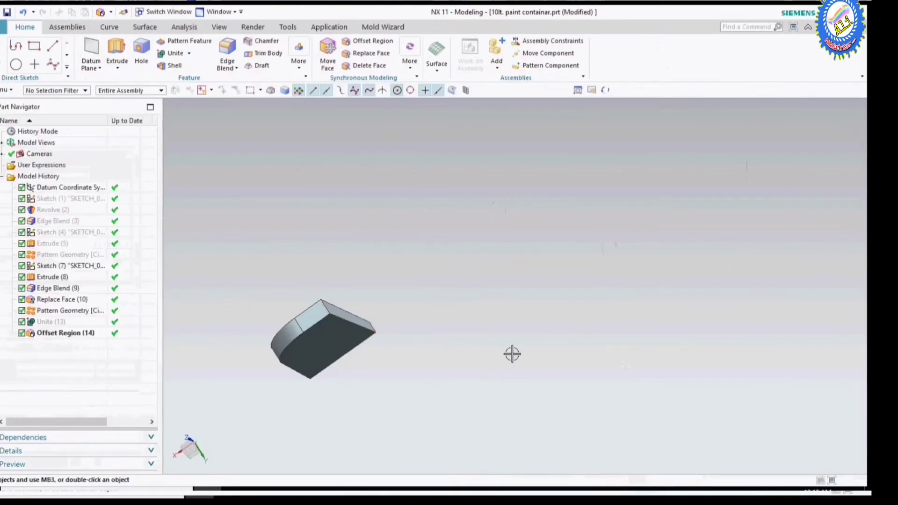
pyautogui.scroll(-3, 511, 352)
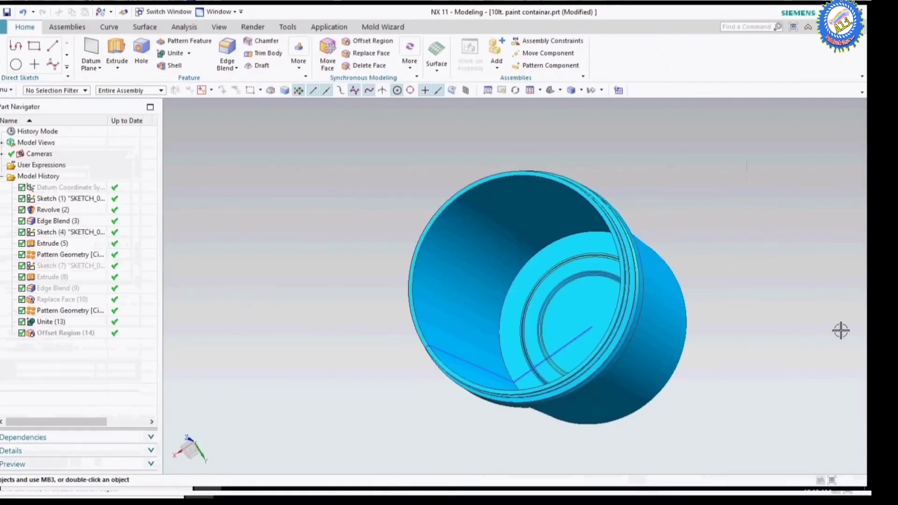
# Leave all bodies visible and start a Unite with the container as target
pyautogui.hotkey('ctrl', 'shift', 'i')
pyautogui.click(685, 341)
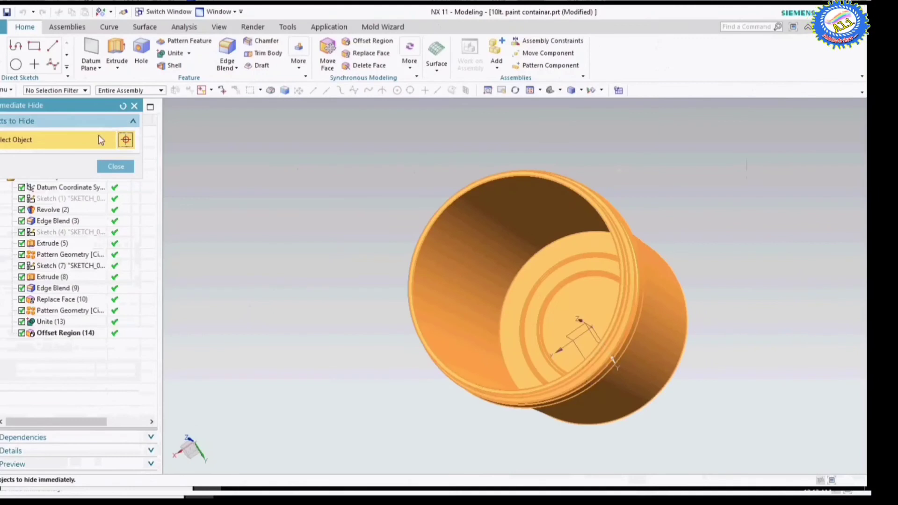
pyautogui.click(116, 166)
pyautogui.click(173, 53)
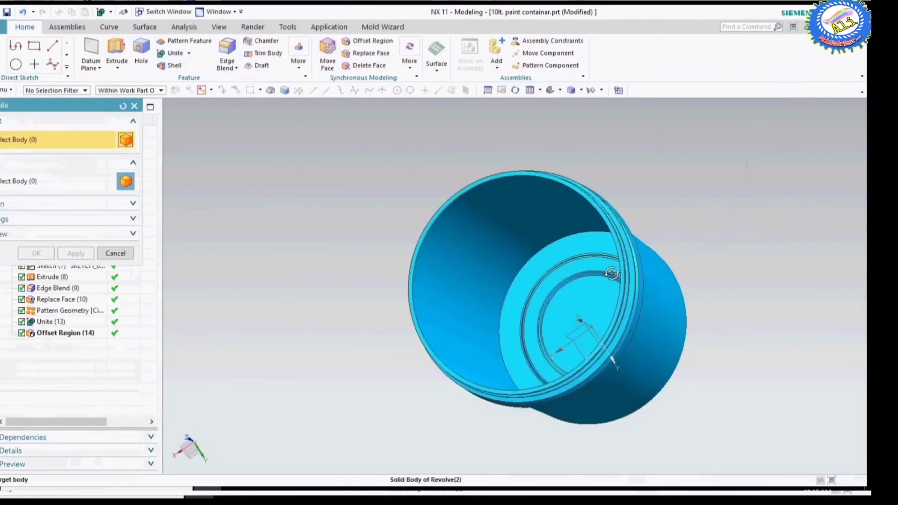
pyautogui.moveTo(611, 274); pyautogui.dragTo(531, 277, button='middle')
pyautogui.click(508, 190)
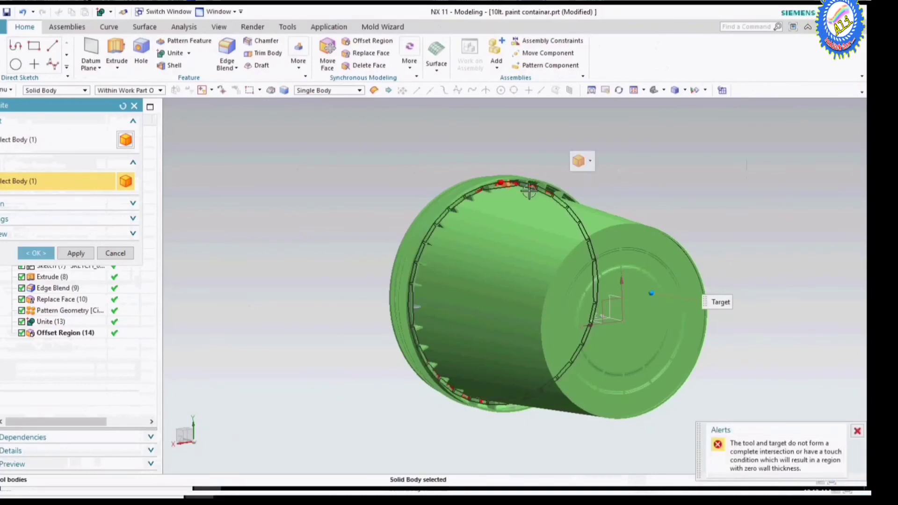
# Cancel the Unite after the intersection alert
pyautogui.scroll(3, 529, 191)
pyautogui.scroll(3, 529, 191)
pyautogui.moveTo(528, 191)
pyautogui.mouseDown(button='middle')
pyautogui.moveTo(594, 206)
pyautogui.moveTo(591, 199)
pyautogui.moveTo(477, 257)
pyautogui.mouseUp(button='middle')
pyautogui.scroll(2, 463, 255)
pyautogui.scroll(3, 447, 250)
pyautogui.scroll(2, 374, 245)
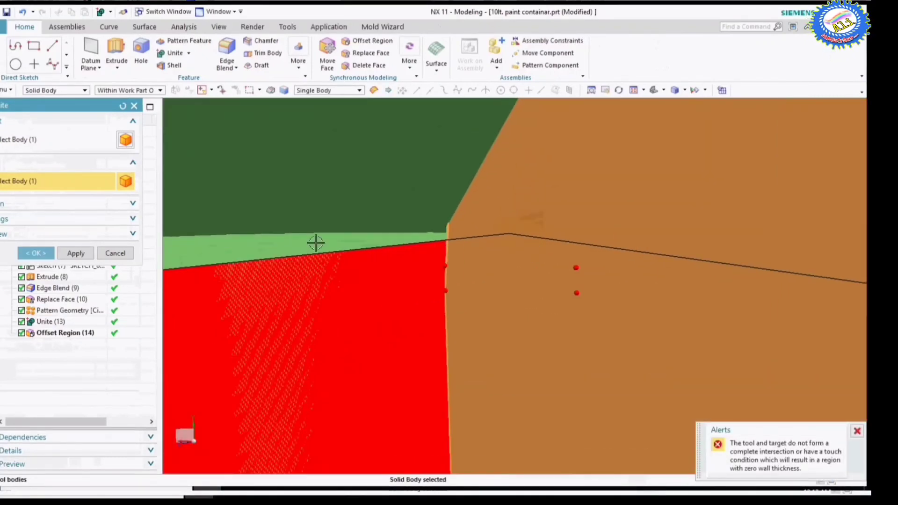
pyautogui.click(115, 253)
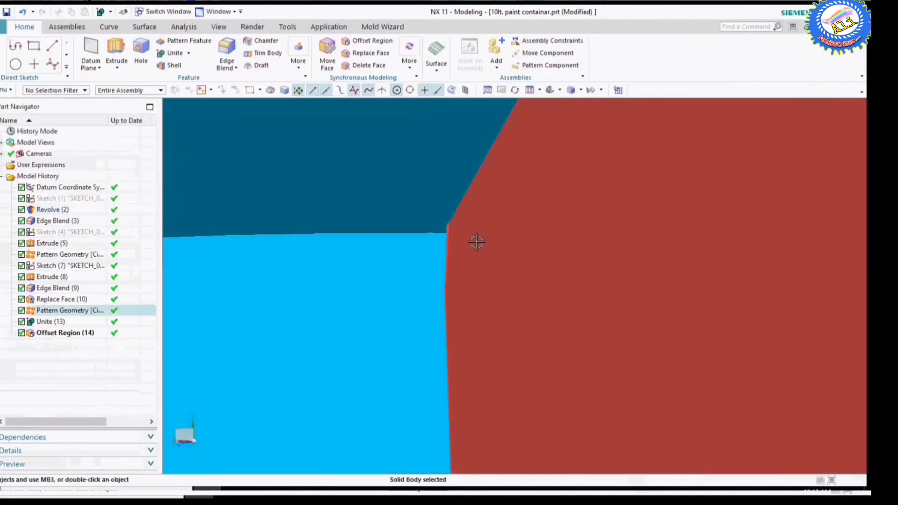
# View the container wall in section and close the section settings
pyautogui.scroll(-2, 445, 248)
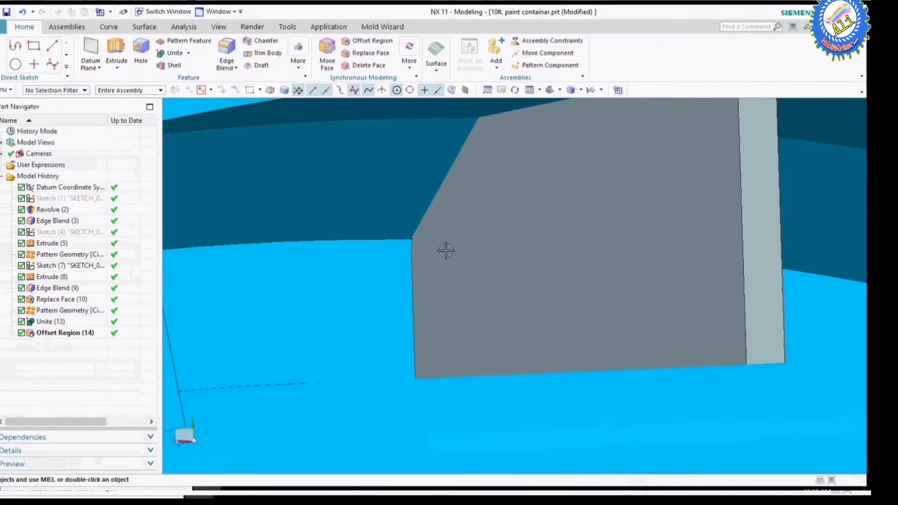
pyautogui.scroll(-2, 497, 262)
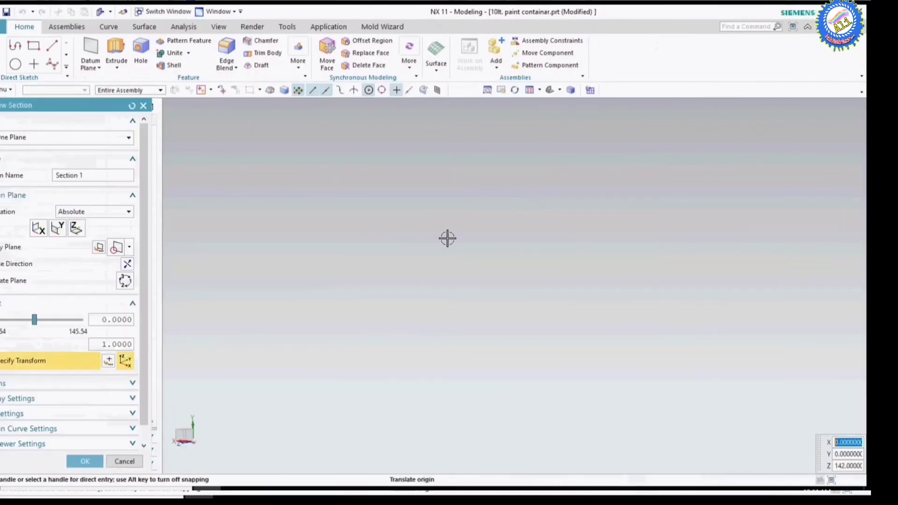
pyautogui.moveTo(531, 256); pyautogui.dragTo(423, 349, button='middle')
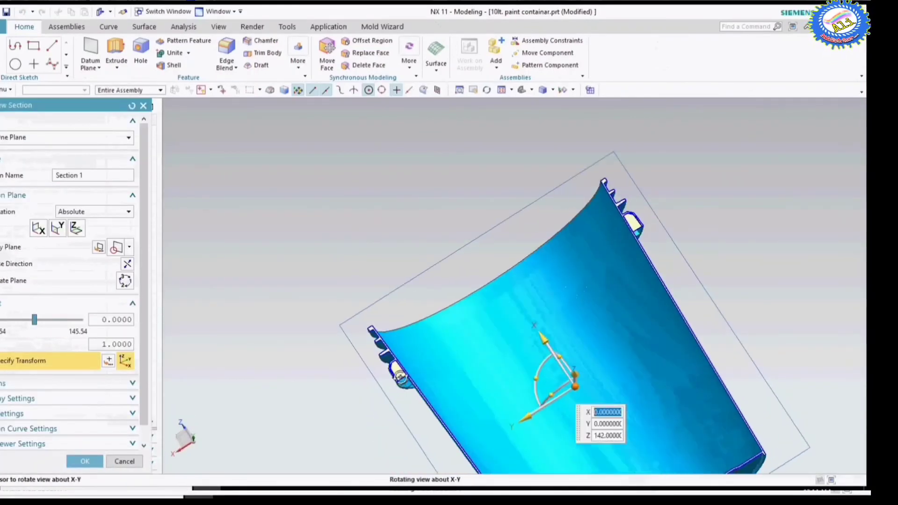
pyautogui.scroll(5, 423, 349)
pyautogui.scroll(3, 424, 348)
pyautogui.scroll(3, 433, 320)
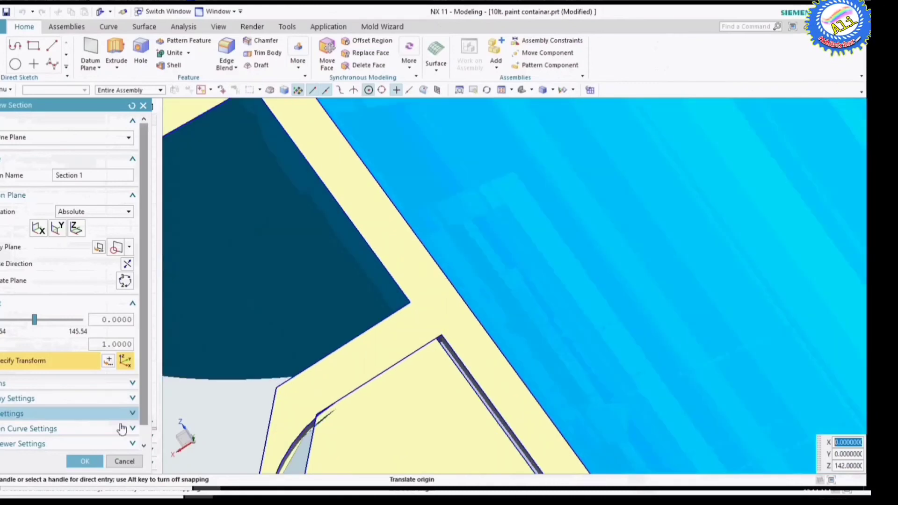
pyautogui.click(84, 461)
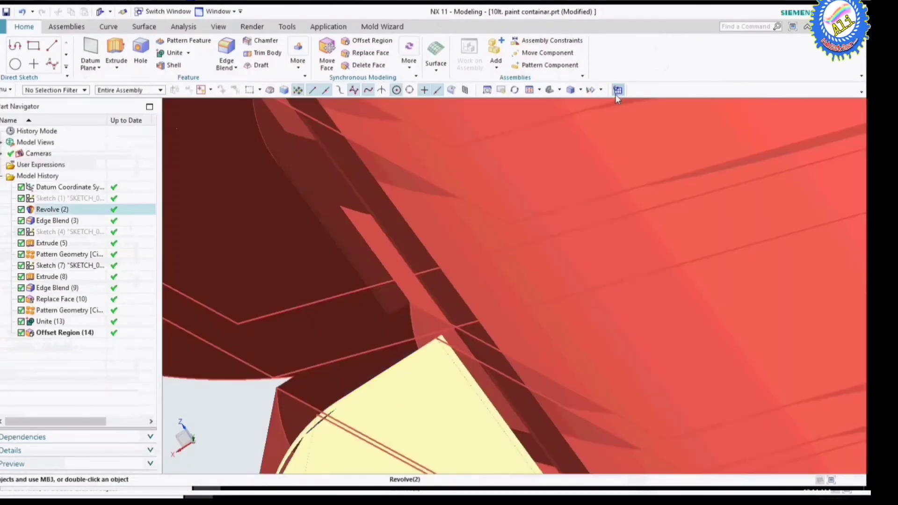
# Zoom and orbit around the rim tab corner where the rounded rib meets the wall
pyautogui.scroll(-2, 498, 279)
pyautogui.scroll(-2, 497, 279)
pyautogui.scroll(3, 505, 352)
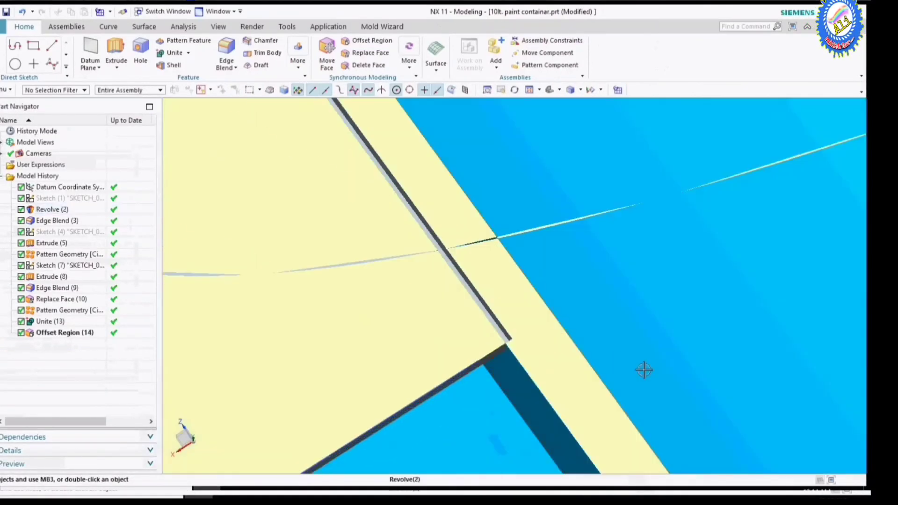
pyautogui.scroll(-3, 535, 381)
pyautogui.scroll(3, 411, 309)
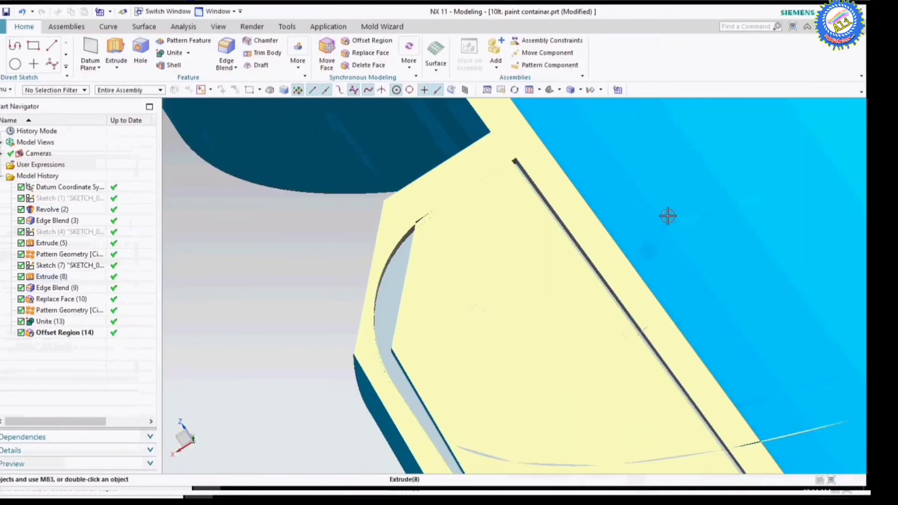
pyautogui.scroll(-3, 461, 284)
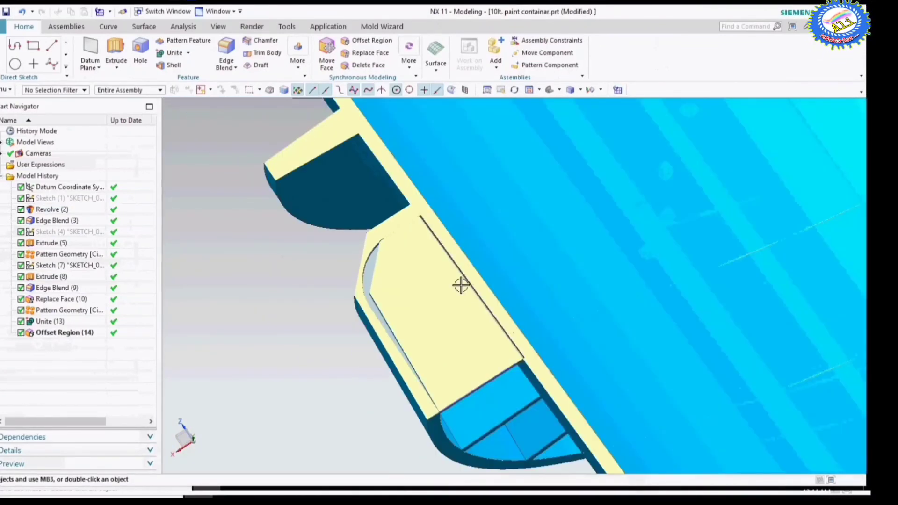
pyautogui.moveTo(461, 284); pyautogui.dragTo(457, 272, button='middle')
pyautogui.scroll(3, 429, 403)
pyautogui.scroll(2, 429, 403)
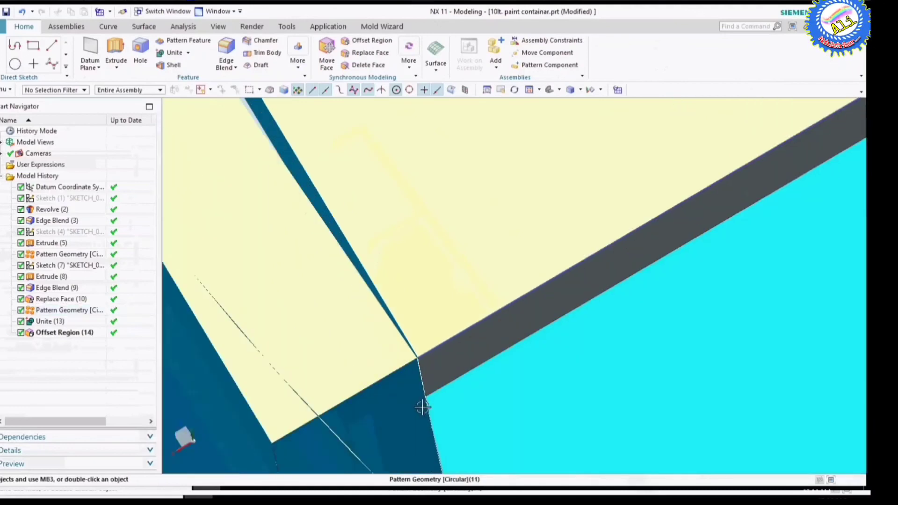
pyautogui.scroll(1, 423, 405)
pyautogui.scroll(-3, 427, 397)
pyautogui.scroll(-1, 433, 374)
pyautogui.scroll(-3, 435, 376)
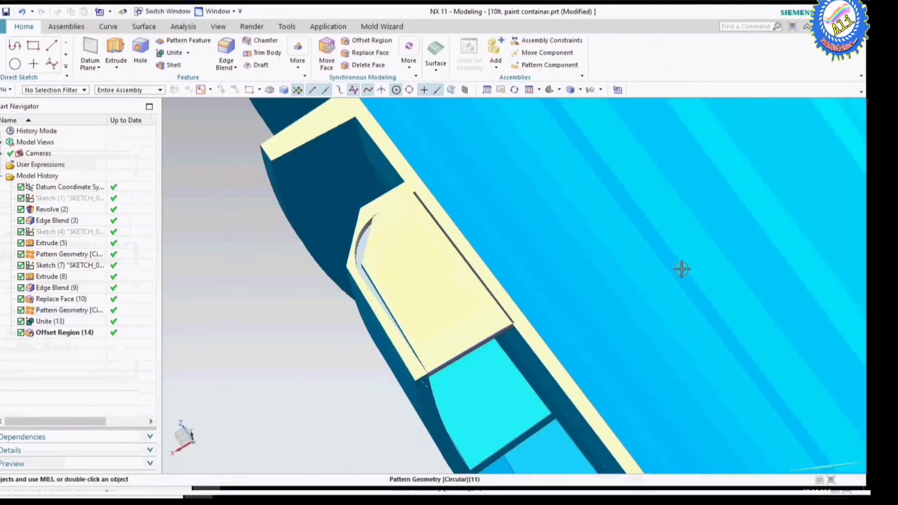
pyautogui.scroll(3, 445, 377)
pyautogui.scroll(-2, 442, 370)
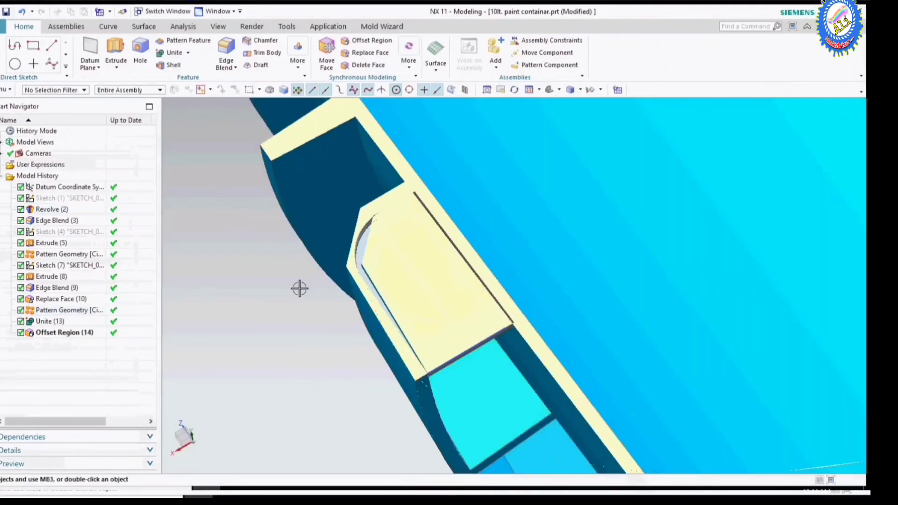
pyautogui.moveTo(299, 287)
pyautogui.mouseDown(button='middle')
pyautogui.moveTo(314, 337)
pyautogui.moveTo(437, 324)
pyautogui.moveTo(447, 350)
pyautogui.moveTo(440, 356)
pyautogui.mouseUp(button='middle')
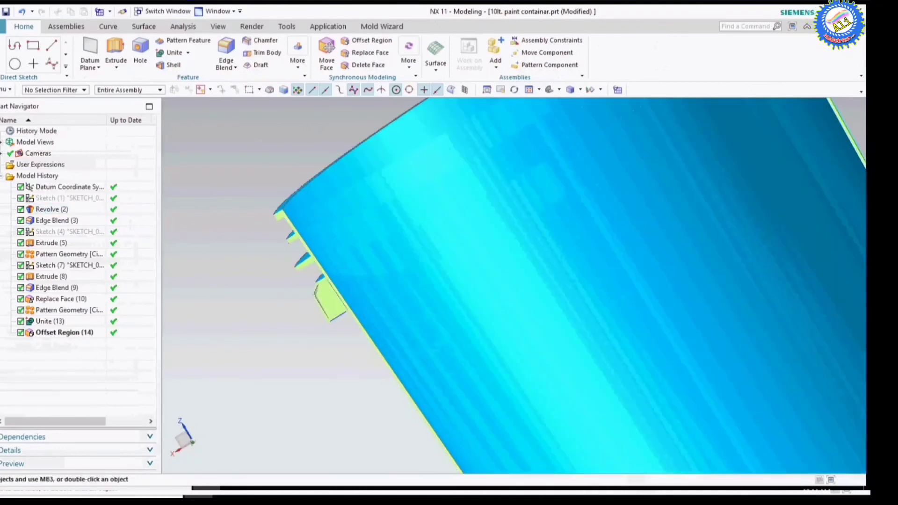
# Enable Section 1 in the Assembly Navigator, then edit Edge Blend (9) from the Part Navigator
pyautogui.click(4, 134)
pyautogui.click(10, 131)
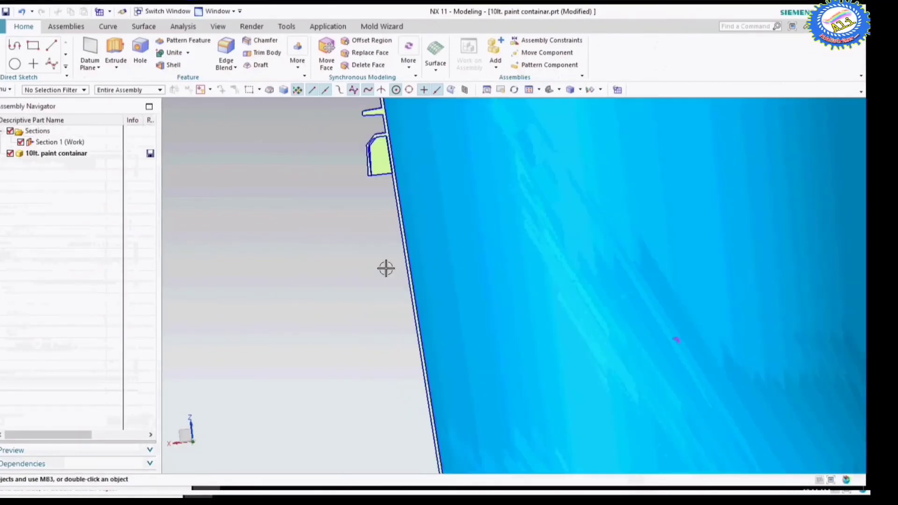
pyautogui.scroll(4, 399, 105)
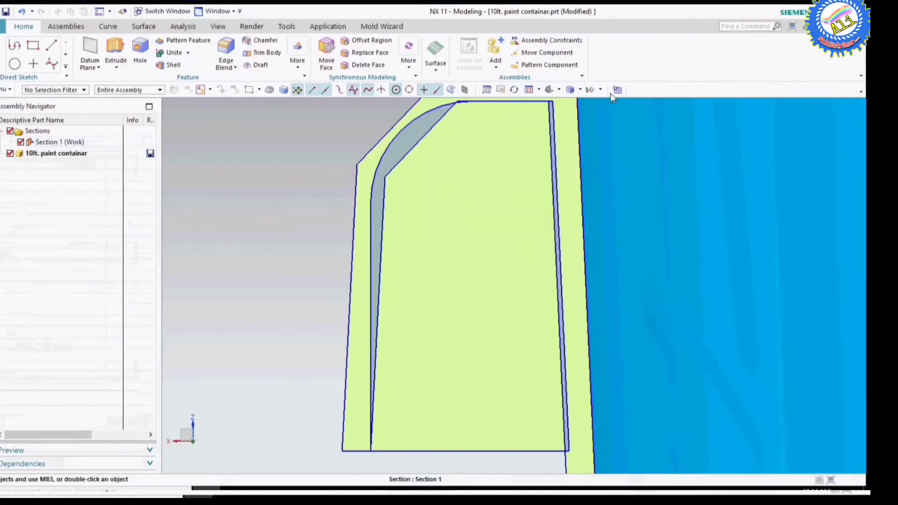
pyautogui.scroll(2, 447, 160)
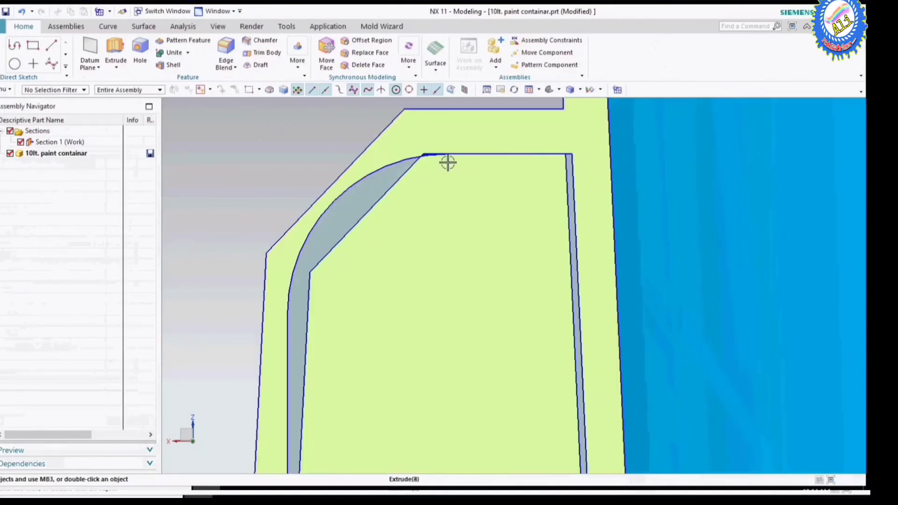
pyautogui.scroll(2, 427, 140)
pyautogui.scroll(4, 427, 140)
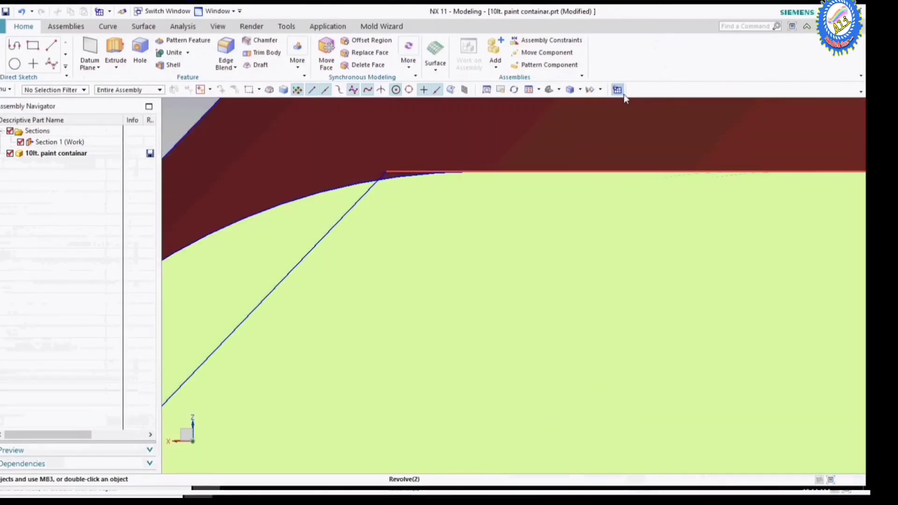
pyautogui.click(1, 135)
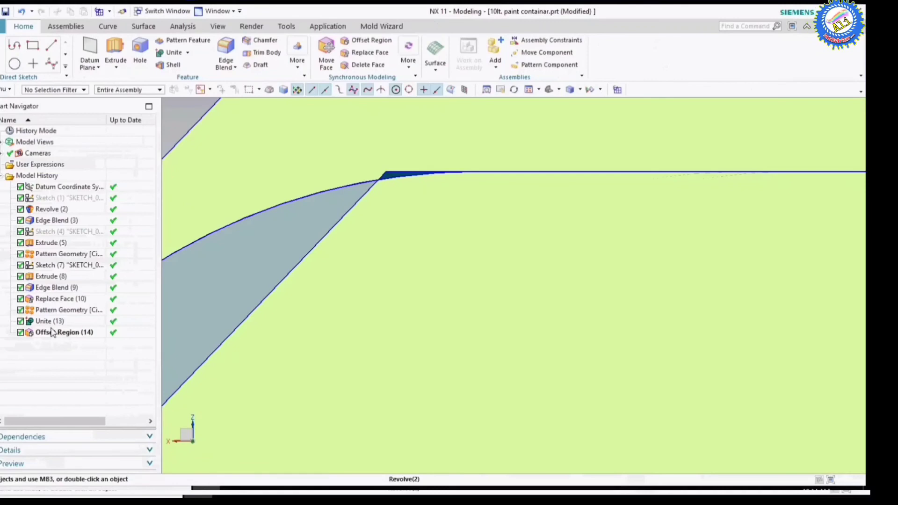
pyautogui.doubleClick(52, 287)
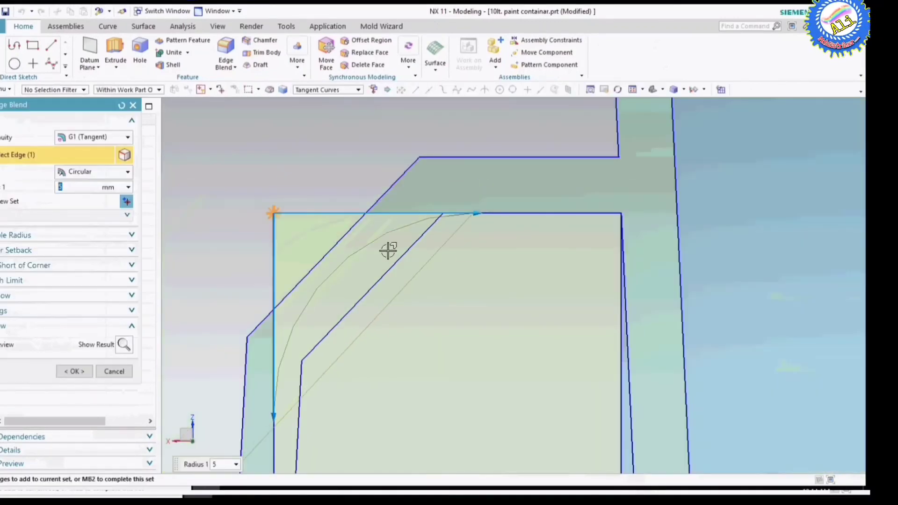
pyautogui.write('4')
# Change the rim-rib Edge Blend (9) radius to 4.5 mm and confirm it
pyautogui.press('Return')
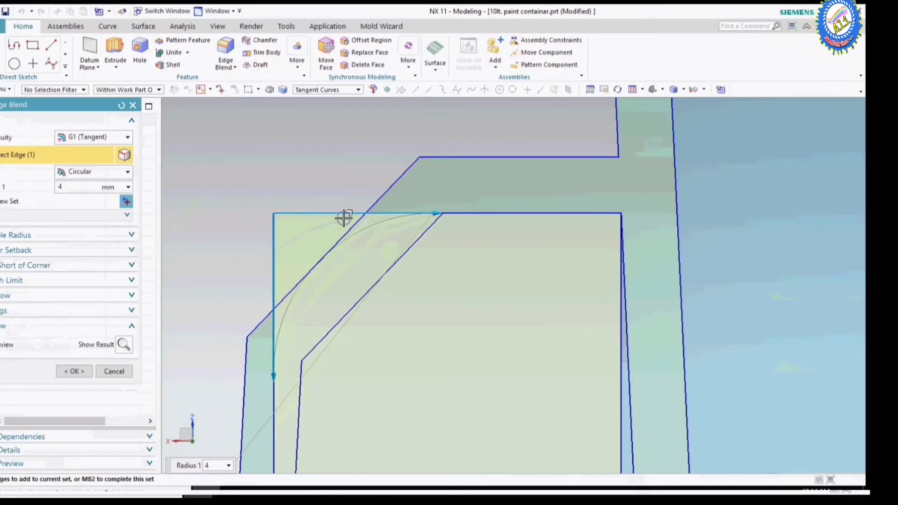
pyautogui.scroll(3, 322, 256)
pyautogui.write('.5')
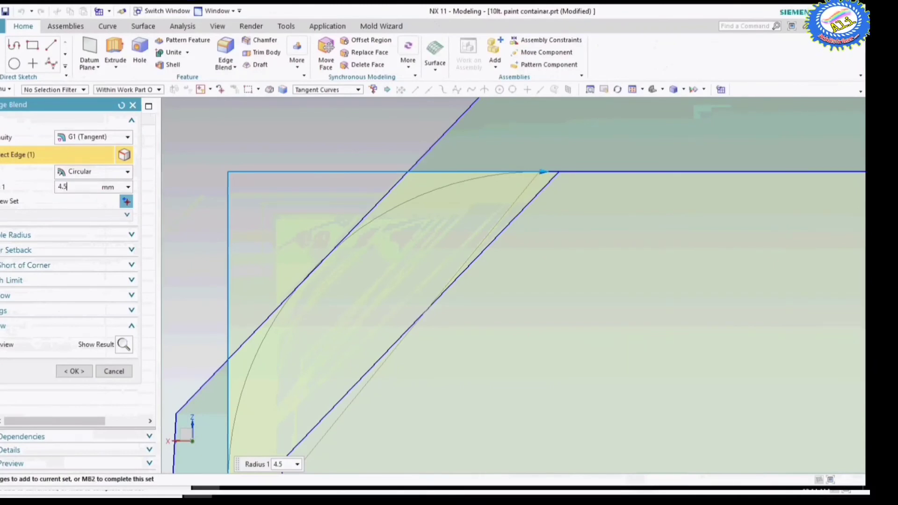
pyautogui.press('Return')
pyautogui.click(77, 368)
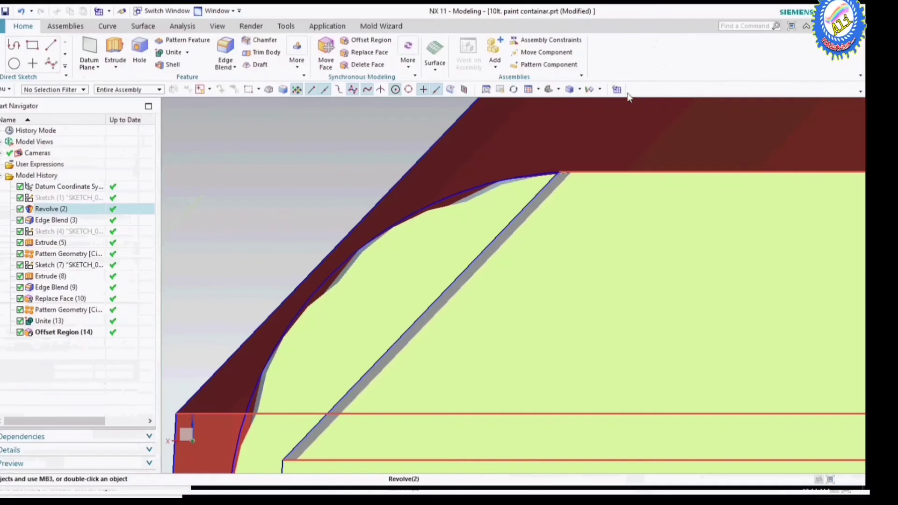
# Fit the whole container in view and begin hiding objects
pyautogui.scroll(-1, 572, 177)
pyautogui.scroll(-2, 619, 160)
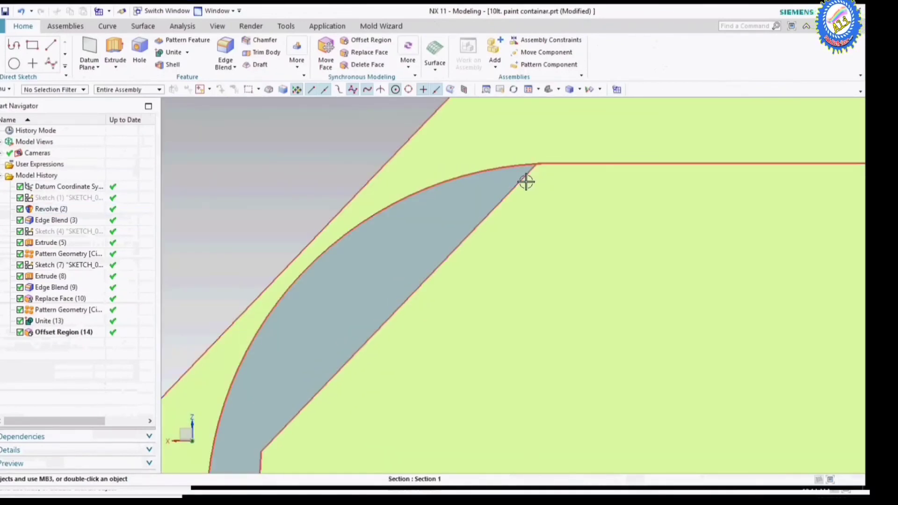
pyautogui.scroll(-3, 525, 181)
pyautogui.scroll(-1, 535, 269)
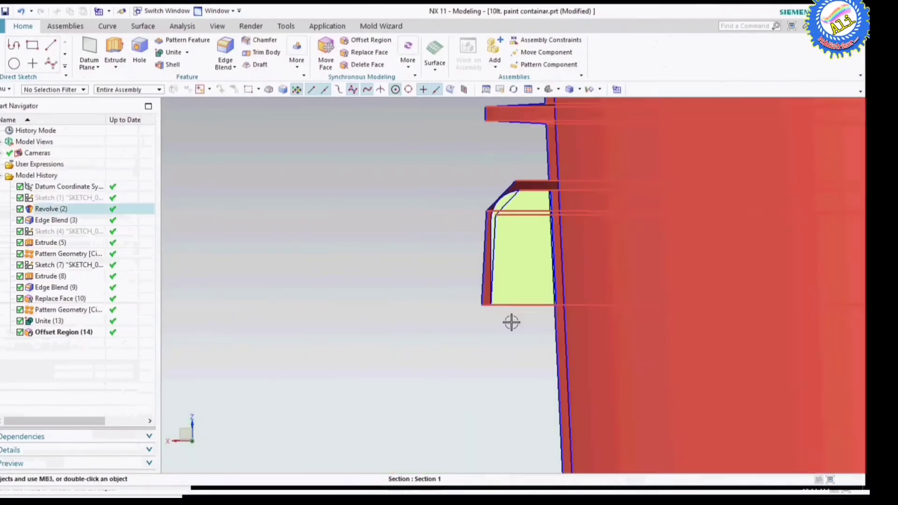
pyautogui.rightClick(298, 321)
pyautogui.click(373, 304)
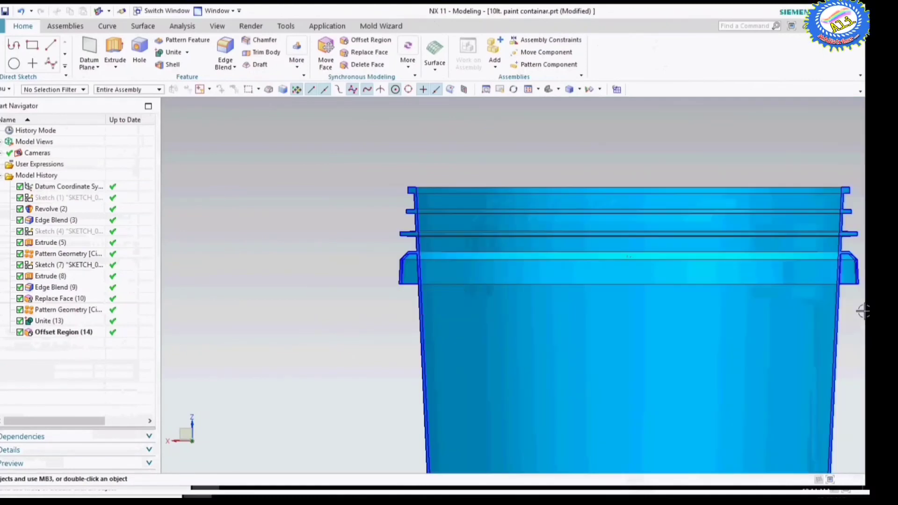
pyautogui.hotkey('ctrl', 'b')
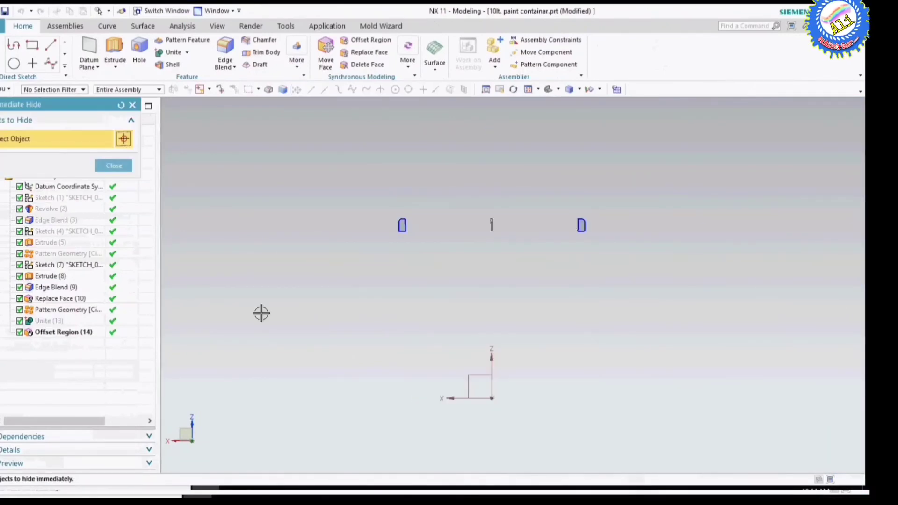
# Hide the container body and add another rib face to Offset Region (14)
pyautogui.click(114, 166)
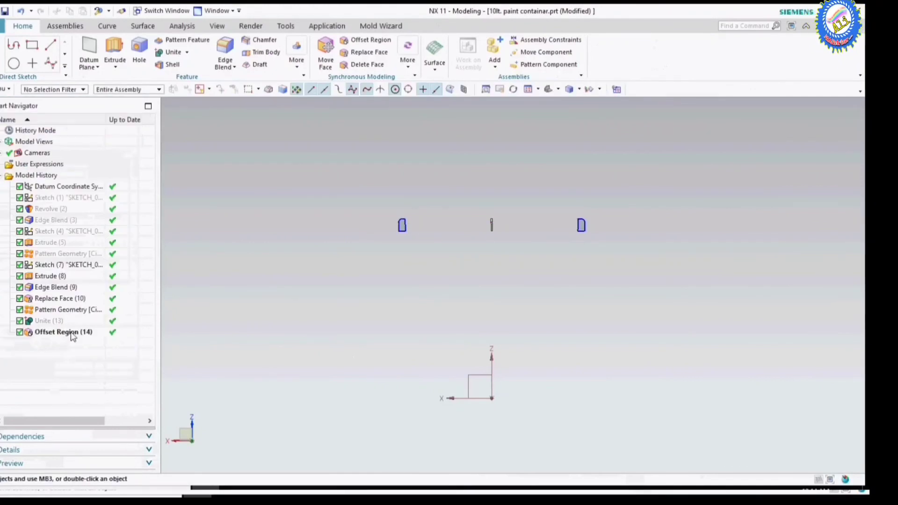
pyautogui.doubleClick(72, 333)
pyautogui.moveTo(428, 294); pyautogui.dragTo(446, 244, button='middle')
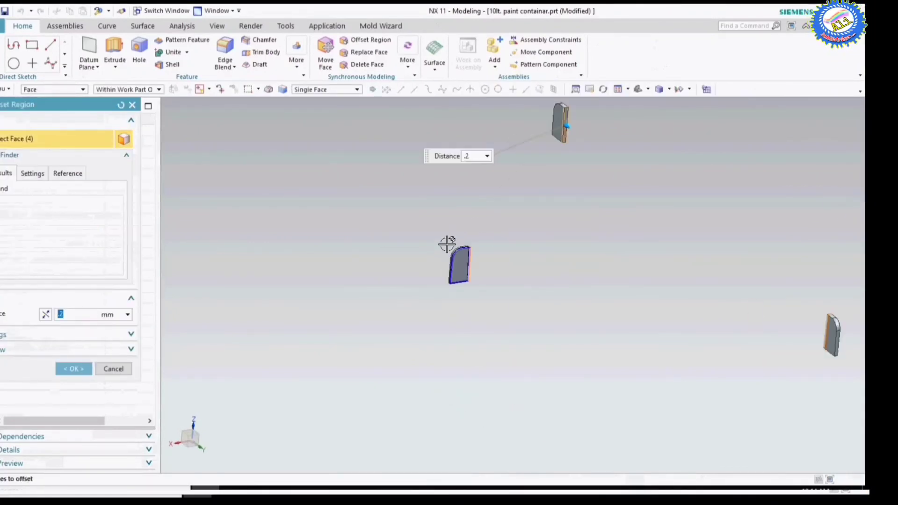
pyautogui.scroll(5, 447, 243)
pyautogui.click(491, 240)
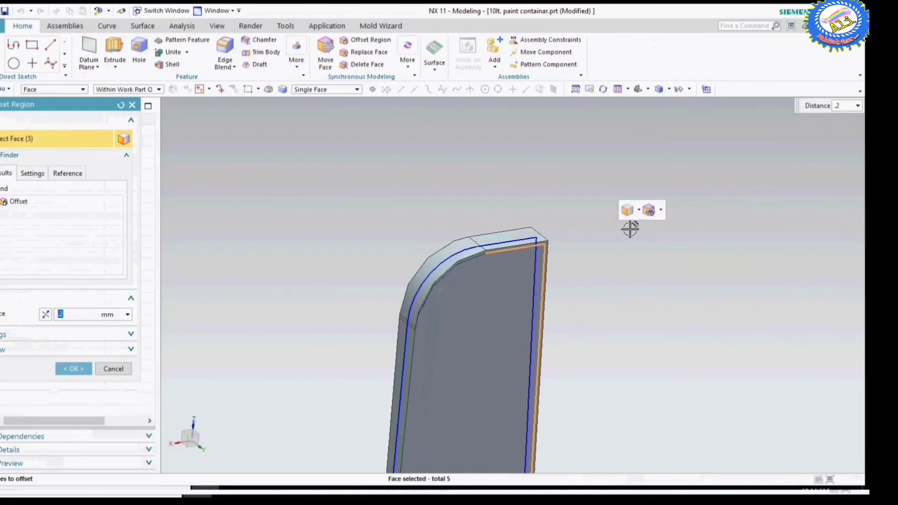
# Add the sixth and seventh rib faces to the offset region
pyautogui.scroll(-3, 370, 247)
pyautogui.scroll(2, 351, 275)
pyautogui.scroll(-4, 401, 347)
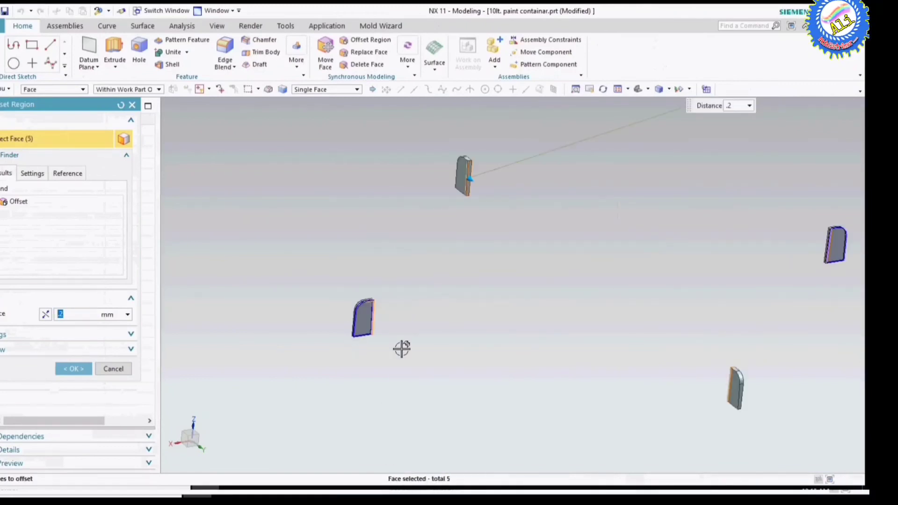
pyautogui.scroll(-2, 451, 262)
pyautogui.scroll(2, 451, 262)
pyautogui.scroll(3, 456, 260)
pyautogui.click(449, 253)
pyautogui.scroll(-5, 341, 254)
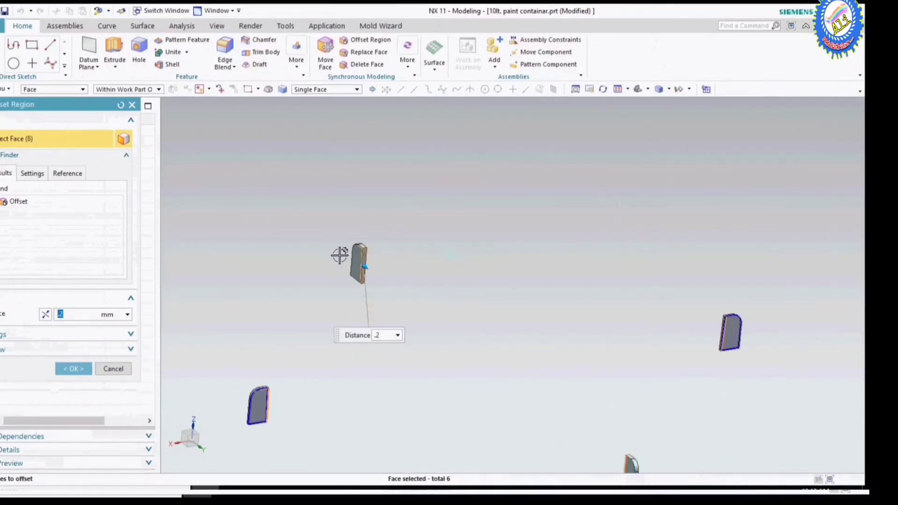
pyautogui.scroll(-1, 341, 254)
pyautogui.scroll(3, 648, 294)
pyautogui.scroll(3, 629, 301)
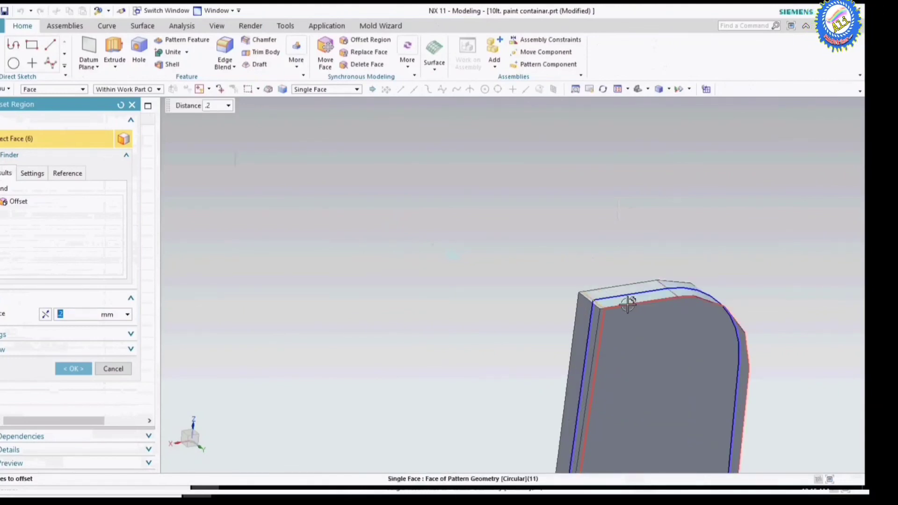
pyautogui.click(627, 299)
# Confirm the 0.2 mm offset on seven rib faces and show the container body again
pyautogui.scroll(-2, 573, 248)
pyautogui.scroll(-2, 551, 340)
pyautogui.scroll(3, 529, 304)
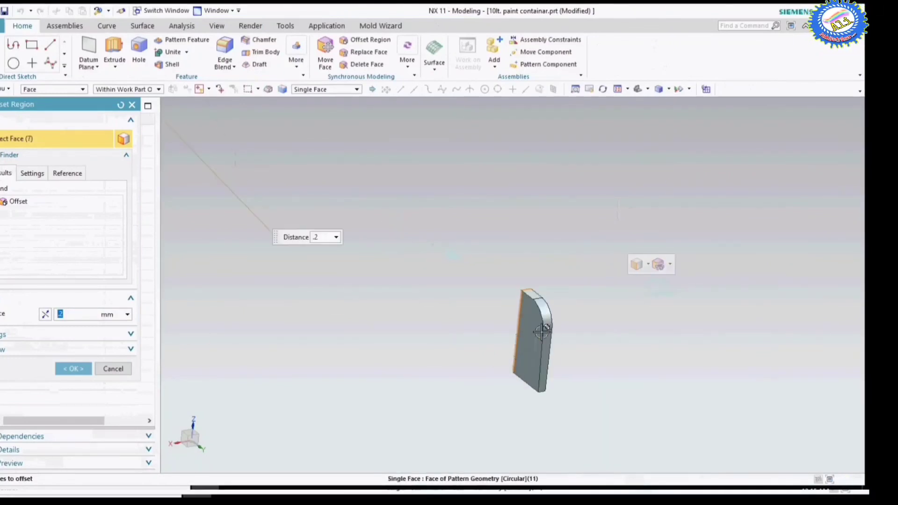
pyautogui.scroll(2, 526, 258)
pyautogui.middleClick(458, 279)
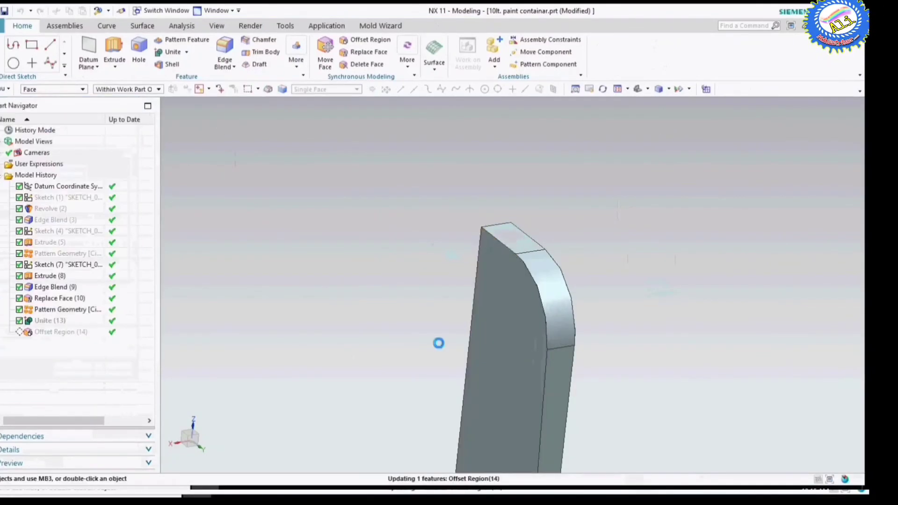
pyautogui.scroll(-3, 437, 339)
pyautogui.scroll(-2, 437, 339)
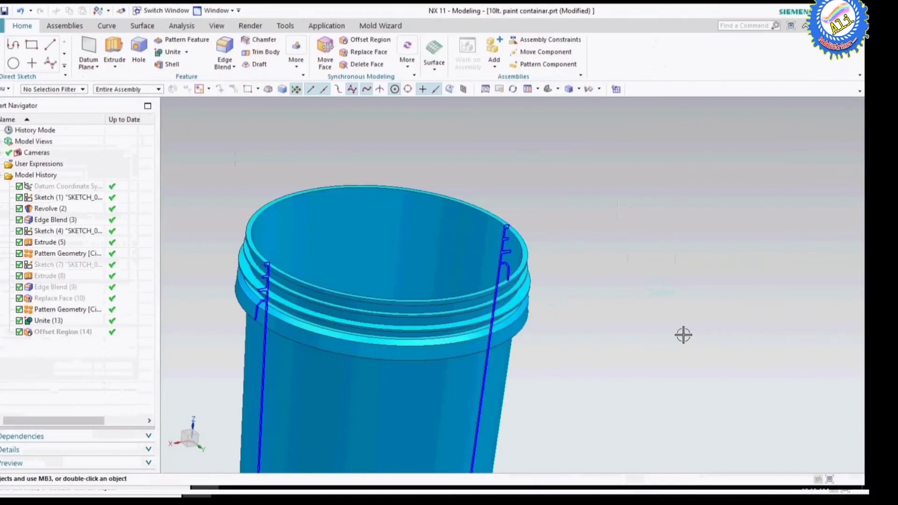
pyautogui.hotkey('ctrl', 'shift', 'i')
# Make all bodies visible and unite the container with the four rib bodies
pyautogui.click(451, 341)
pyautogui.hotkey('ctrl', 'z')
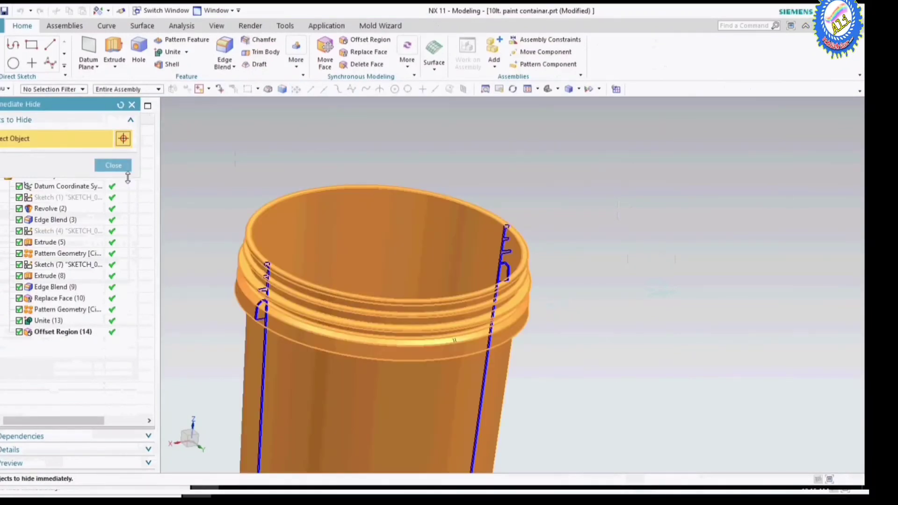
pyautogui.click(114, 165)
pyautogui.scroll(-4, 689, 276)
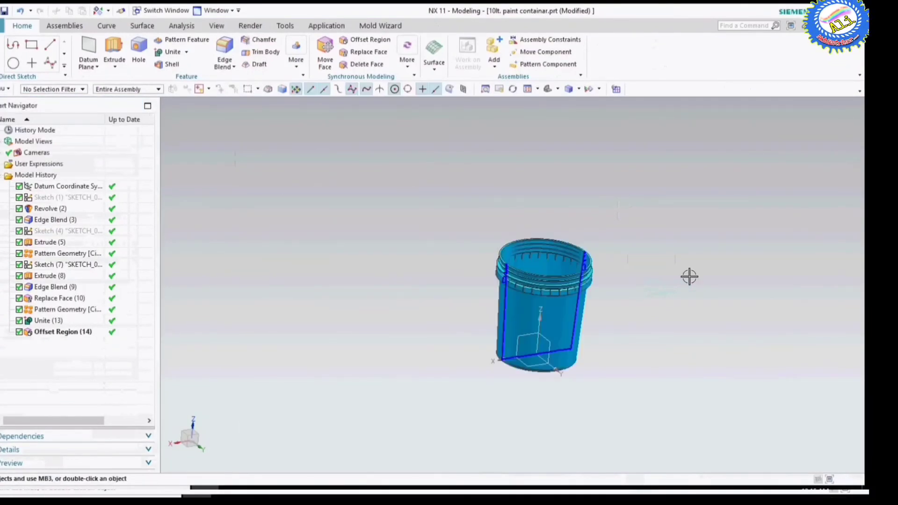
pyautogui.click(184, 52)
pyautogui.click(567, 323)
pyautogui.moveTo(459, 211); pyautogui.dragTo(659, 425)
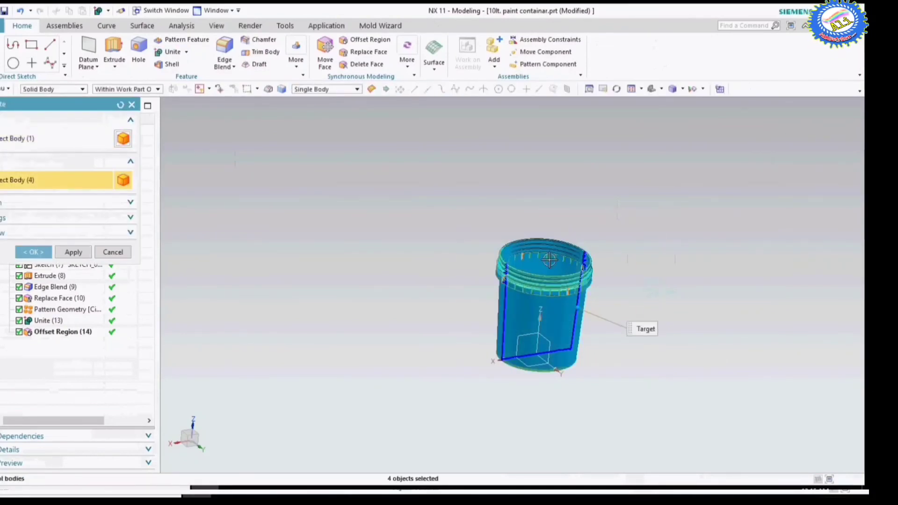
pyautogui.click(41, 253)
# Turn off the Sections cut display in the Assembly Navigator
pyautogui.moveTo(602, 317); pyautogui.dragTo(780, 241, button='middle')
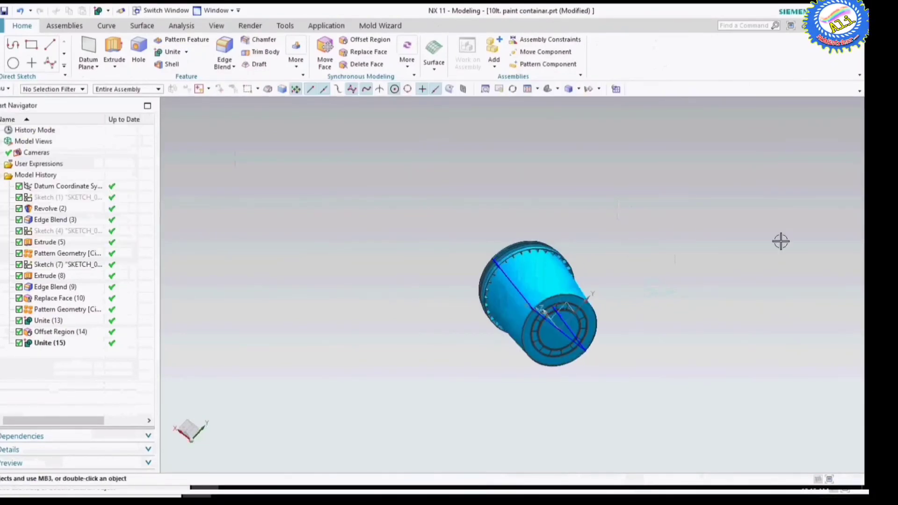
pyautogui.scroll(3, 814, 310)
pyautogui.moveTo(713, 244); pyautogui.dragTo(754, 260, button='middle')
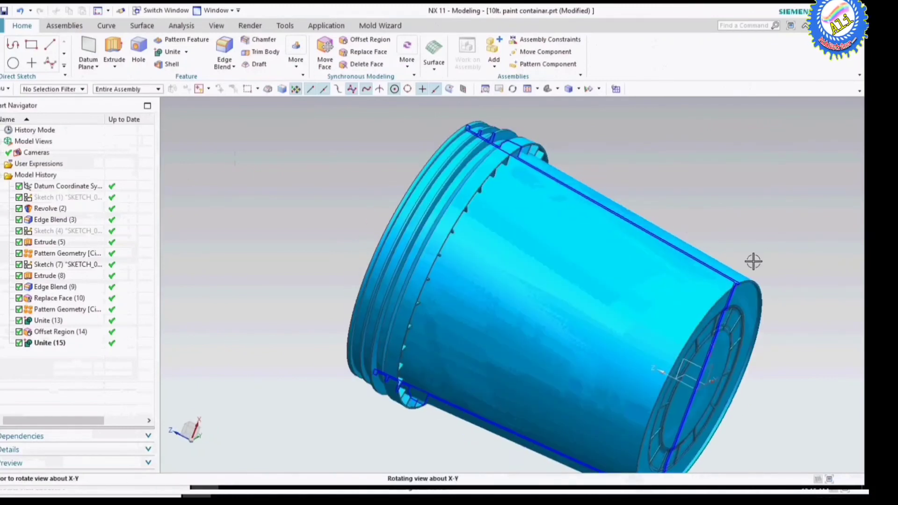
pyautogui.click(15, 131)
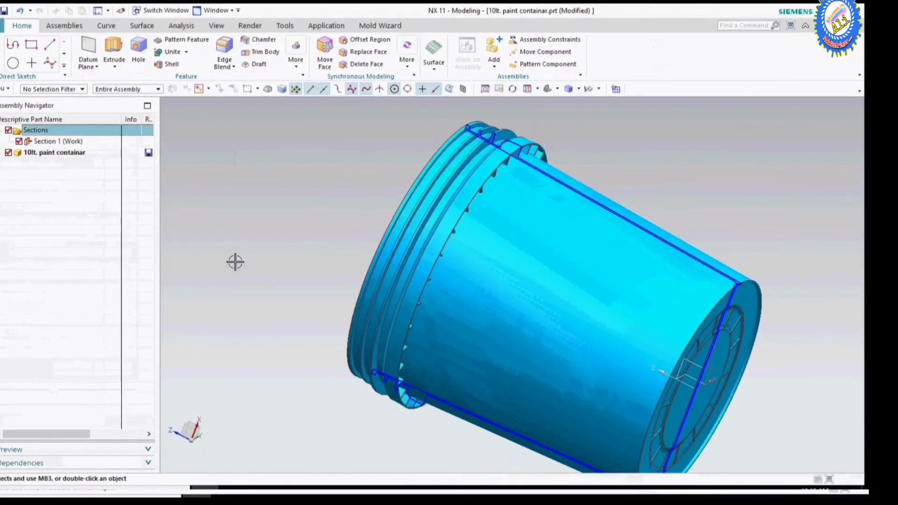
pyautogui.click(9, 130)
# Orbit to inspect the ribbed base and lip, ending on a straight side view
pyautogui.moveTo(612, 253); pyautogui.dragTo(650, 263, button='middle')
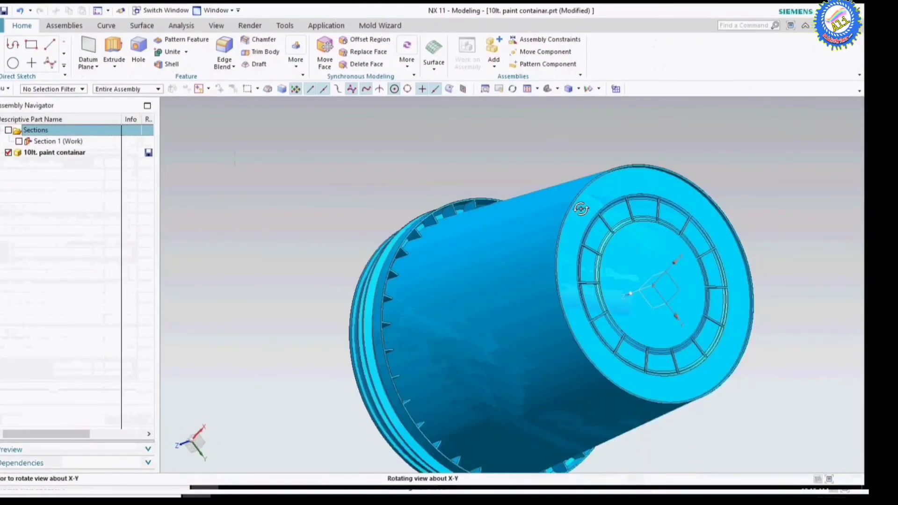
pyautogui.scroll(5, 650, 263)
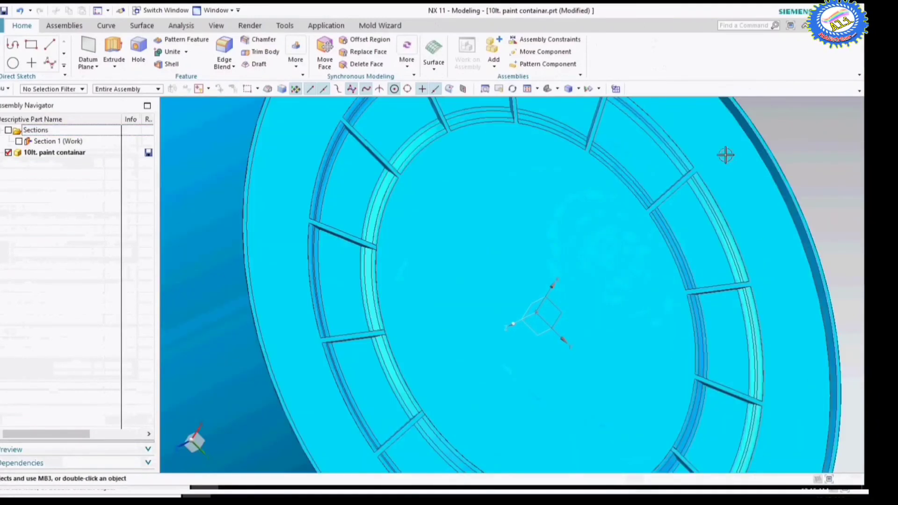
pyautogui.scroll(-5, 493, 253)
pyautogui.moveTo(493, 253)
pyautogui.mouseDown(button='middle')
pyautogui.moveTo(683, 315)
pyautogui.moveTo(680, 299)
pyautogui.moveTo(581, 317)
pyautogui.moveTo(715, 328)
pyautogui.moveTo(684, 272)
pyautogui.moveTo(633, 270)
pyautogui.moveTo(624, 257)
pyautogui.moveTo(639, 359)
pyautogui.moveTo(667, 251)
pyautogui.moveTo(645, 323)
pyautogui.mouseUp(button='middle')
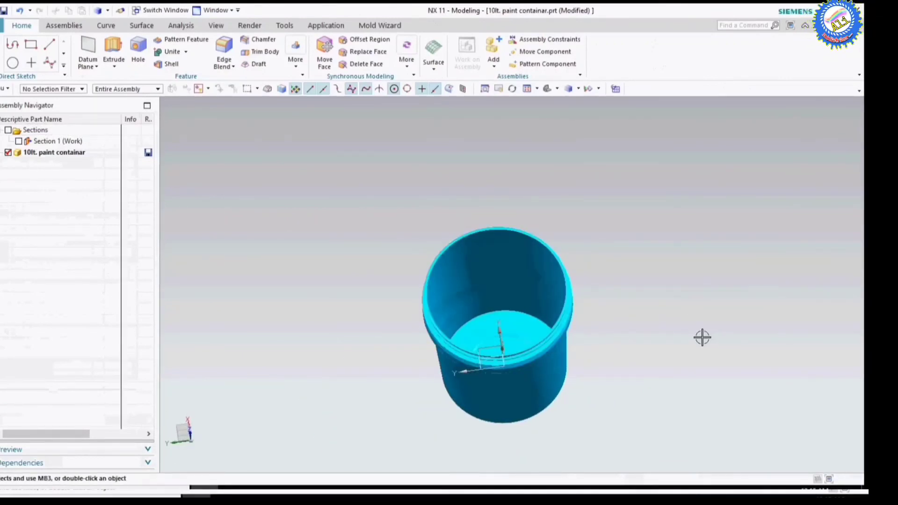
pyautogui.moveTo(702, 338)
pyautogui.mouseDown(button='middle')
pyautogui.moveTo(665, 333)
pyautogui.moveTo(709, 352)
pyautogui.moveTo(709, 387)
pyautogui.moveTo(637, 240)
pyautogui.moveTo(624, 332)
pyautogui.moveTo(635, 366)
pyautogui.moveTo(674, 388)
pyautogui.moveTo(742, 456)
pyautogui.moveTo(794, 374)
pyautogui.mouseUp(button='middle')
pyautogui.hotkey('ctrl', 'alt', 'l')
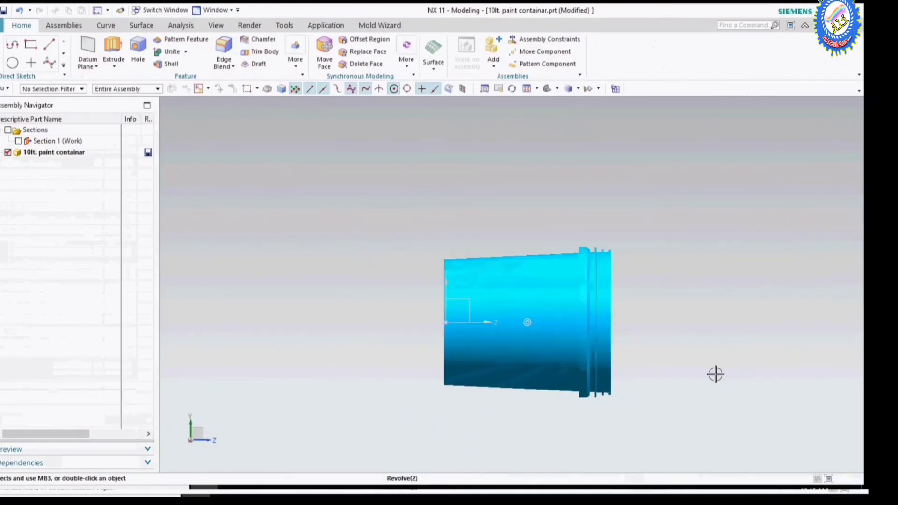
# Switch the container to True Shading and orbit to inspect its bottom
pyautogui.rightClick(741, 330)
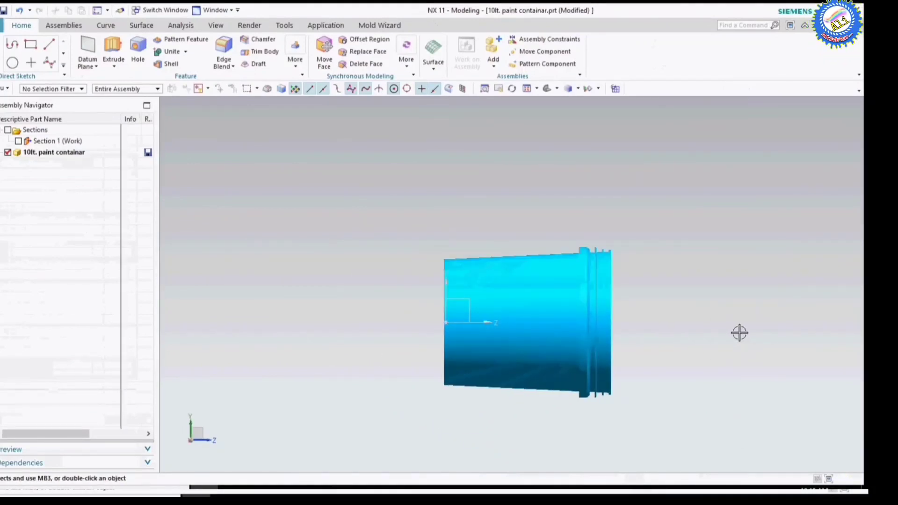
pyautogui.rightClick(709, 266)
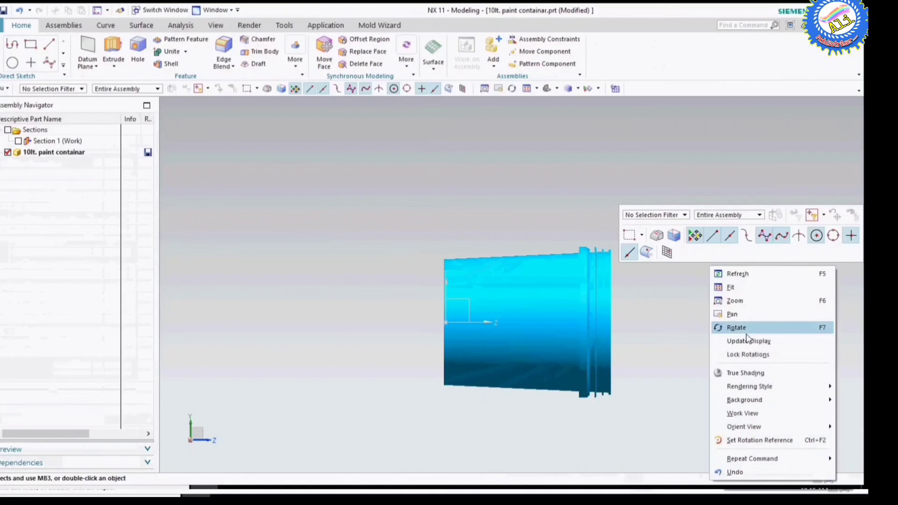
pyautogui.click(746, 375)
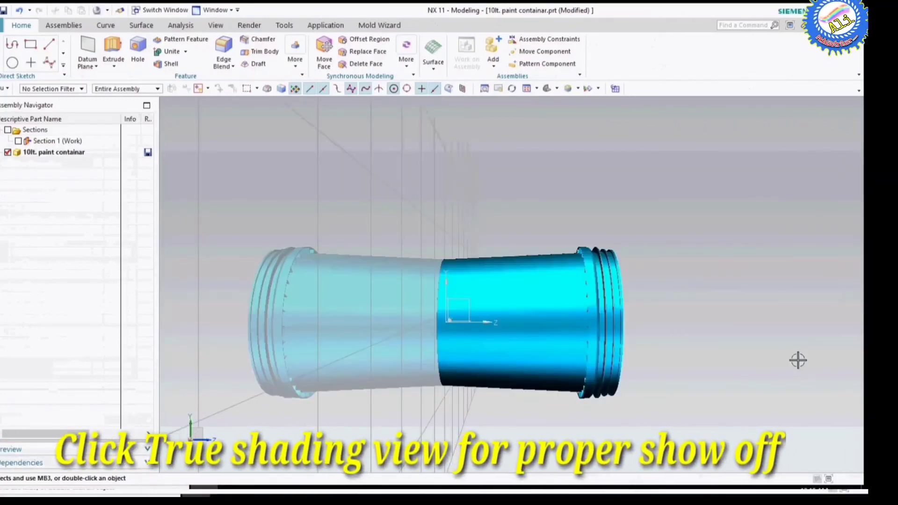
pyautogui.press('Home')
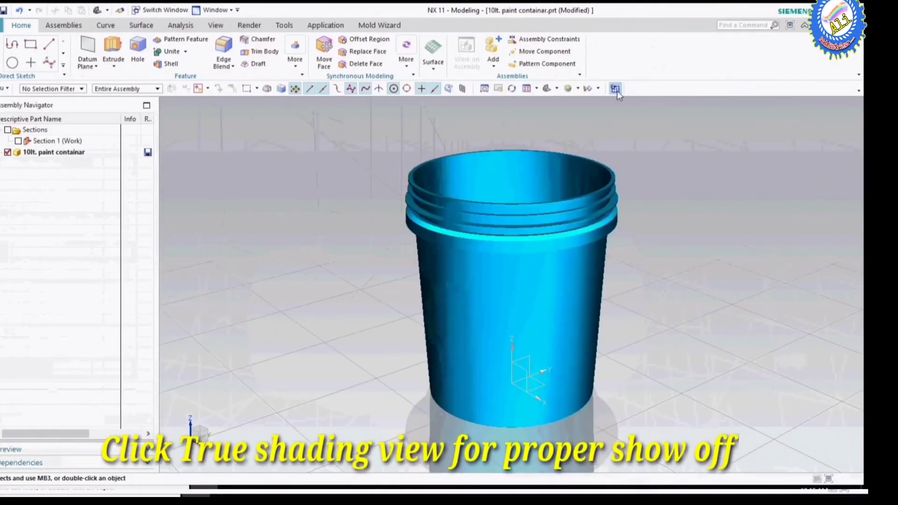
pyautogui.moveTo(683, 294)
pyautogui.mouseDown(button='middle')
pyautogui.moveTo(645, 263)
pyautogui.moveTo(634, 226)
pyautogui.moveTo(655, 238)
pyautogui.moveTo(660, 260)
pyautogui.moveTo(645, 286)
pyautogui.moveTo(625, 305)
pyautogui.moveTo(601, 307)
pyautogui.moveTo(589, 290)
pyautogui.moveTo(695, 317)
pyautogui.moveTo(707, 270)
pyautogui.moveTo(702, 230)
pyautogui.moveTo(653, 260)
pyautogui.moveTo(670, 295)
pyautogui.moveTo(646, 363)
pyautogui.moveTo(711, 295)
pyautogui.moveTo(722, 247)
pyautogui.moveTo(700, 231)
pyautogui.mouseUp(button='middle')
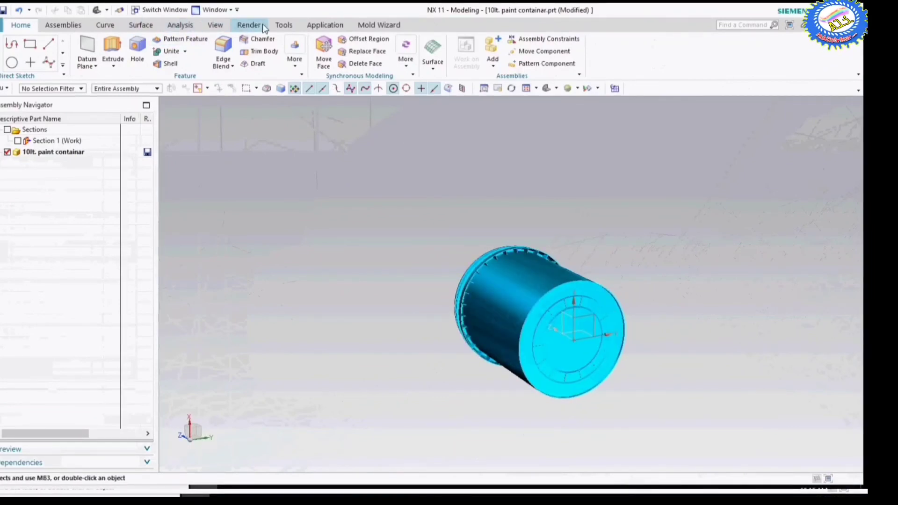
pyautogui.click(284, 25)
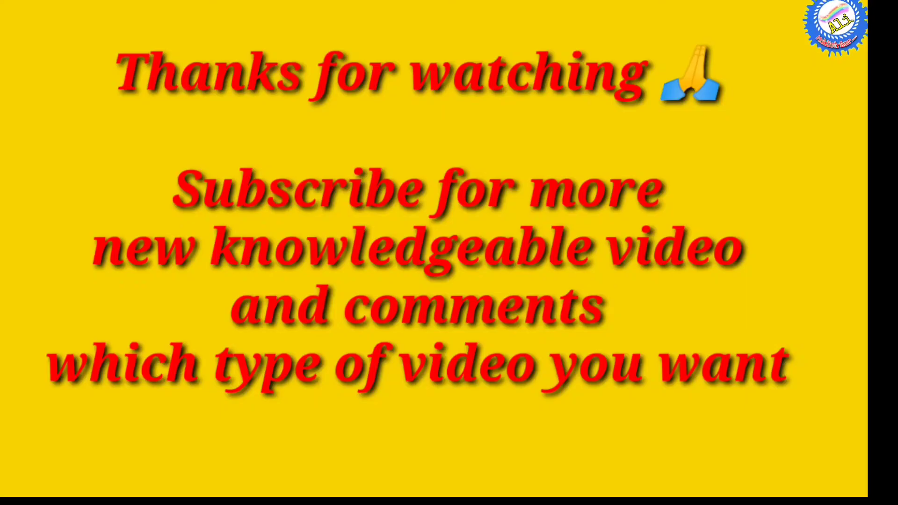